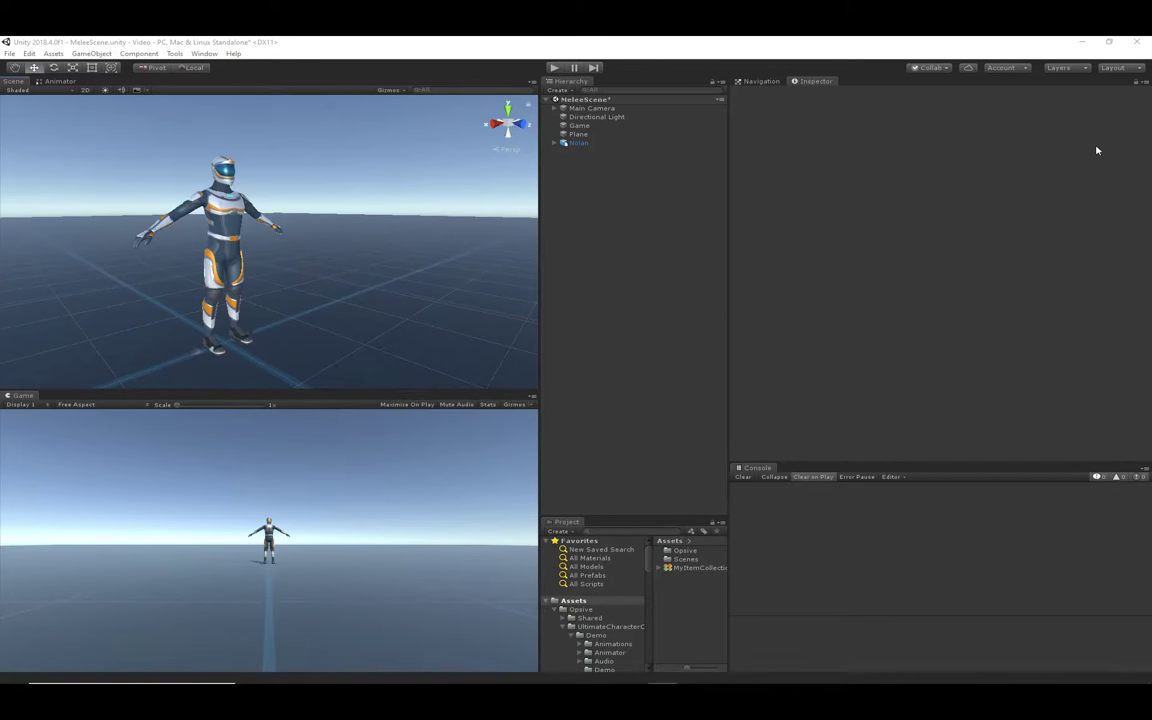
middle_drag(147, 240, 178, 240)
scroll(178, 240, up, 4)
right_drag(178, 240, 178, 240)
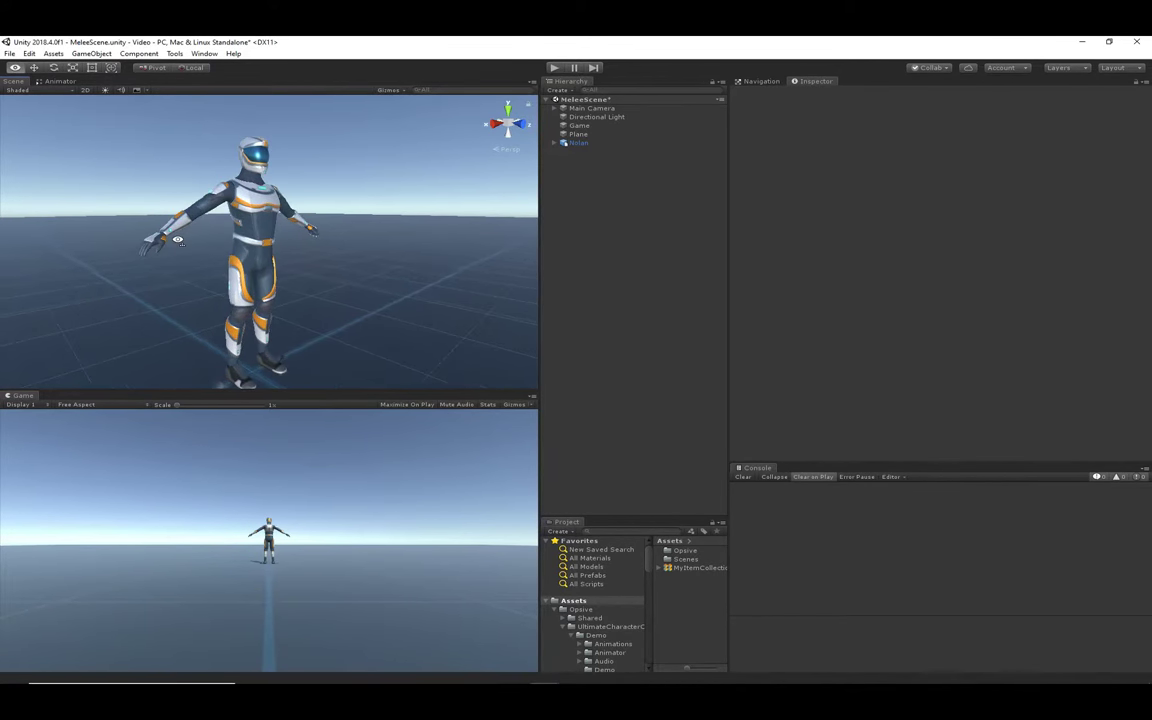
alt+drag(178, 240, 268, 252)
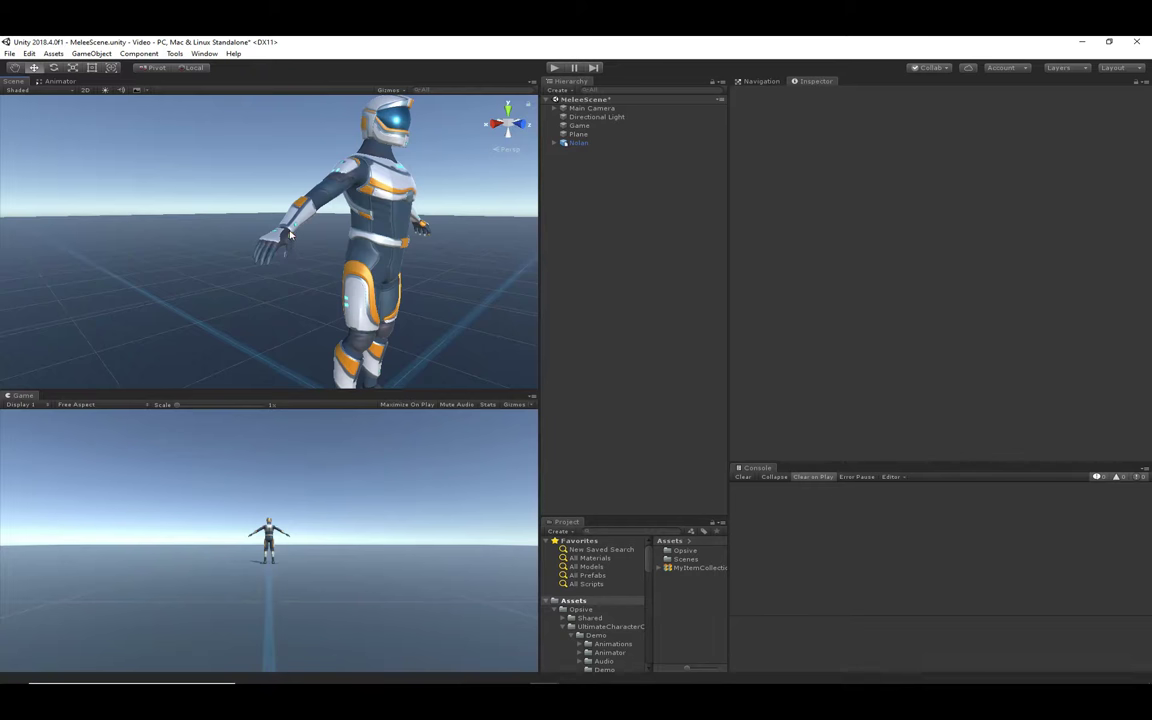
middle_drag(283, 236, 297, 205)
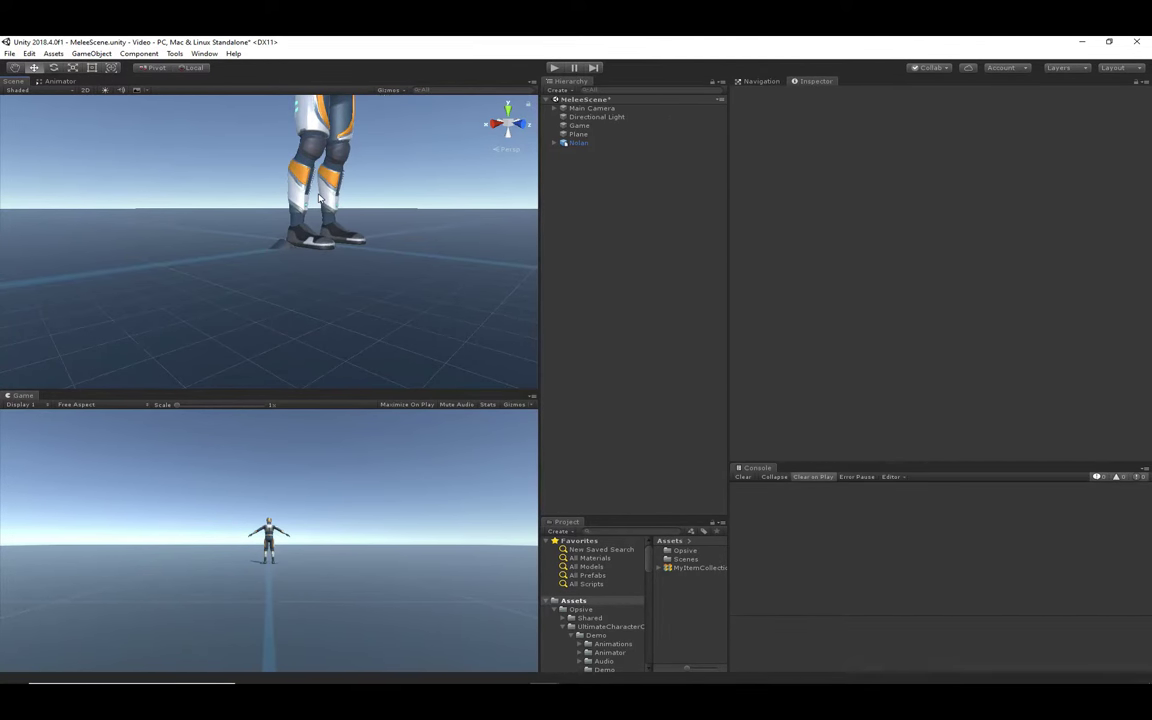
middle_drag(366, 145, 338, 285)
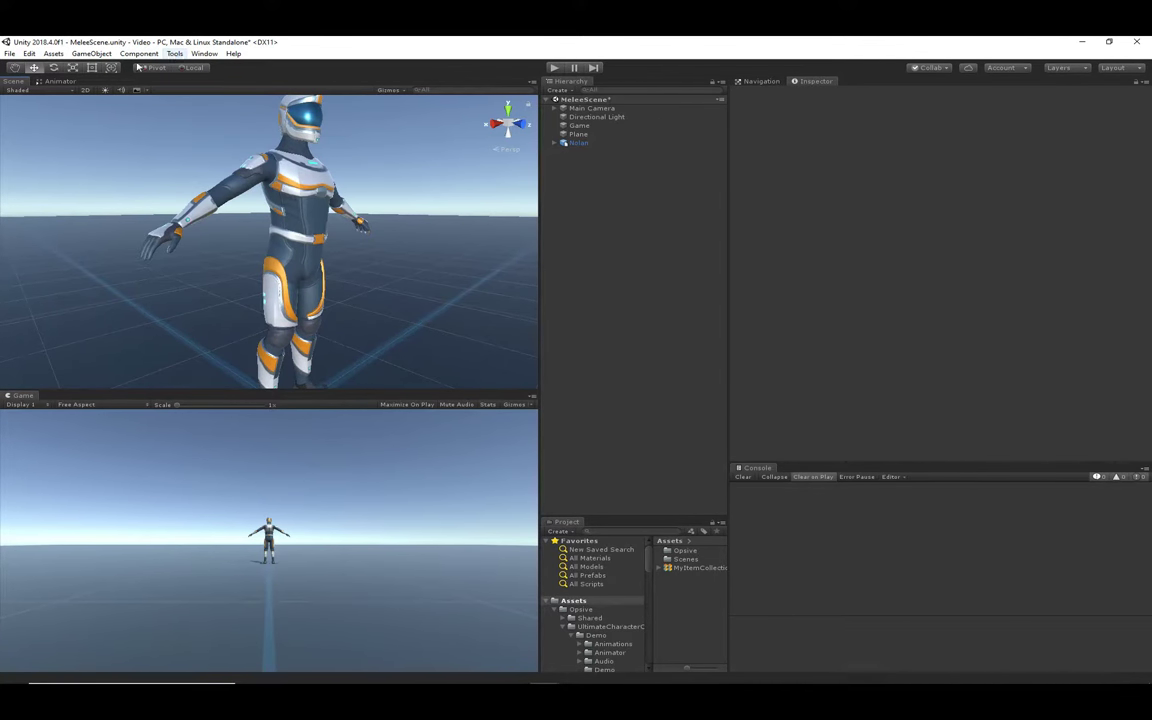
Open the Item Manager of the Ultimate Character Controller.
click(174, 53)
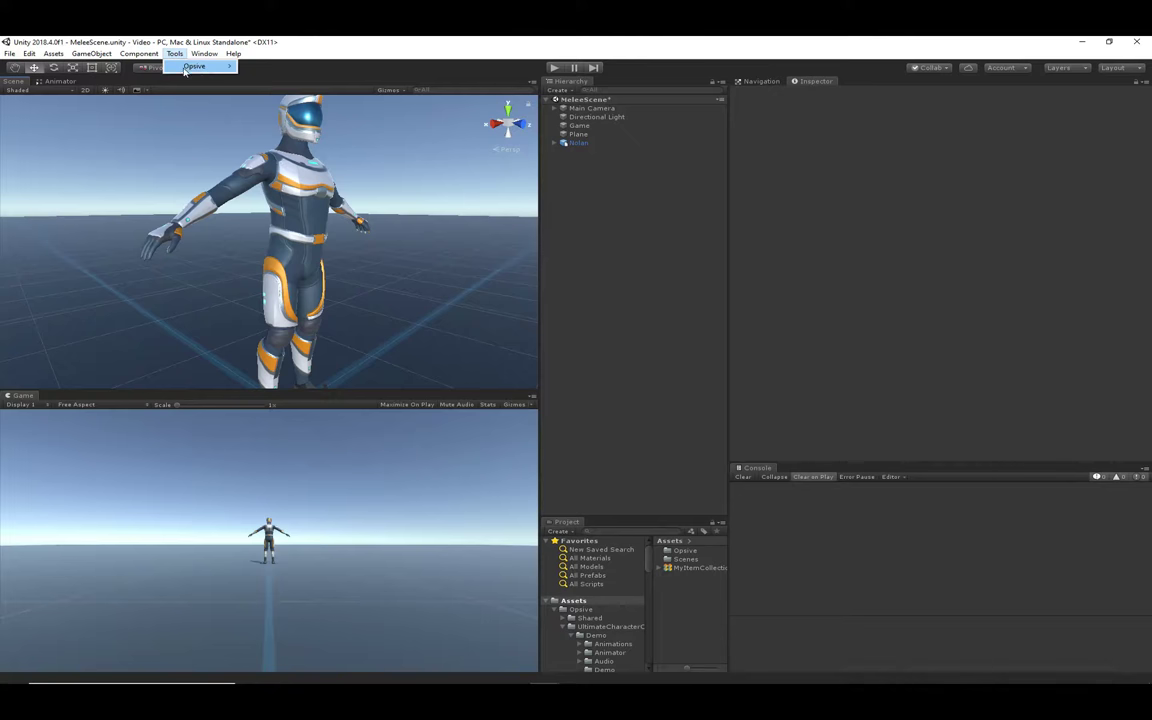
mouse_move(200, 66)
mouse_move(310, 66)
click(425, 105)
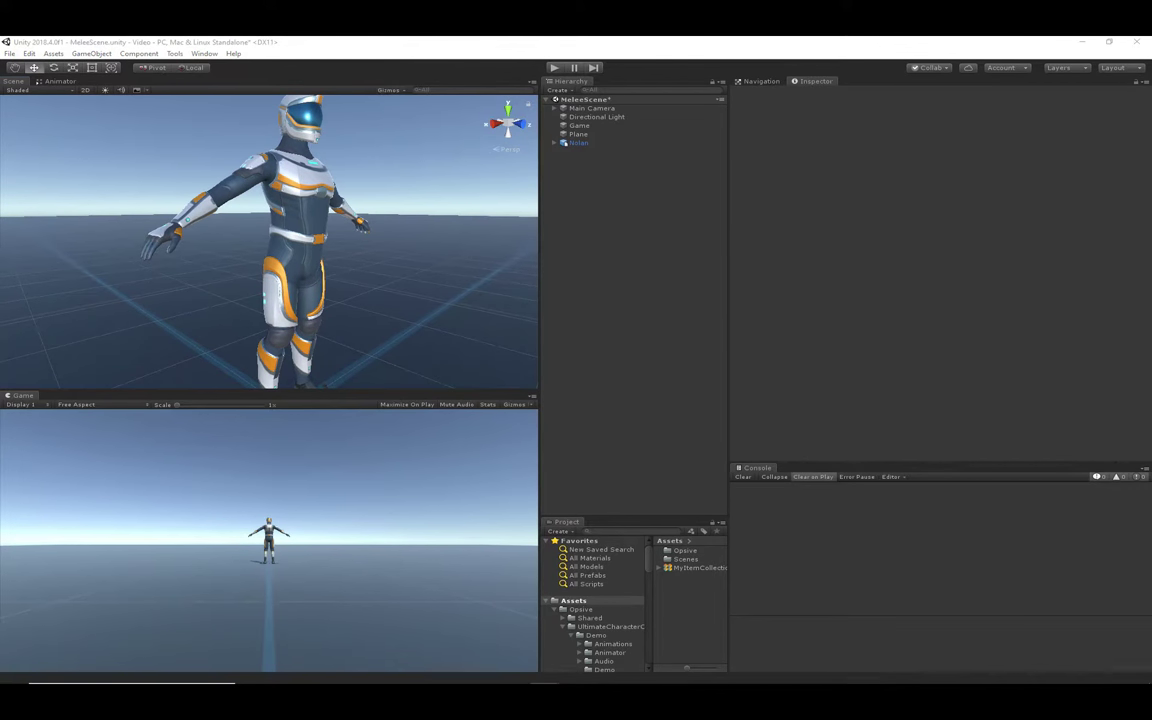
click(174, 53)
mouse_move(200, 66)
mouse_move(338, 67)
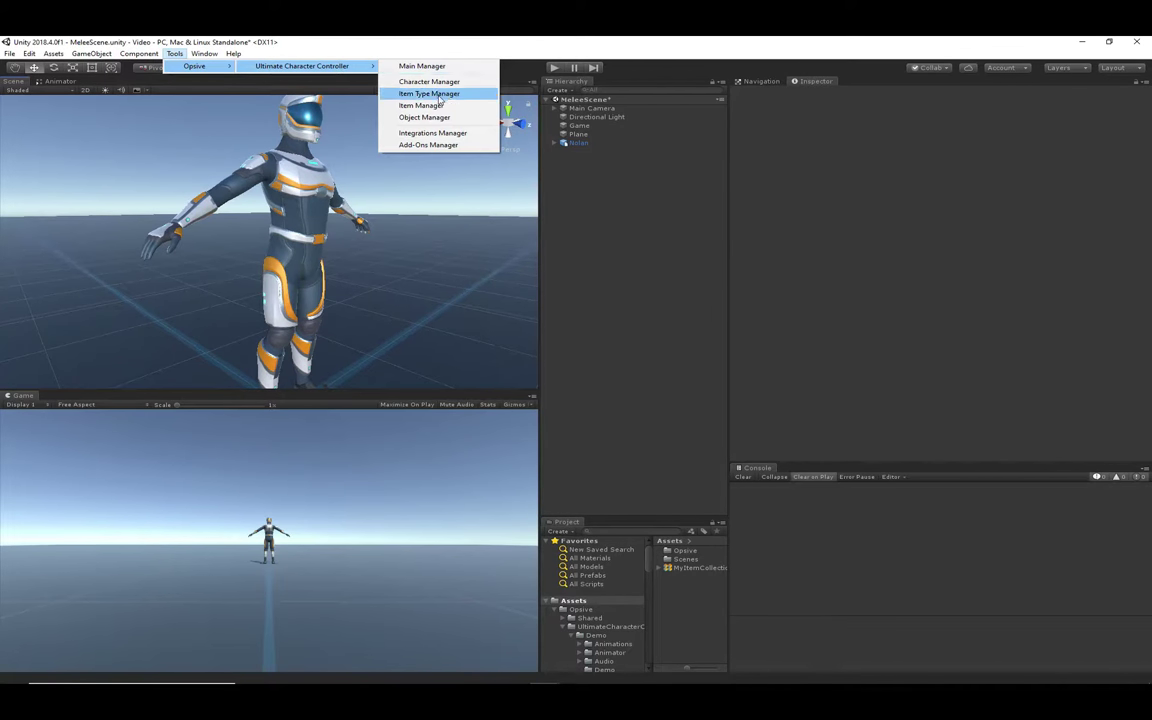
click(425, 105)
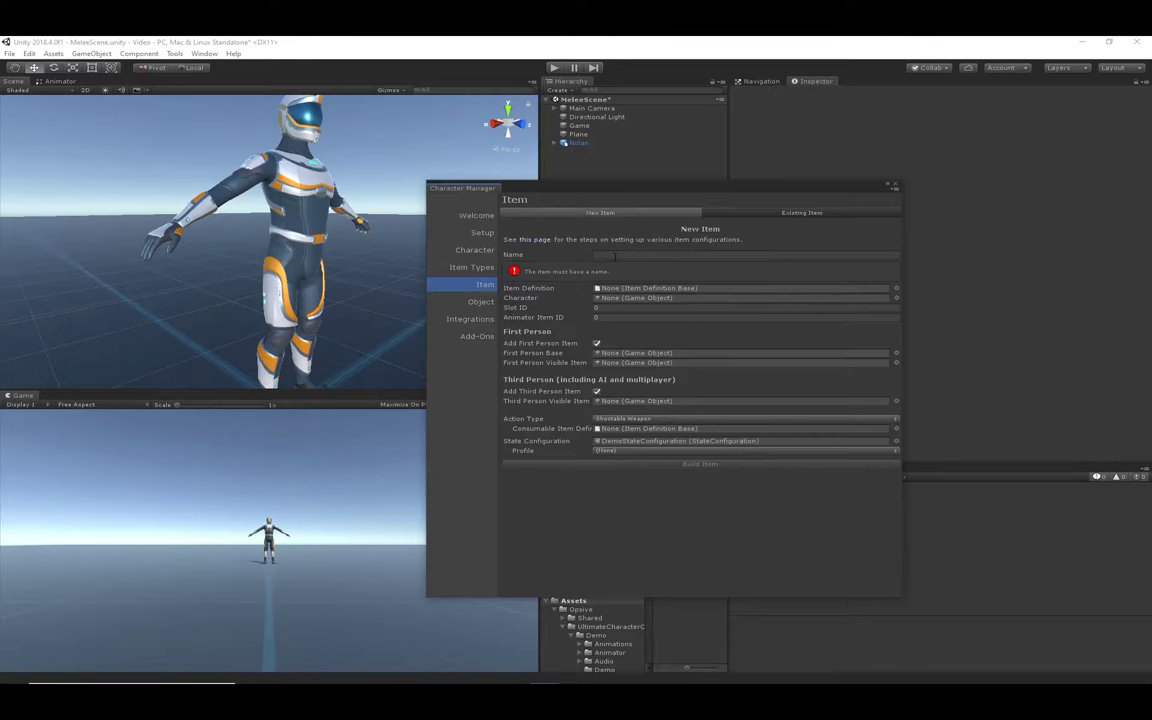
Name the new item MySword and assign the MySword item type as its Item Definition.
click(615, 256)
text(MySword)
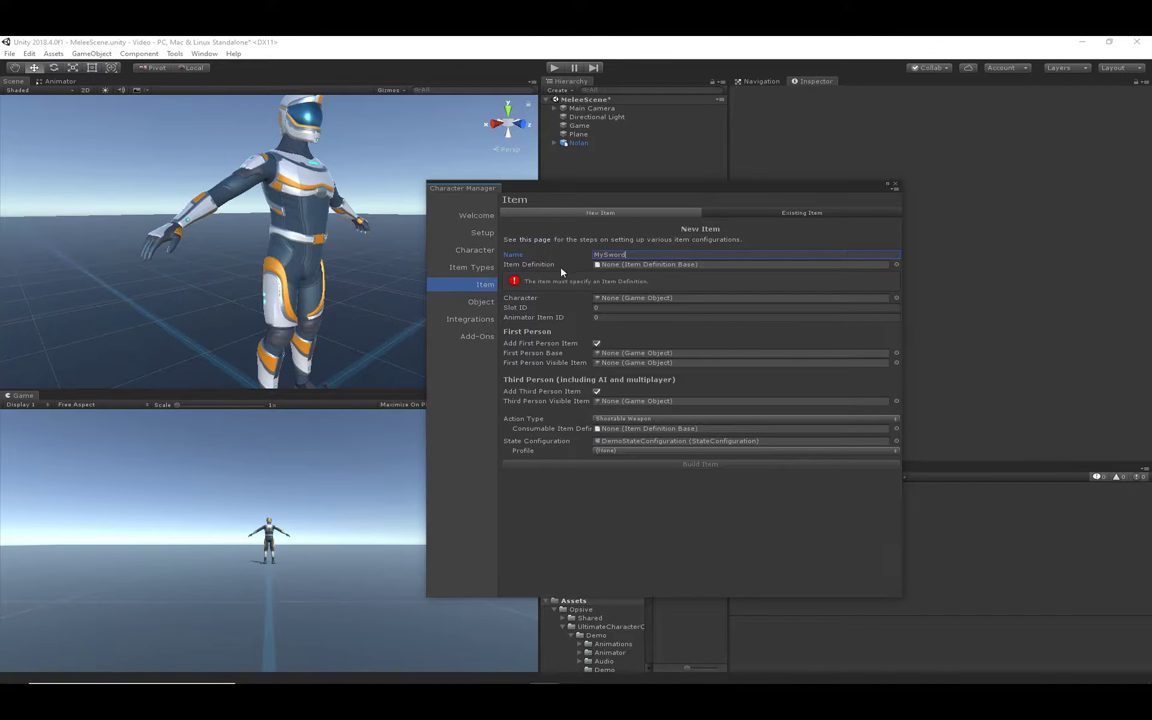
click(896, 265)
text(my)
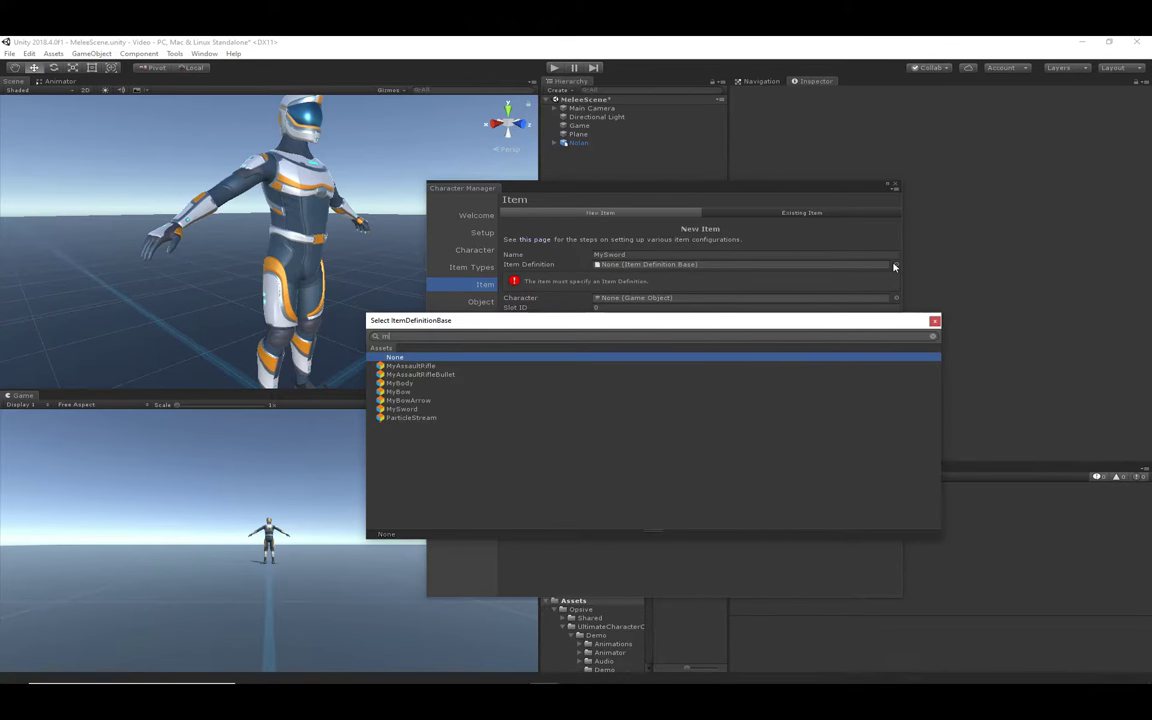
double_click(403, 410)
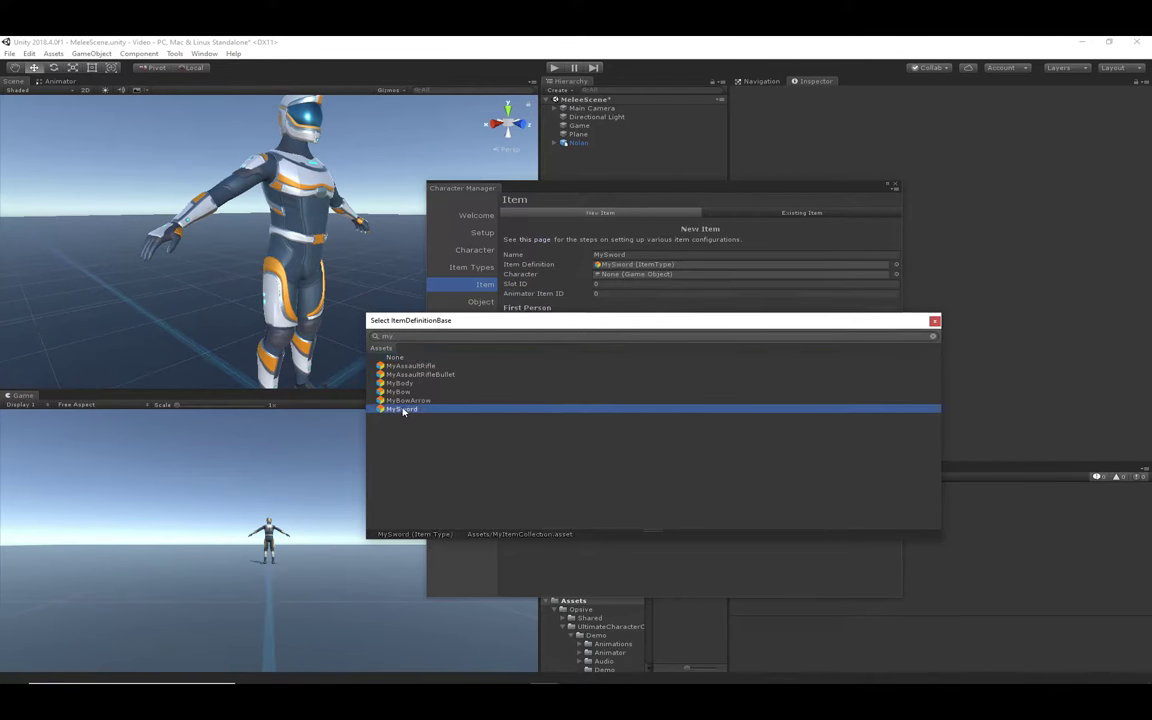
Assign Nolan as the item's character, set the Animator Item ID to 22, and locate the First Person Base object in the scene.
drag(578, 143, 610, 274)
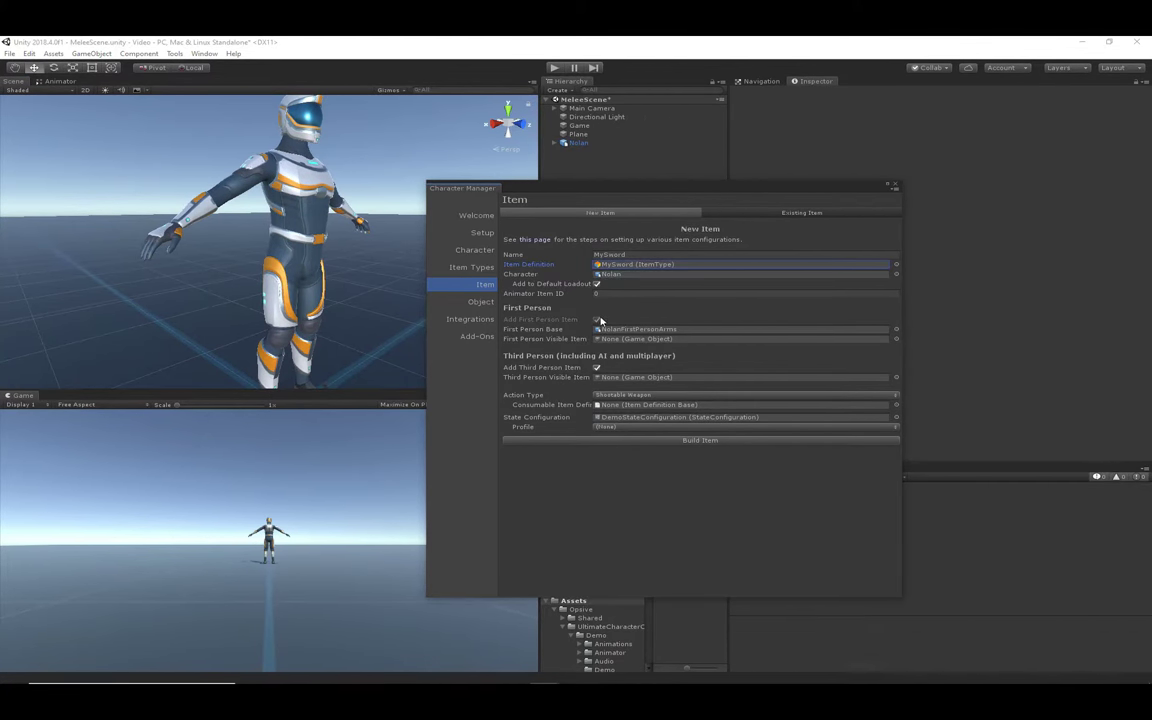
click(615, 294)
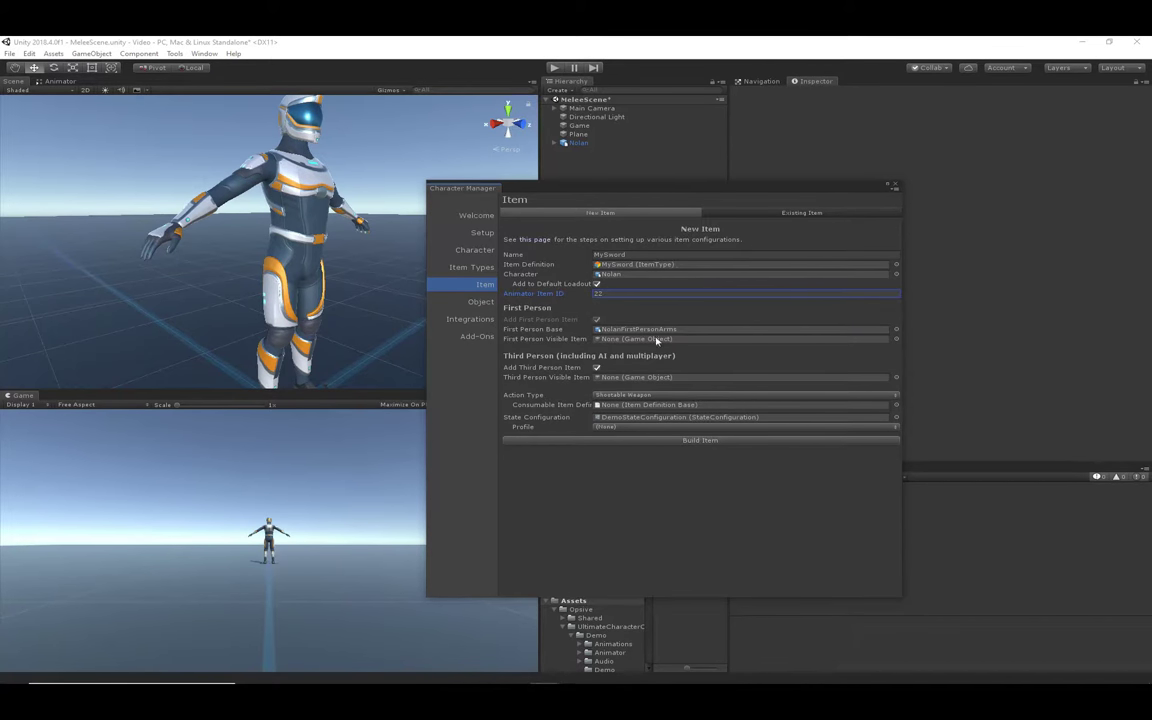
click(531, 331)
click(614, 331)
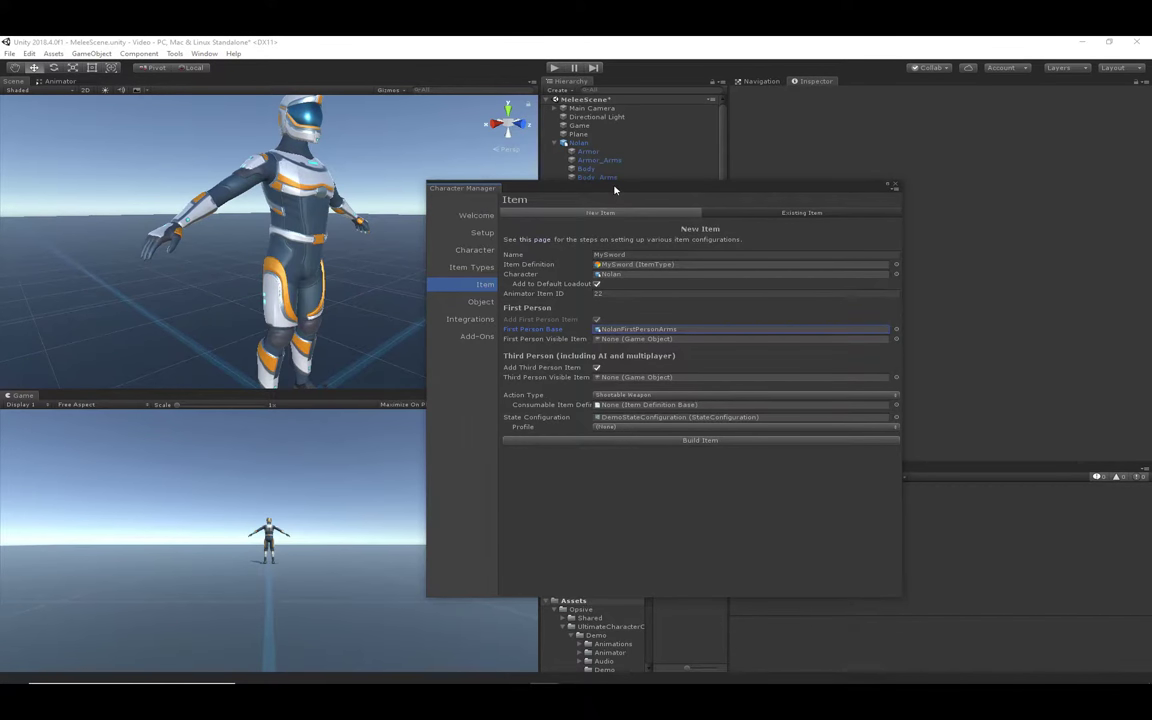
Search the project for sword and assign the Sword model as the First Person Visible Item, checking its item parent.
drag(615, 190, 219, 145)
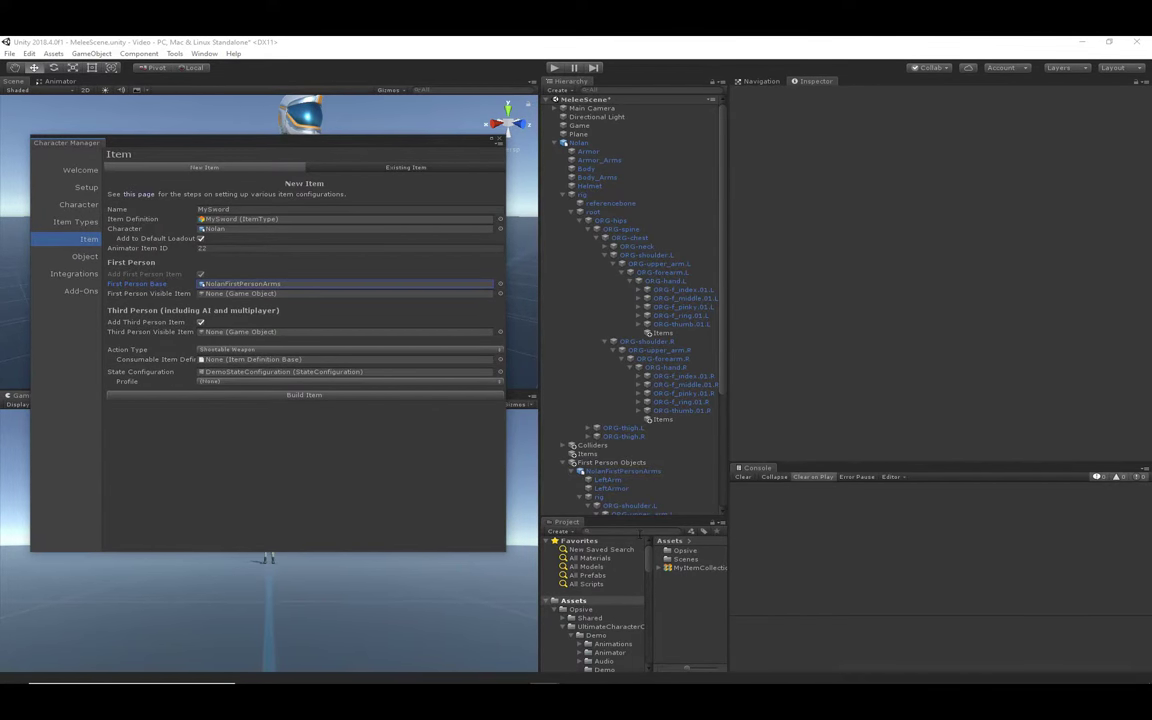
click(640, 534)
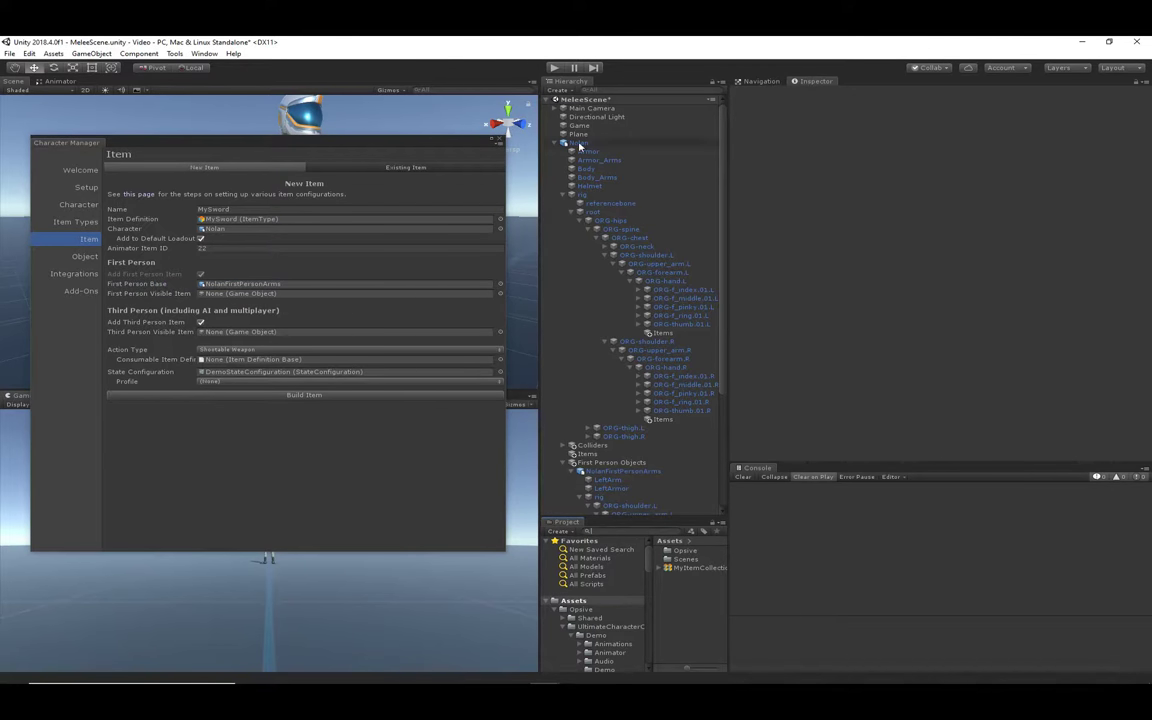
click(578, 194)
click(565, 195)
click(653, 533)
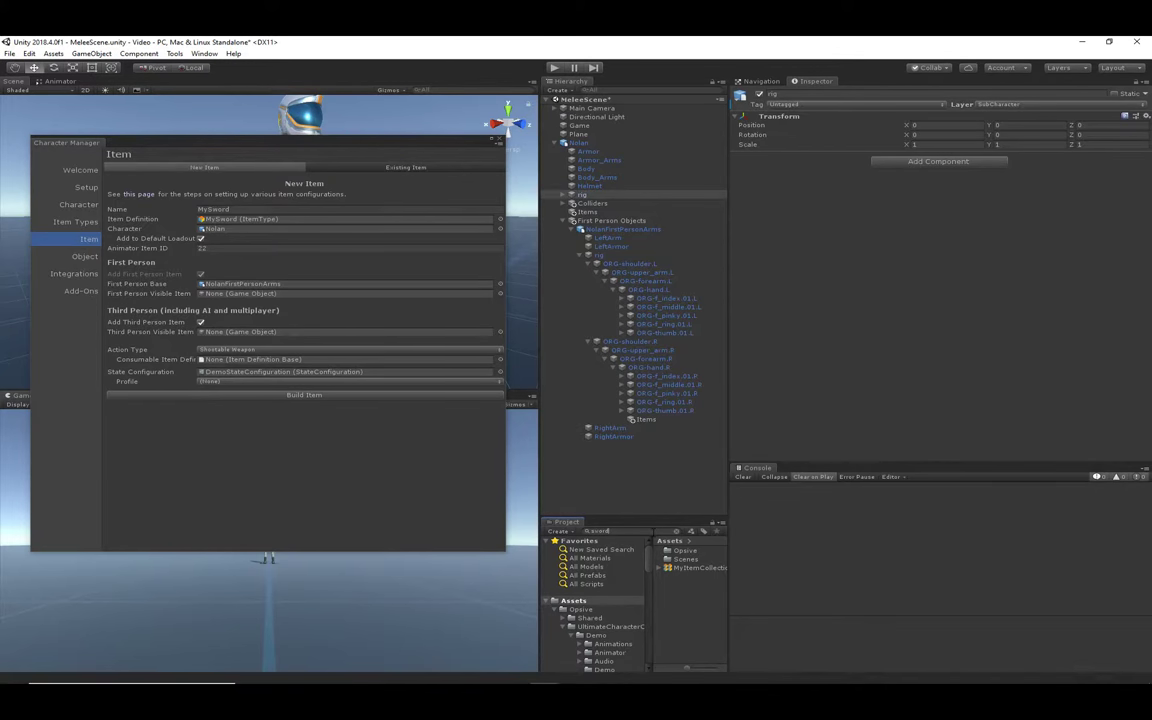
scroll(687, 610, down, 3)
drag(690, 617, 232, 294)
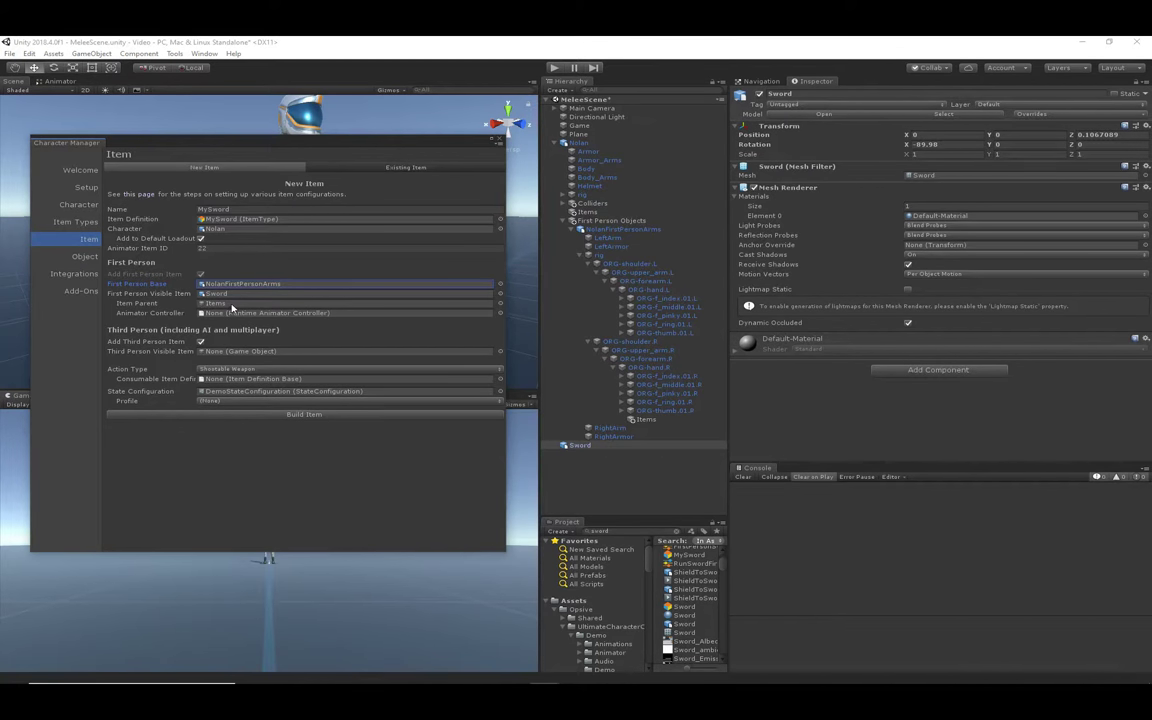
click(232, 305)
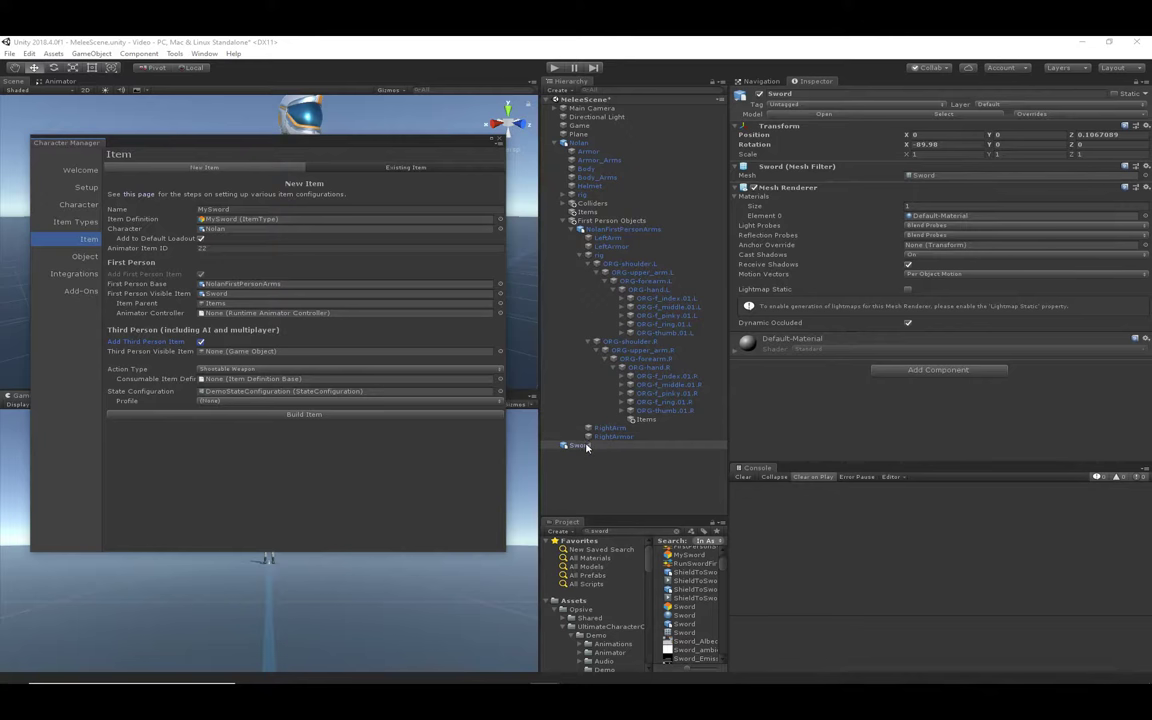
Assign the scene's Sword object as the Third Person Visible Item and set the Action Type to Melee Weapon.
drag(587, 447, 207, 352)
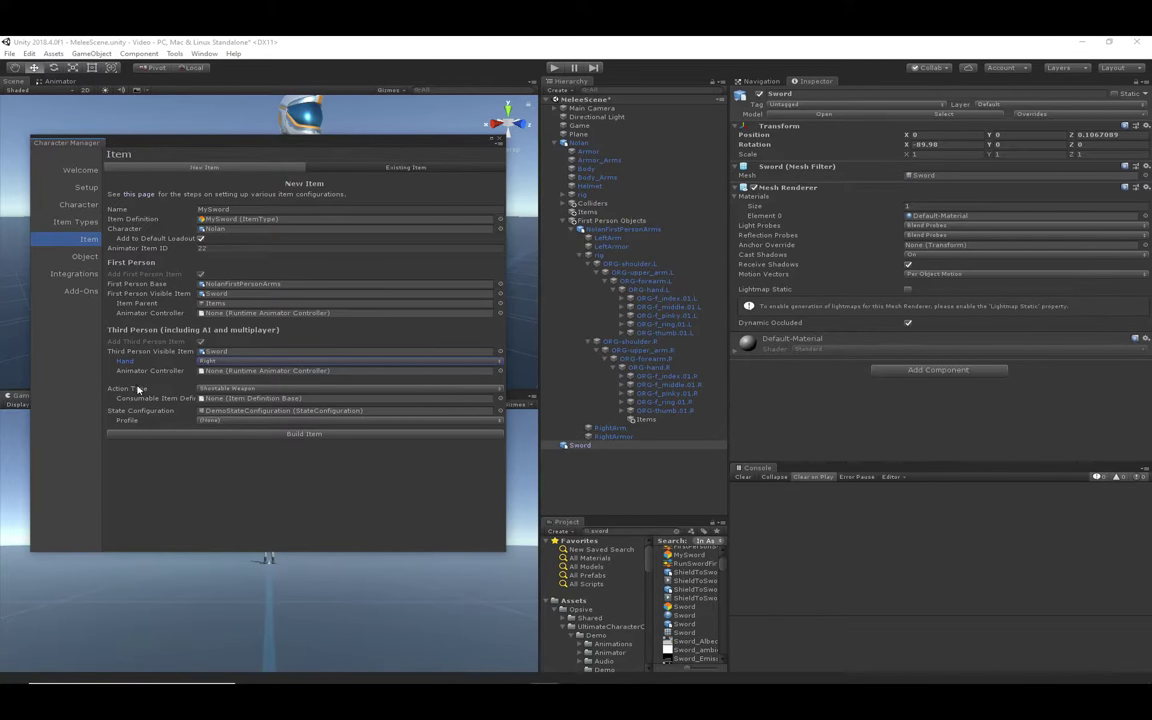
click(230, 388)
click(252, 412)
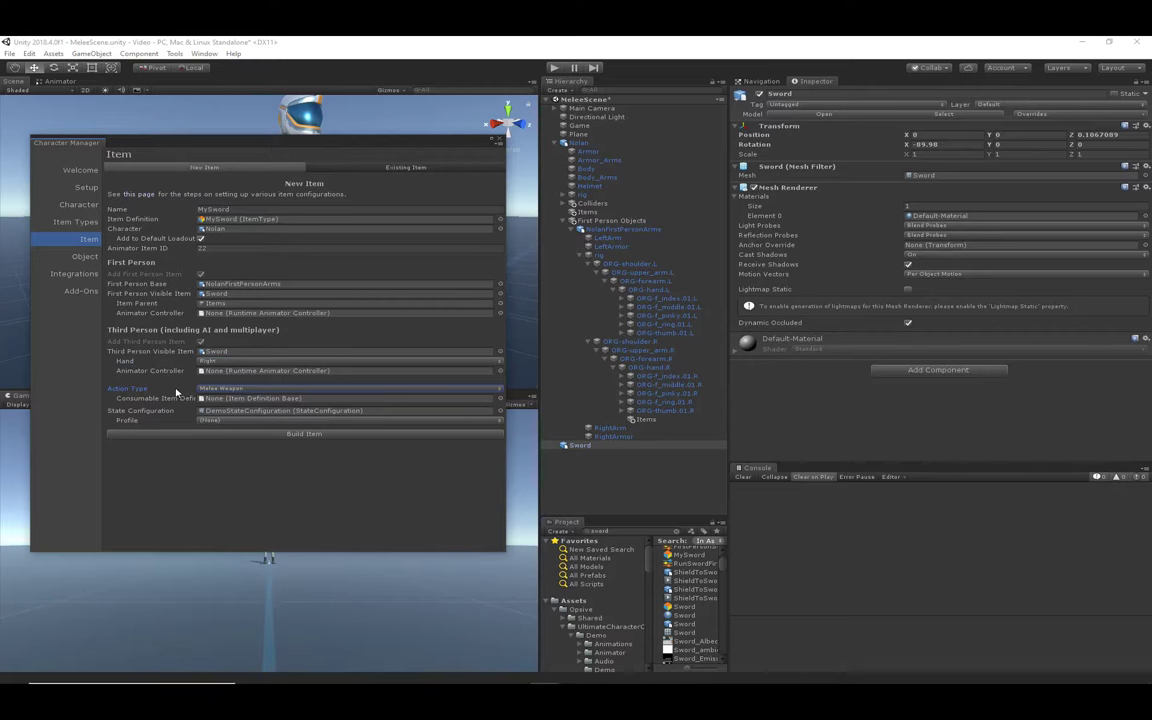
Build the MySword item without a consumable item definition and close the Character Manager.
mouse_move(170, 393)
click(145, 400)
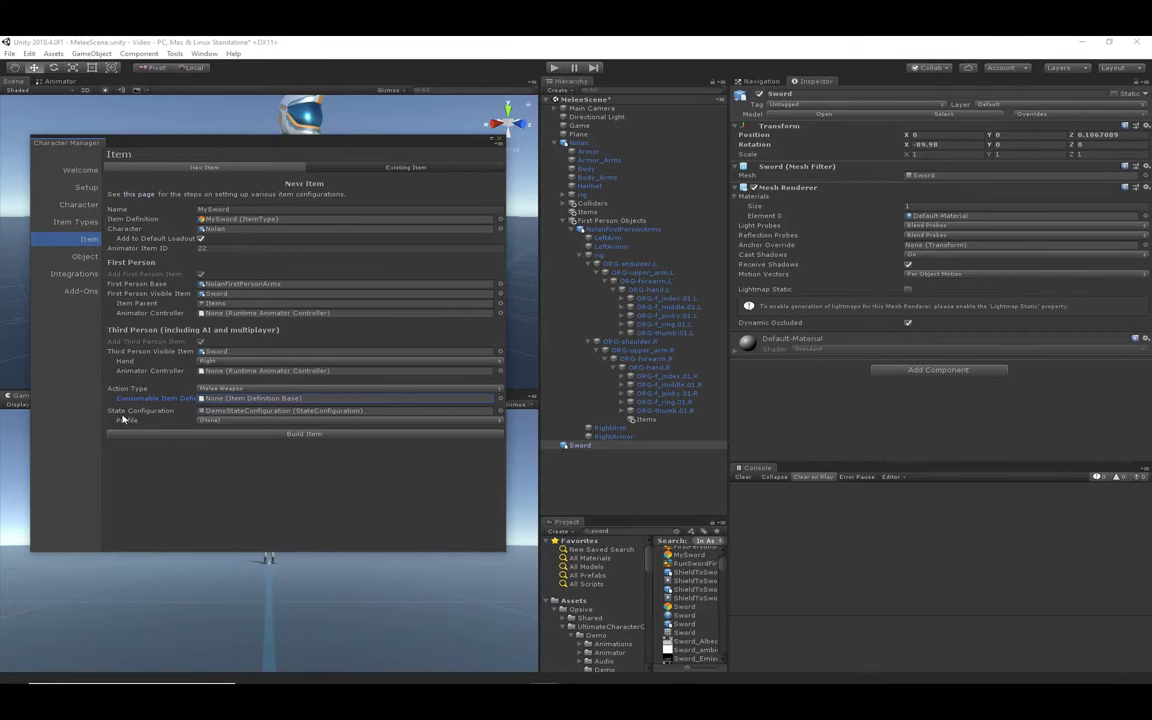
click(298, 435)
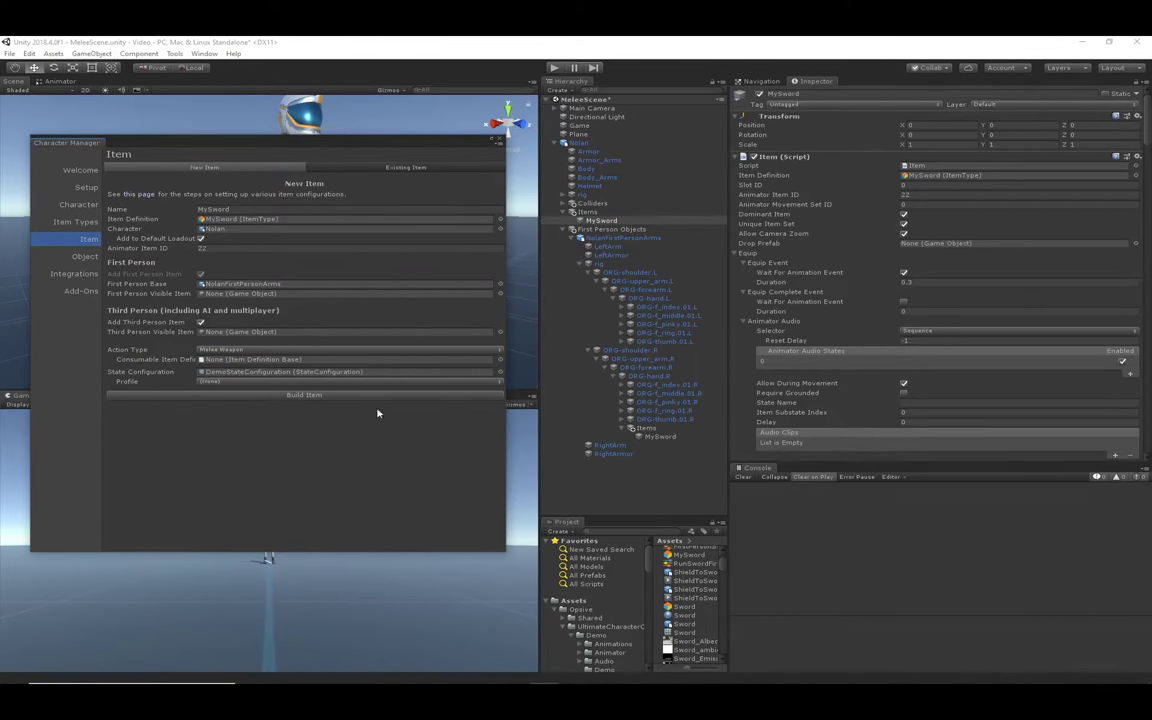
click(498, 142)
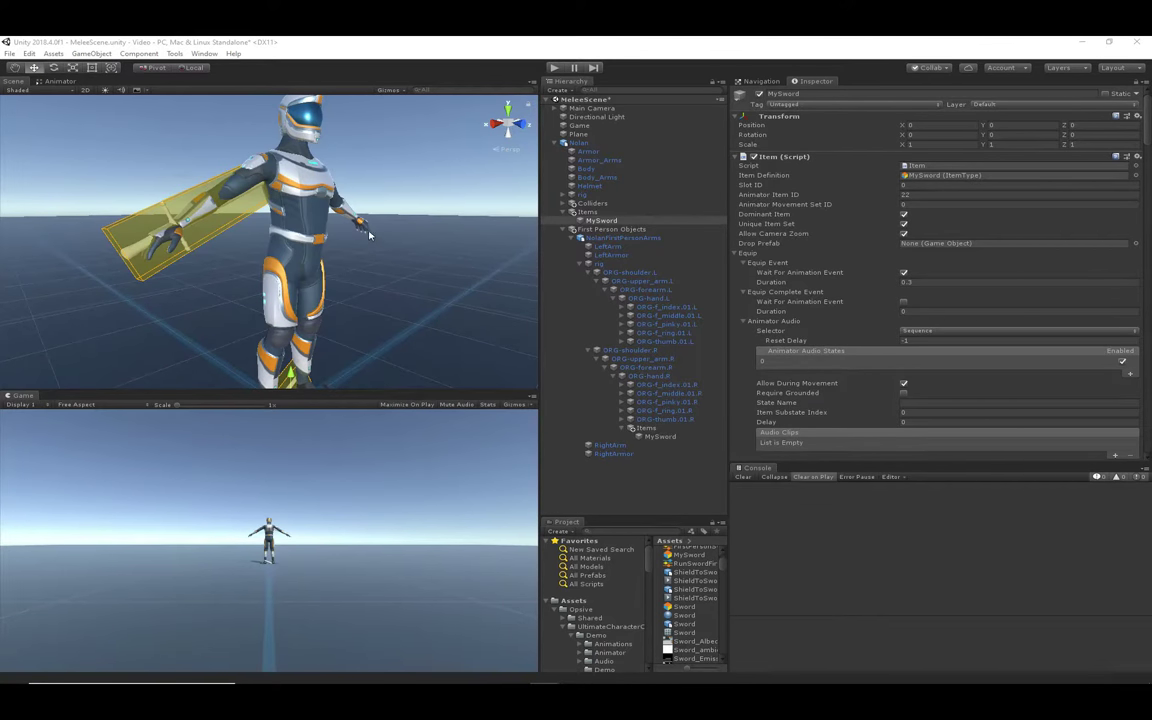
Run the scene, switch the character to third-person view and select the MySword object under the right hand.
click(555, 68)
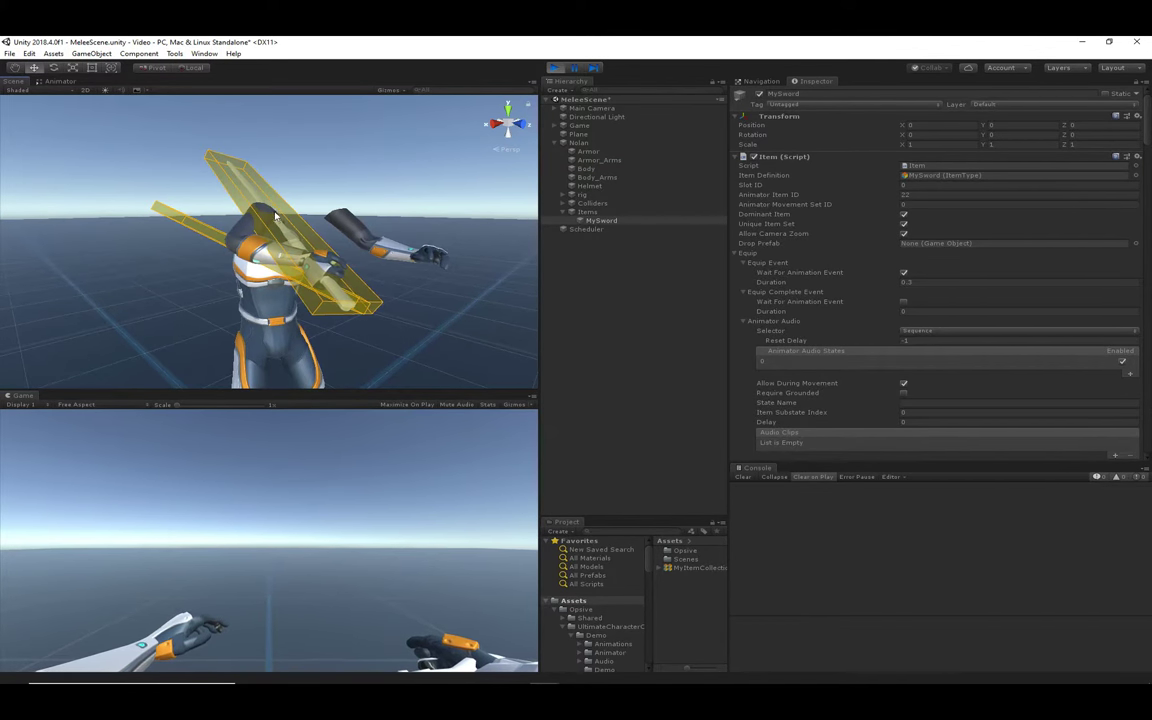
click(382, 448)
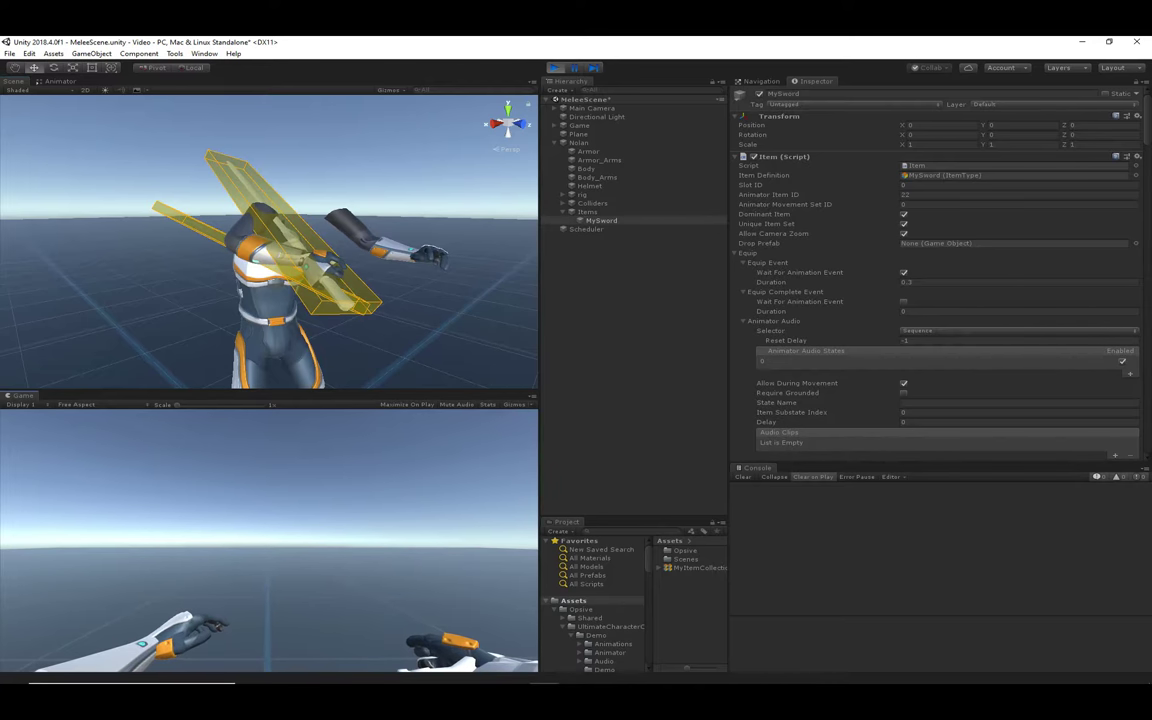
key(v)
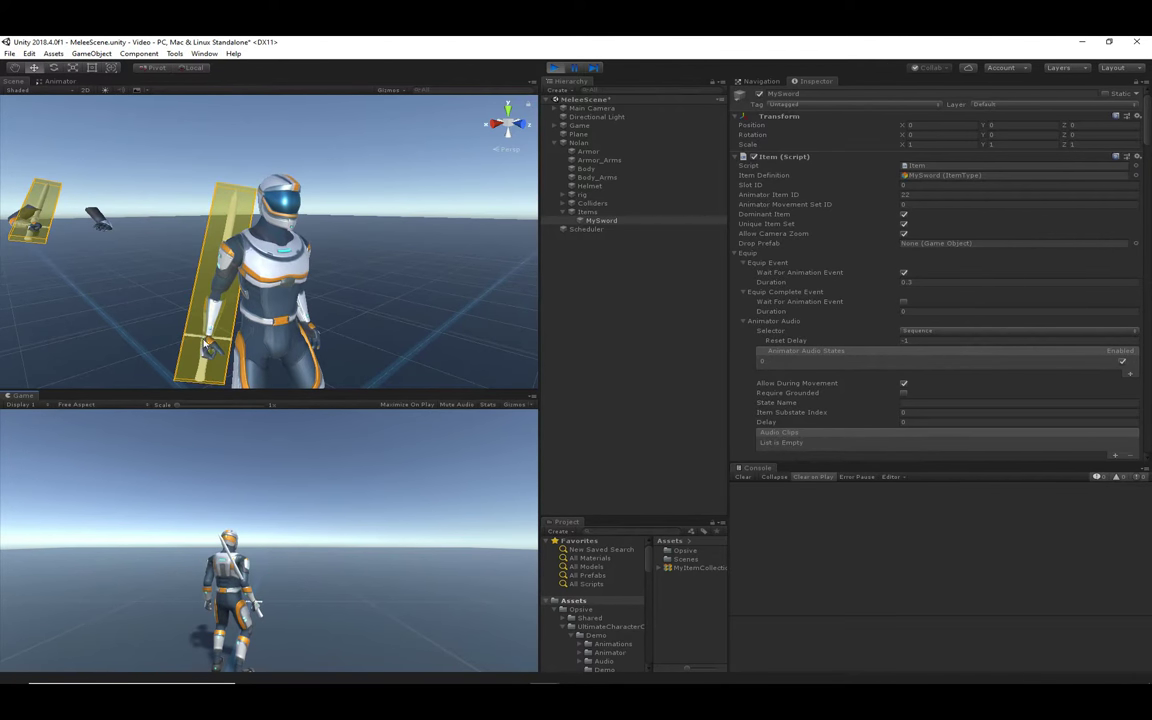
click(202, 372)
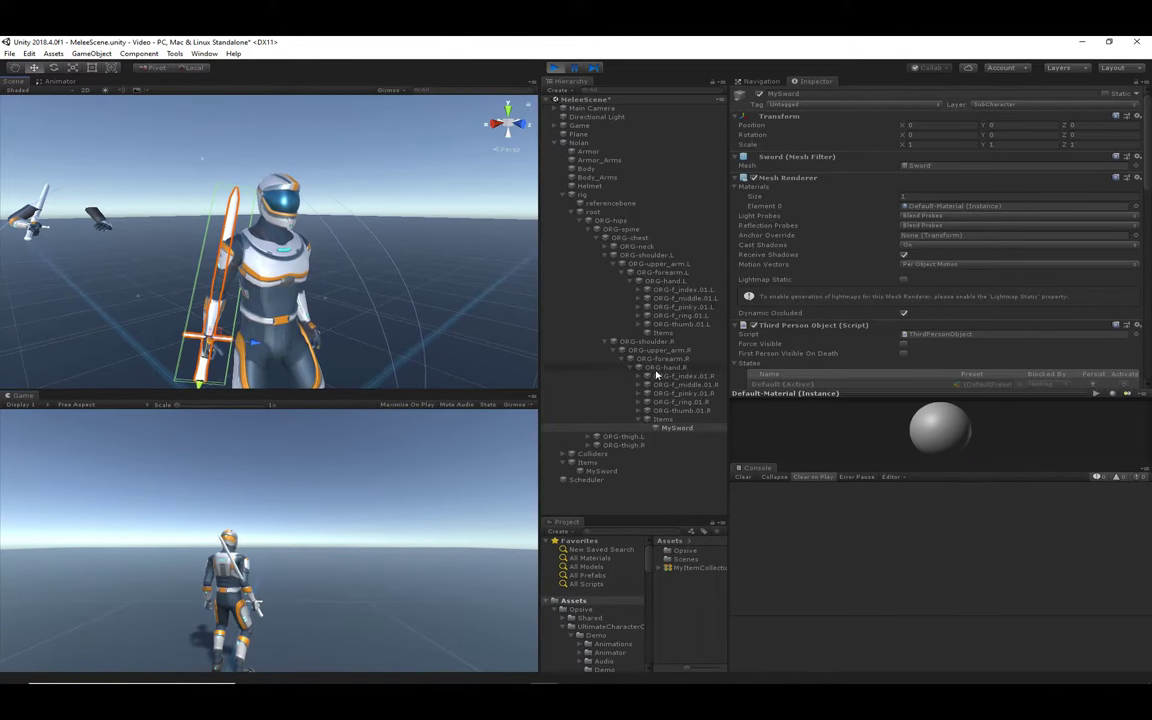
double_click(686, 430)
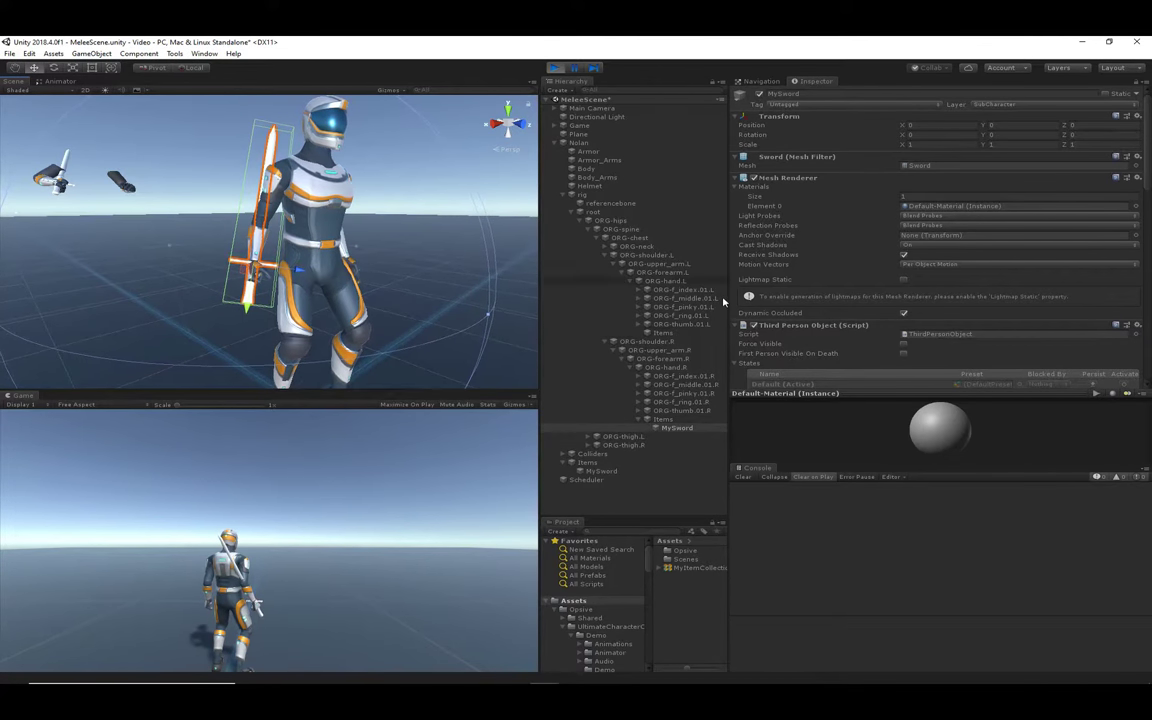
Rotate the third-person sword to about X 3.14, Y 13.84, Z -104.67 and move it into the character's right hand.
key(e)
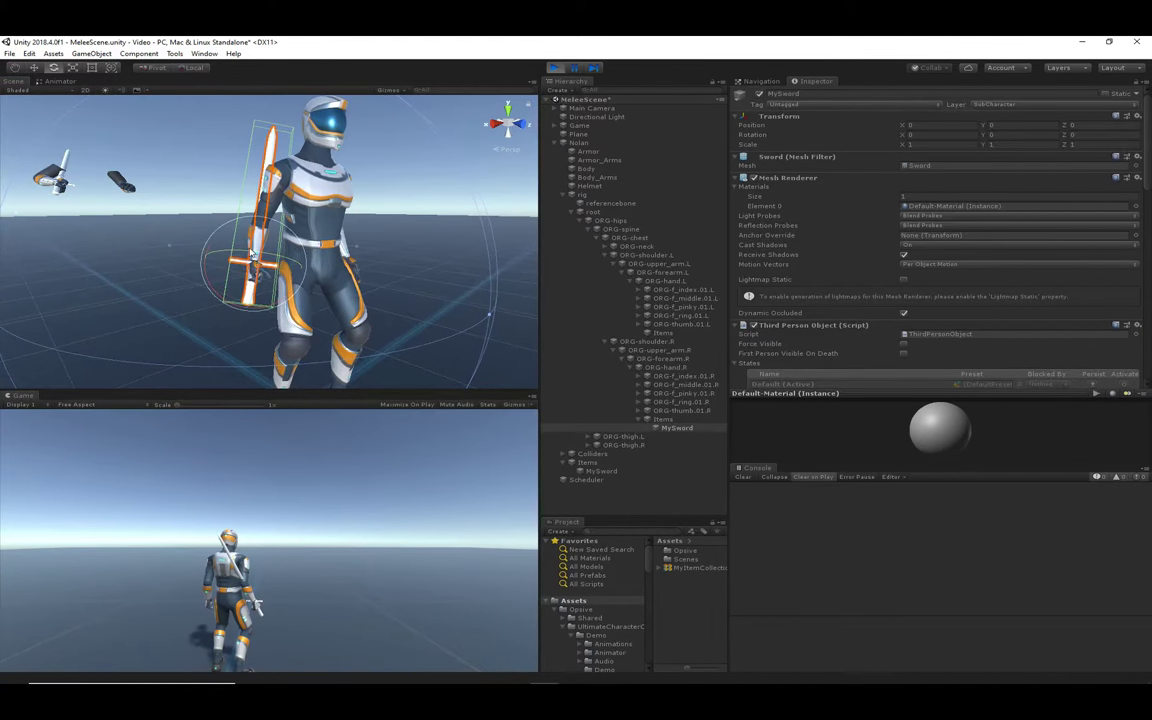
drag(265, 238, 205, 260)
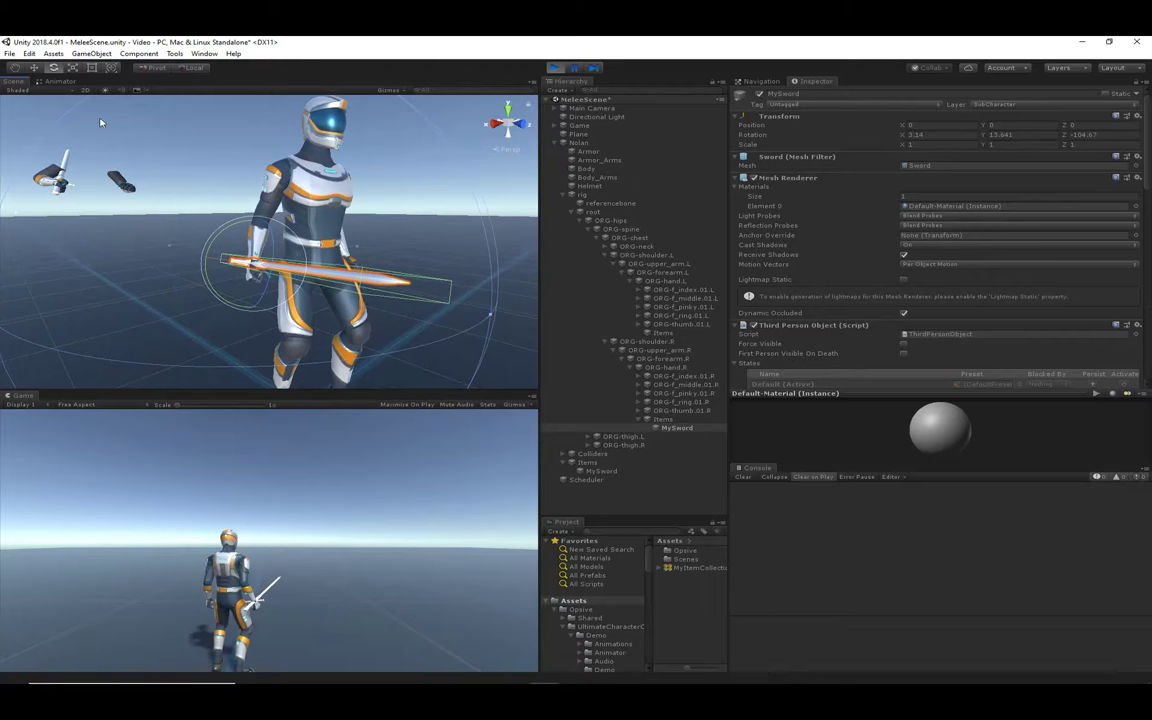
click(36, 72)
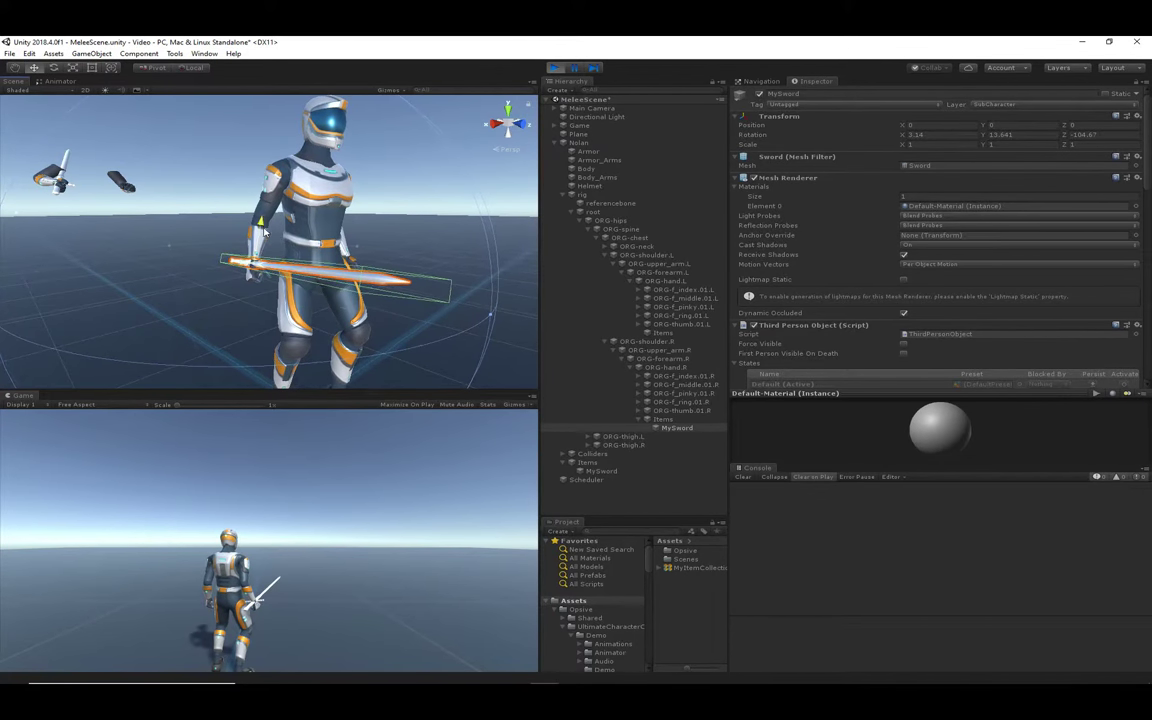
drag(265, 211, 264, 238)
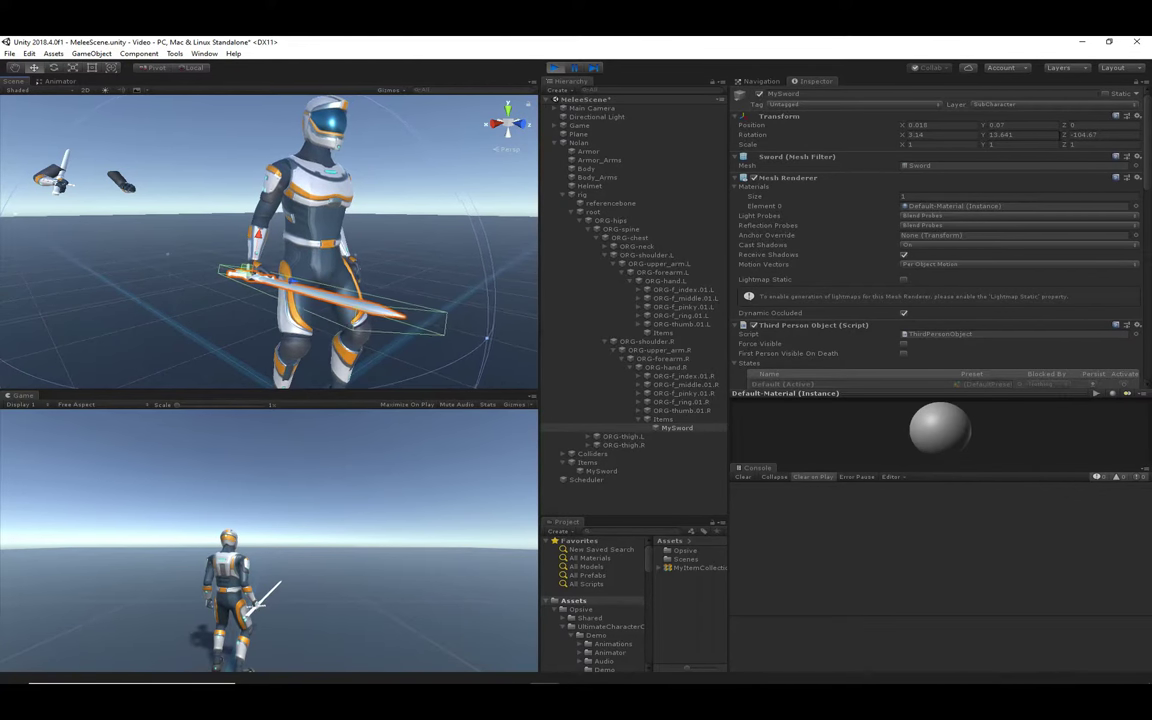
Stop the scene and set the third-person MySword position to X -0.090013, Y 0.069002, Z 0.03899946.
click(556, 67)
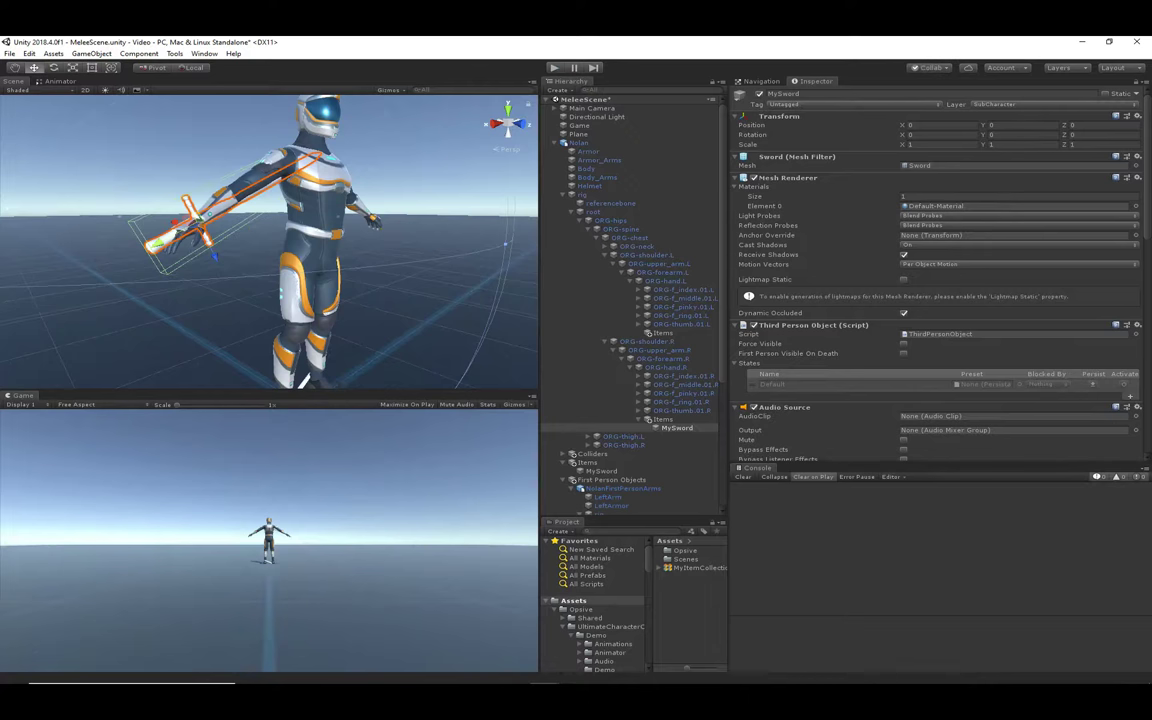
click(935, 125)
text(-0.090013)
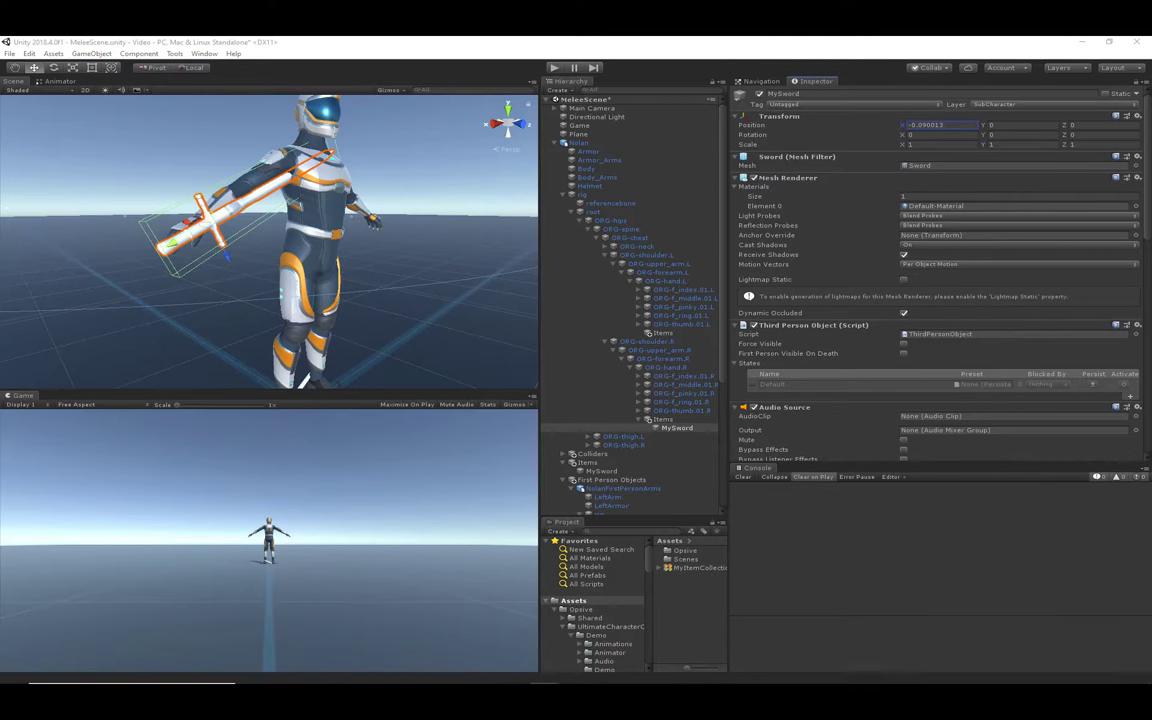
click(1010, 125)
text(0.069002)
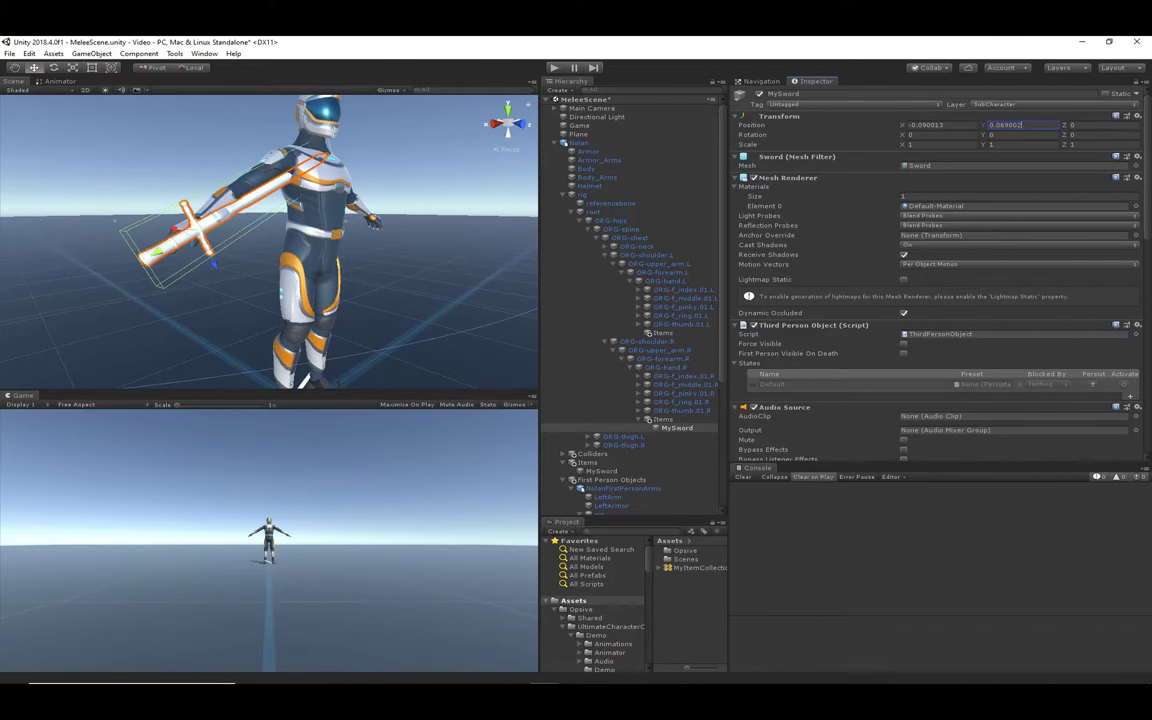
click(1098, 125)
text(0.03899946)
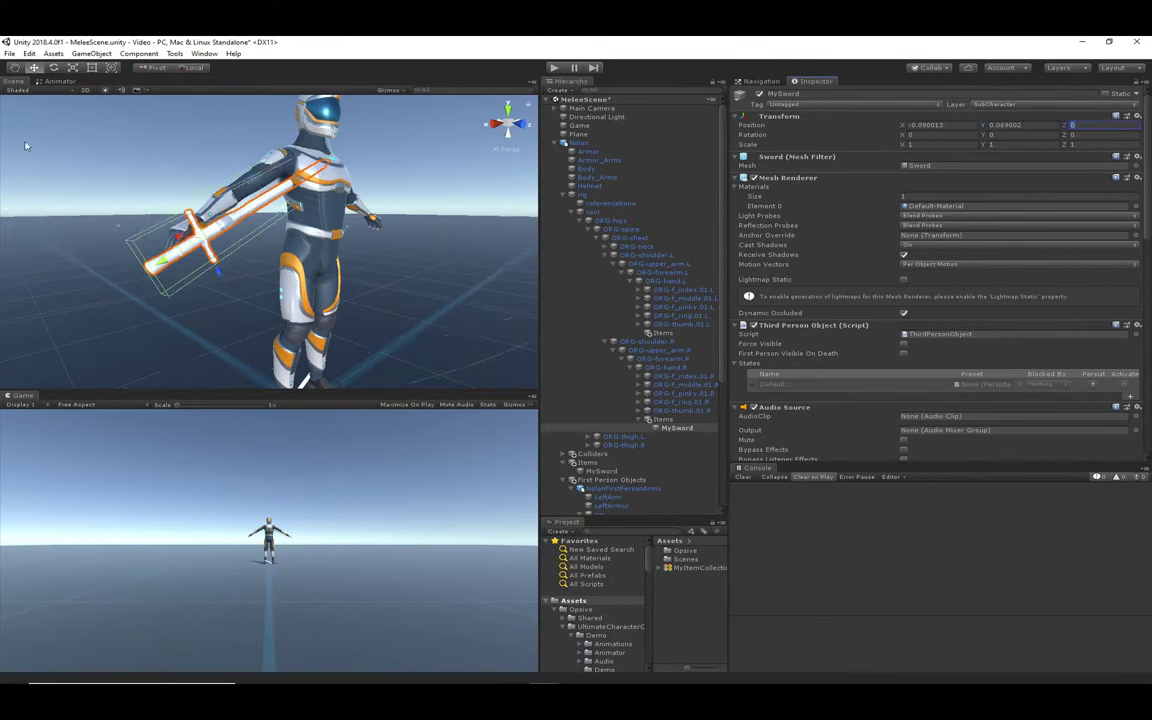
Set the third-person MySword rotation to X -85.785, Y 176.375, Z 101.595.
click(911, 135)
text(-85.785)
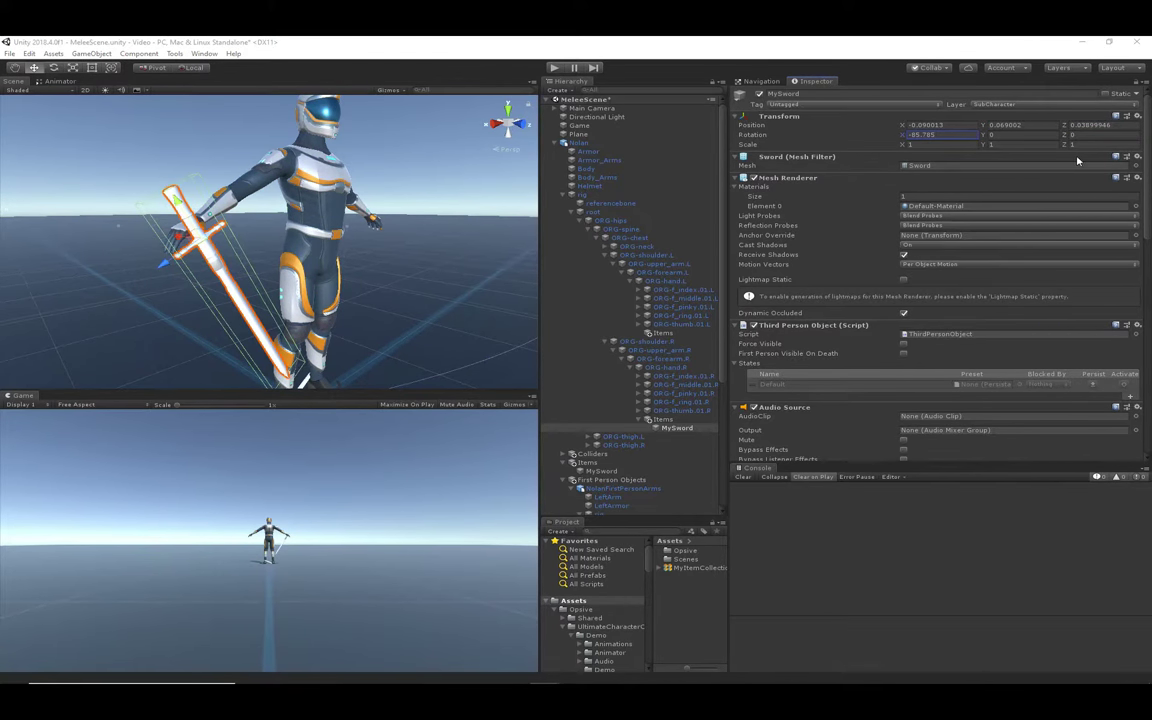
click(1012, 135)
text(176.375)
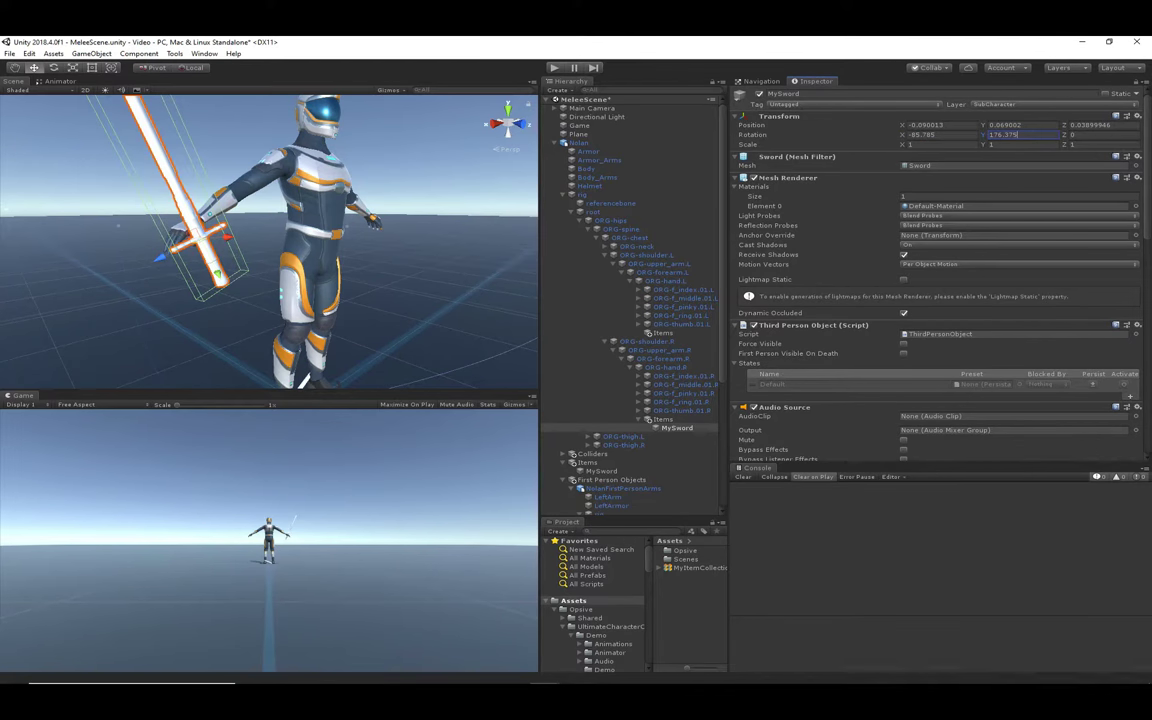
key(alt+Tab)
click(1086, 135)
text(101.595)
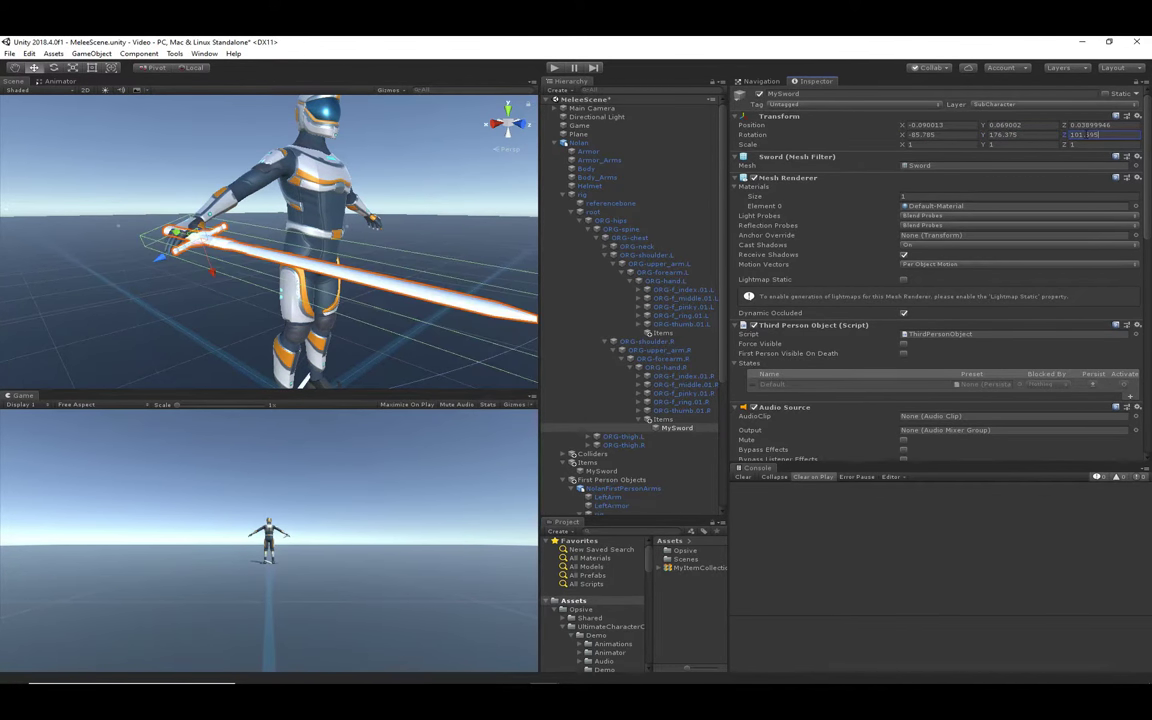
Copy the third-person sword's Transform values onto the MySword object under the first-person arms' right hand.
click(1138, 117)
click(1072, 171)
scroll(670, 451, down, 5)
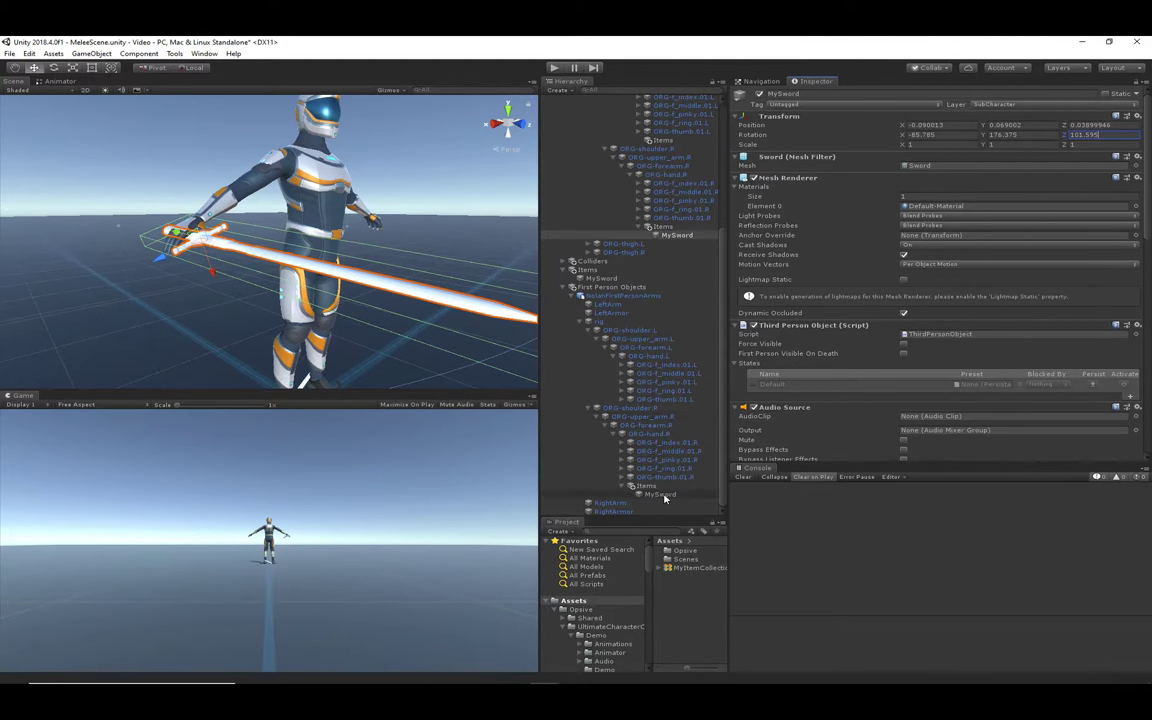
click(660, 494)
click(1138, 117)
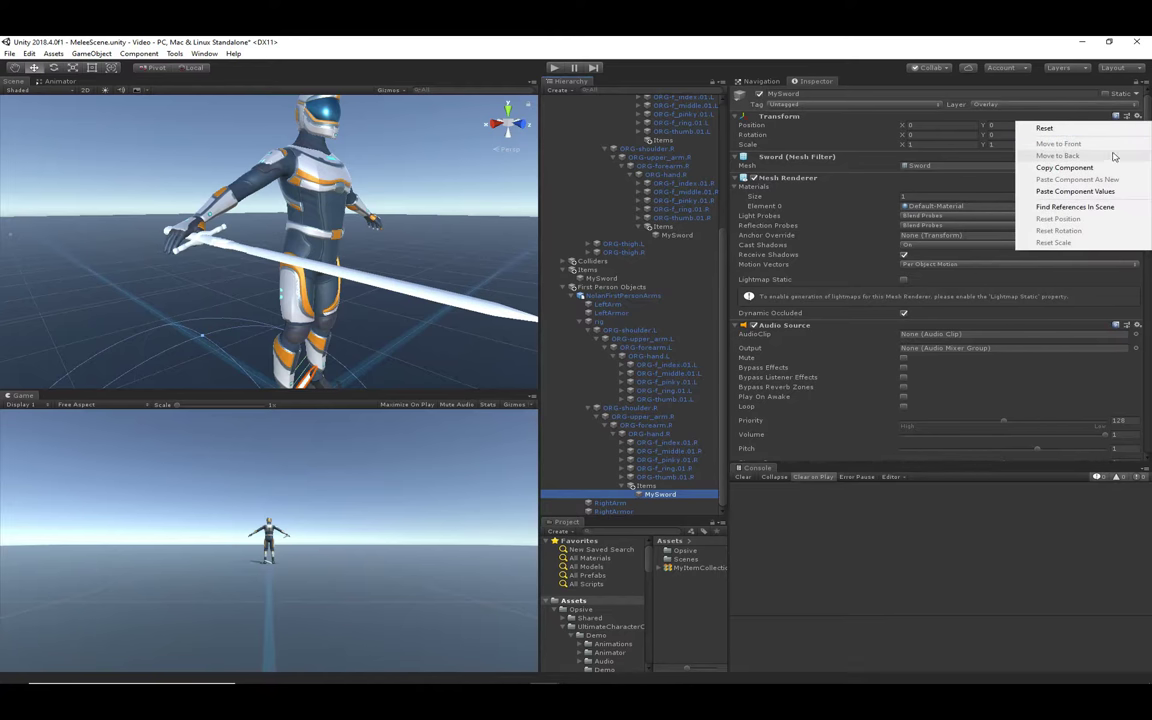
click(1100, 192)
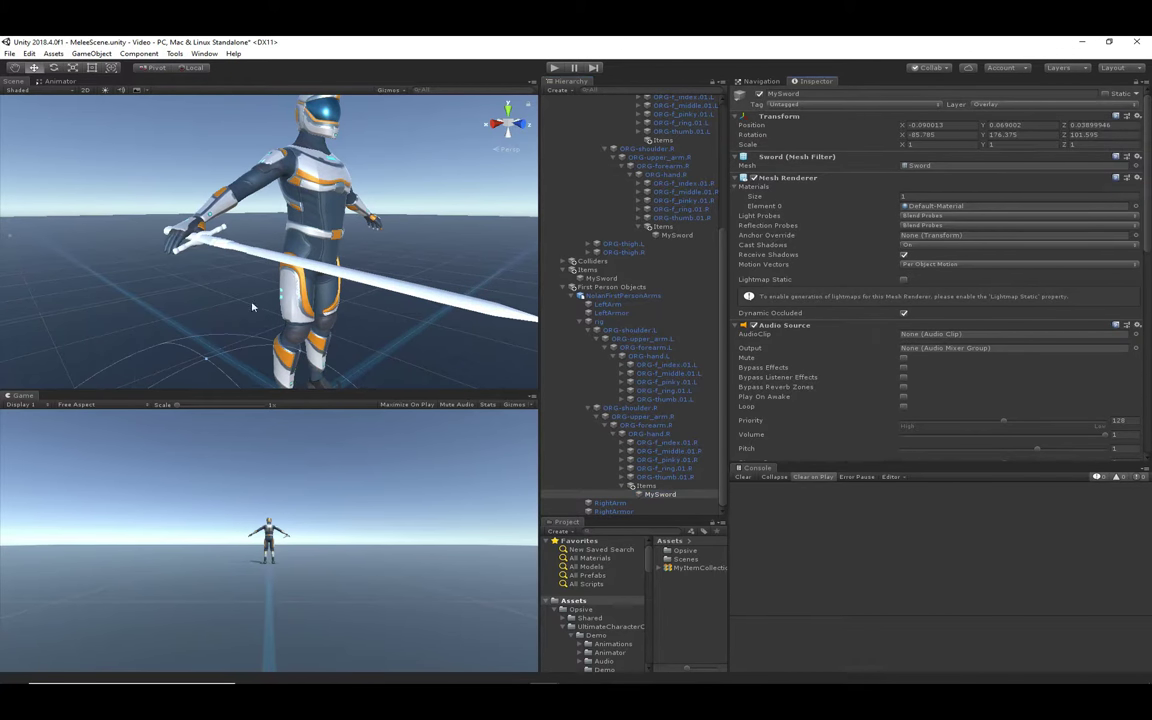
Run the scene and check the sword in the hand in both first-person and third-person view.
click(713, 607)
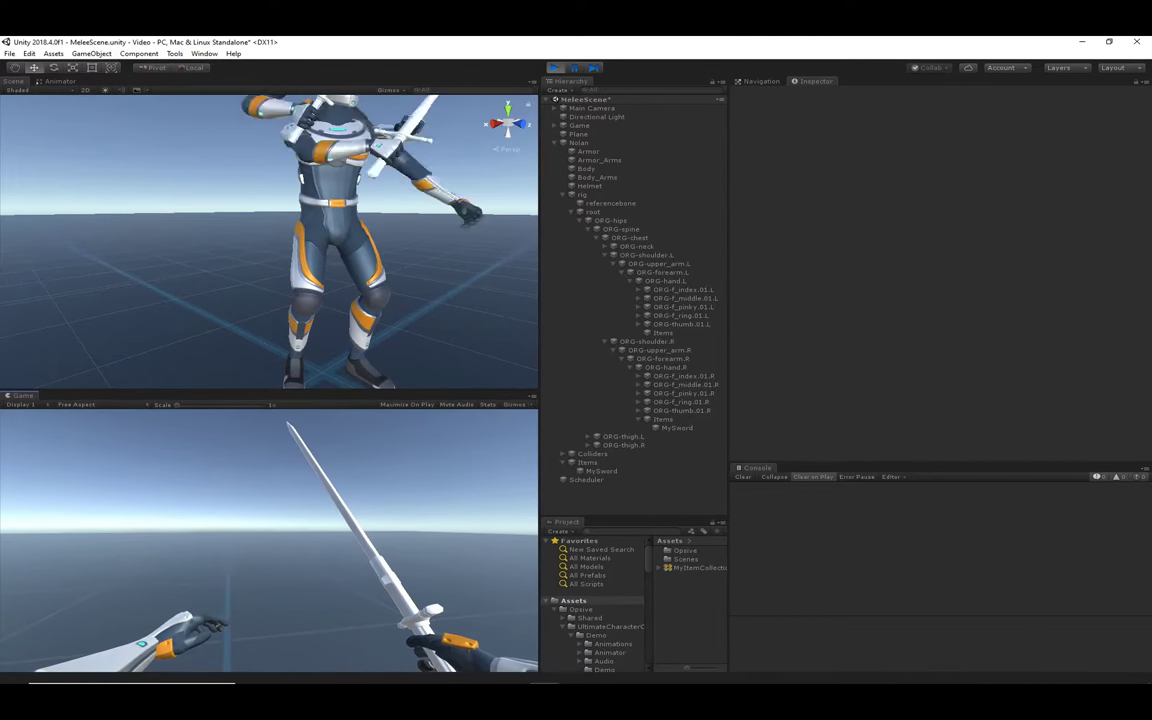
key(v)
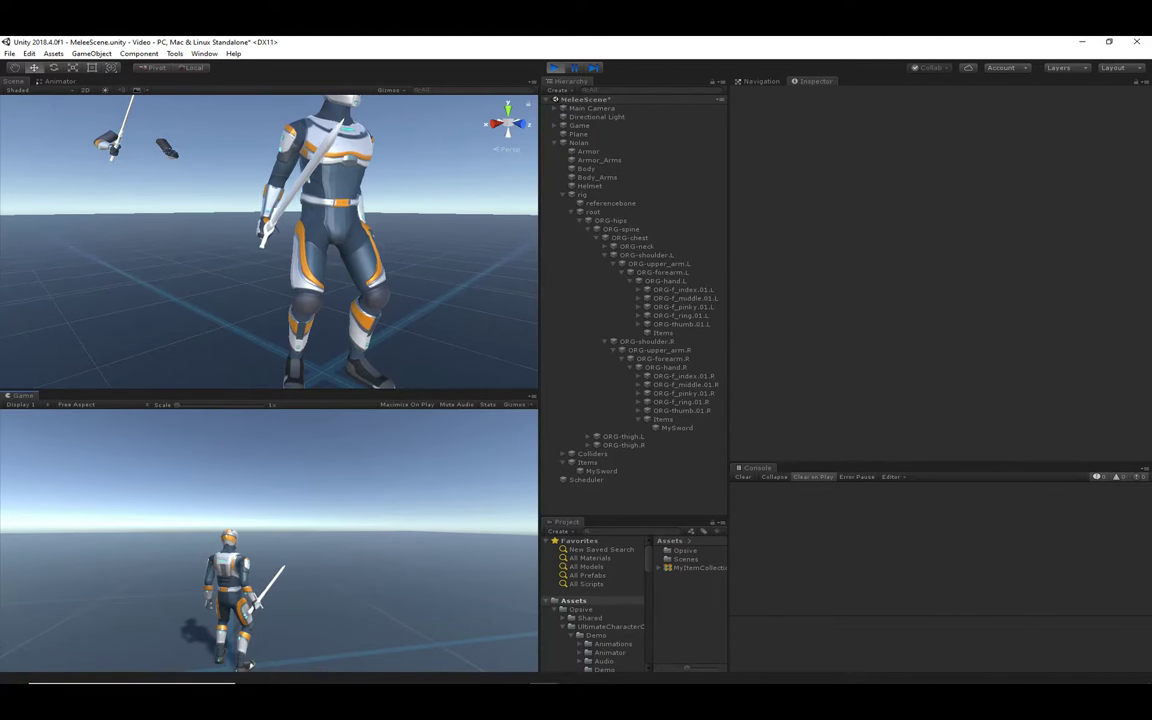
key(v)
key(Escape)
Select the NolanFirstPersonArms Pivot object and examine how the first-person arms and sword move in the running scene.
middle_drag(381, 188, 374, 325)
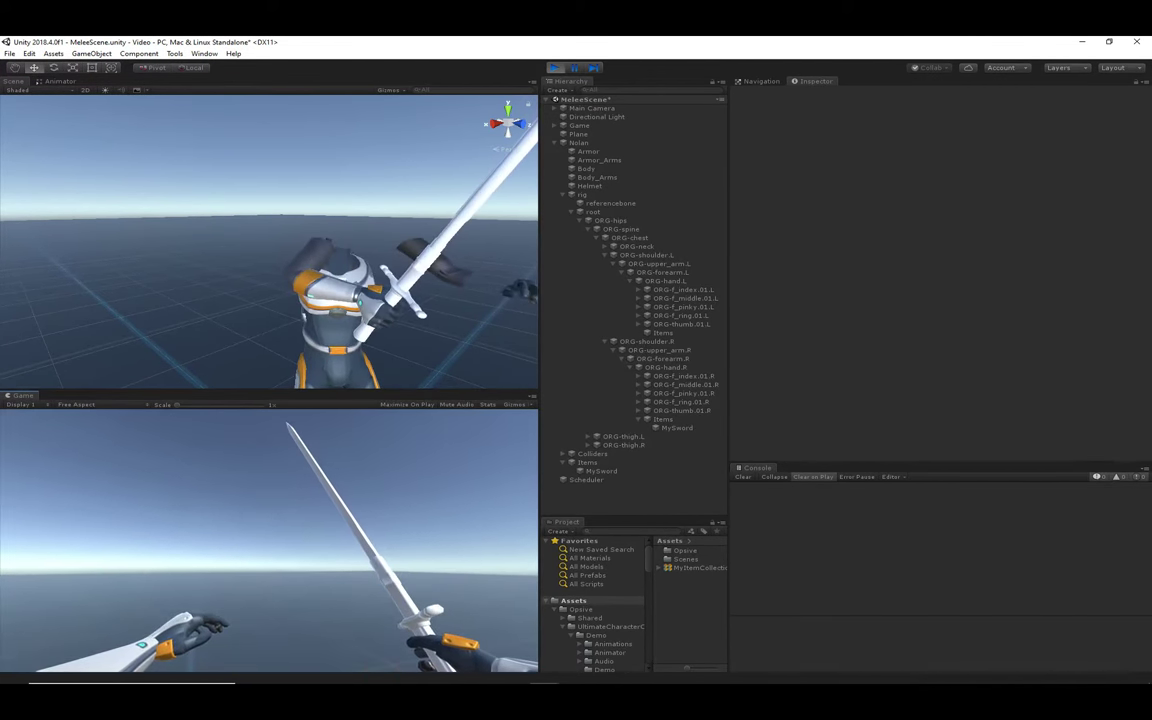
key(Escape)
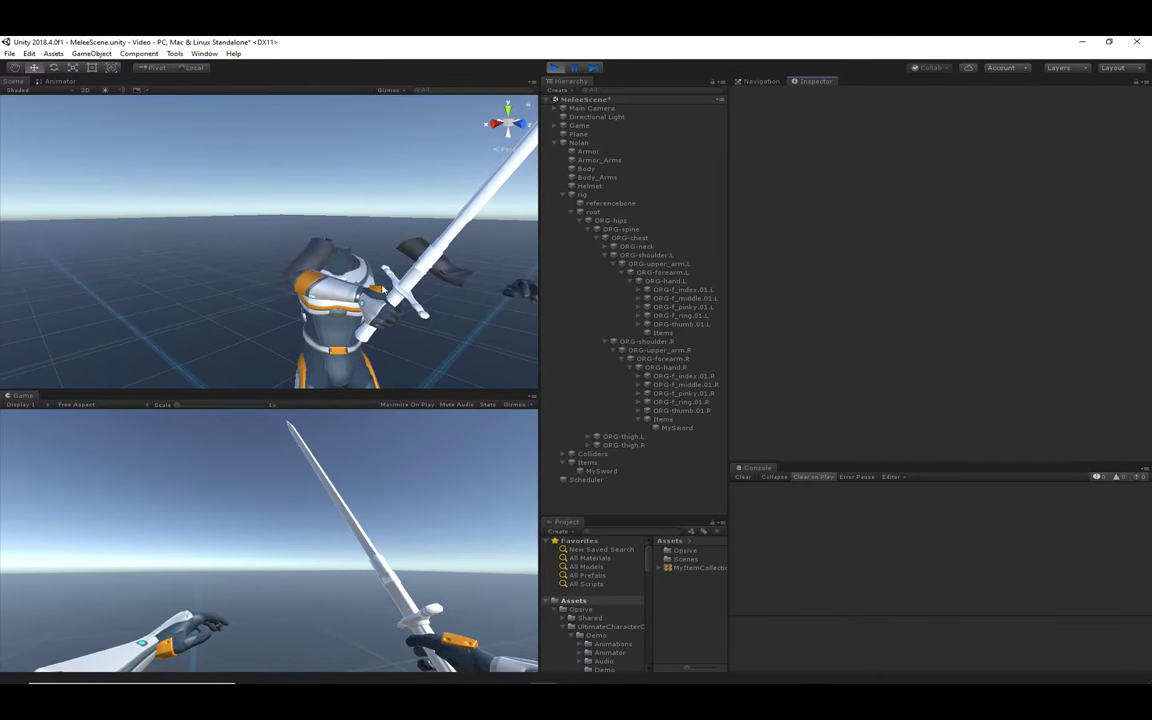
click(383, 290)
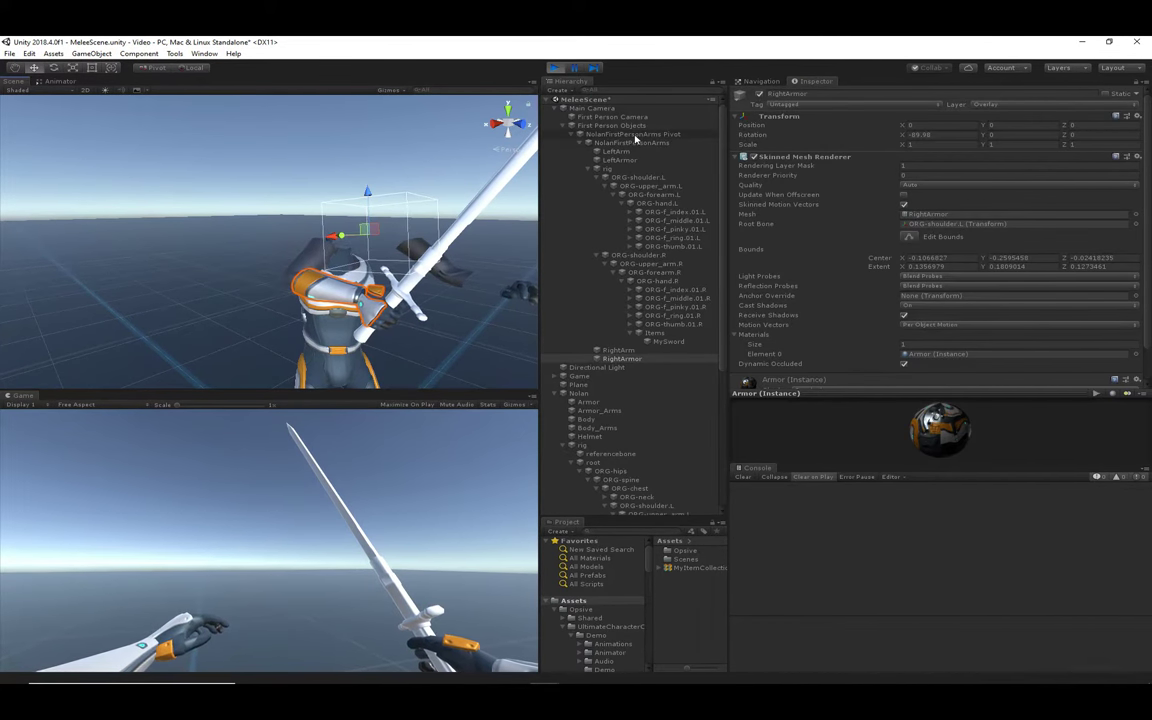
click(634, 135)
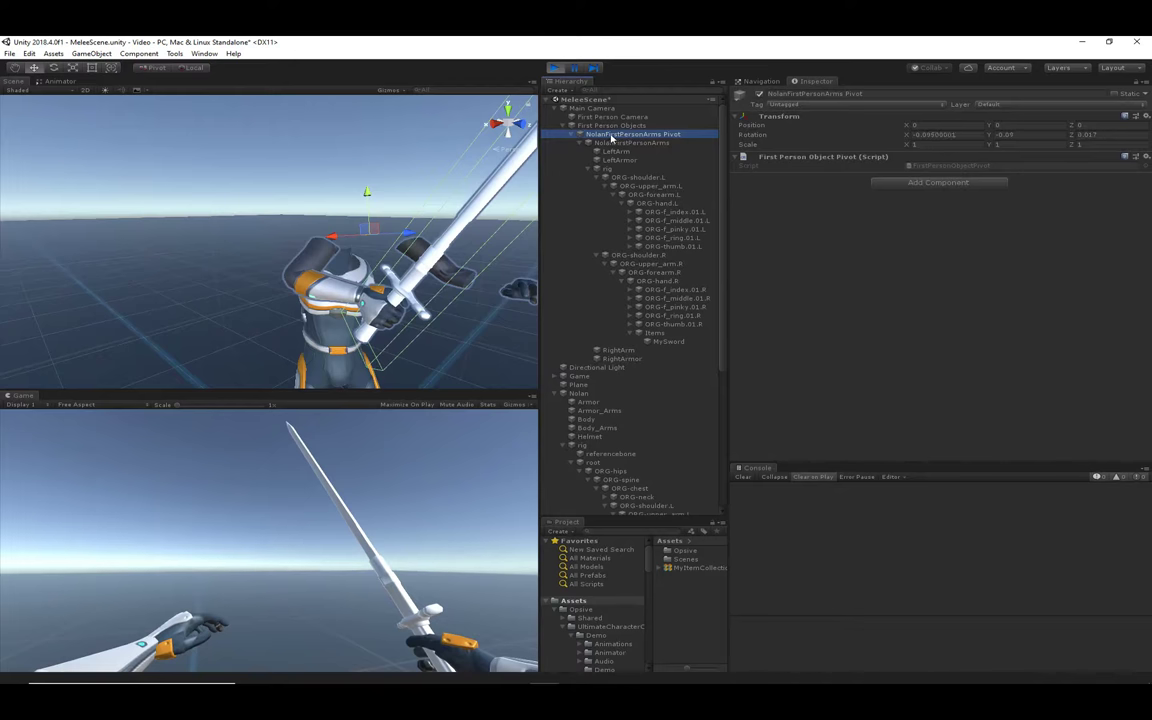
click(345, 455)
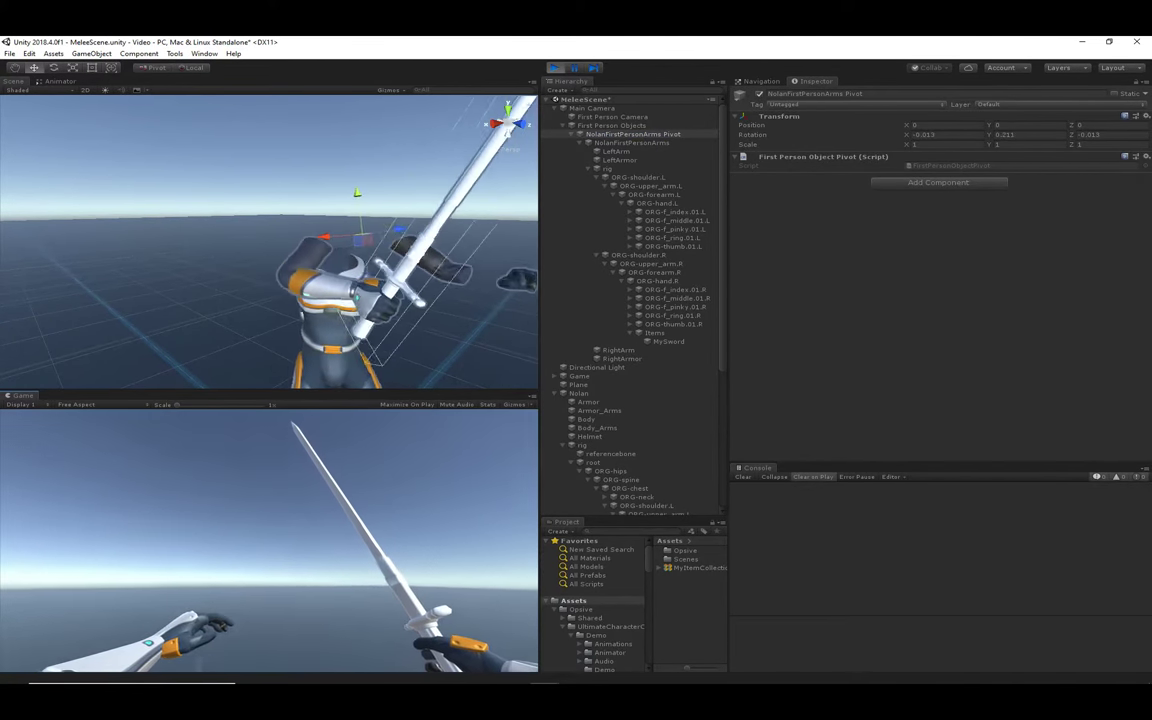
key(Escape)
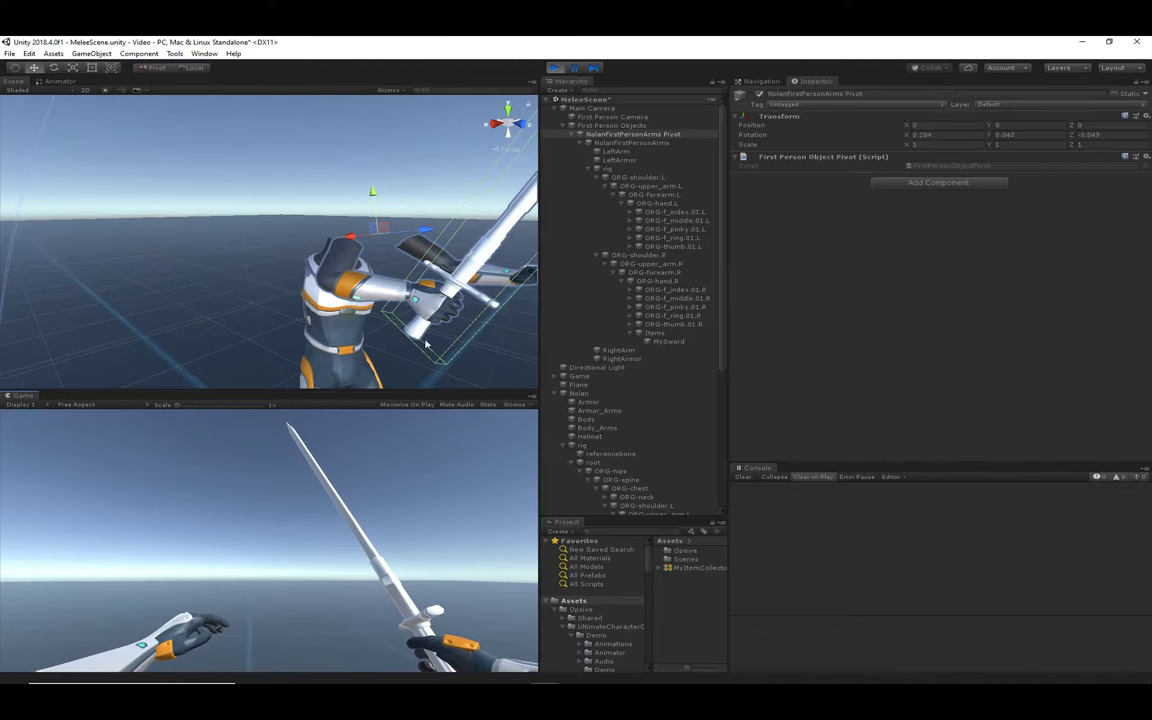
Stop the scene and examine the MySword item under the character's Items object.
click(555, 67)
scroll(672, 403, down, 3)
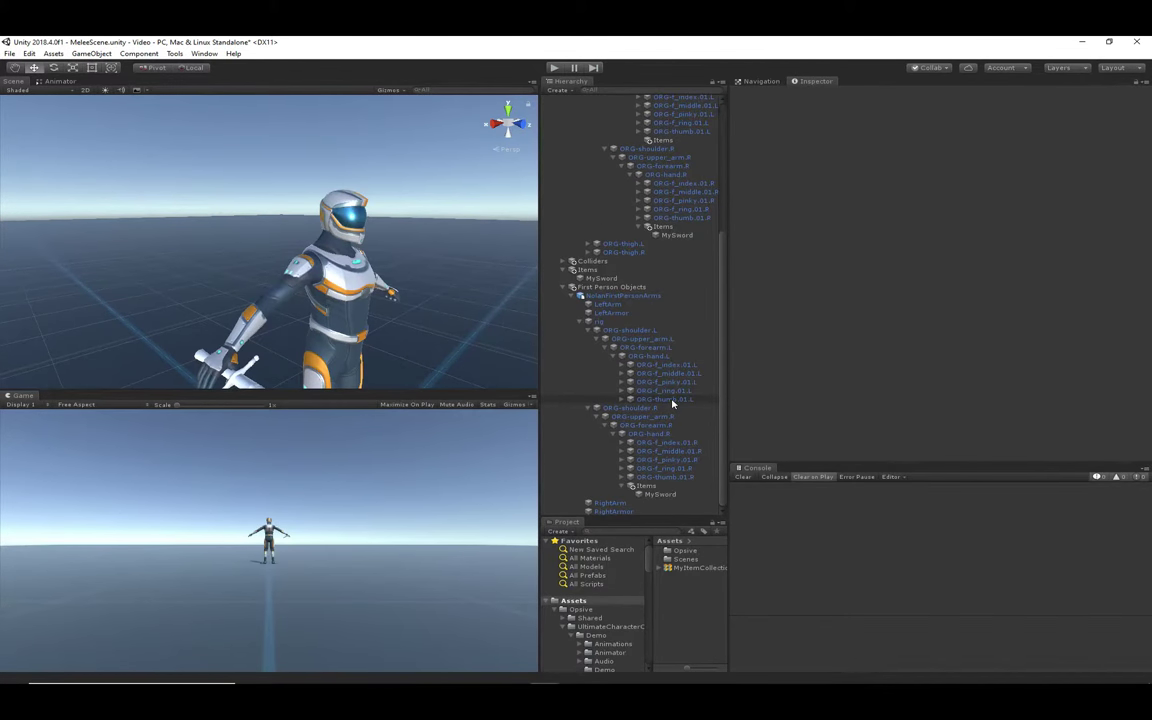
scroll(617, 288, up, 5)
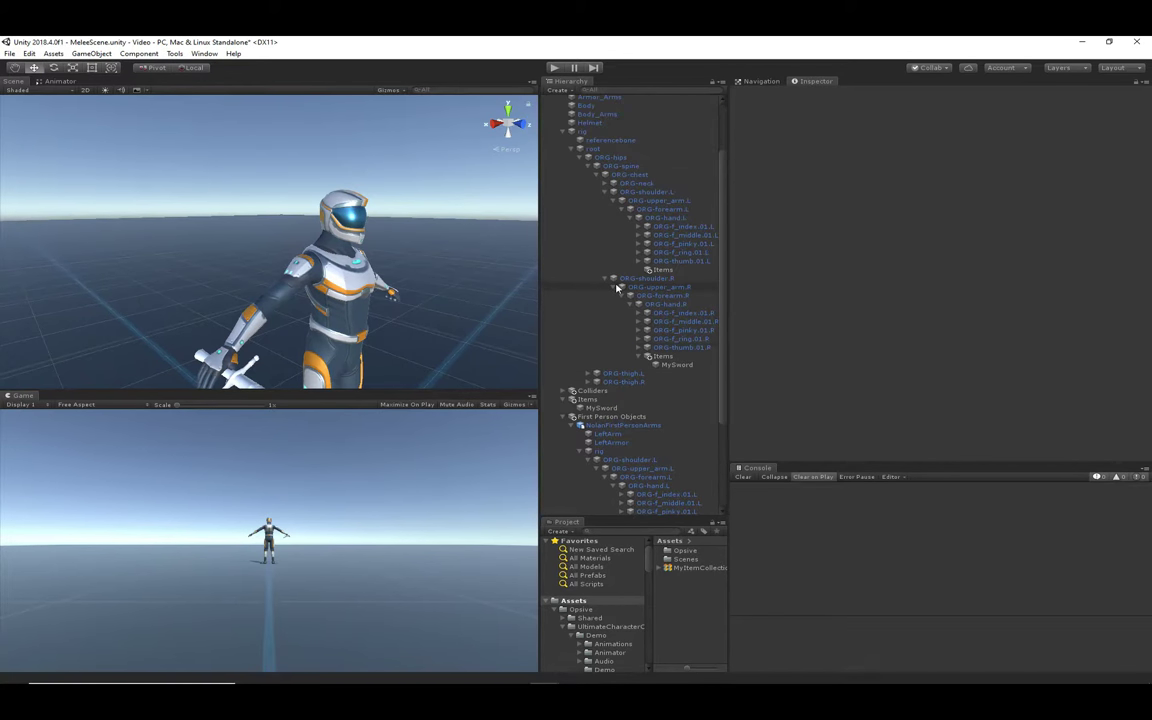
click(620, 410)
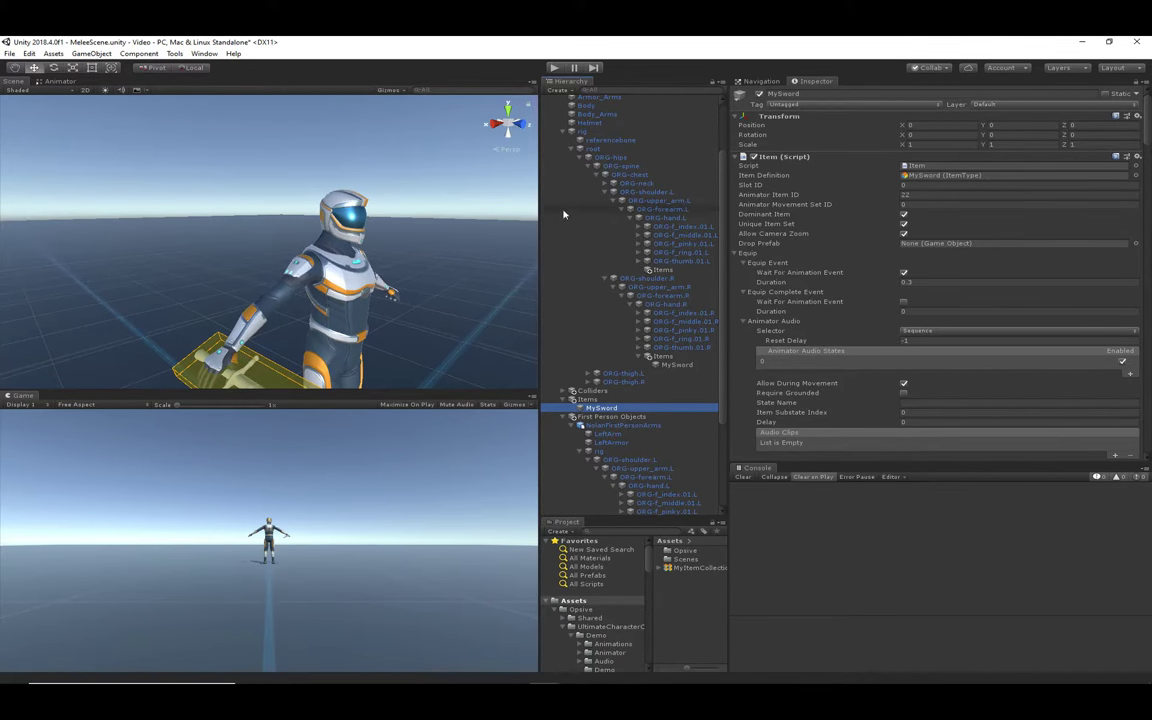
middle_drag(274, 370, 285, 311)
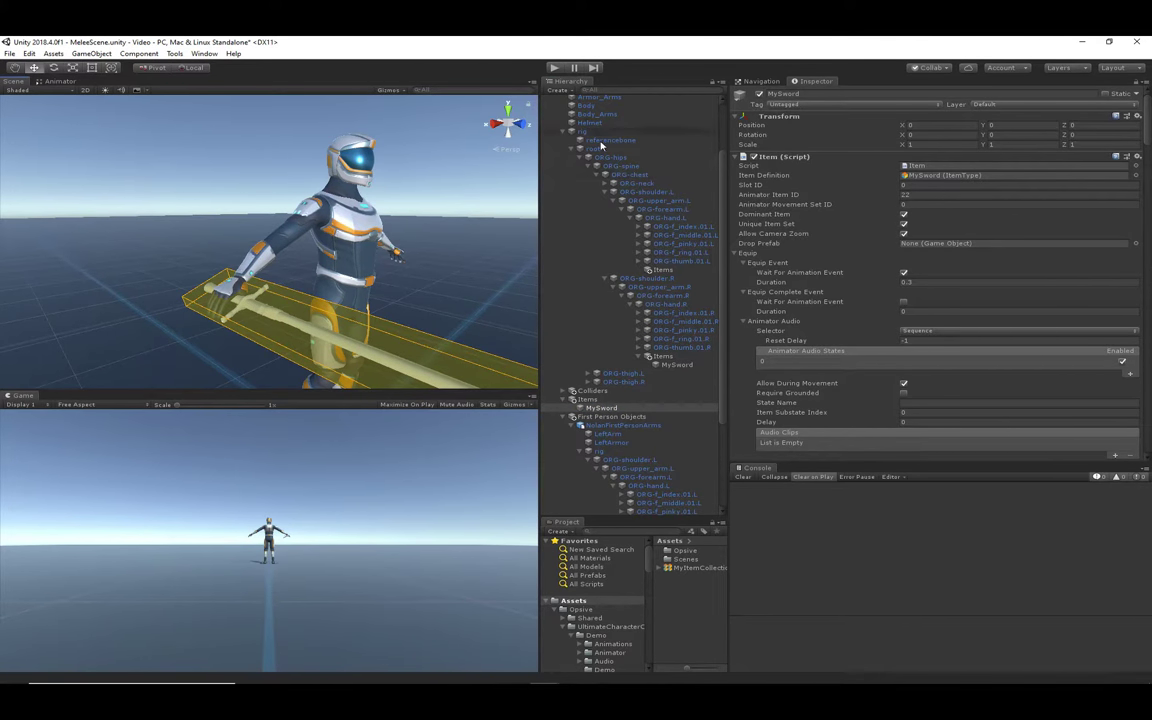
Compare the third-person MySword under the right hand with the MySword under the first-person arms.
scroll(665, 368, down, 3)
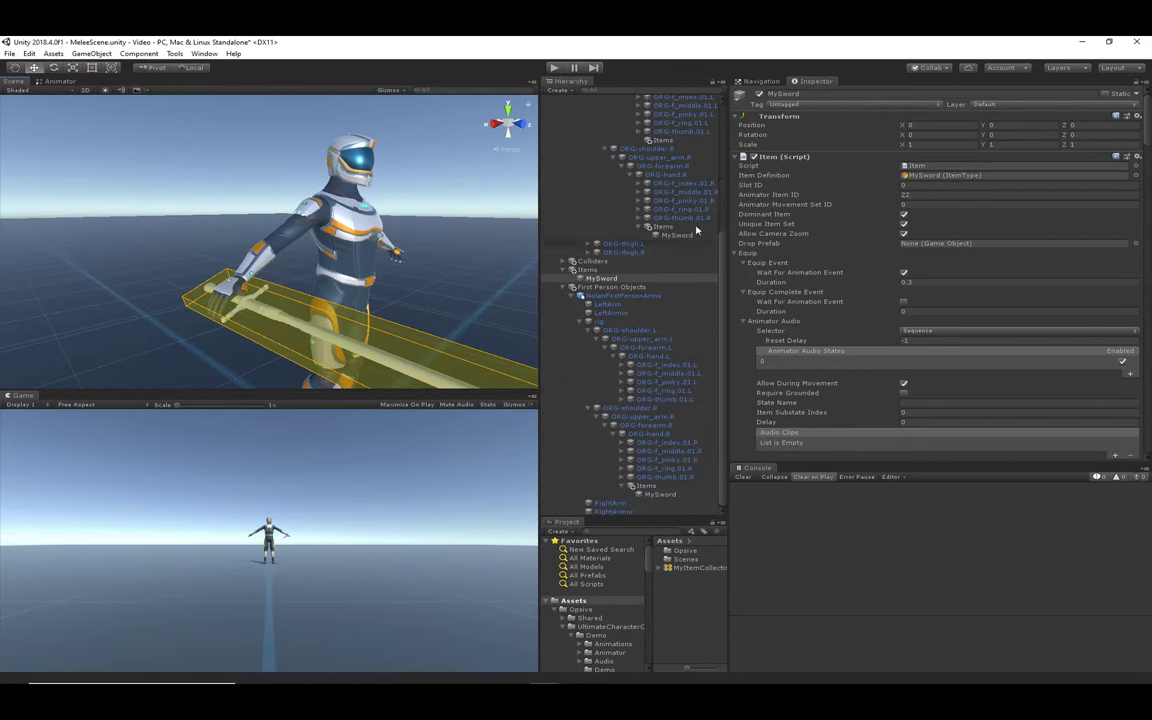
click(672, 234)
scroll(665, 200, up, 5)
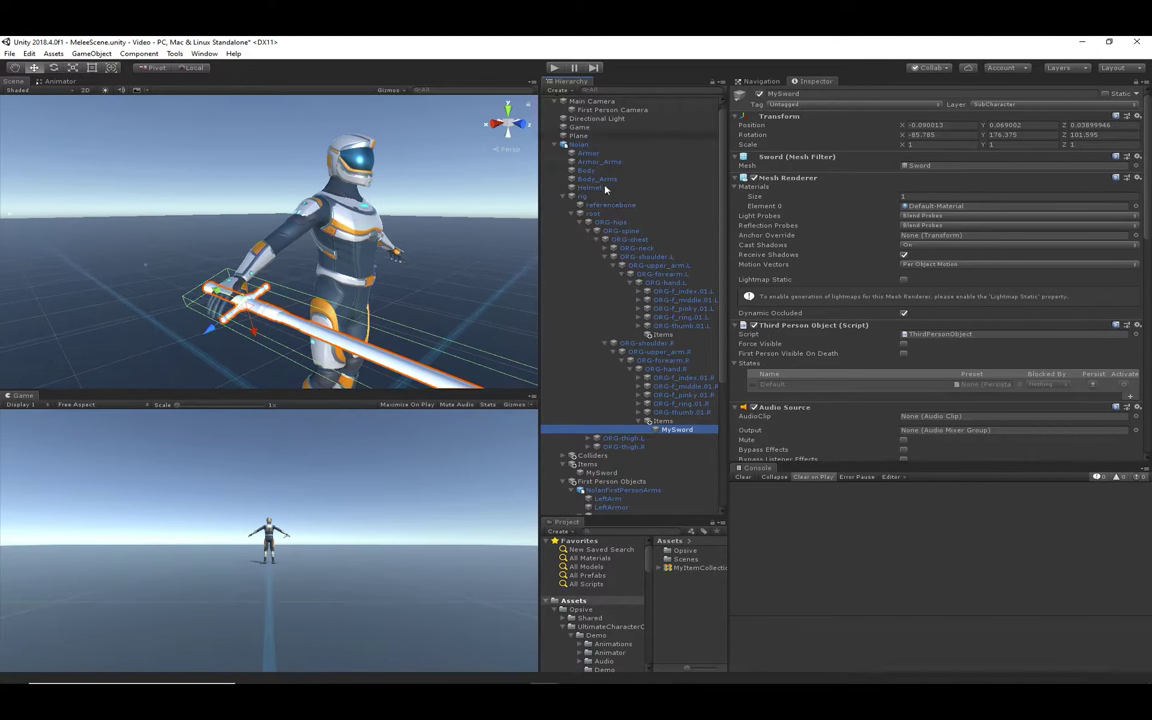
scroll(658, 391, down, 3)
scroll(658, 391, down, 2)
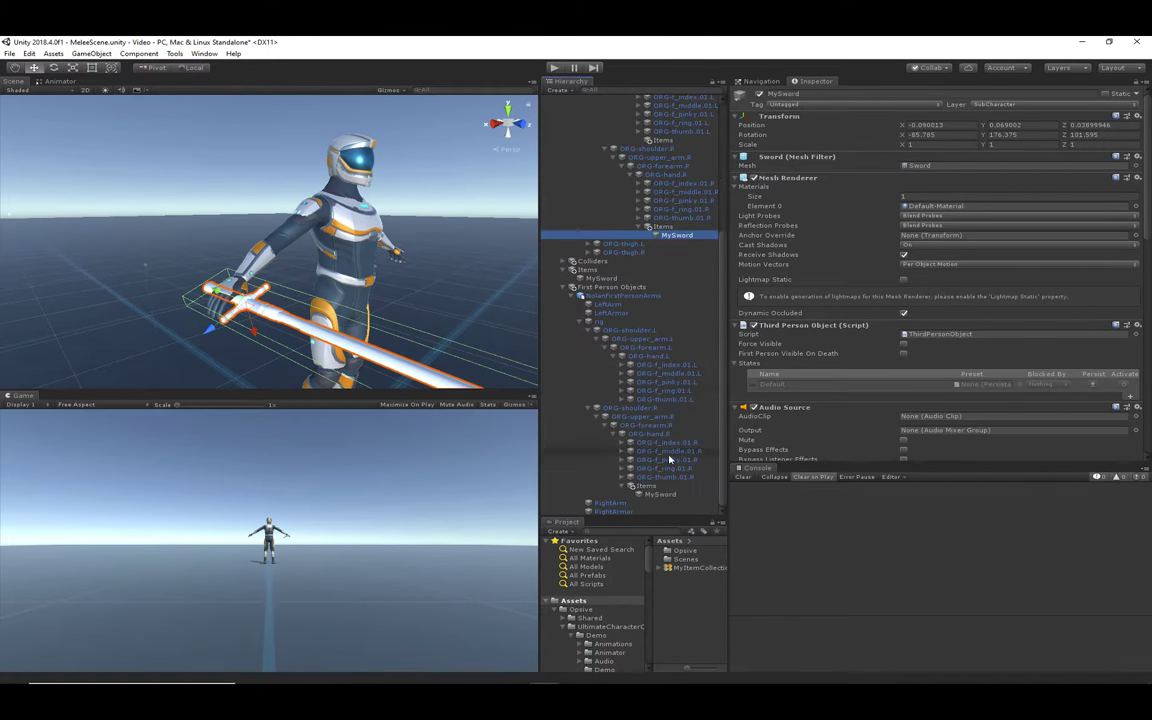
click(658, 494)
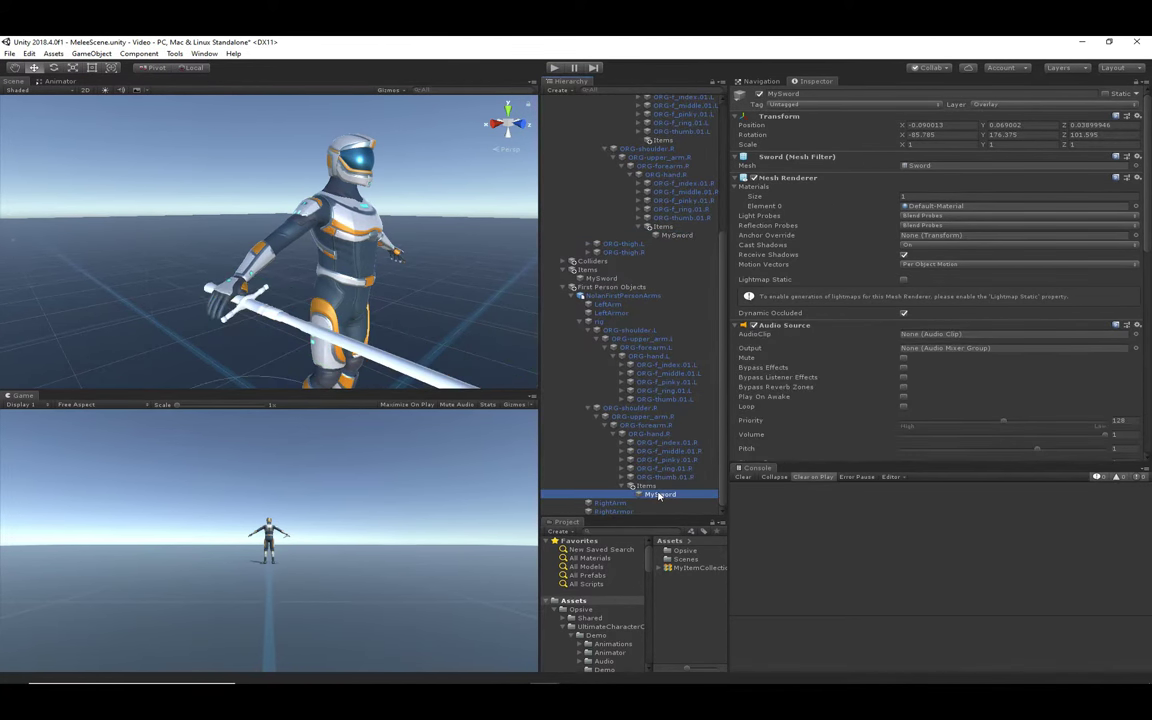
Collapse the NolanFirstPersonArms and rig hierarchies and select the MySword item under Nolan's Items object.
click(574, 297)
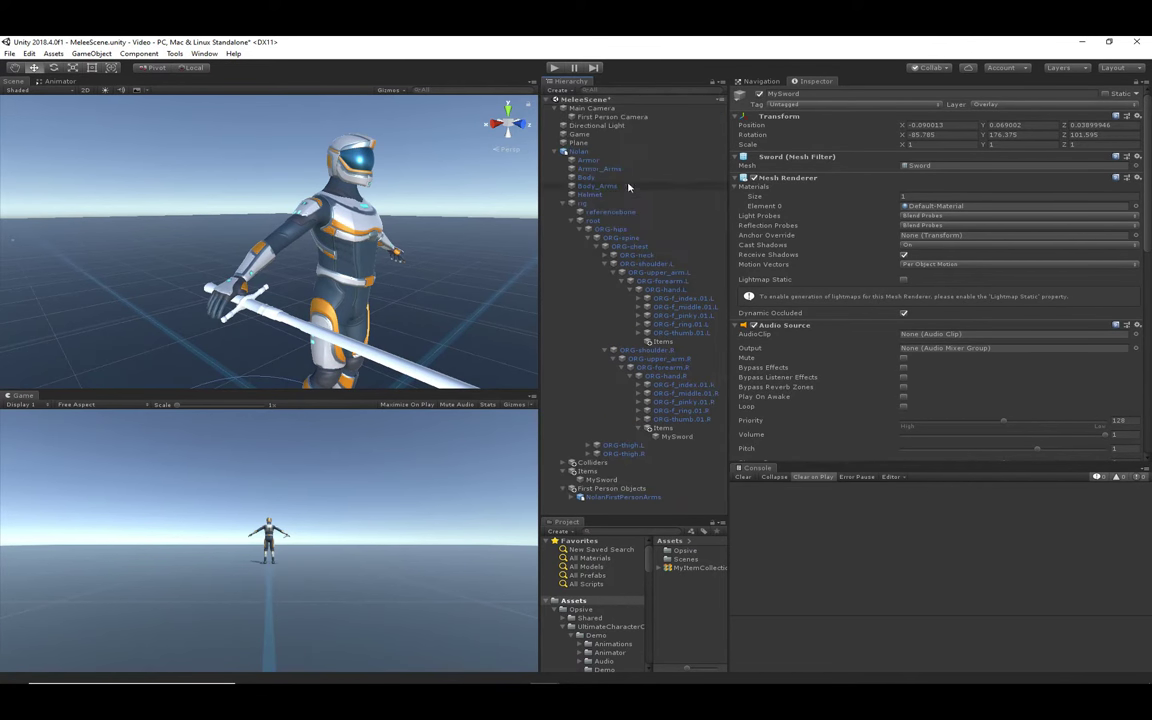
click(562, 204)
click(585, 151)
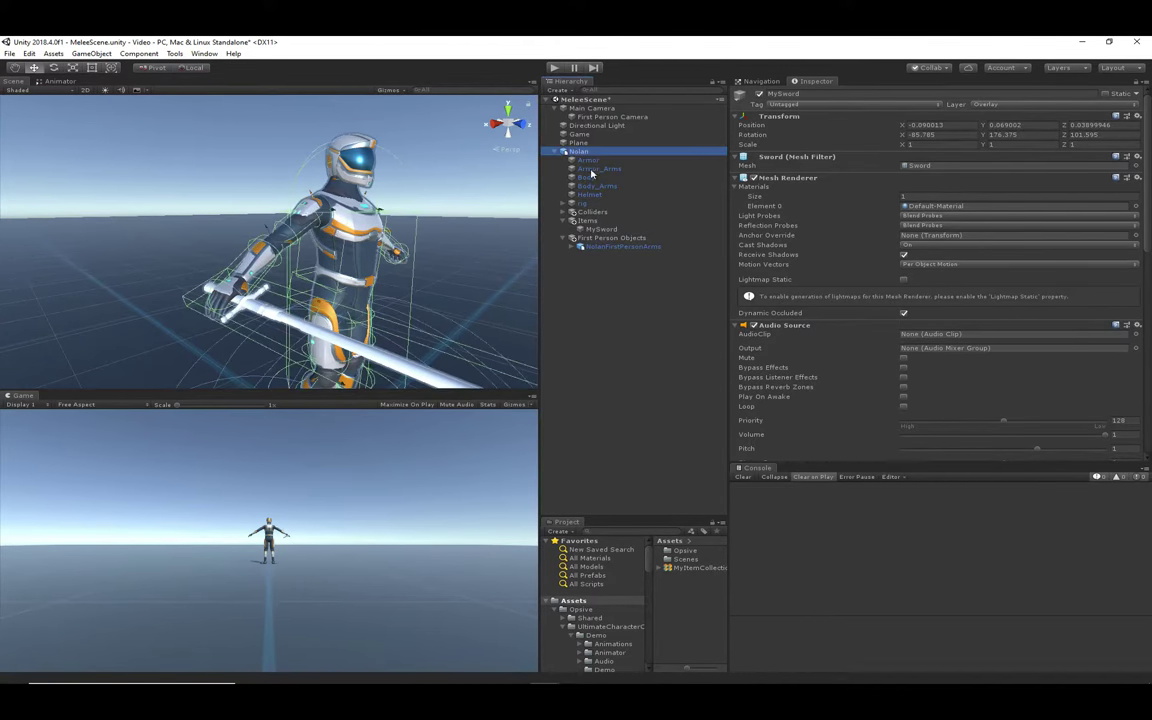
click(600, 220)
click(612, 229)
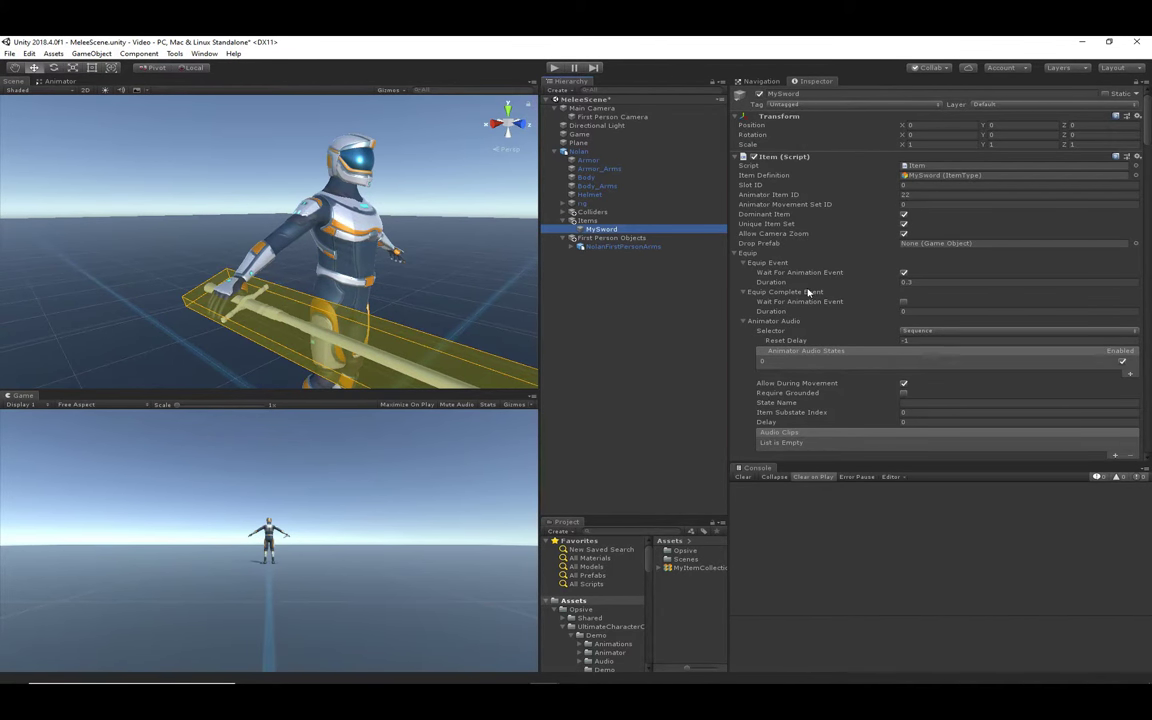
Locate the Position Offset in MySword's First Person Perspective Item component and run the scene.
scroll(808, 279, down, 5)
scroll(808, 279, down, 15)
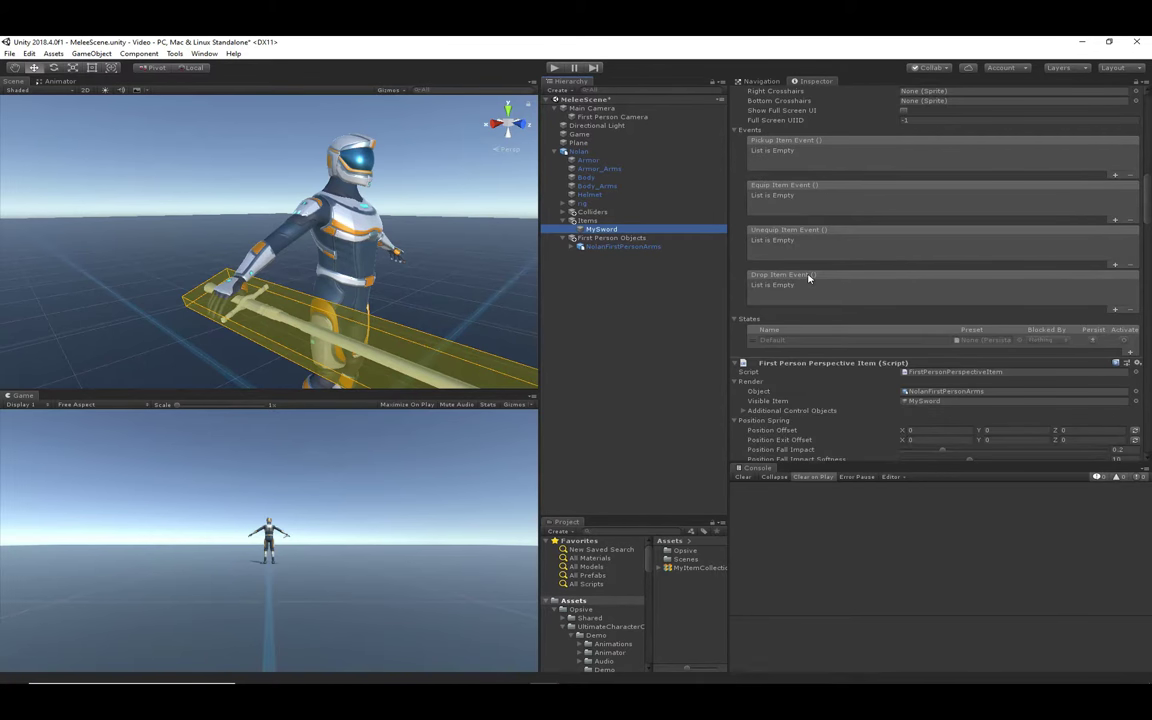
scroll(858, 254, down, 15)
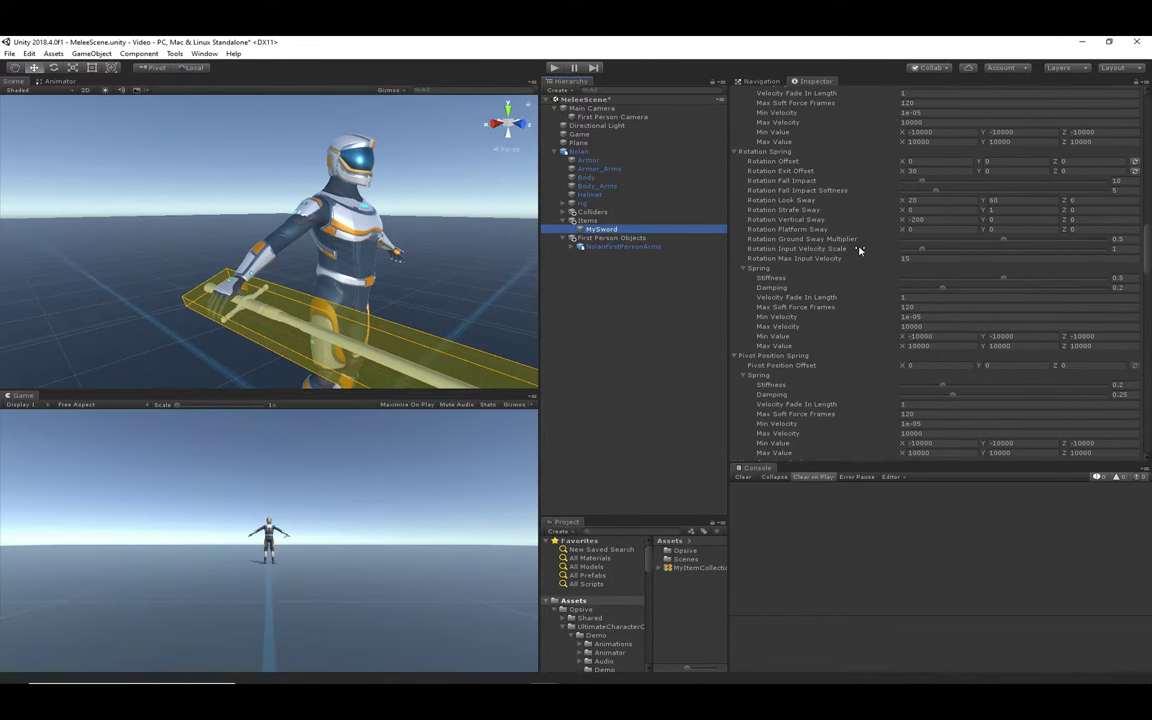
scroll(858, 252, up, 10)
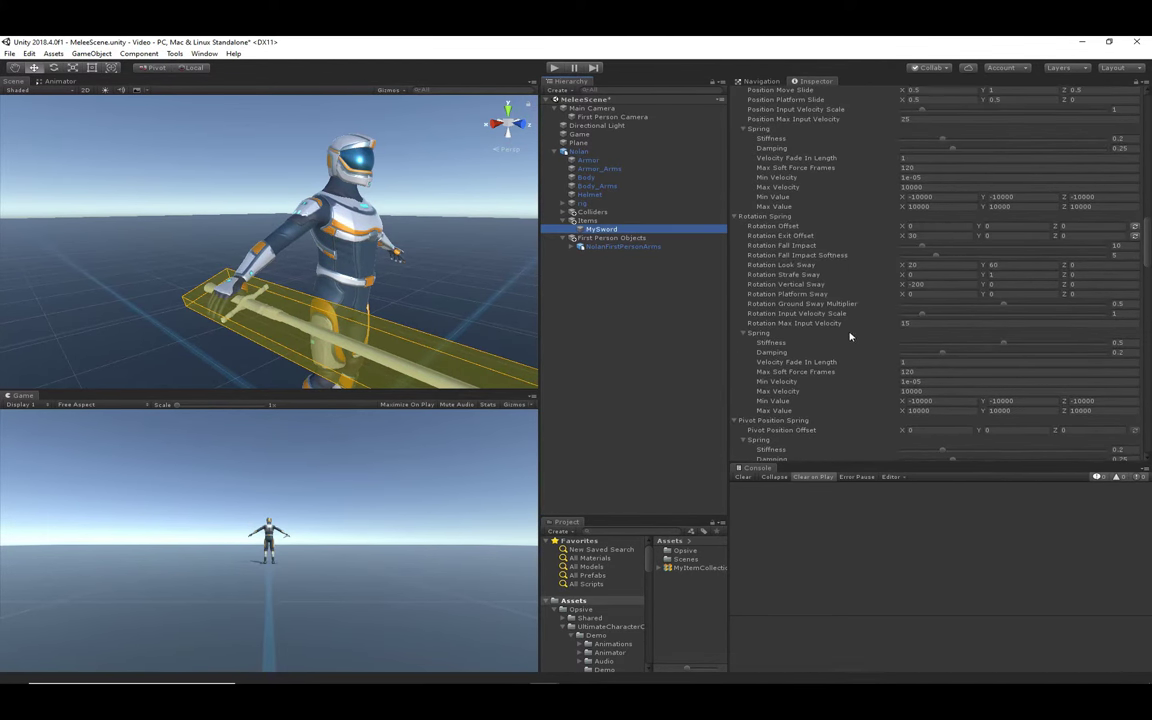
scroll(842, 217, up, 5)
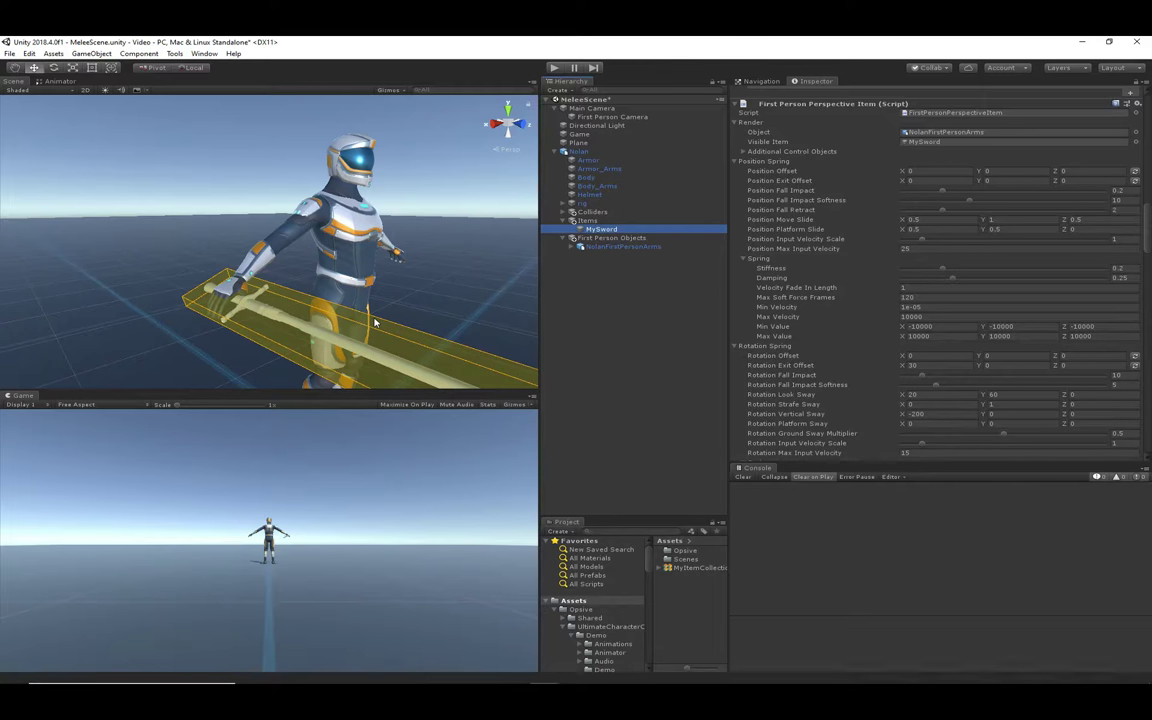
scroll(845, 238, up, 3)
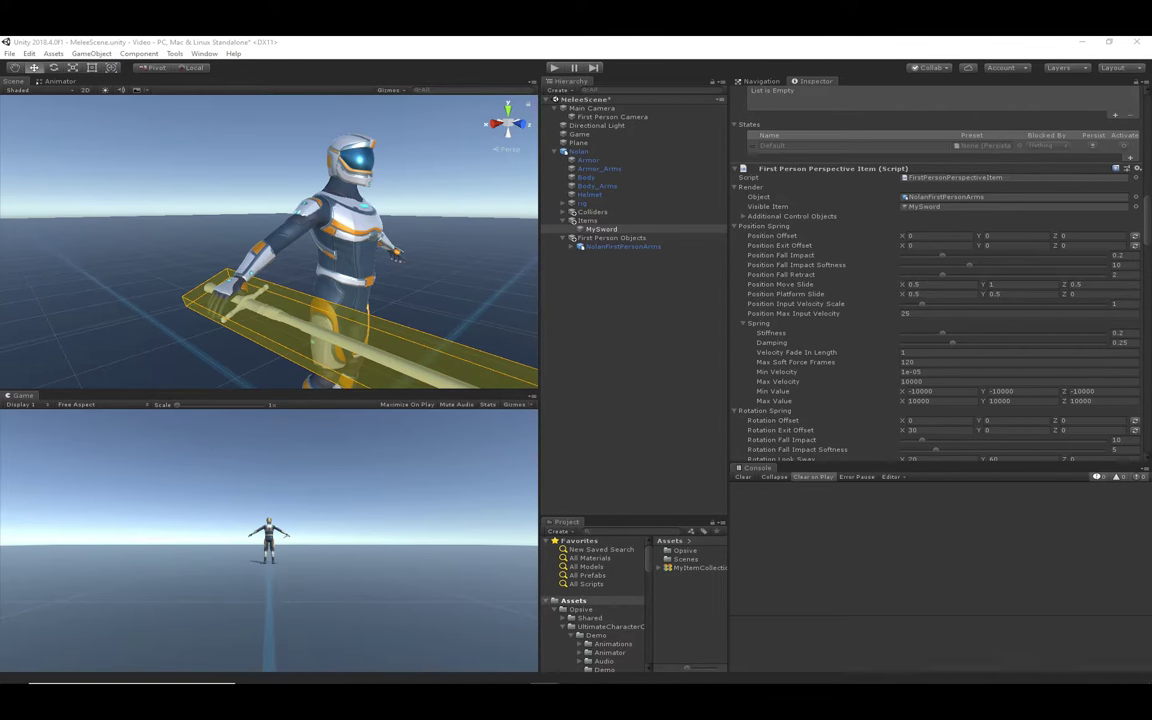
click(930, 236)
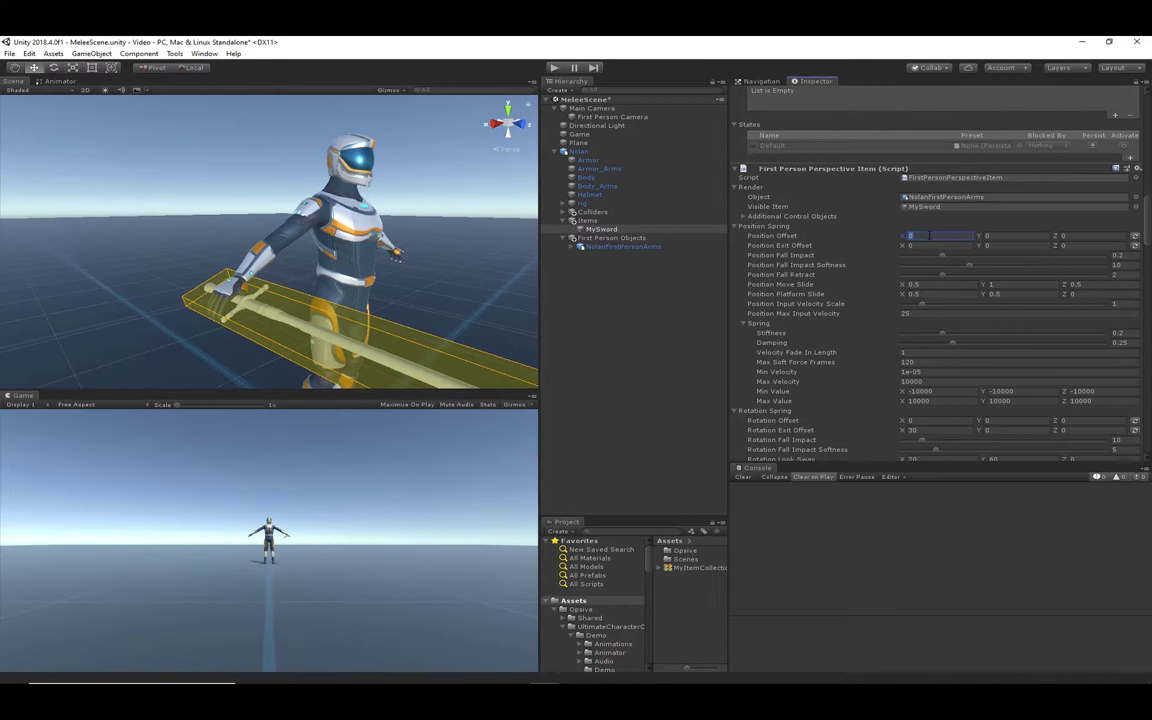
click(555, 69)
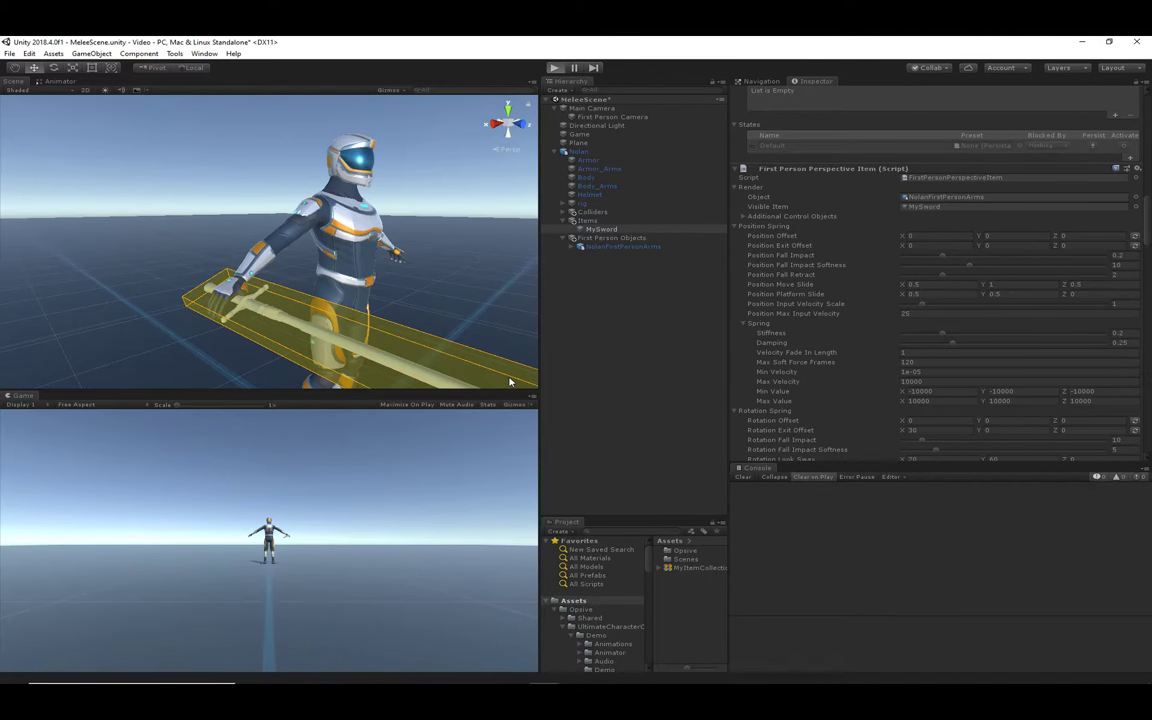
key(ctrl+p)
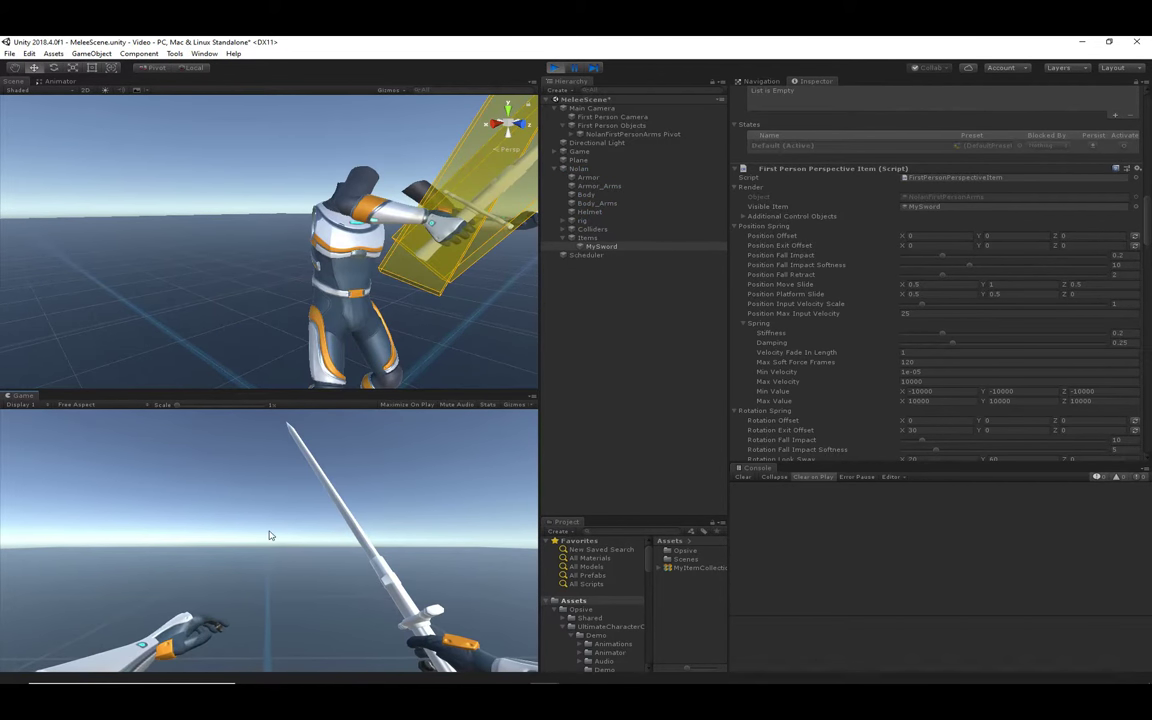
Try different Position Offset X values, such as -0.15 and 0.24, while watching the first-person arms in the running scene.
click(906, 237)
drag(900, 238, 897, 239)
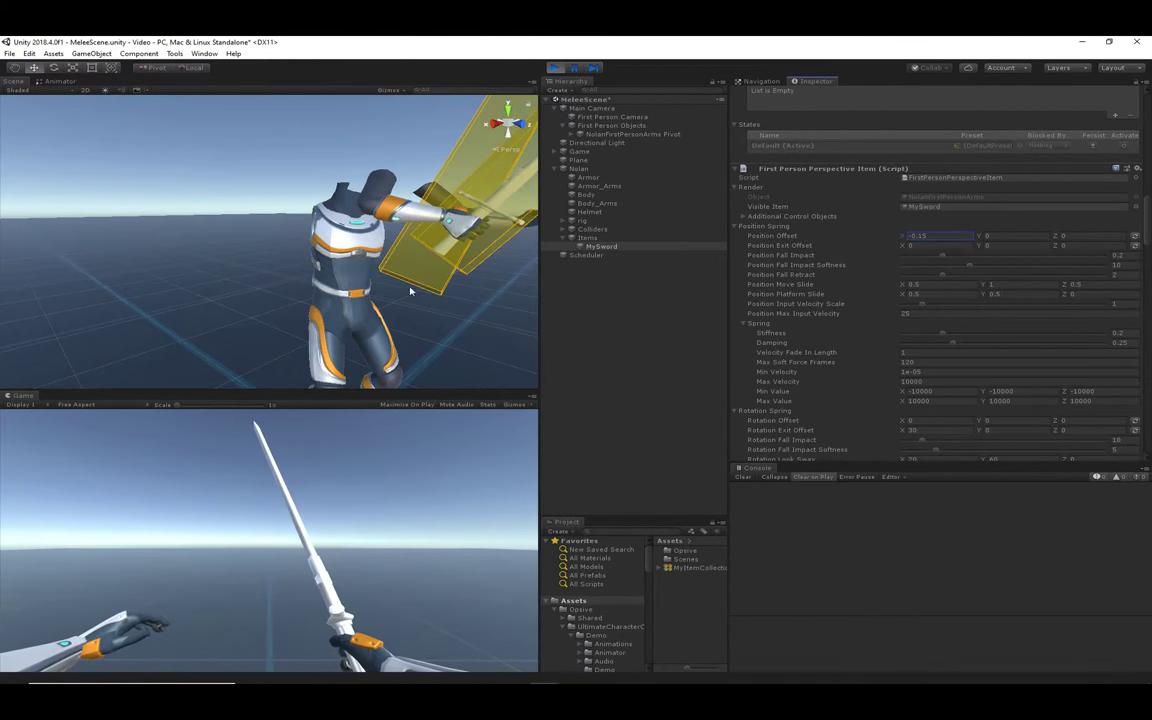
right_drag(411, 291, 453, 283)
middle_drag(453, 283, 348, 313)
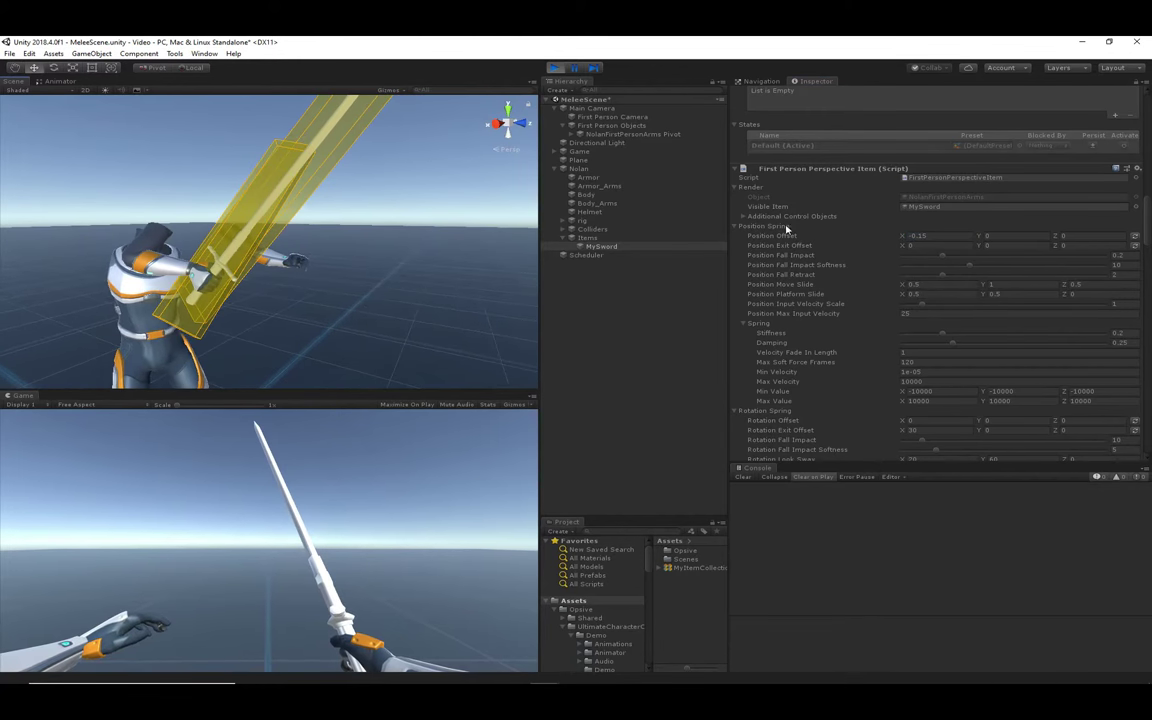
click(900, 238)
drag(899, 238, 904, 237)
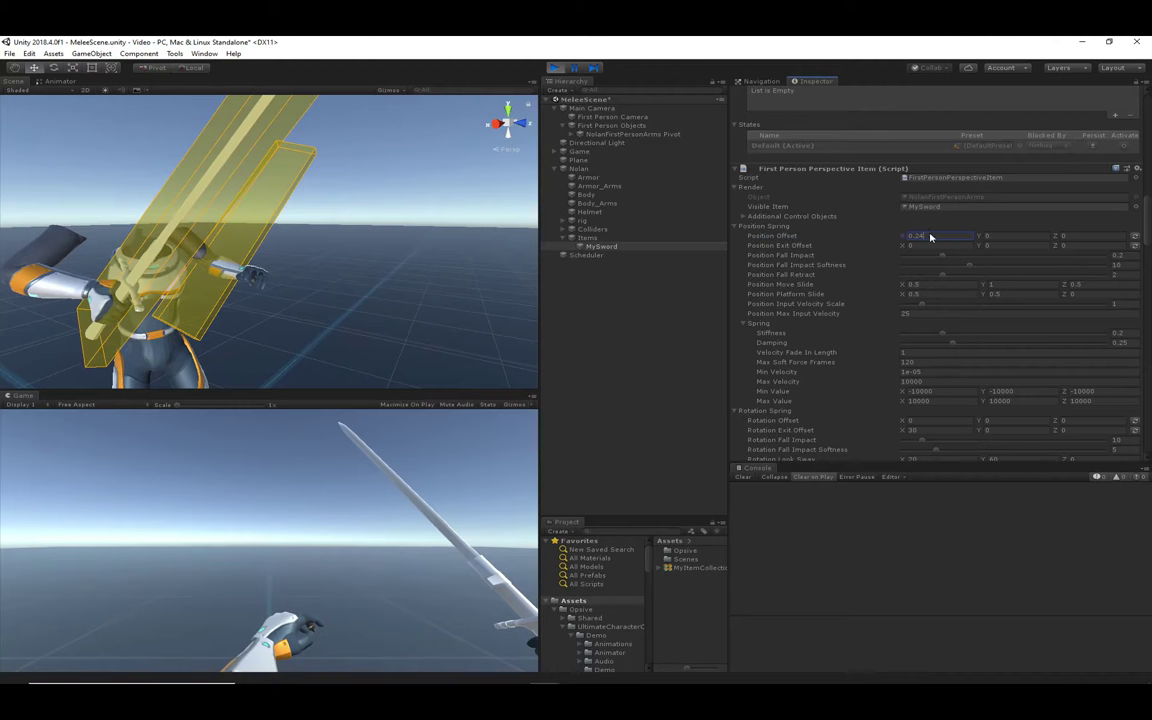
Set the Position Offset X to -0.4, stop the scene, and set Y to 0.2 and Z to -0.27.
click(929, 235)
text(-0.4)
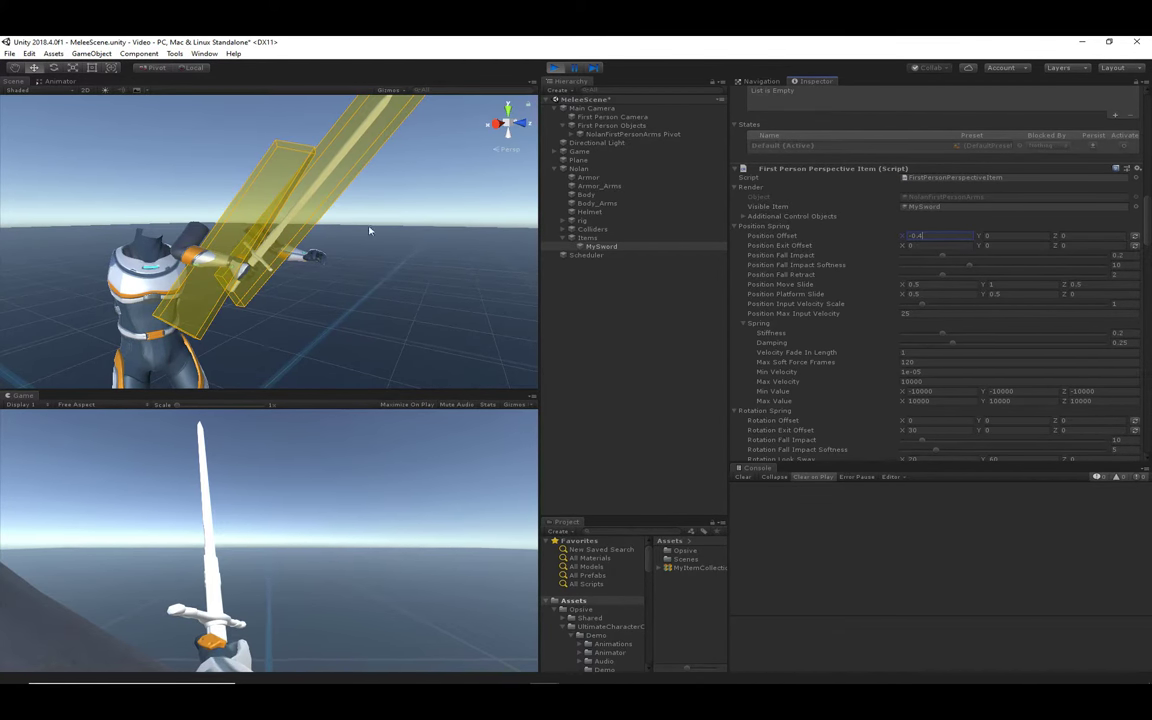
click(552, 68)
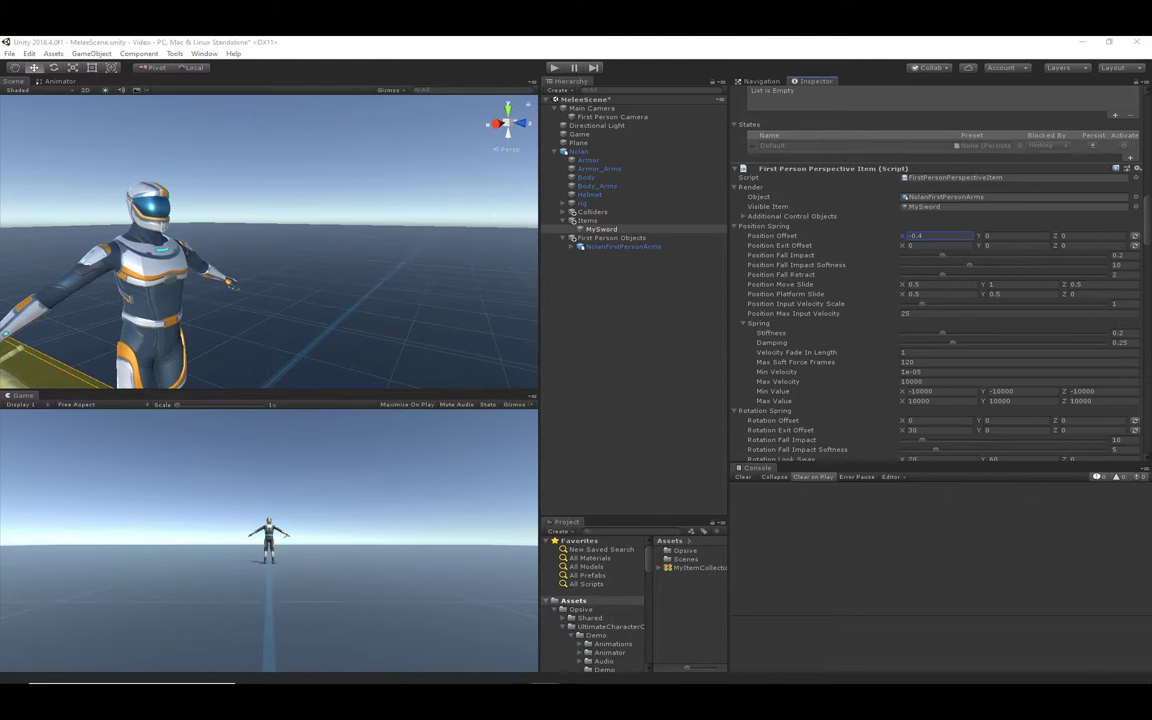
click(1010, 237)
click(1074, 236)
text(-0.27)
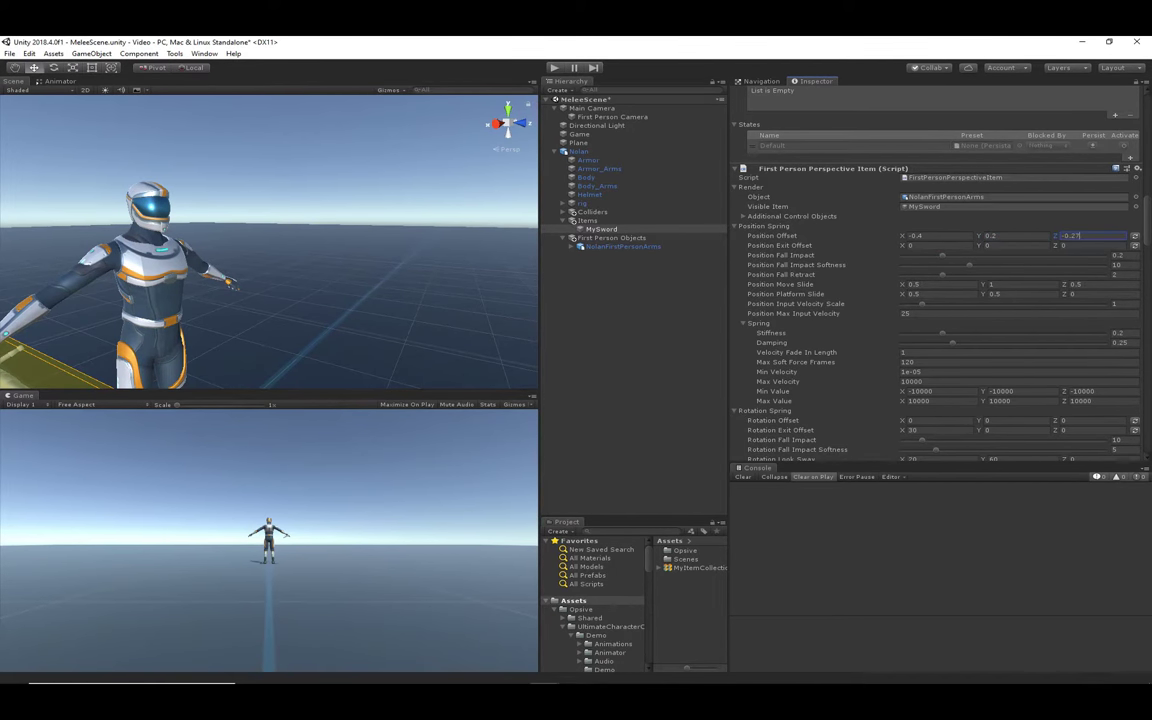
Set the Position Exit Offset to X -0.4, Y -0.05, Z -0.2 and the Rotation Exit Offset X to 40.
click(941, 247)
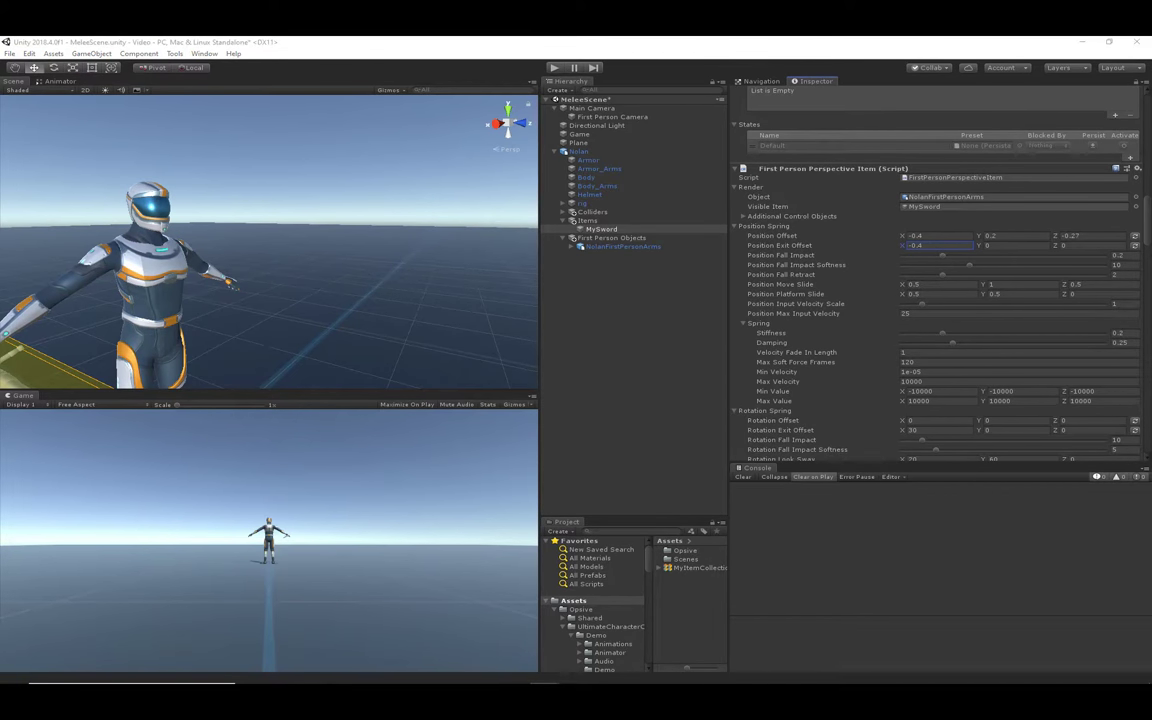
click(1027, 245)
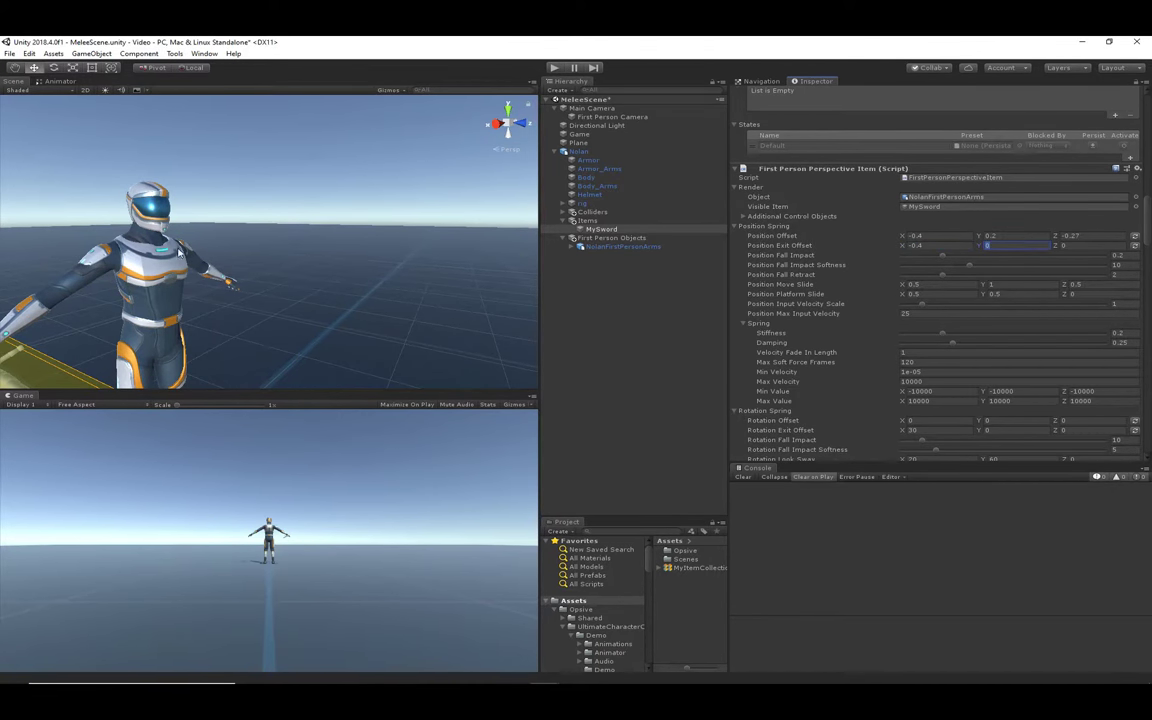
text(-0.05)
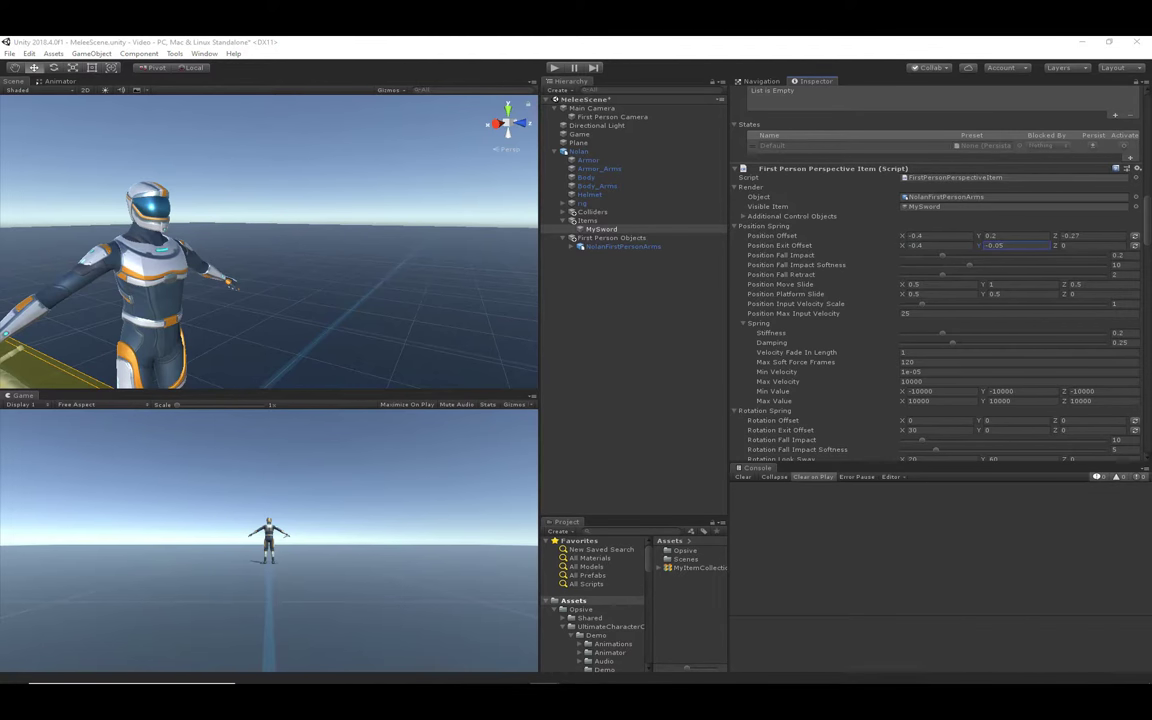
click(1079, 245)
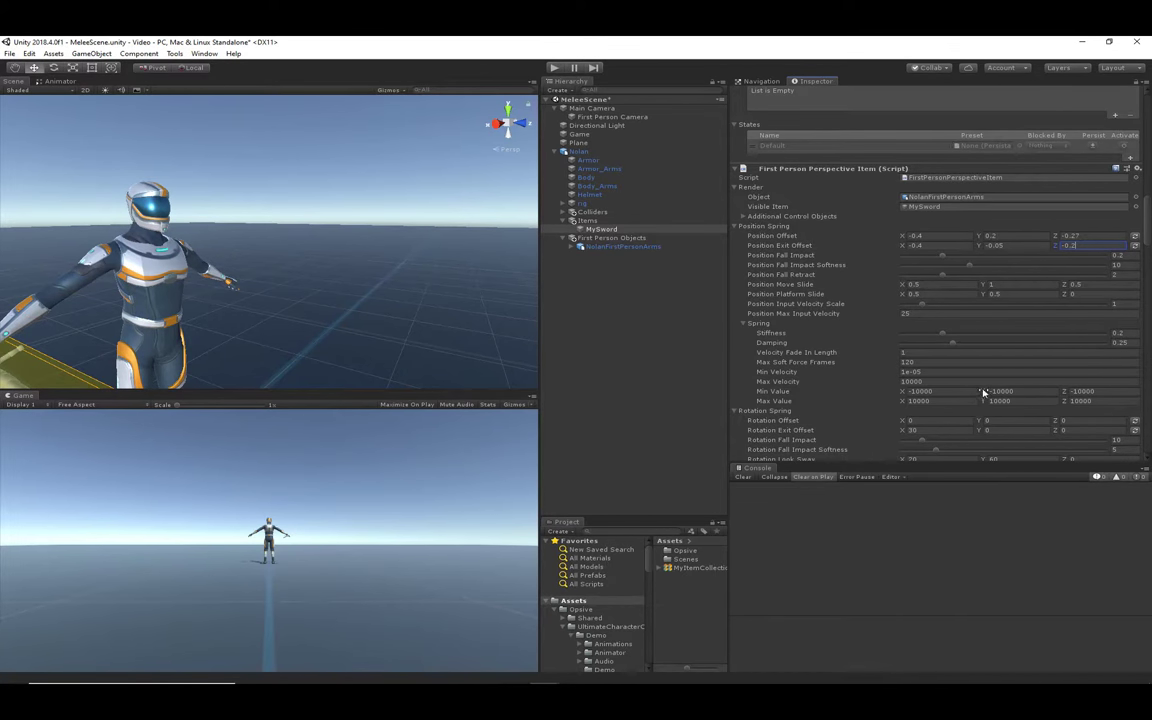
scroll(886, 355, down, 1)
click(931, 397)
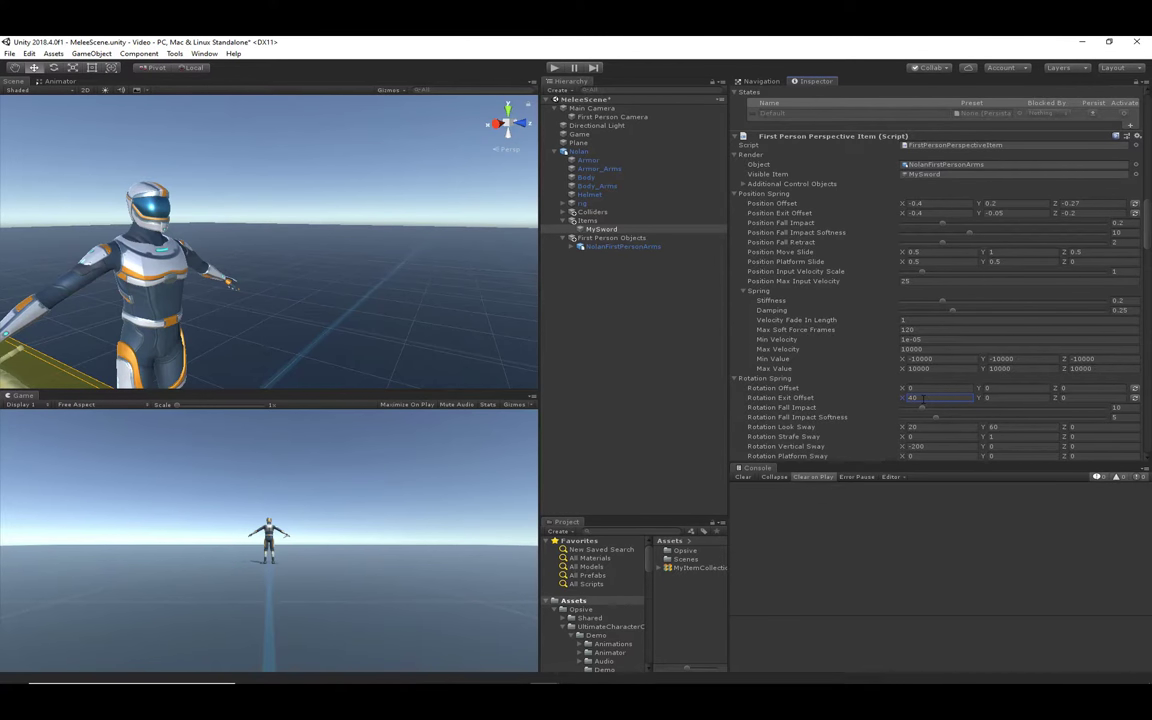
Set the Pivot Position Offset to X 0.3, Y -0.2, Z 0.2 and deselect the MySword item.
scroll(867, 403, down, 5)
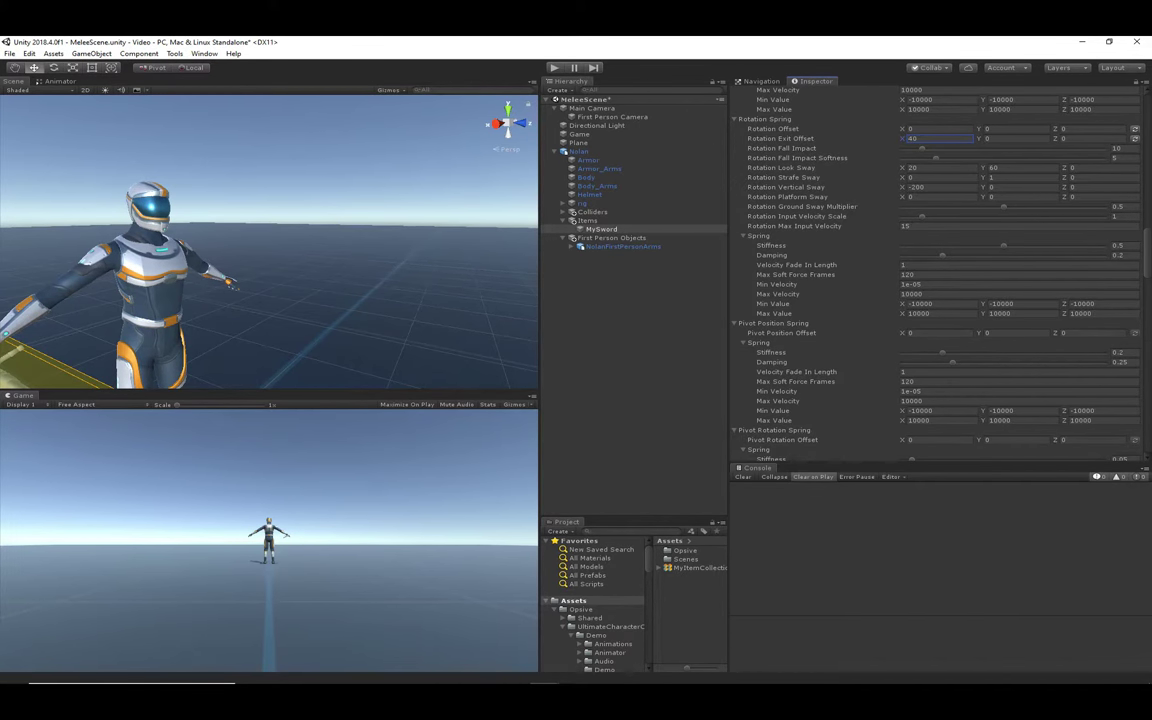
click(921, 334)
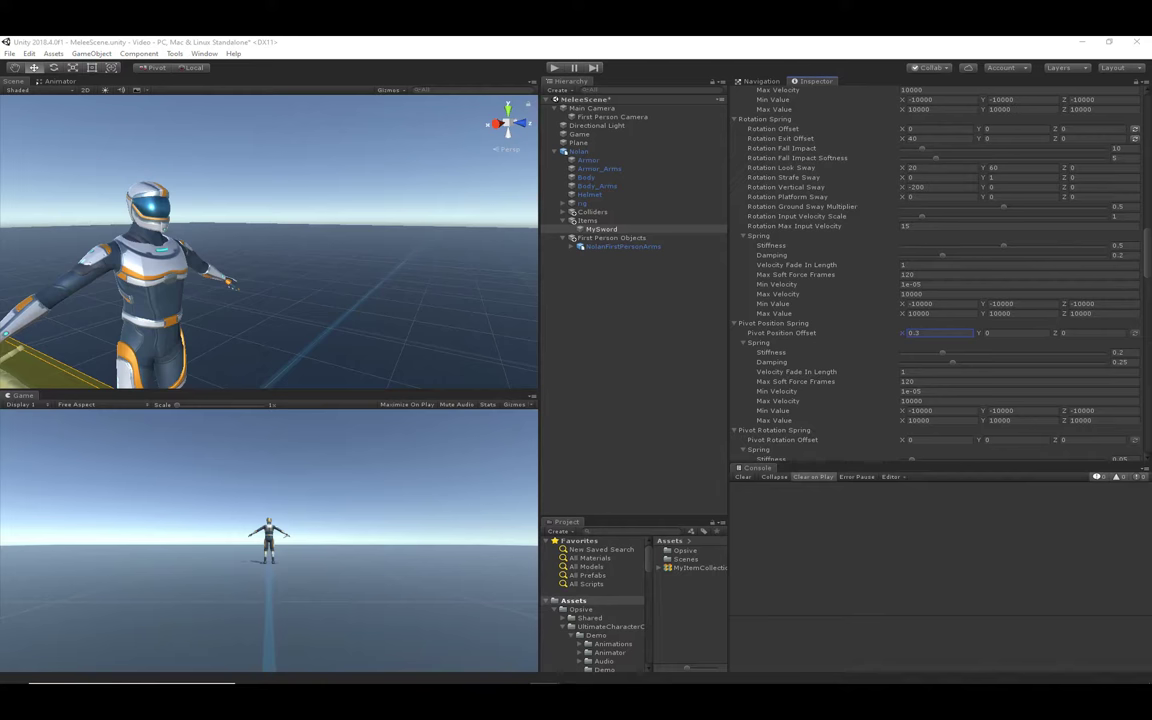
click(1006, 334)
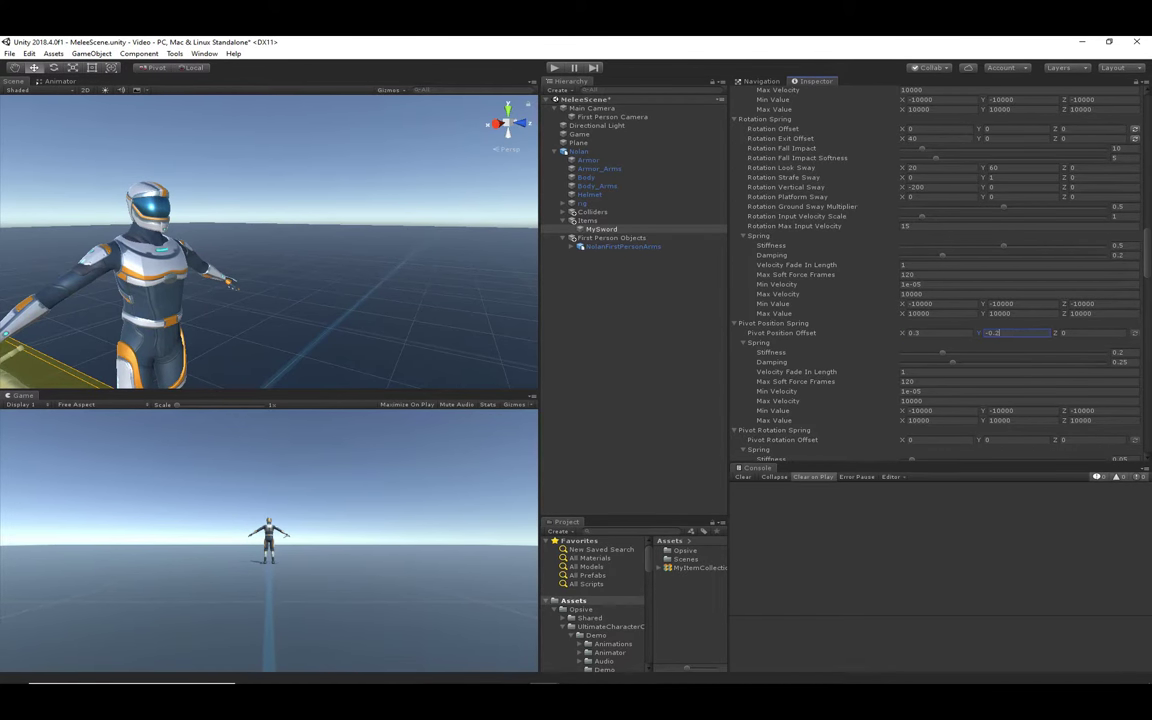
click(1079, 333)
text(0.2)
click(673, 315)
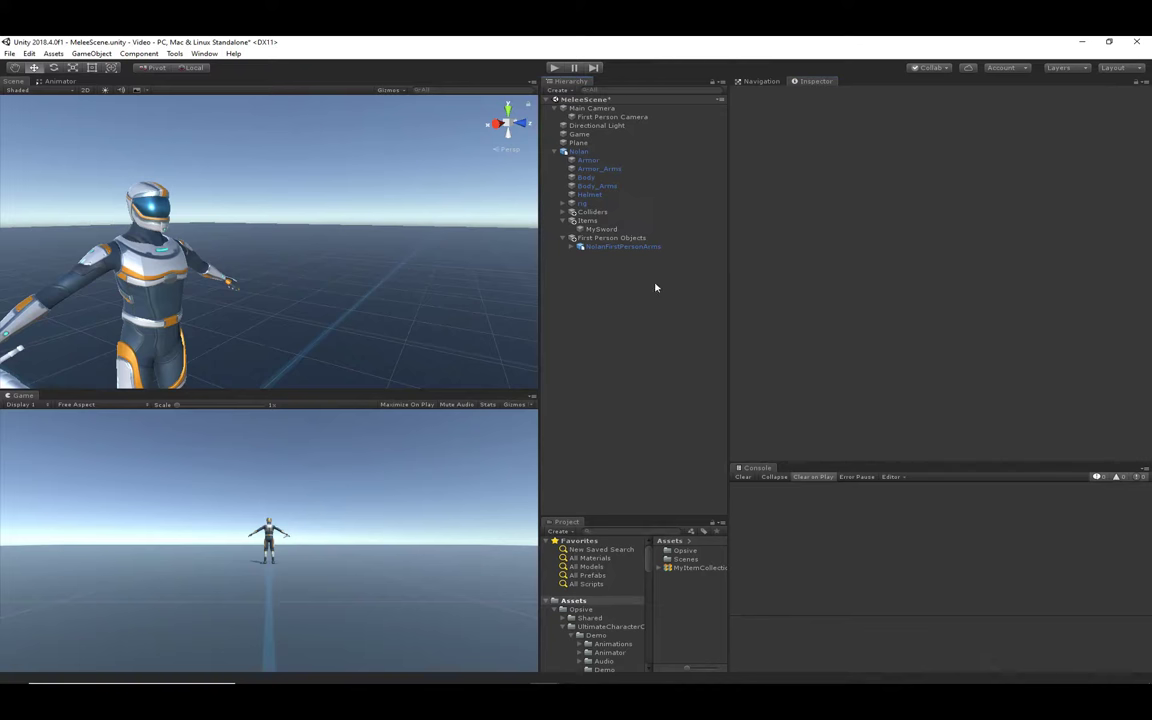
Run the scene, select the NolanFirstPersonArms Pivot object, and examine the sword and arms in first-person view.
click(553, 67)
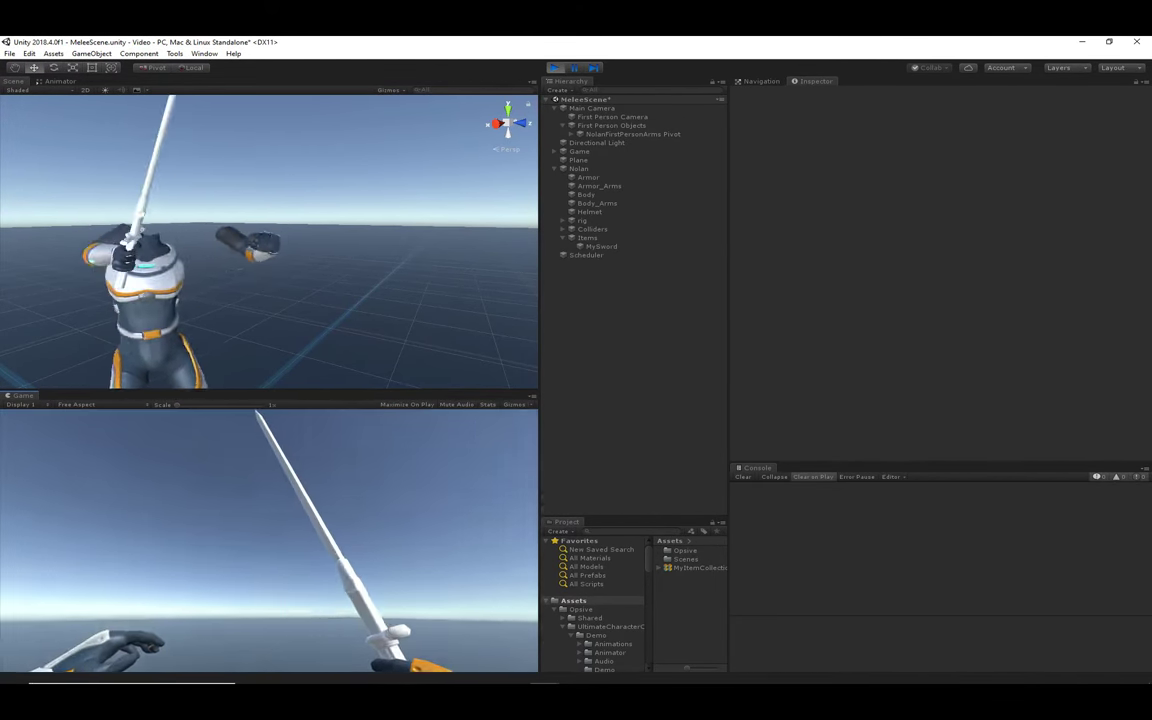
click(612, 134)
click(270, 396)
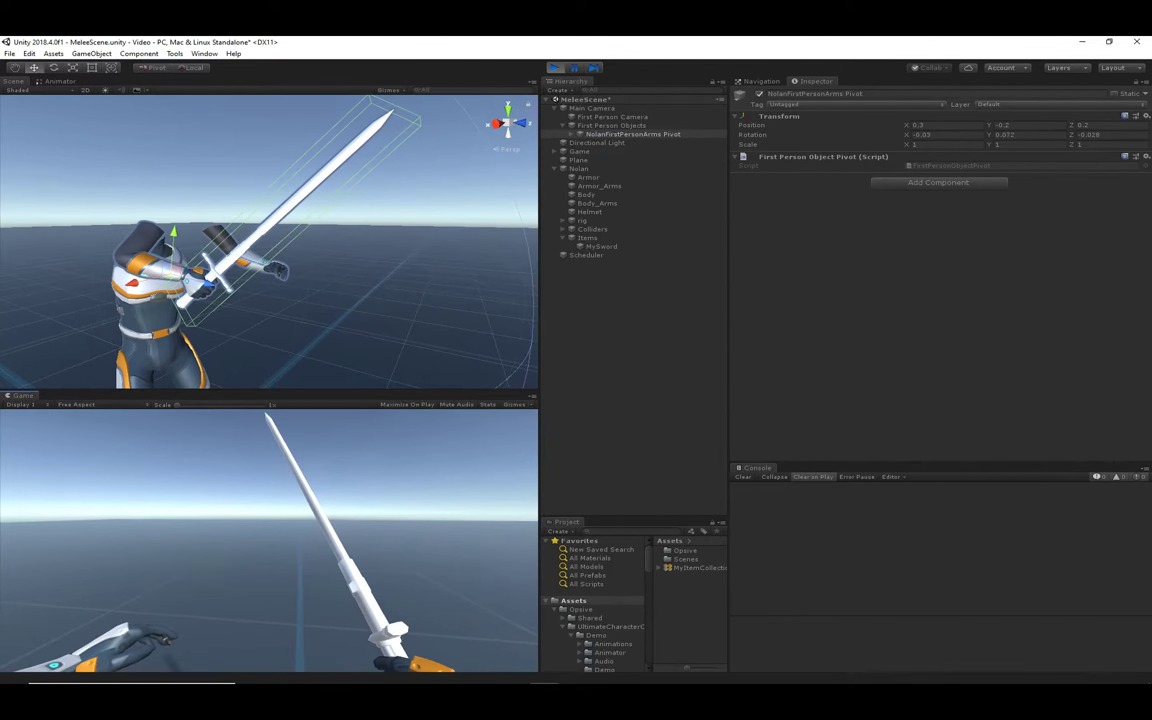
Switch the running scene to third-person view and examine Nolan's stance with the sword while idle and aiming.
key(v)
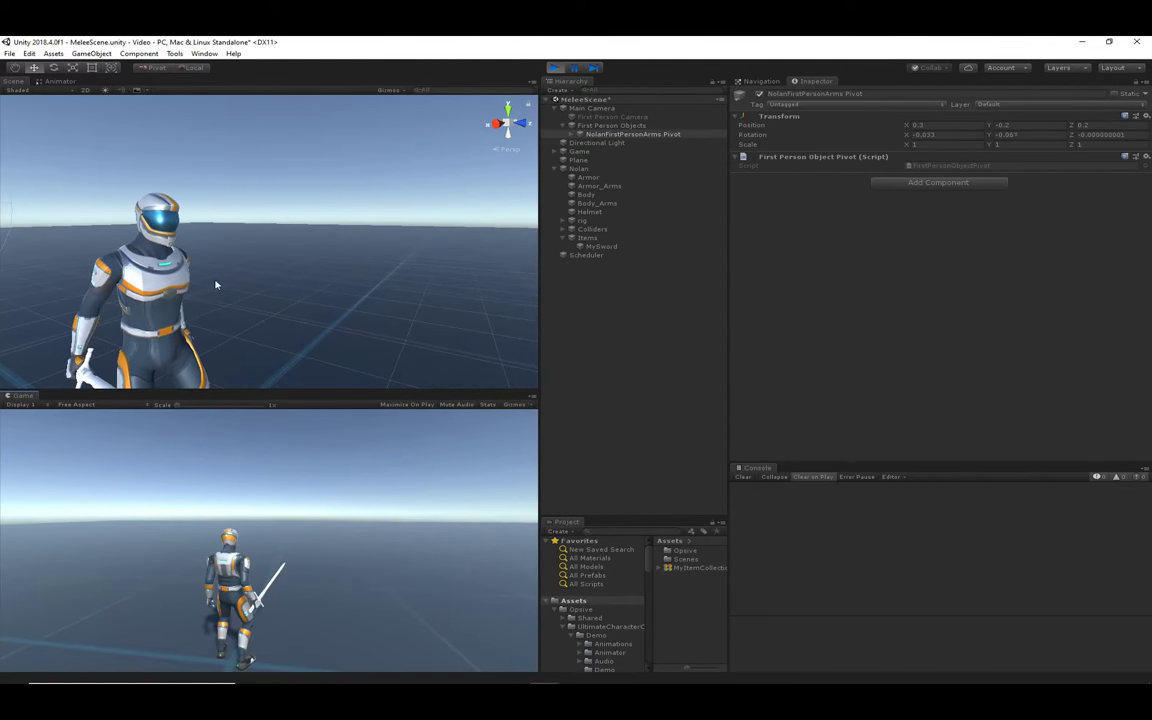
middle_drag(216, 287, 242, 236)
click(288, 506)
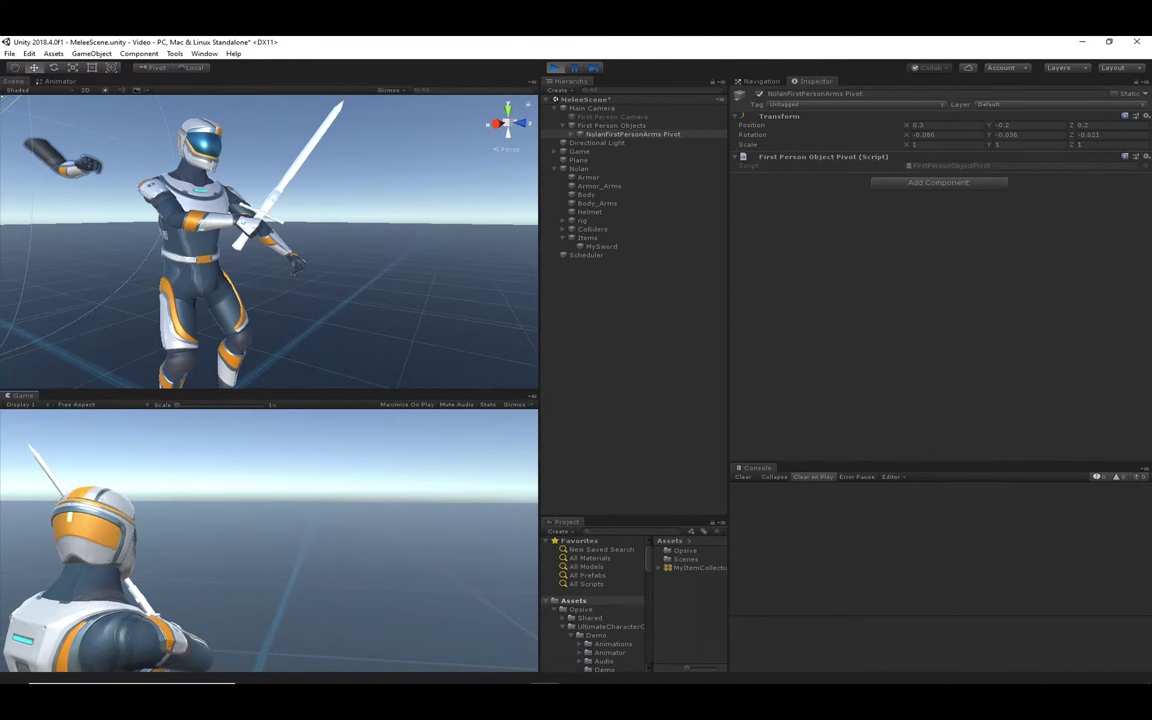
key(Escape)
right_drag(295, 216, 283, 278)
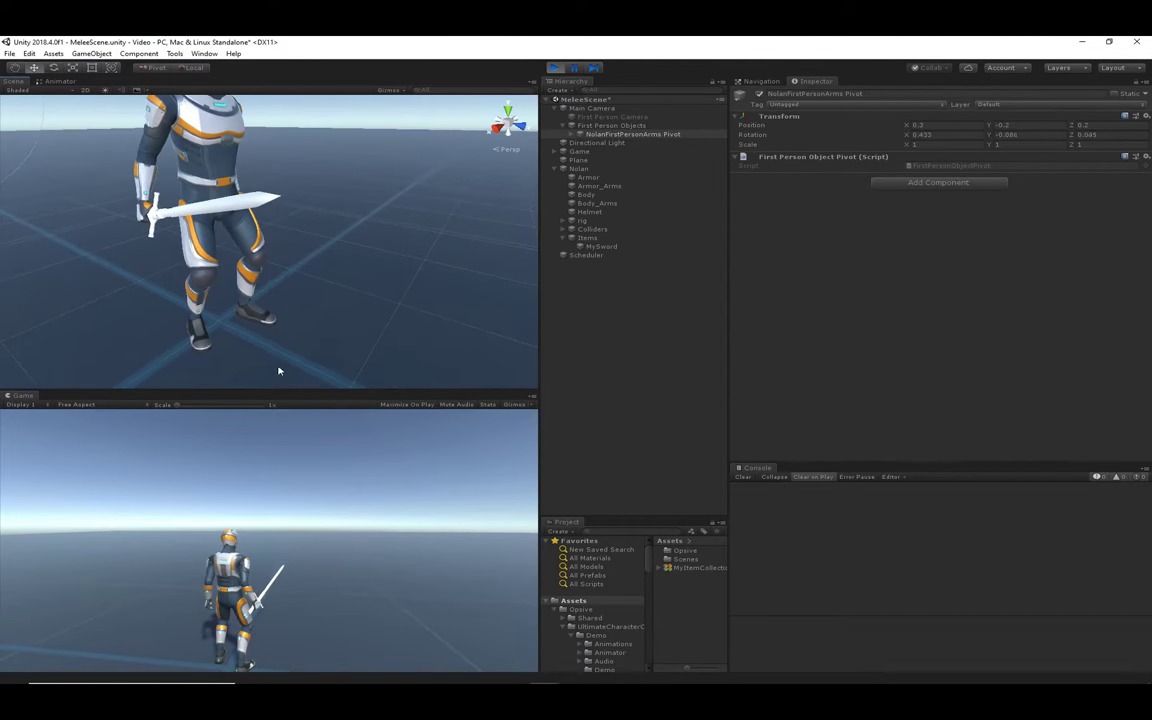
click(281, 474)
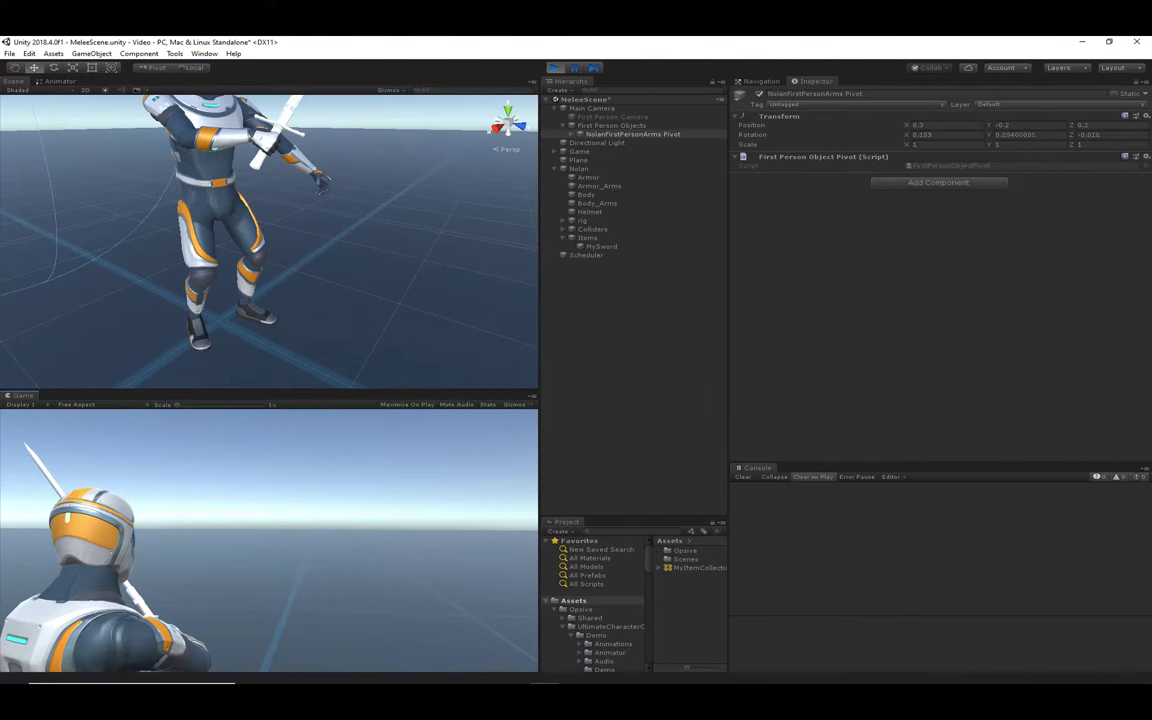
right_click(269, 540)
key(Escape)
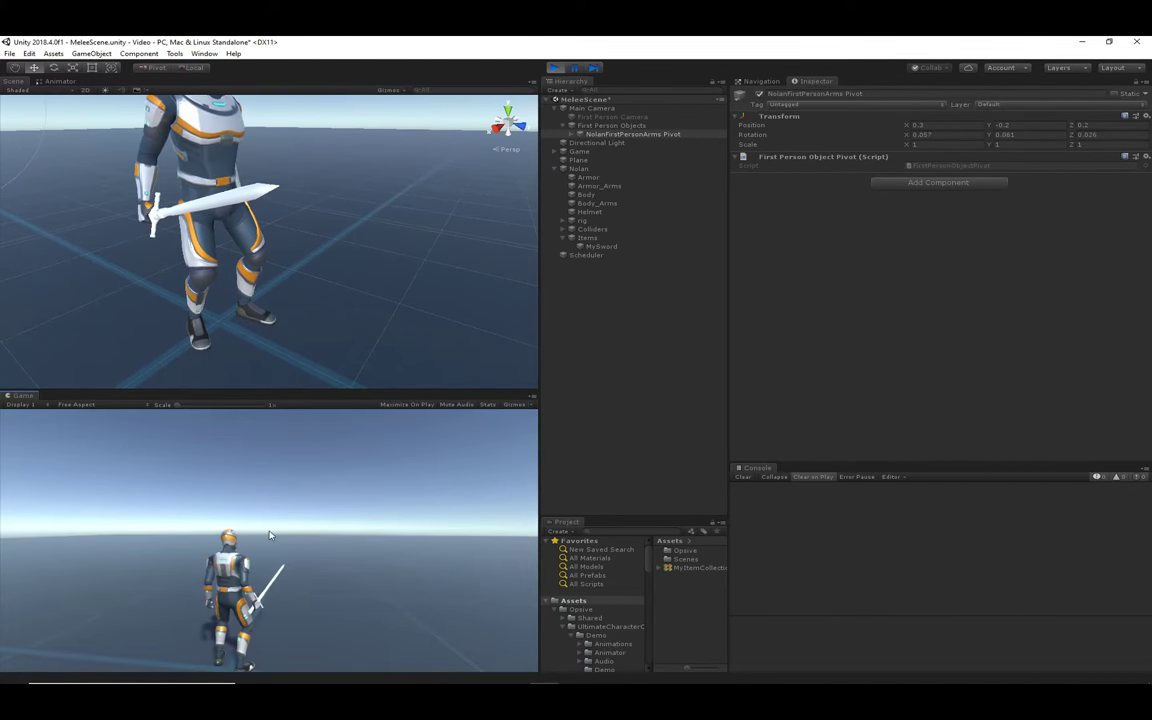
Stop the scene and set the MySword item's Animator Movement Set ID to 1.
click(555, 68)
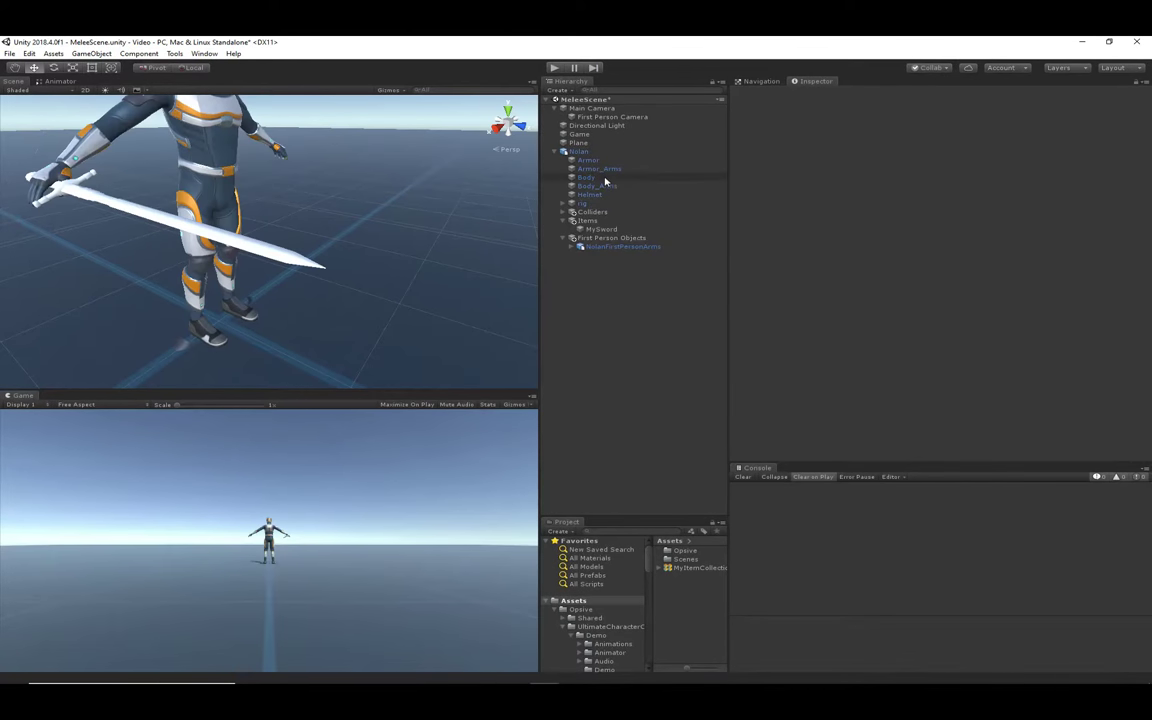
click(608, 230)
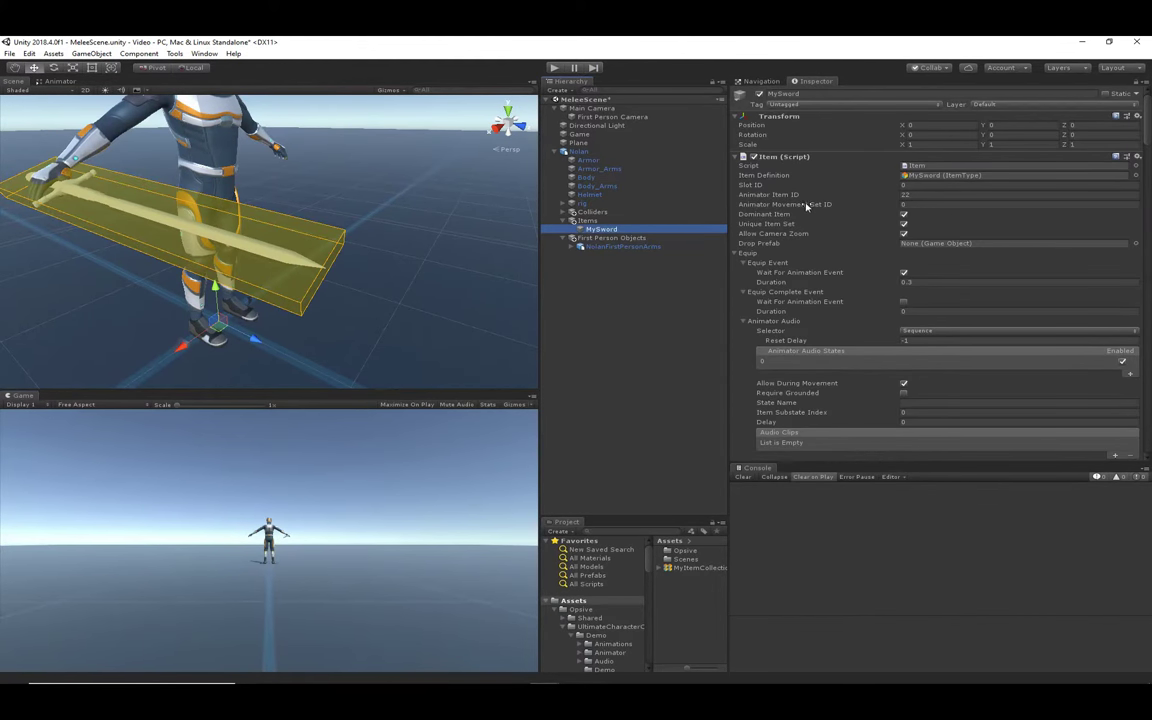
click(928, 204)
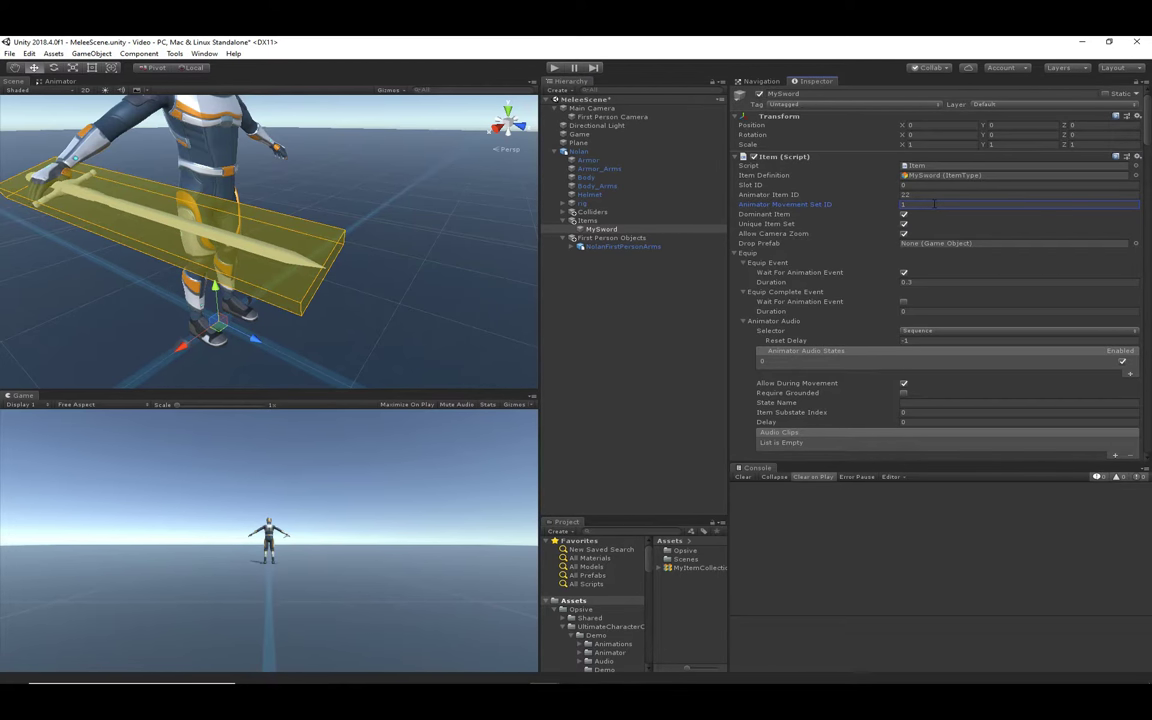
Run the scene in third-person view, examine Nolan's aiming stance with the sword, and re-enter 1 as MySword's Animator Movement Set ID.
click(554, 67)
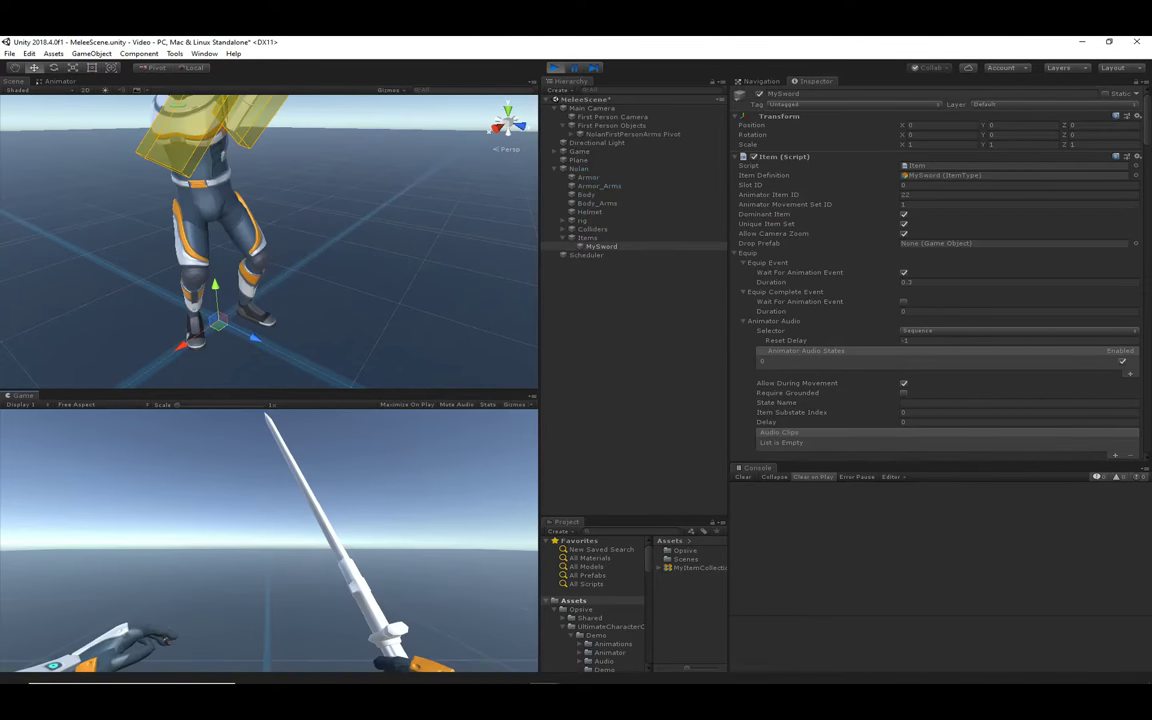
key(v)
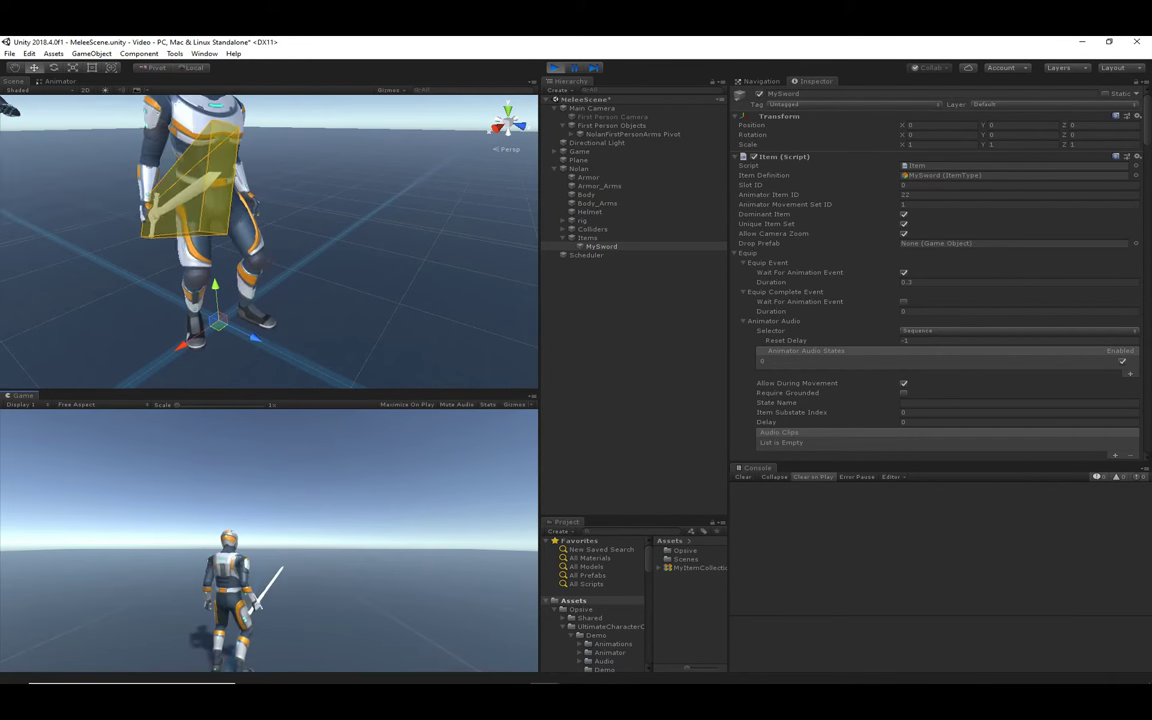
right_click(269, 540)
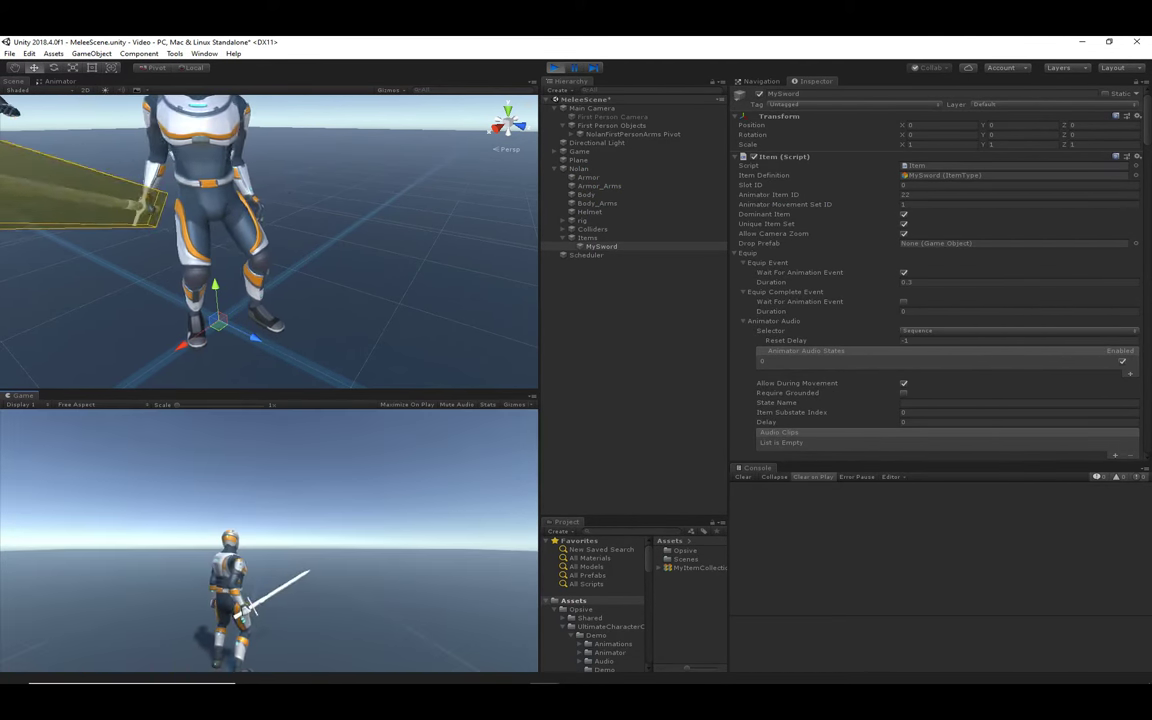
right_click(269, 540)
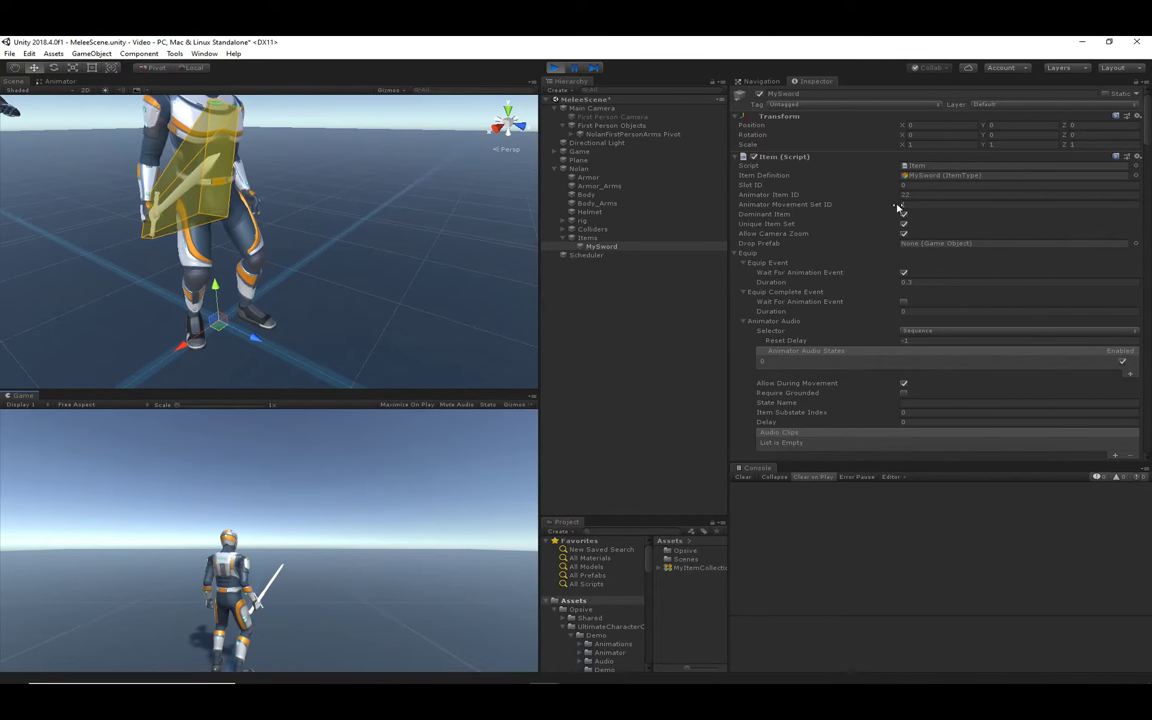
click(941, 204)
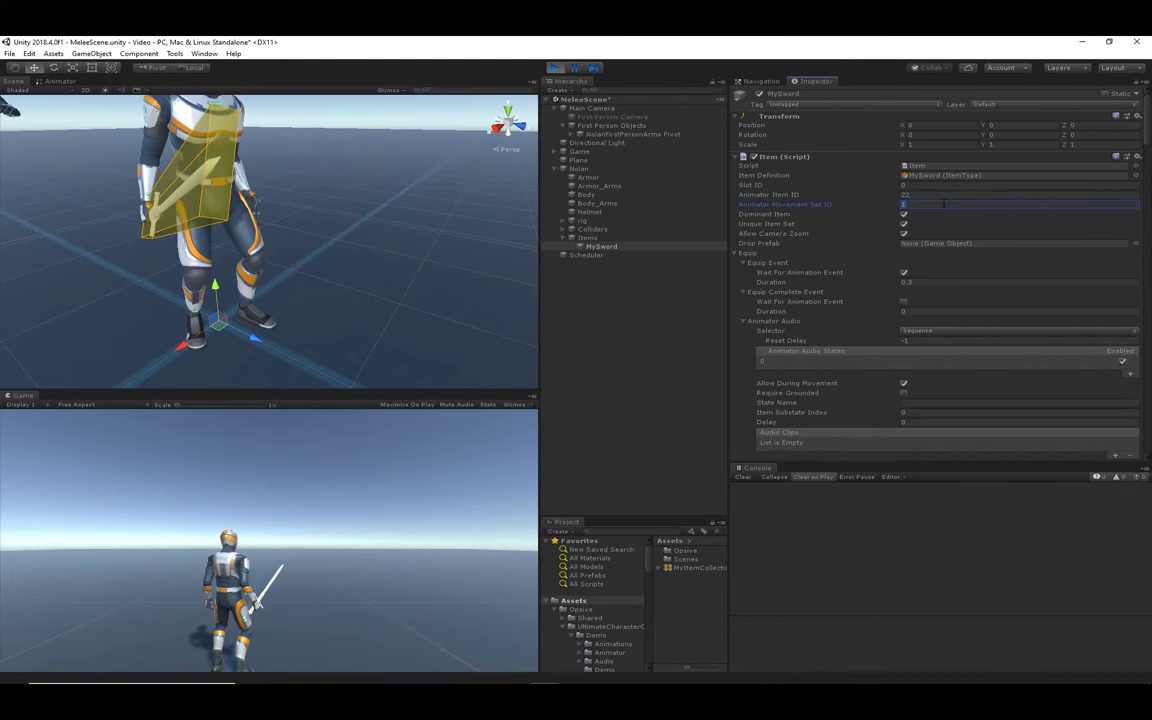
text(1)
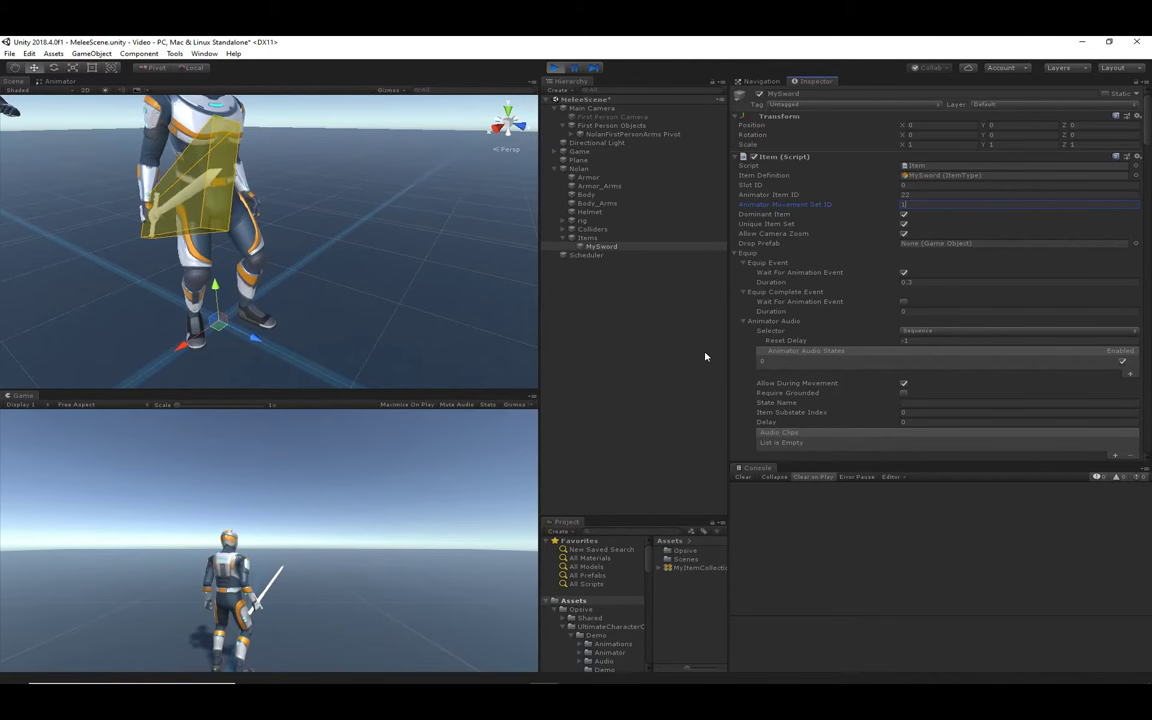
Pause the running scene and open the Aim Idle sub-state machine in the Base Layer of Nolan's animator.
click(58, 81)
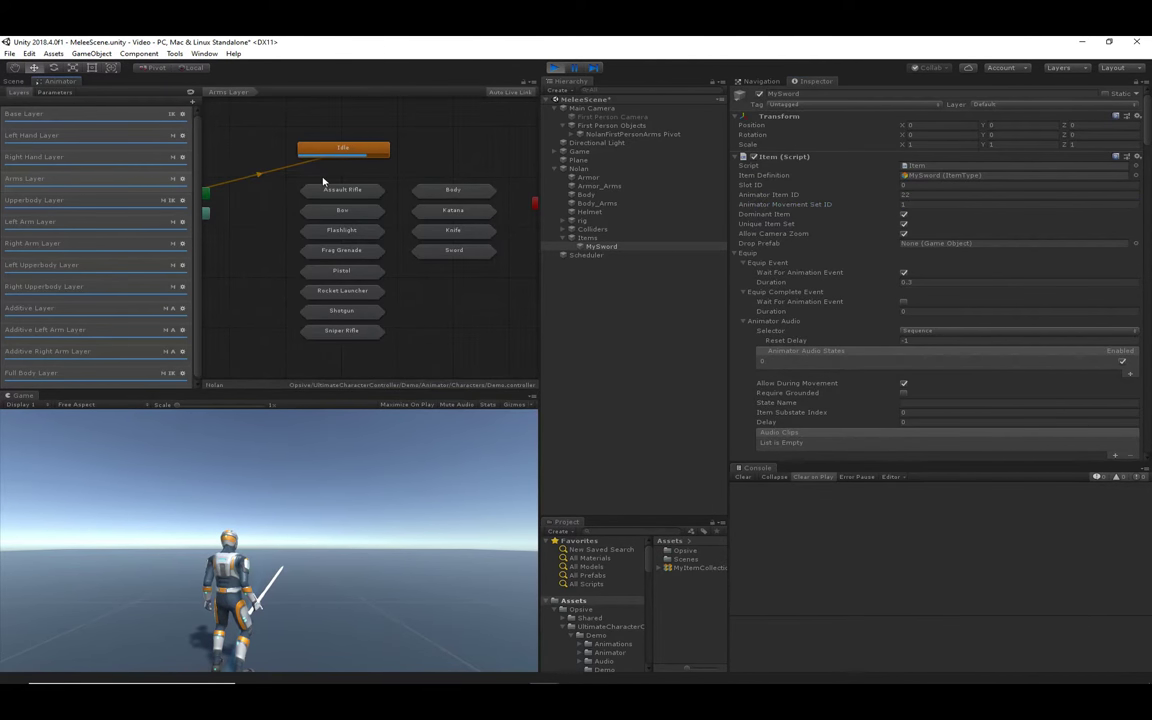
click(49, 113)
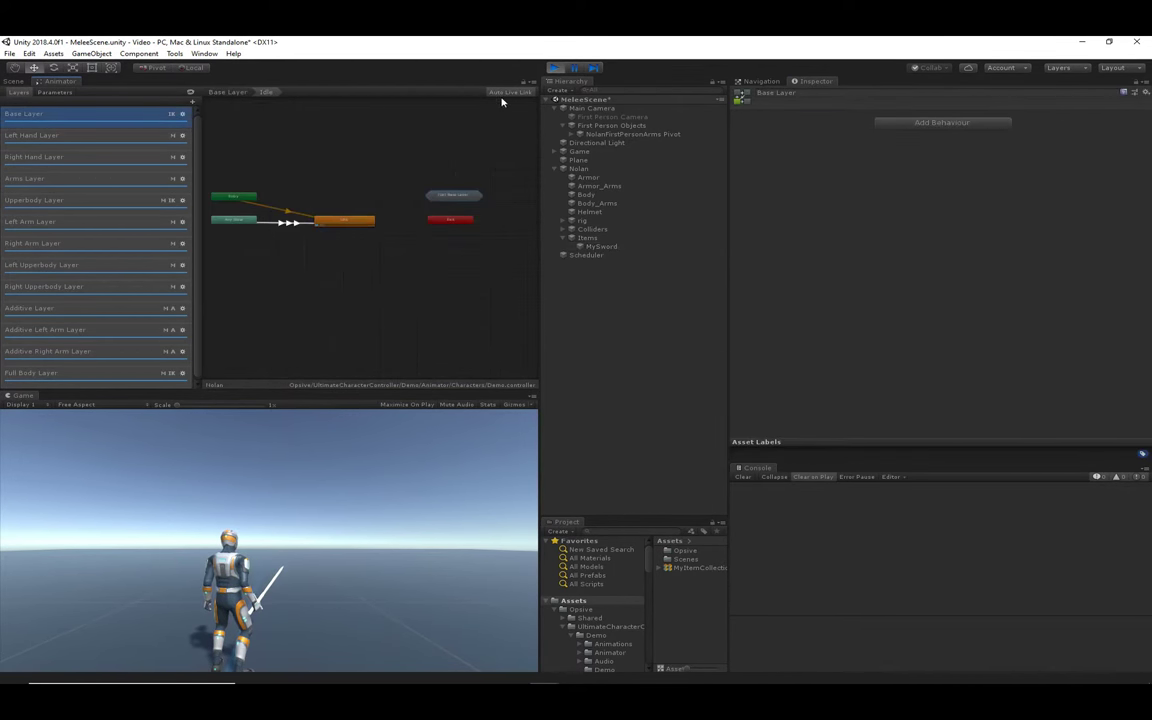
click(574, 69)
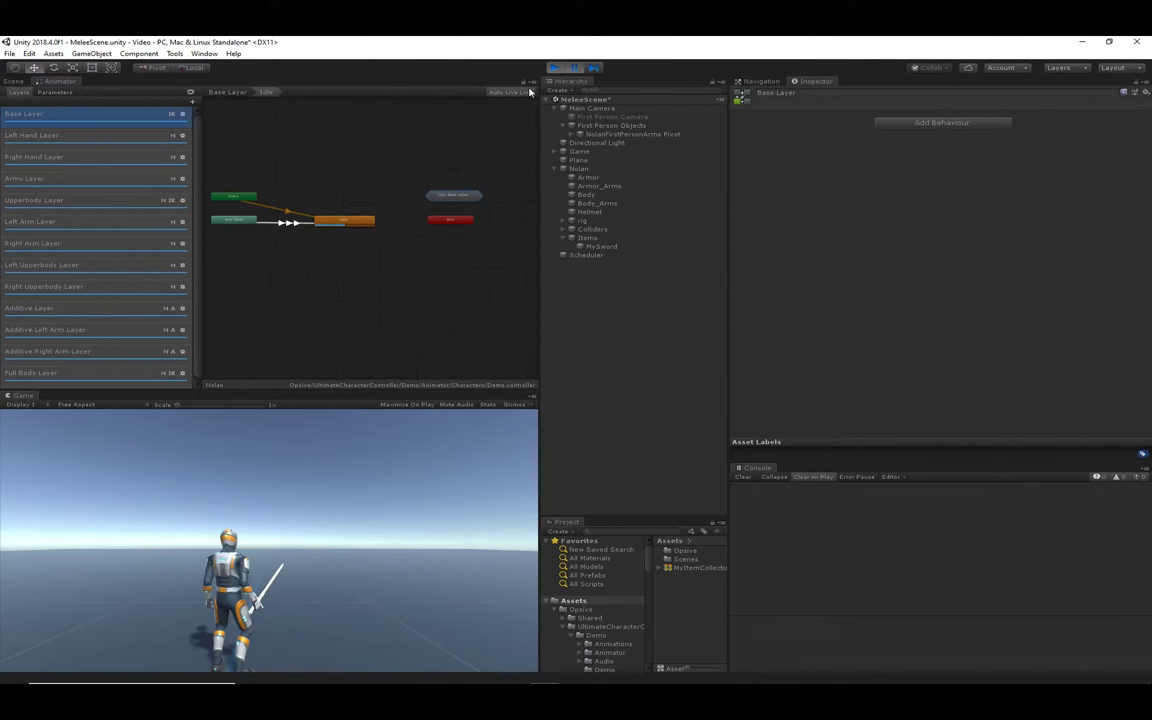
click(224, 91)
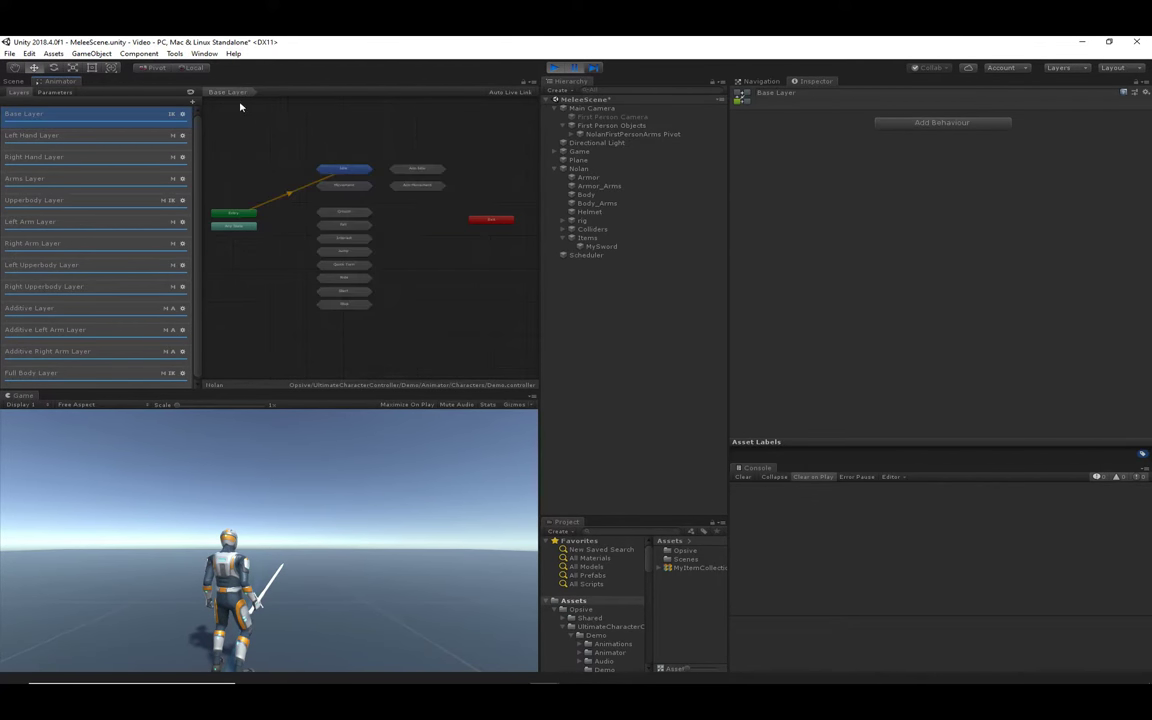
scroll(337, 209, up, 2)
click(349, 171)
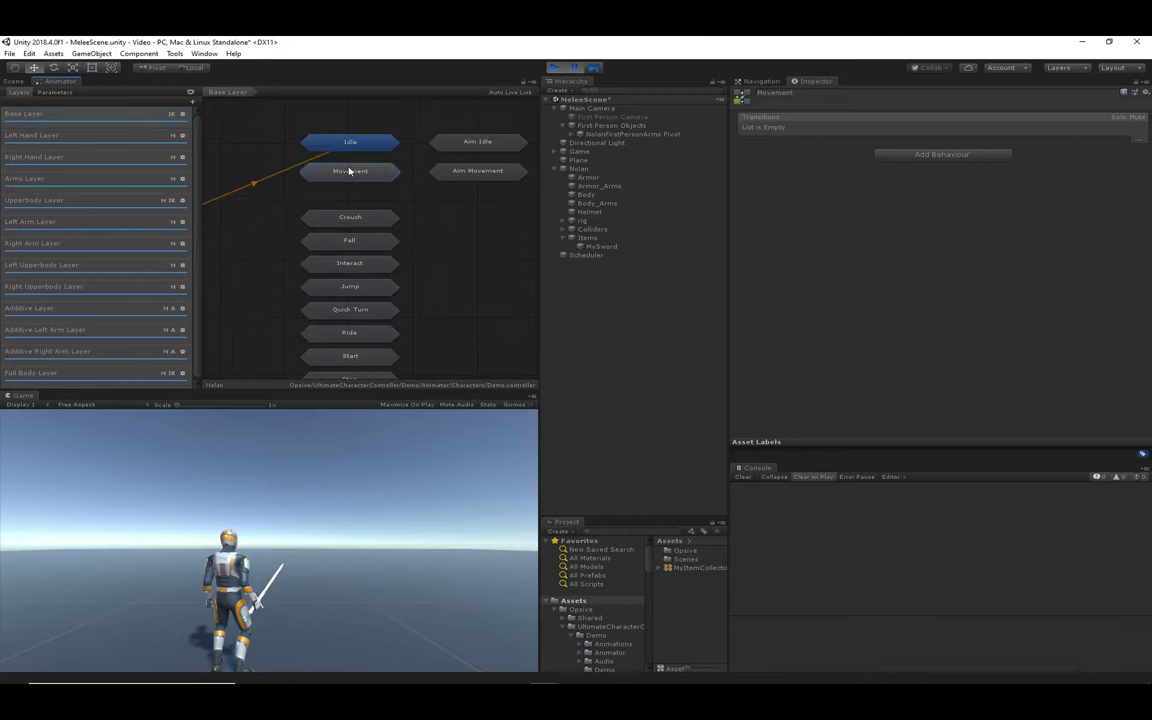
double_click(483, 145)
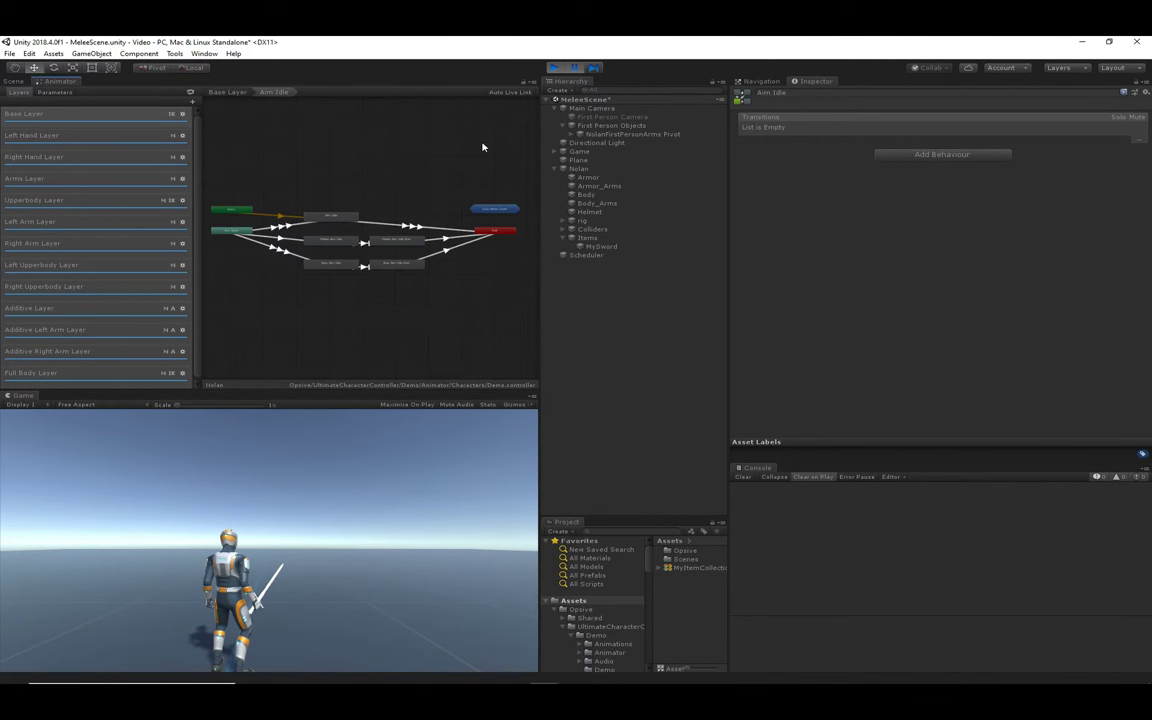
Compare the MovementSetID conditions on the Any State transitions into Melee Aim Idle, Aim Idle and Bow Aim Idle.
click(284, 240)
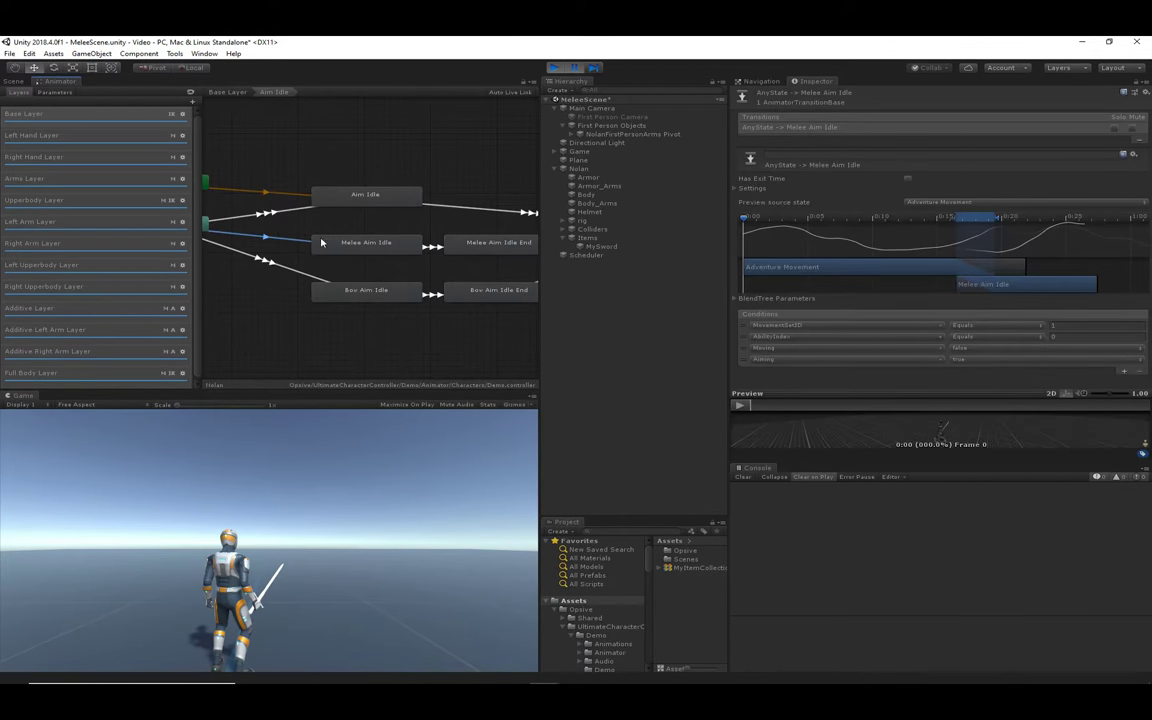
click(745, 325)
click(299, 212)
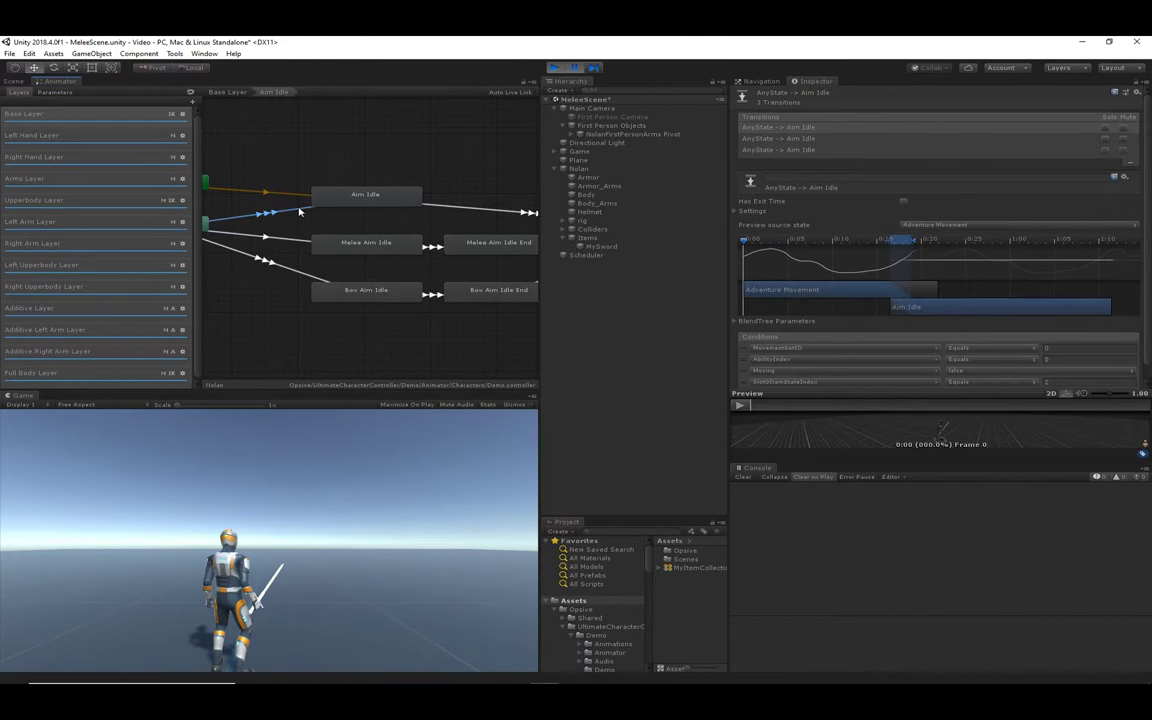
click(264, 256)
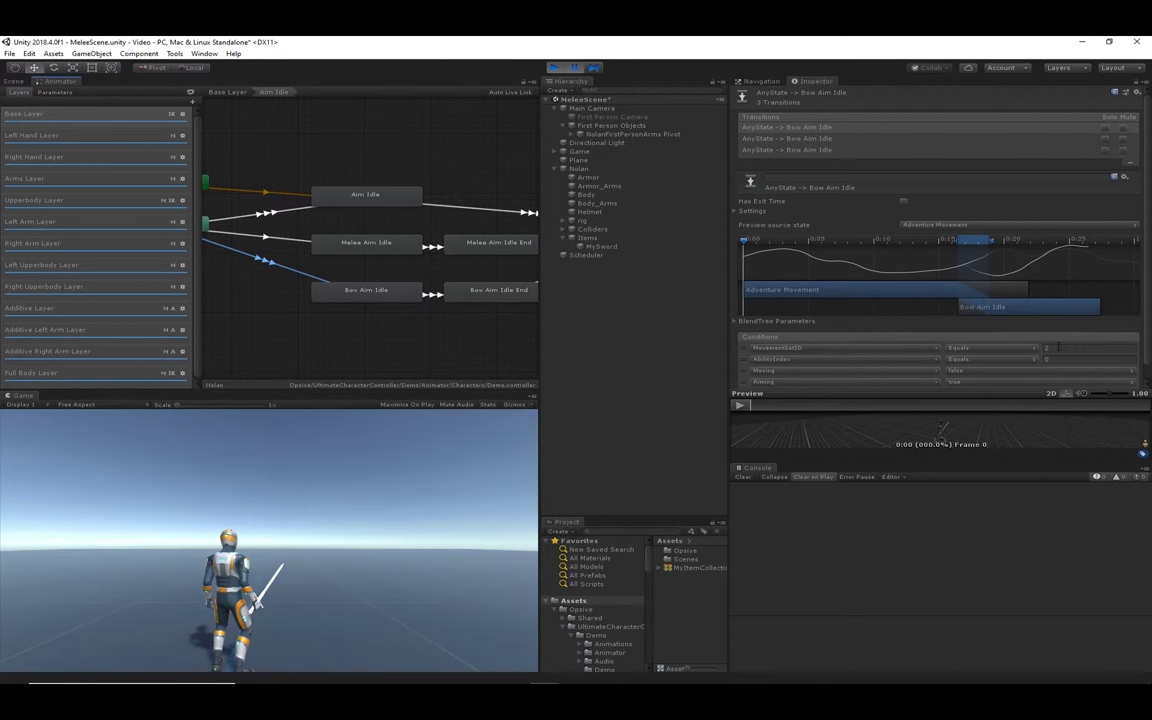
click(265, 237)
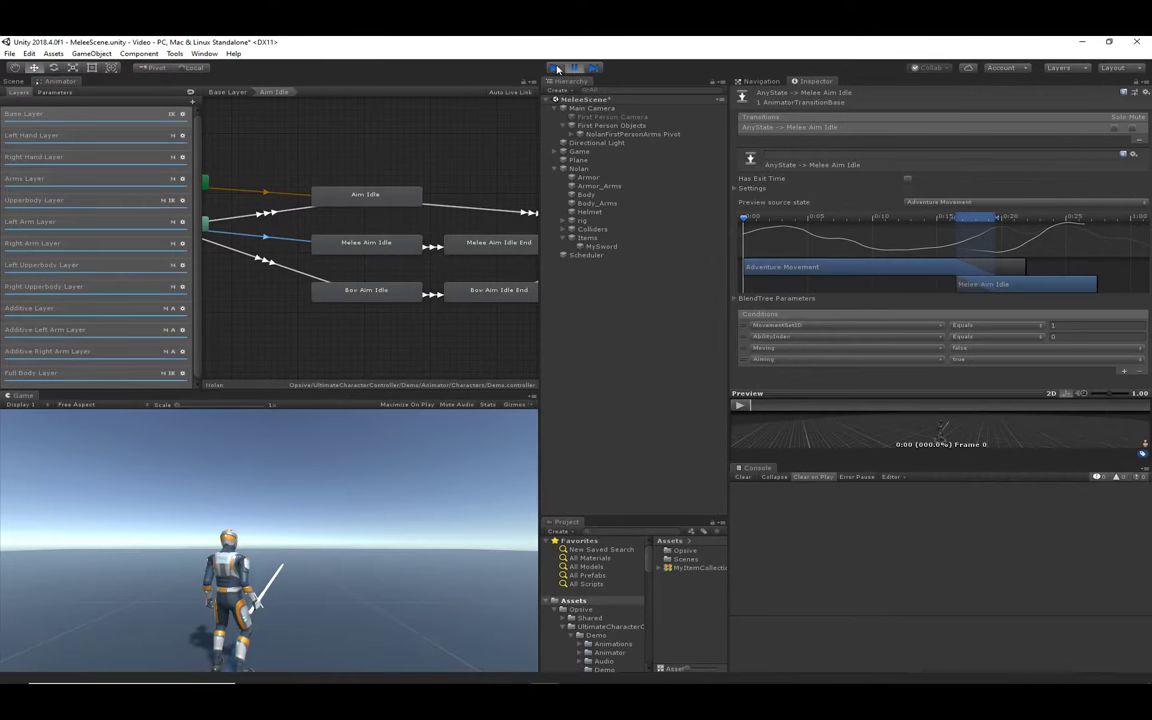
Restart the scene with Nolan in view, test the sword attack in third-person view, and stop the scene.
click(14, 82)
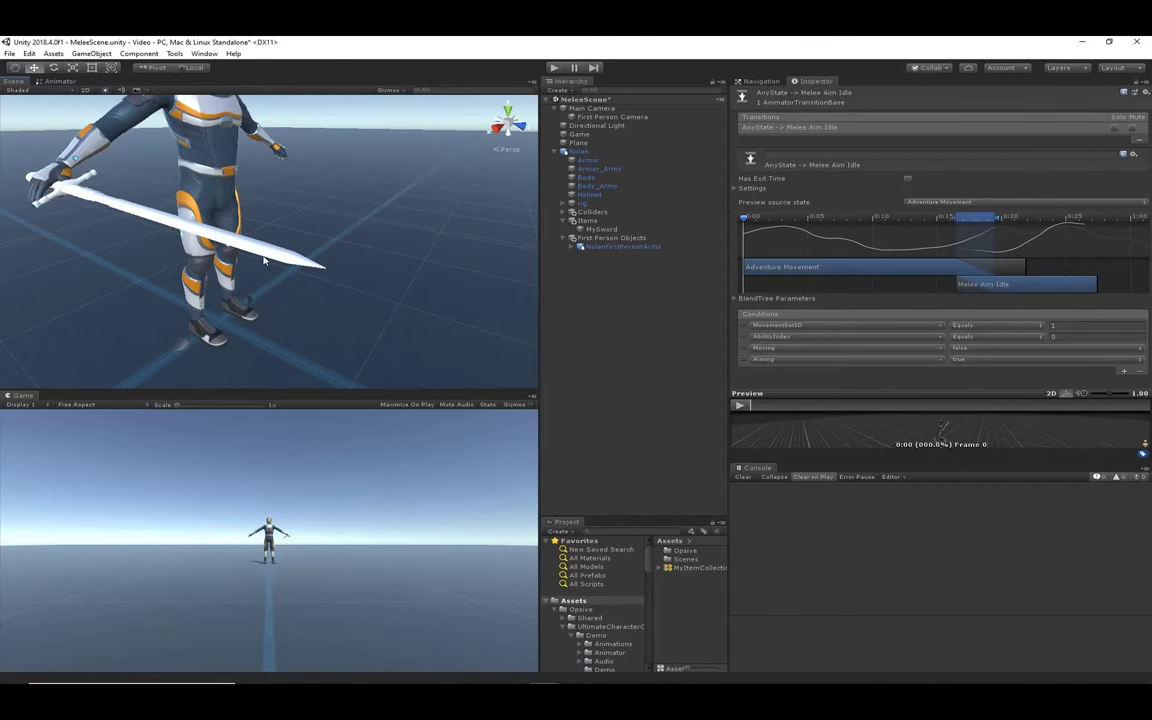
scroll(259, 256, down, 3)
middle_drag(259, 254, 350, 277)
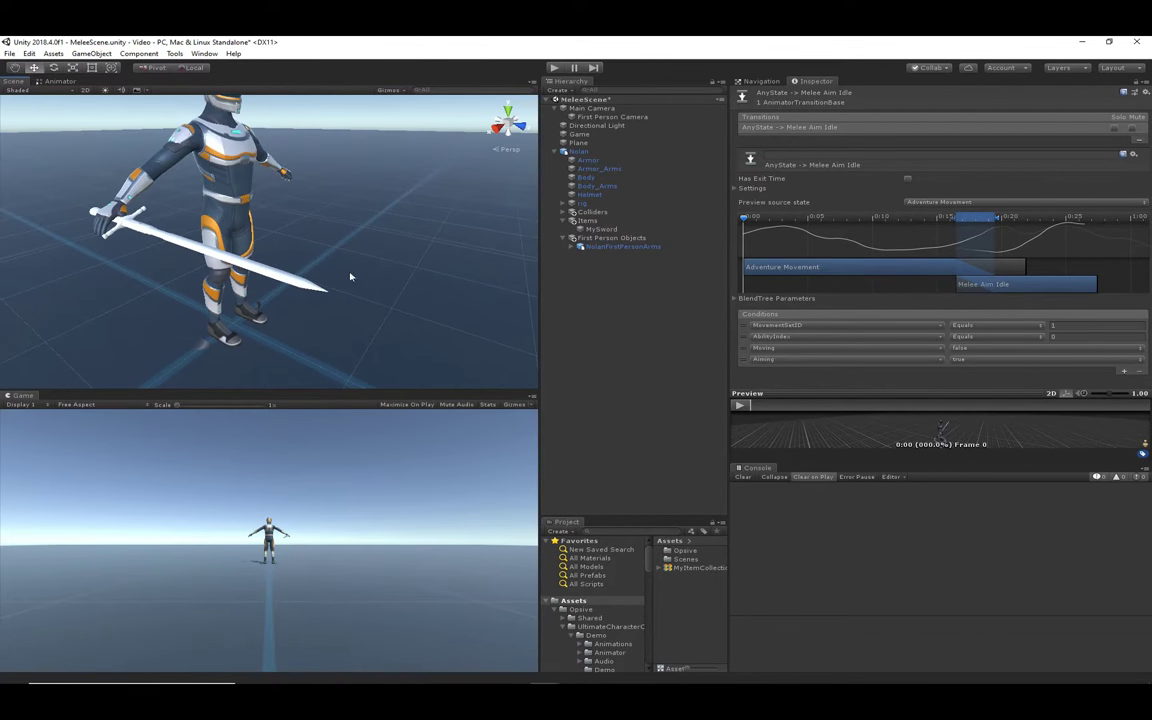
click(553, 68)
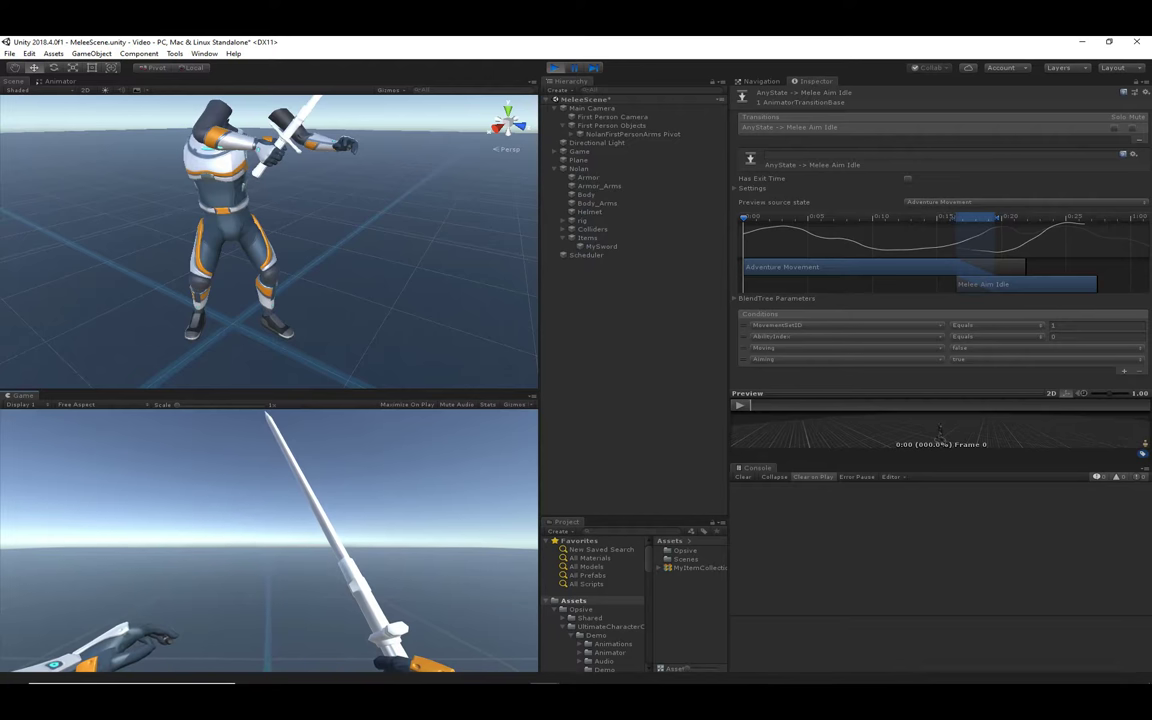
key(v)
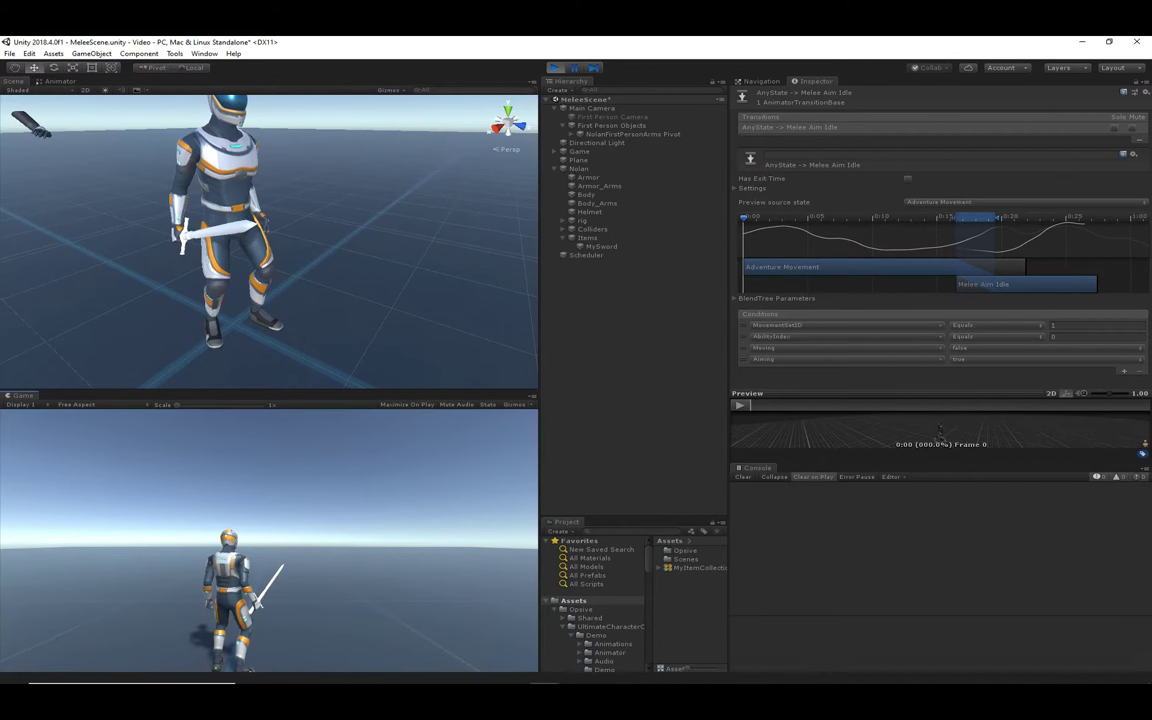
click(269, 540)
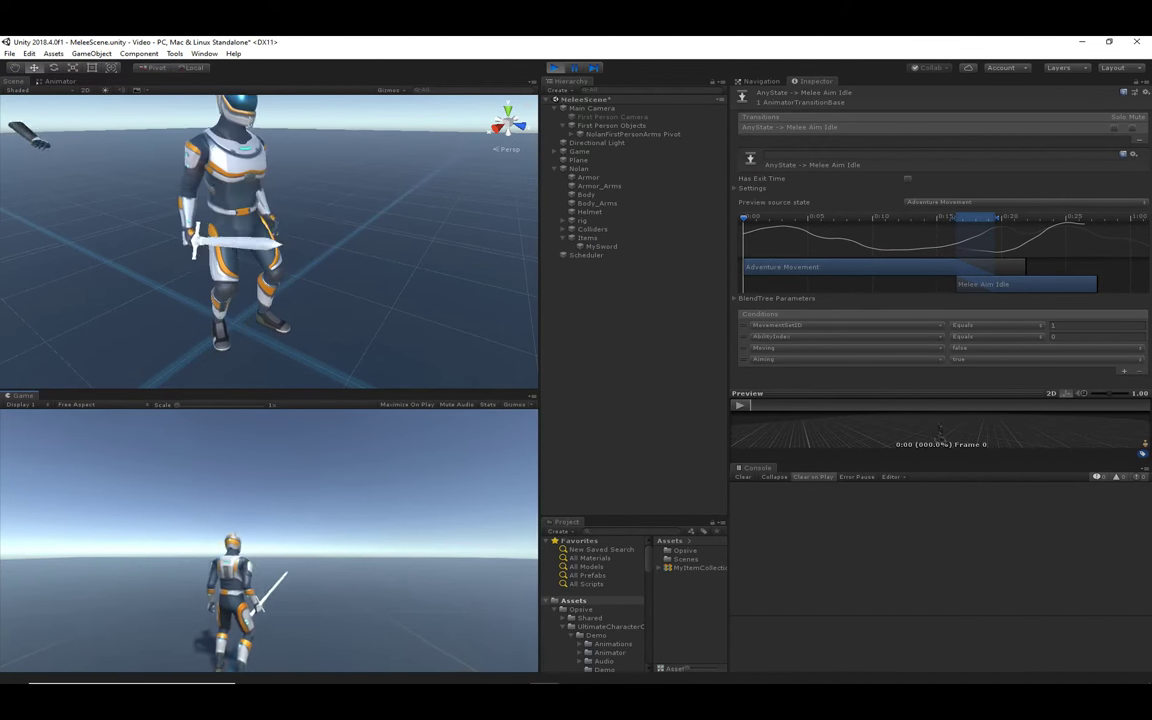
click(269, 540)
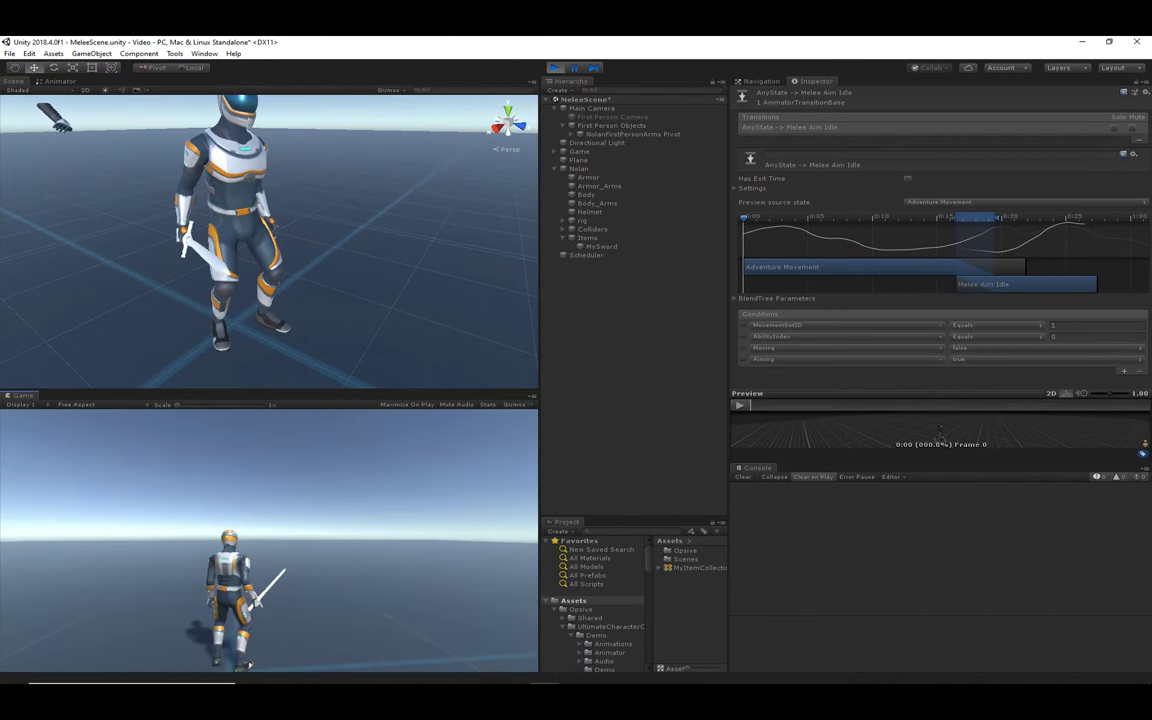
click(552, 68)
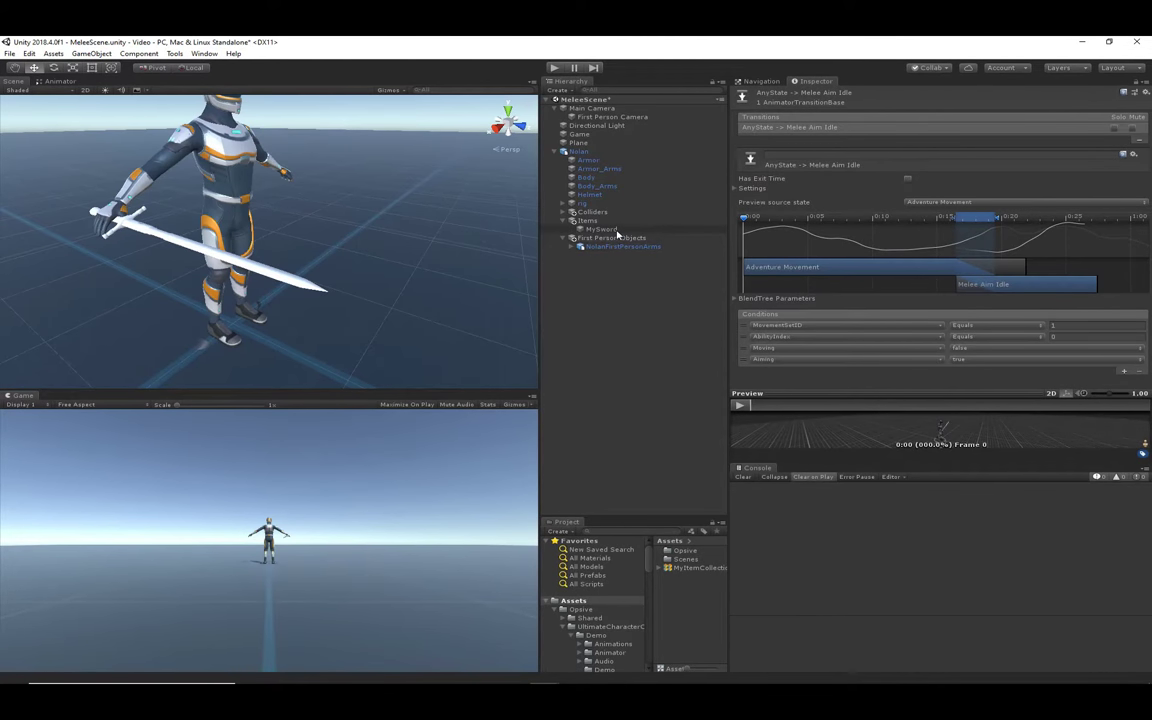
Add a second Animator Audio State to the Use settings of MySword's Melee Weapon component and select the new state.
click(590, 155)
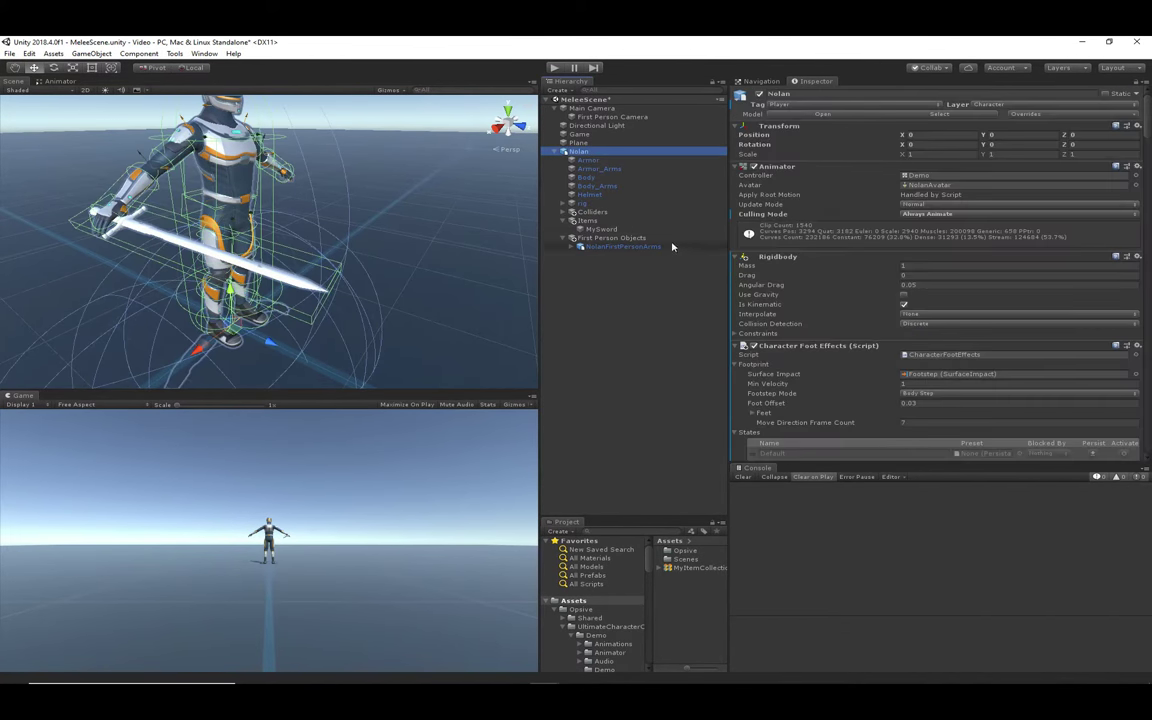
scroll(828, 314, down, 3)
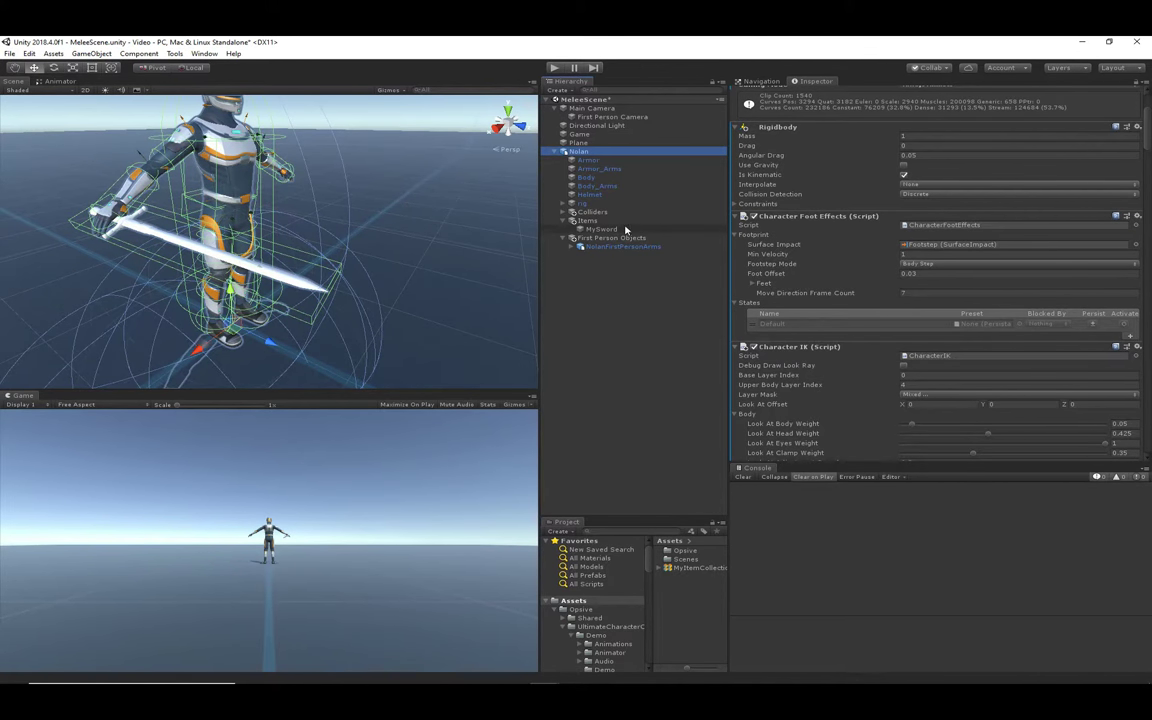
click(559, 231)
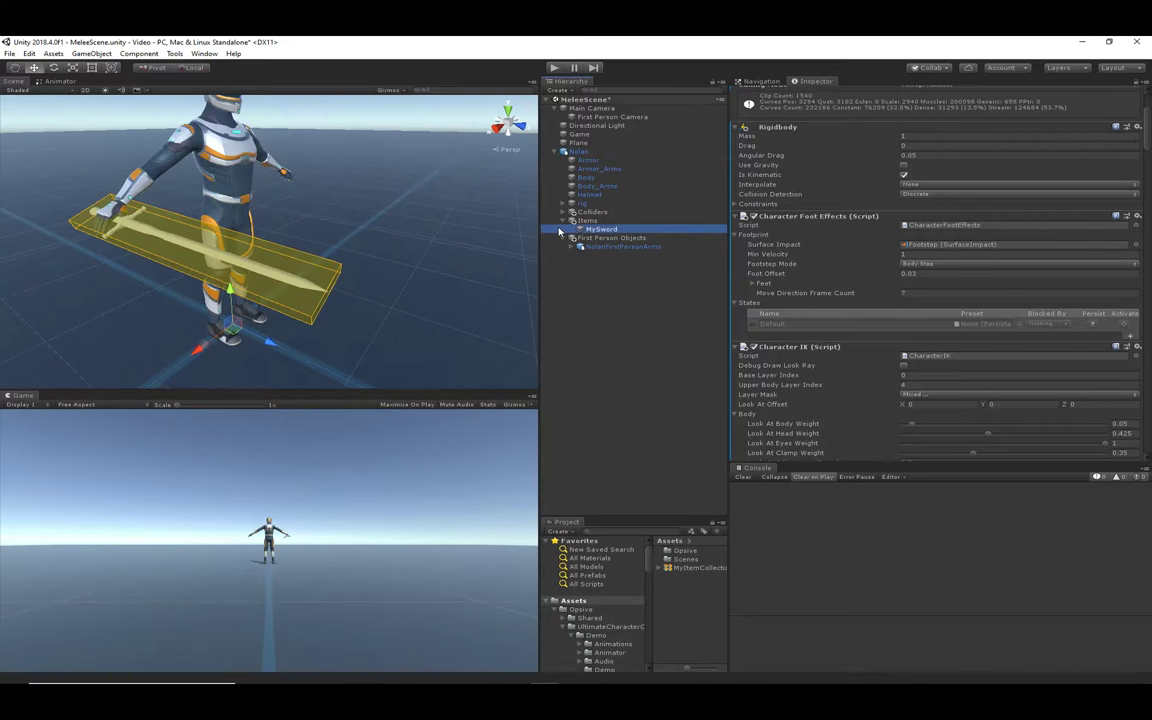
scroll(900, 352, down, 5)
scroll(801, 318, down, 10)
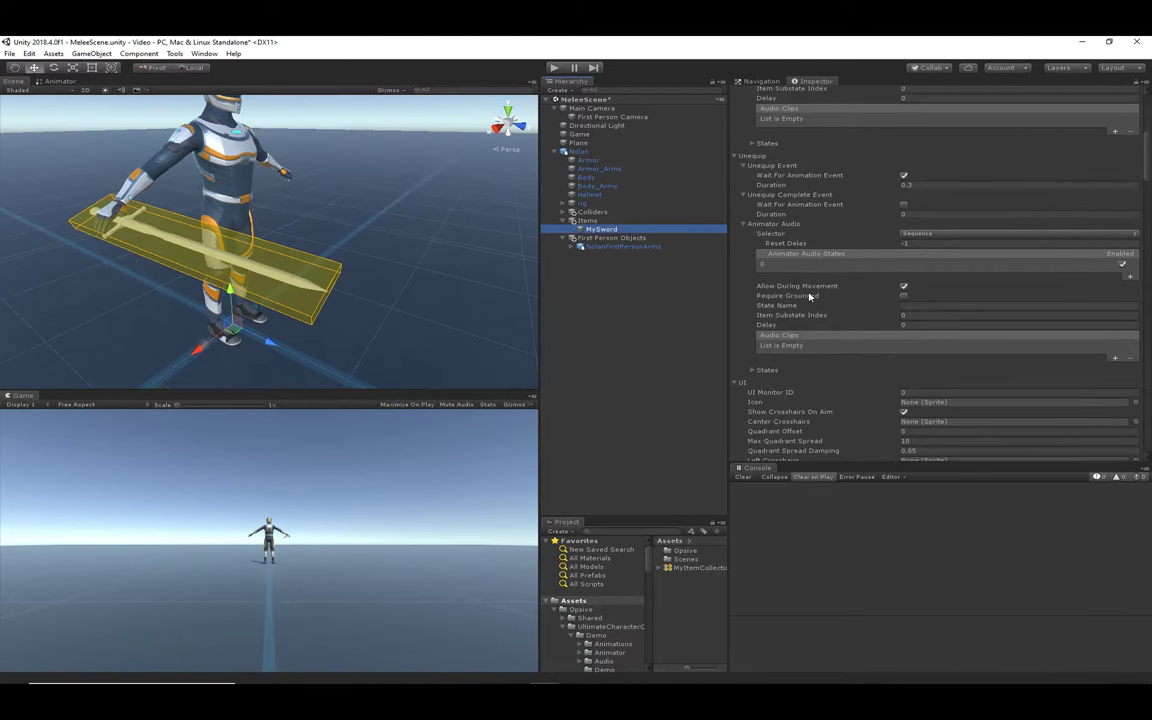
scroll(776, 281, down, 10)
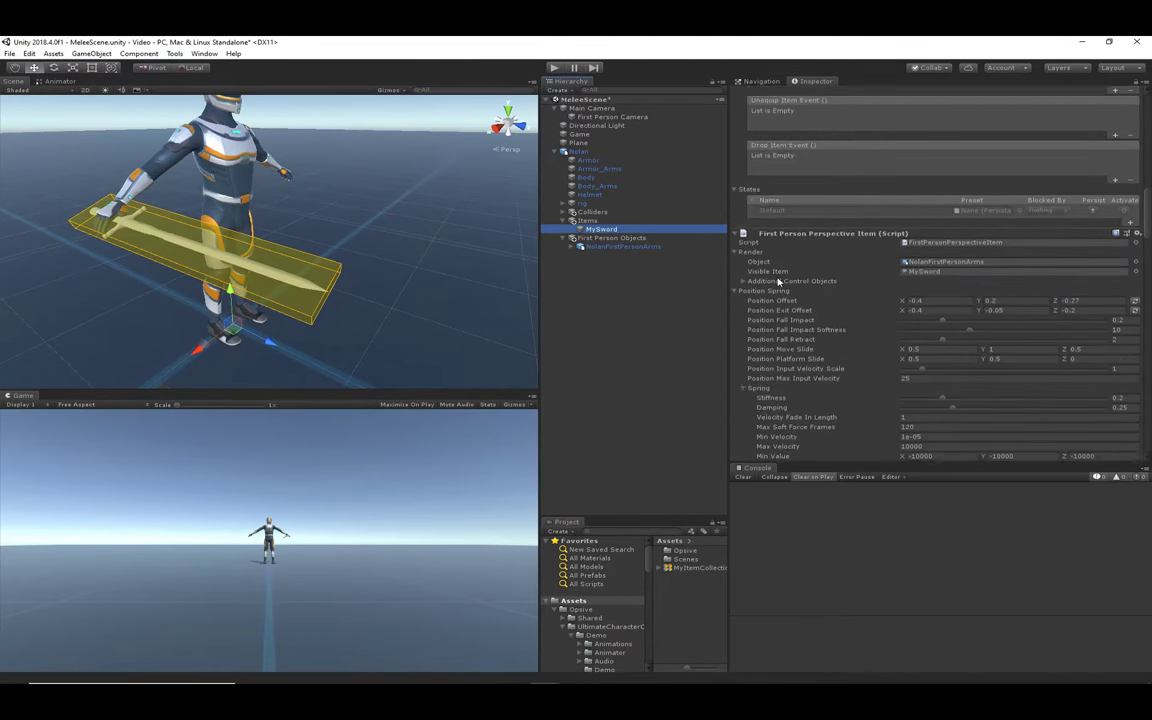
scroll(776, 281, down, 10)
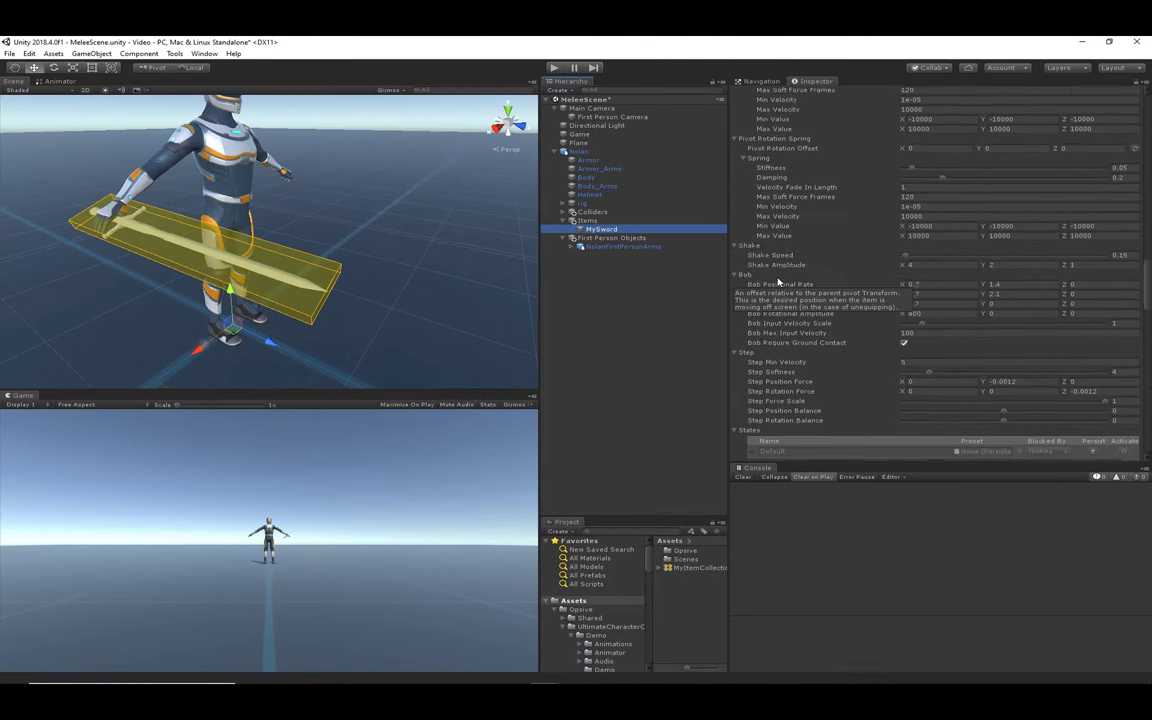
scroll(818, 263, down, 5)
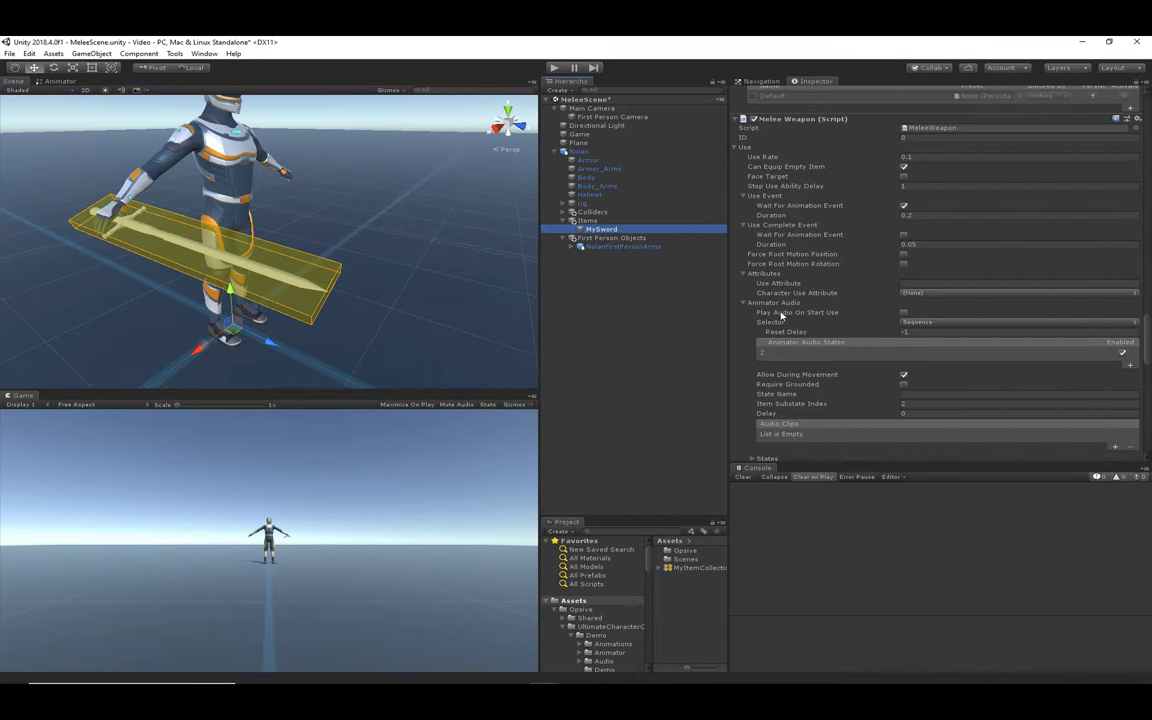
click(826, 356)
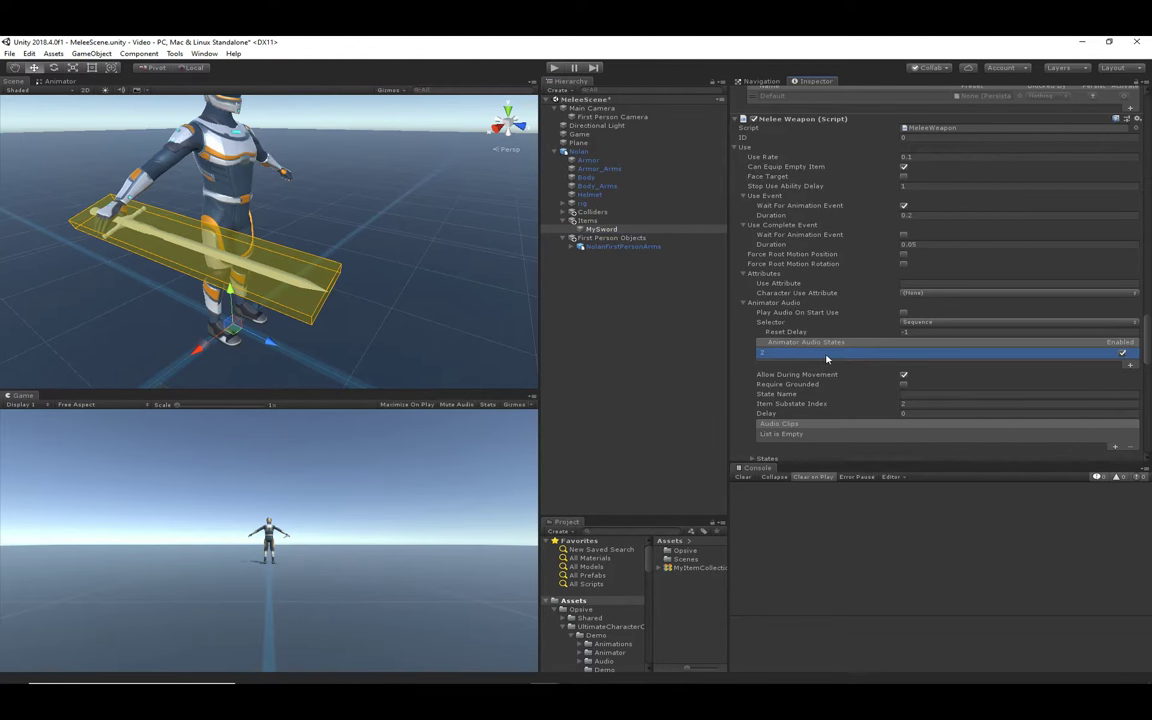
scroll(811, 356, down, 1)
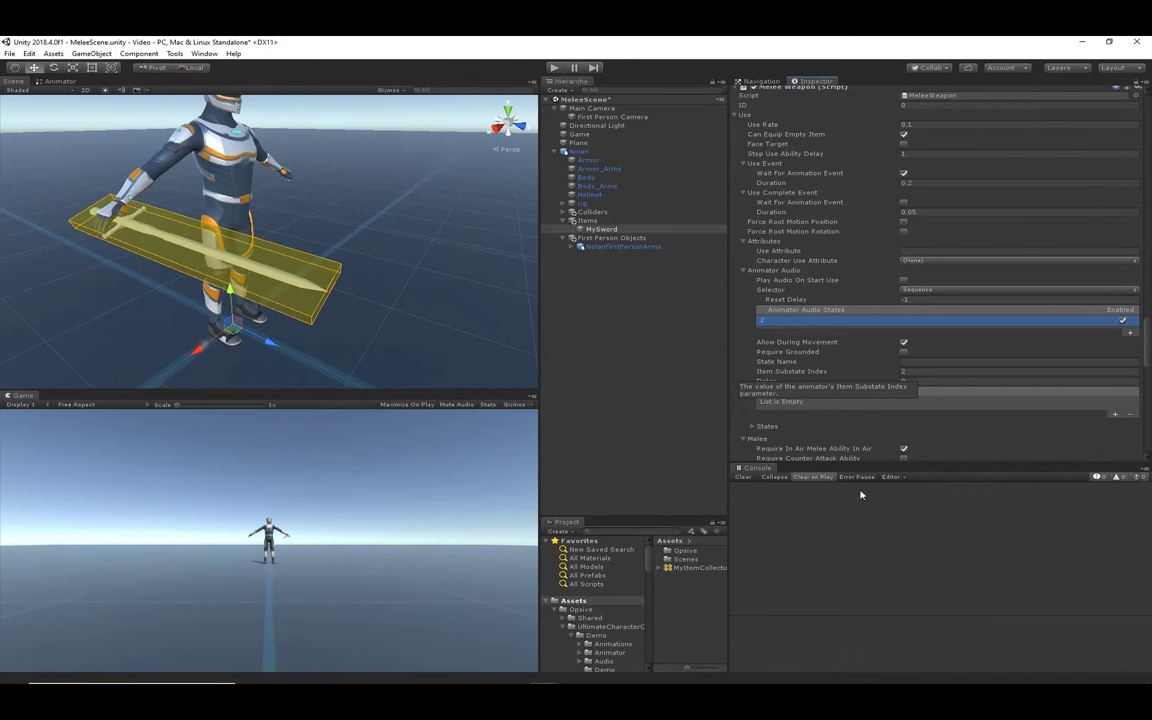
click(1131, 335)
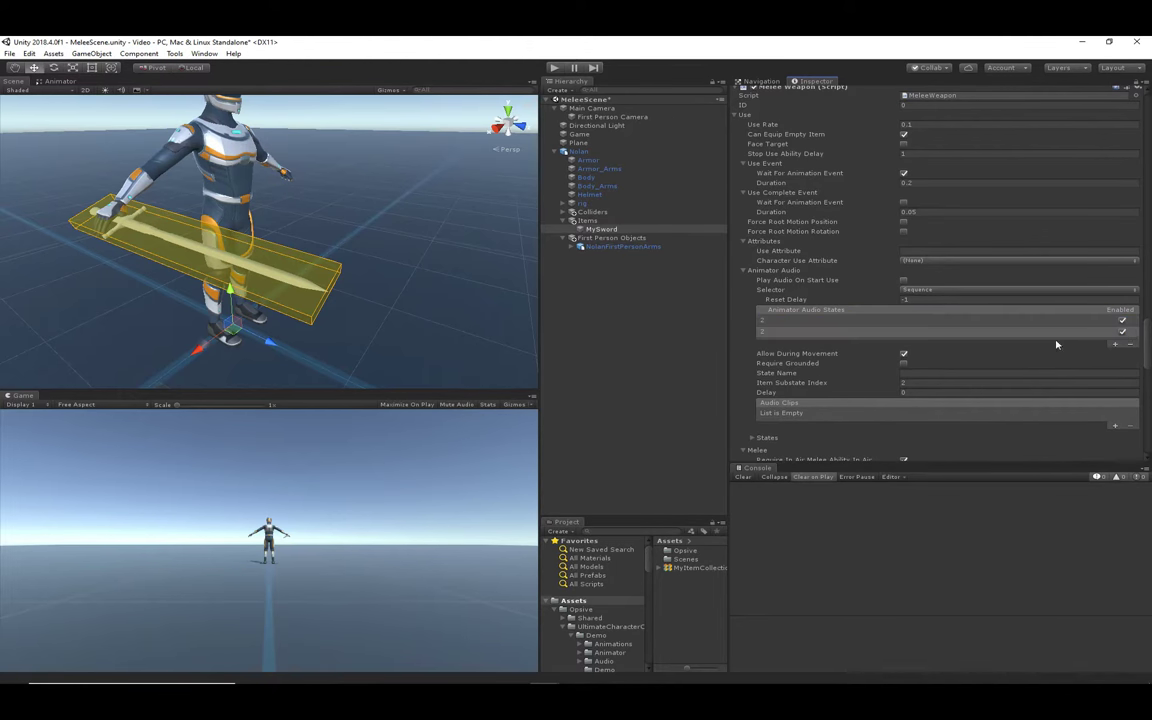
click(774, 321)
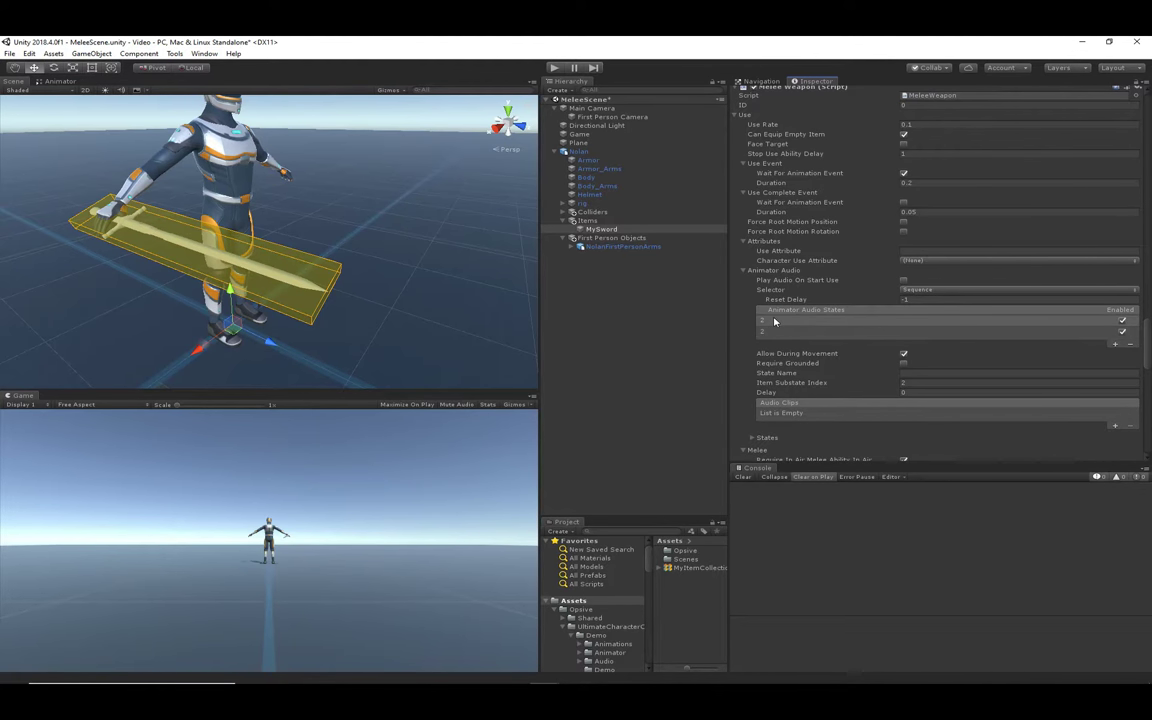
click(774, 331)
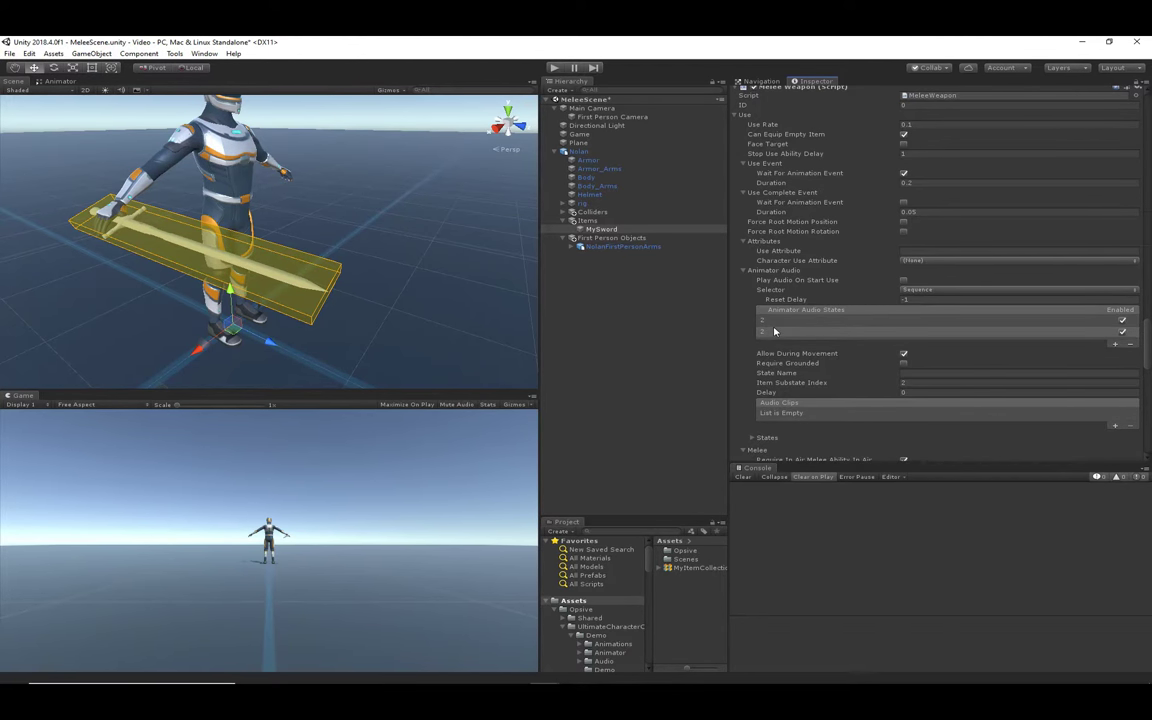
Set the Item Substate Index of MySword's second Use Animator Audio State to 3.
click(934, 383)
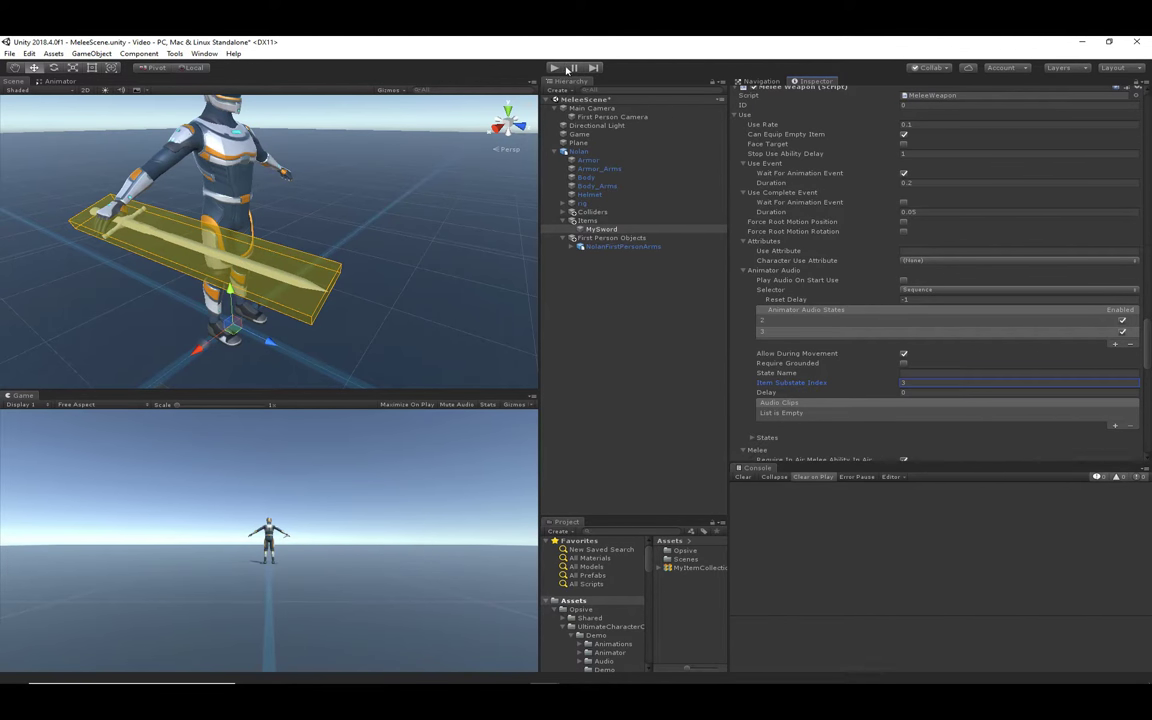
click(602, 290)
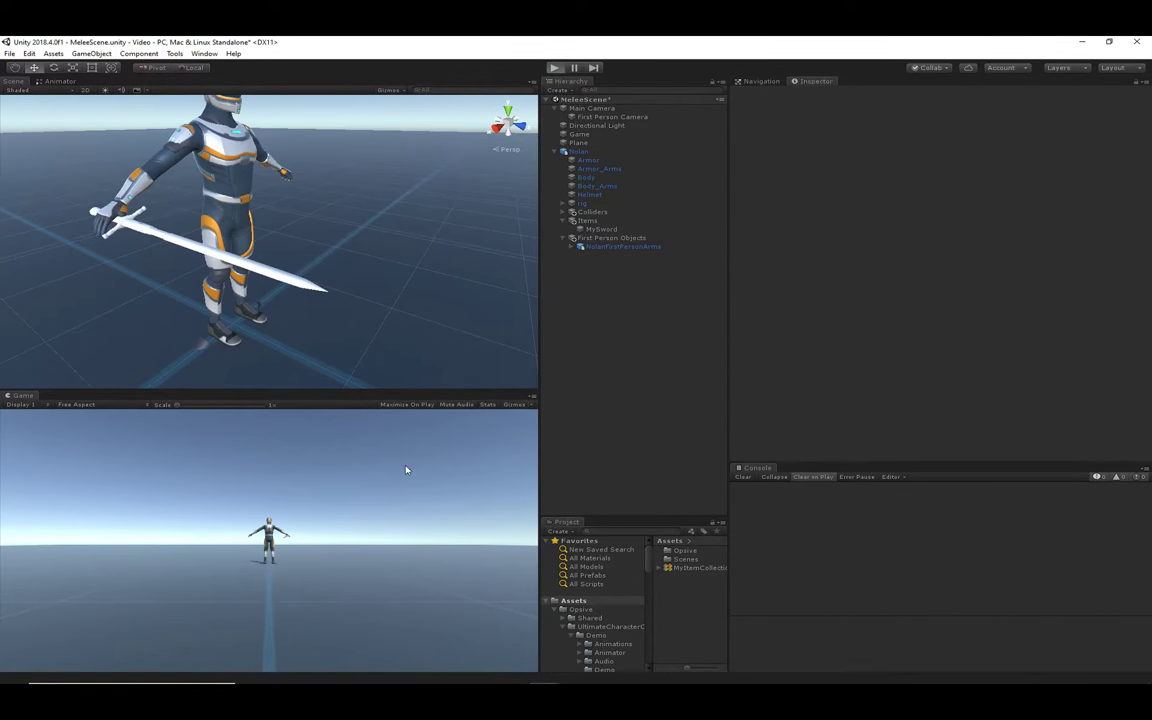
Play the scene, test the sword attacks on Nolan, and stop the scene.
key(ctrl+p)
click(269, 540)
click(269, 540)
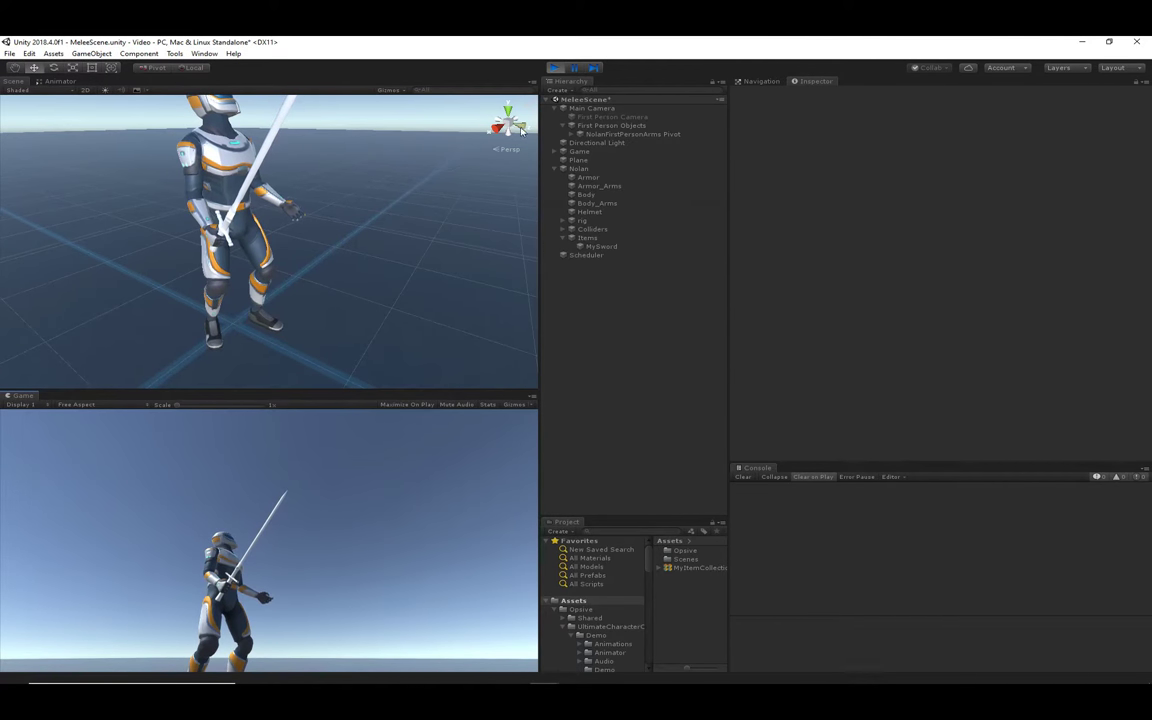
key(ctrl+p)
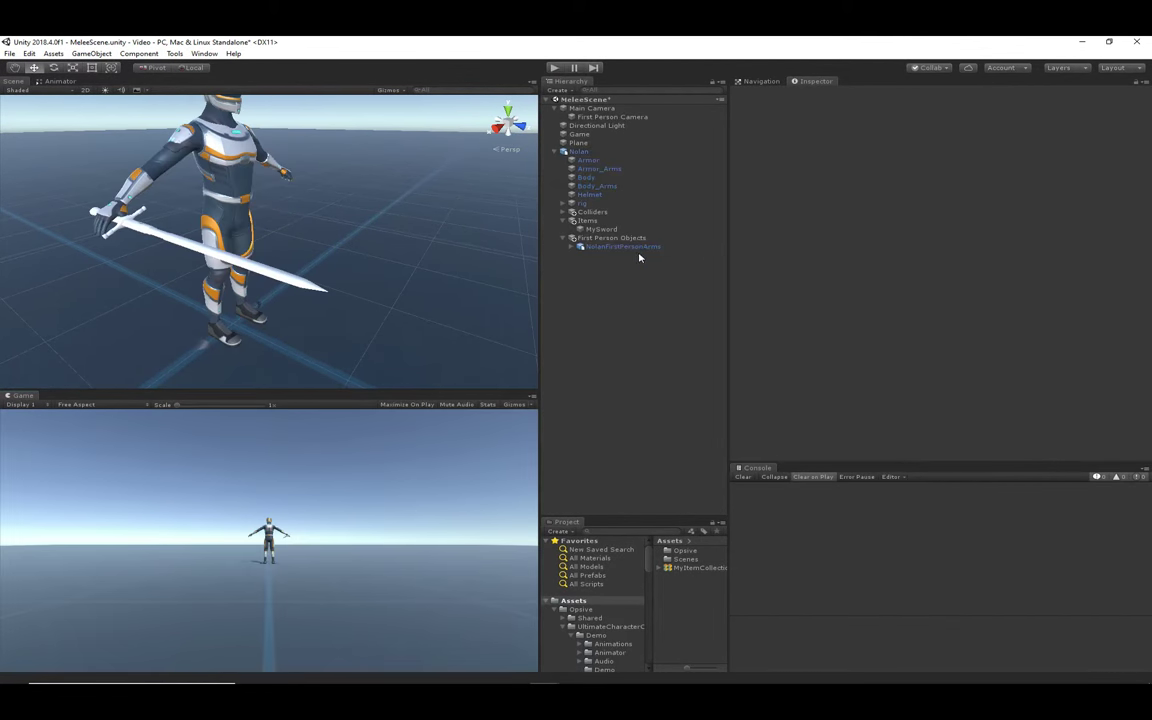
Add the existing MeleeCharacterIKPreset from the Melee presets folder to Nolan's Character IK states and name the state Sword.
click(578, 154)
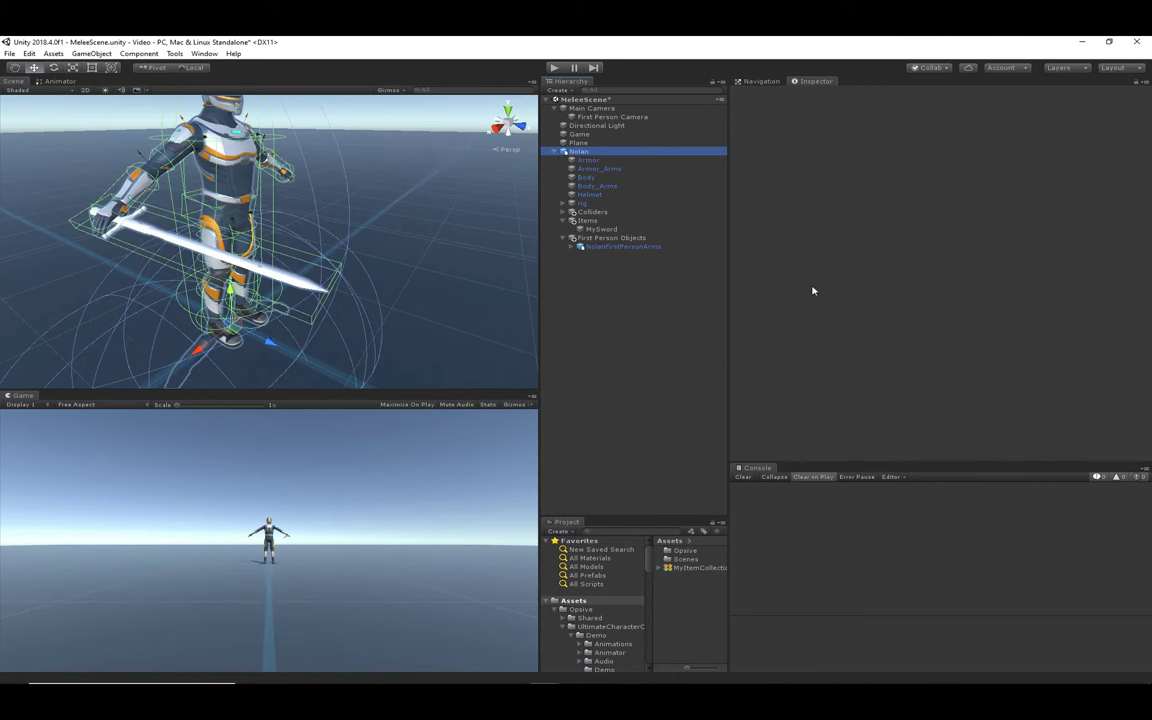
scroll(815, 287, down, 6)
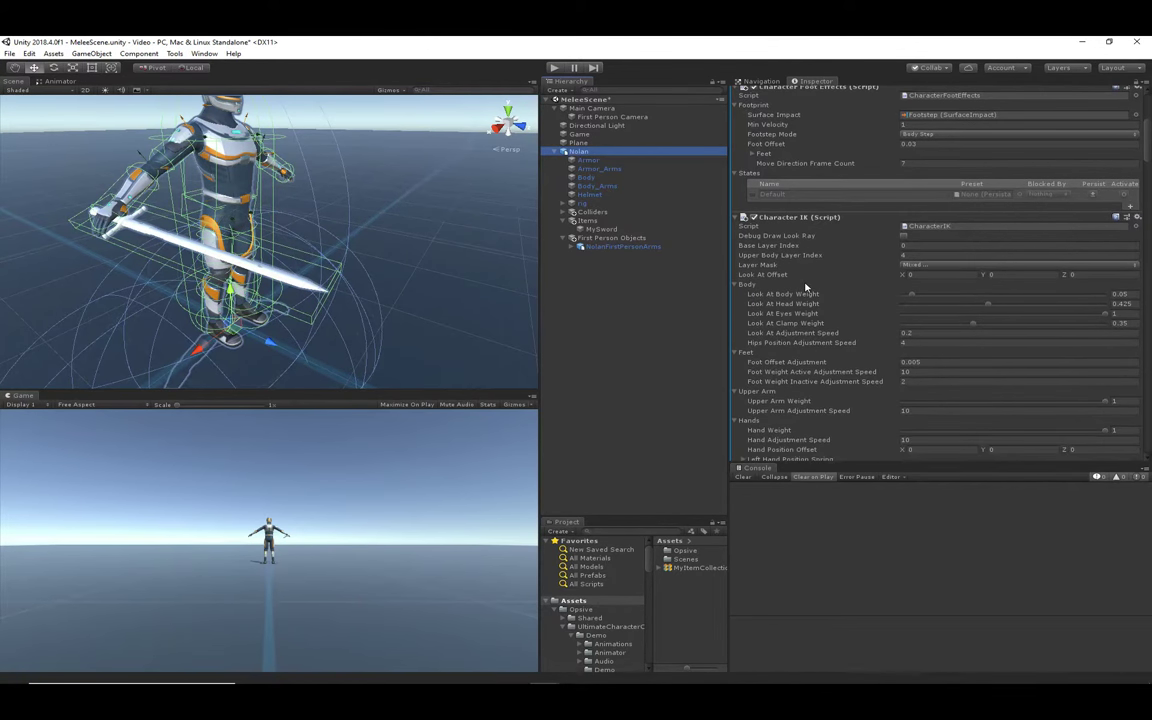
scroll(812, 285, down, 1)
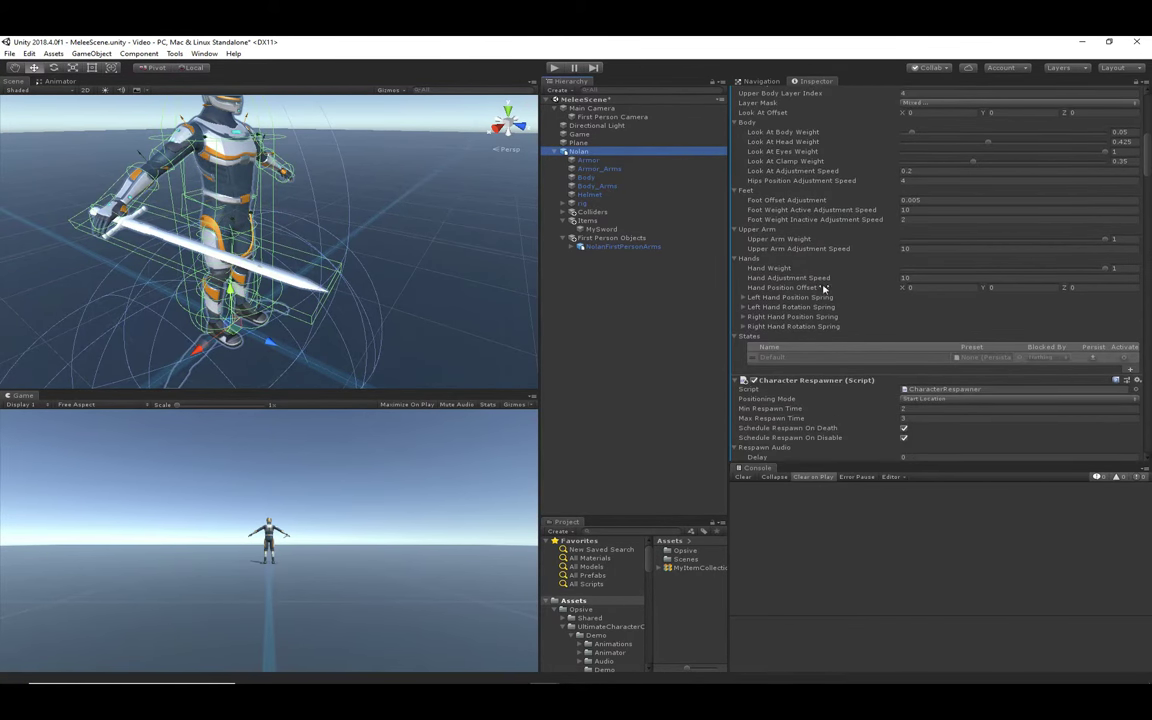
click(1129, 369)
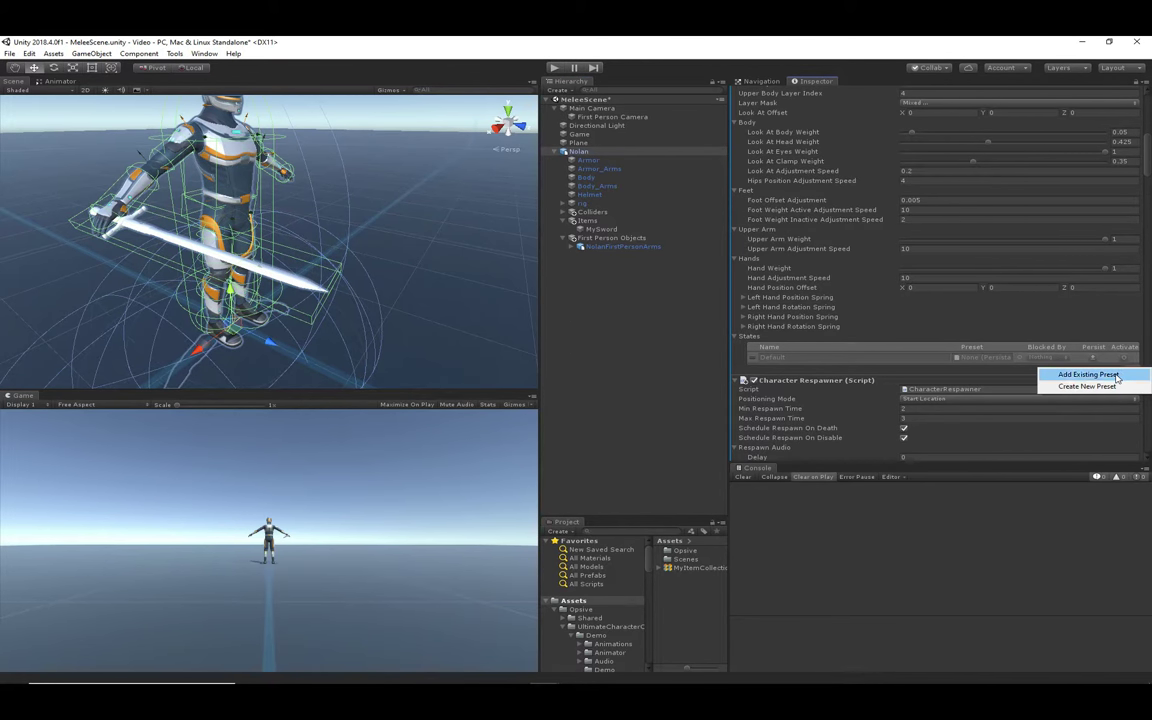
click(1109, 375)
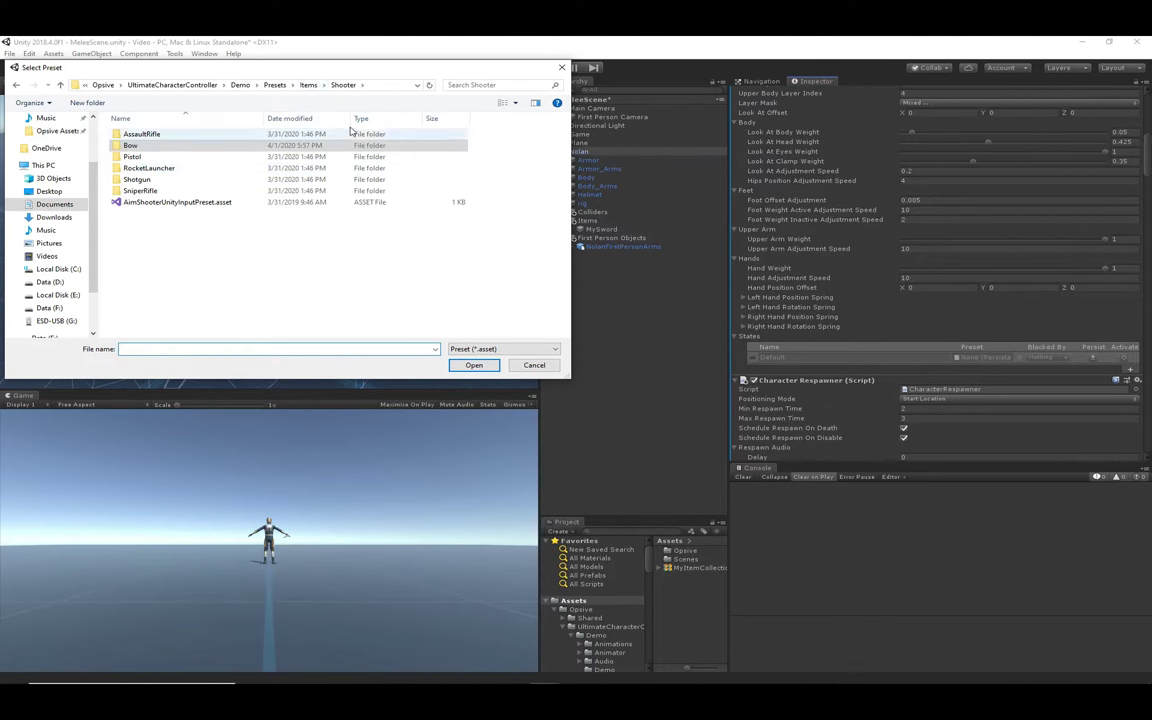
click(310, 85)
double_click(132, 157)
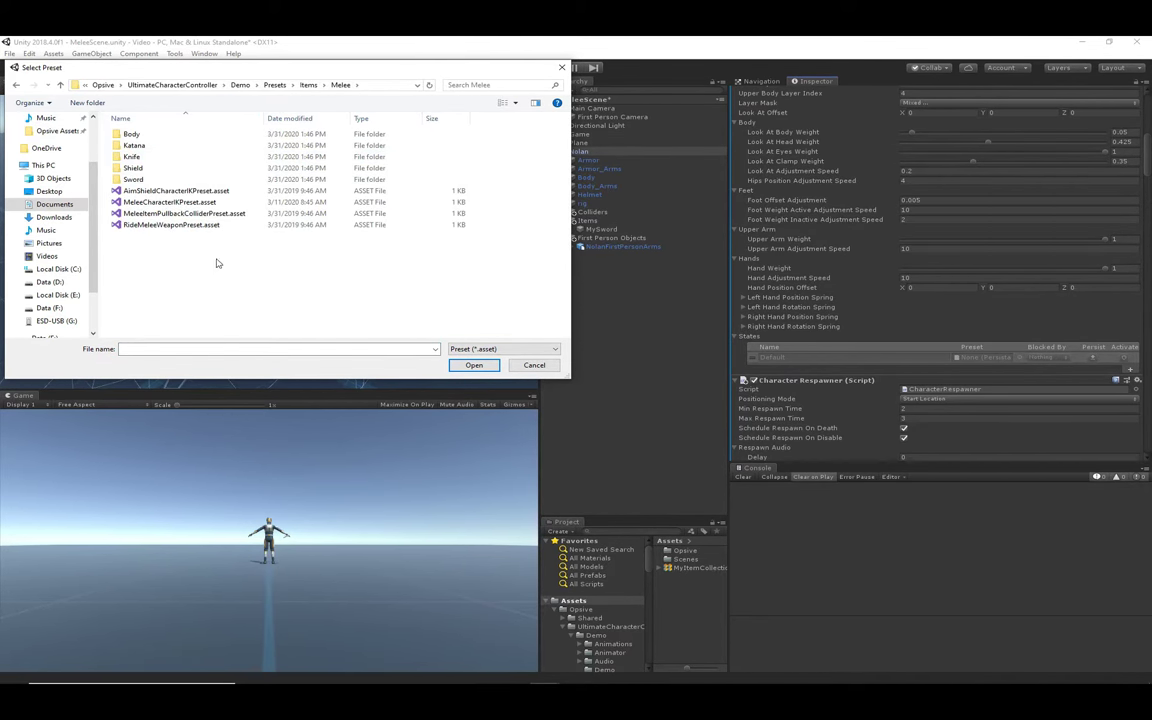
double_click(168, 202)
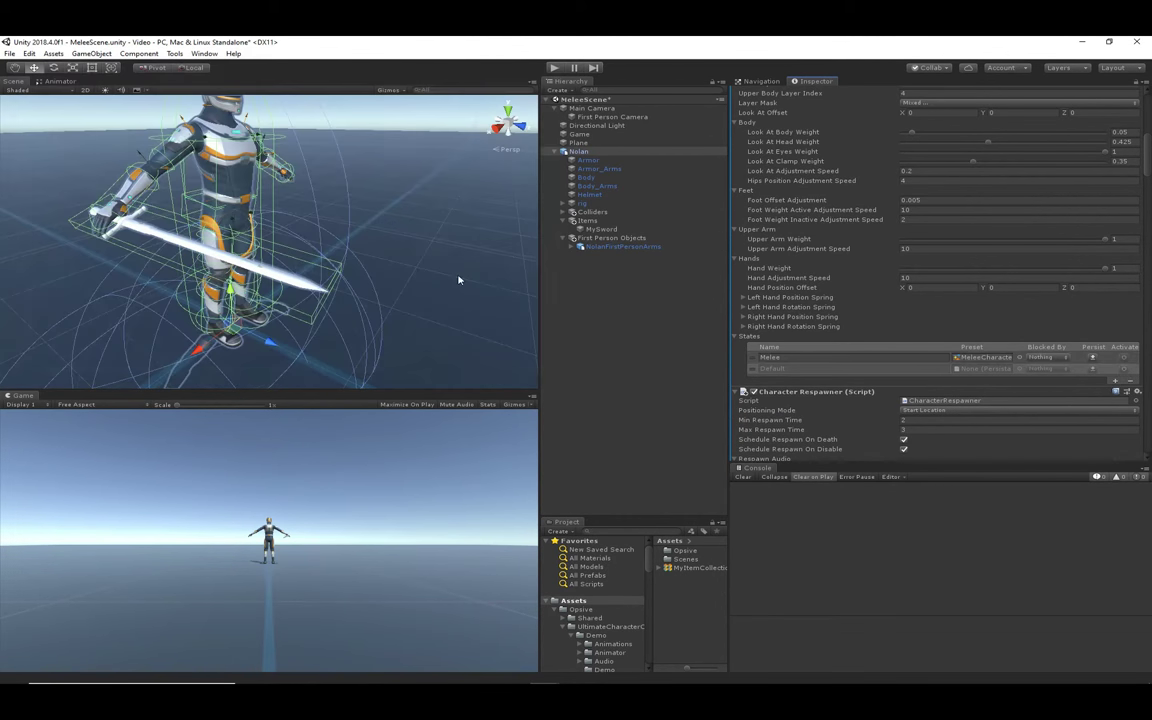
click(818, 356)
text(Sword)
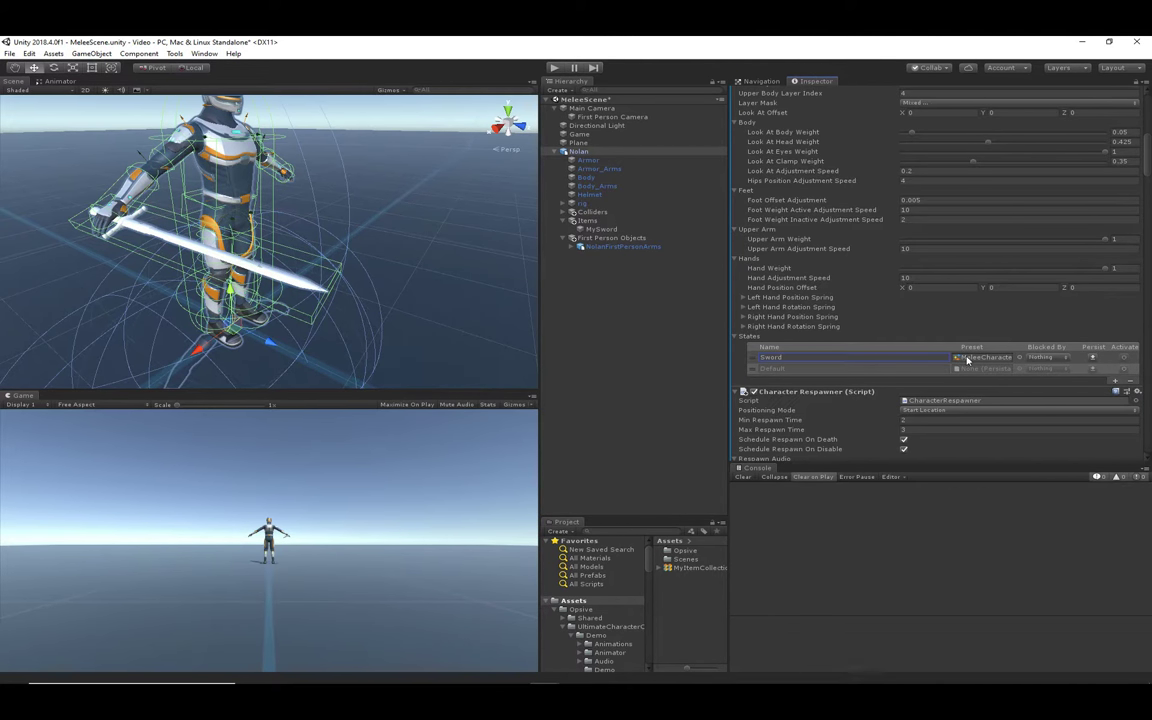
Locate the MeleeCharacterIKPreset asset, inspect its overridden Character IK property, and reselect Nolan.
click(966, 358)
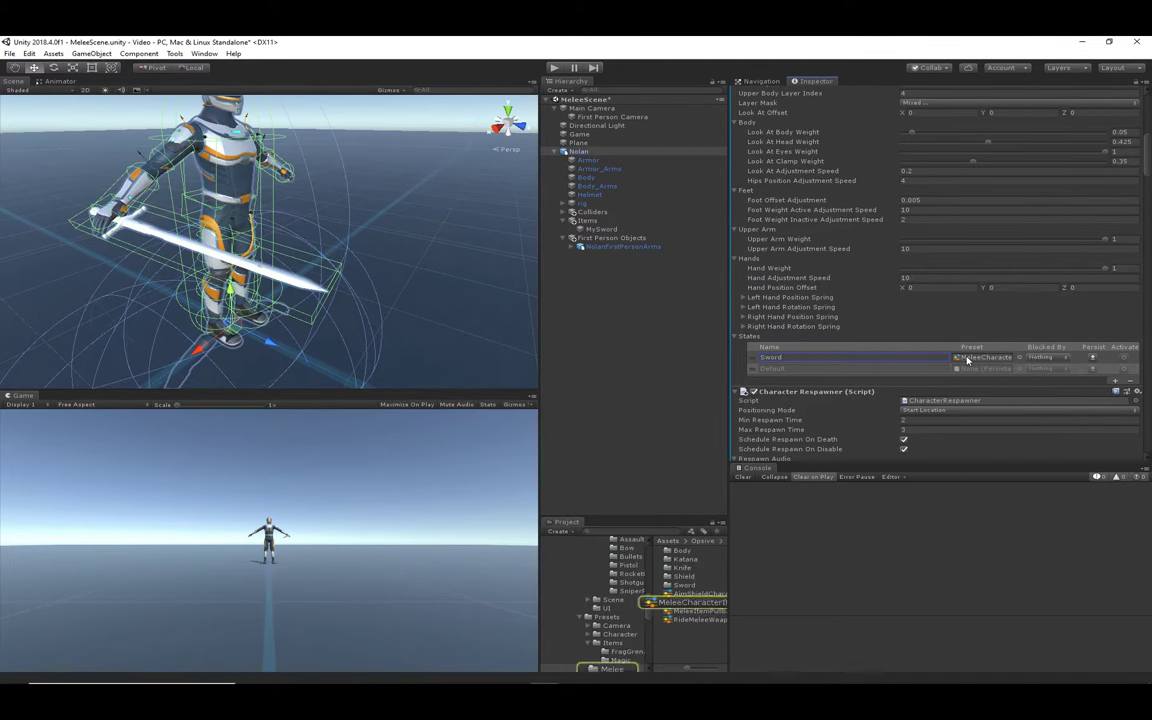
click(700, 603)
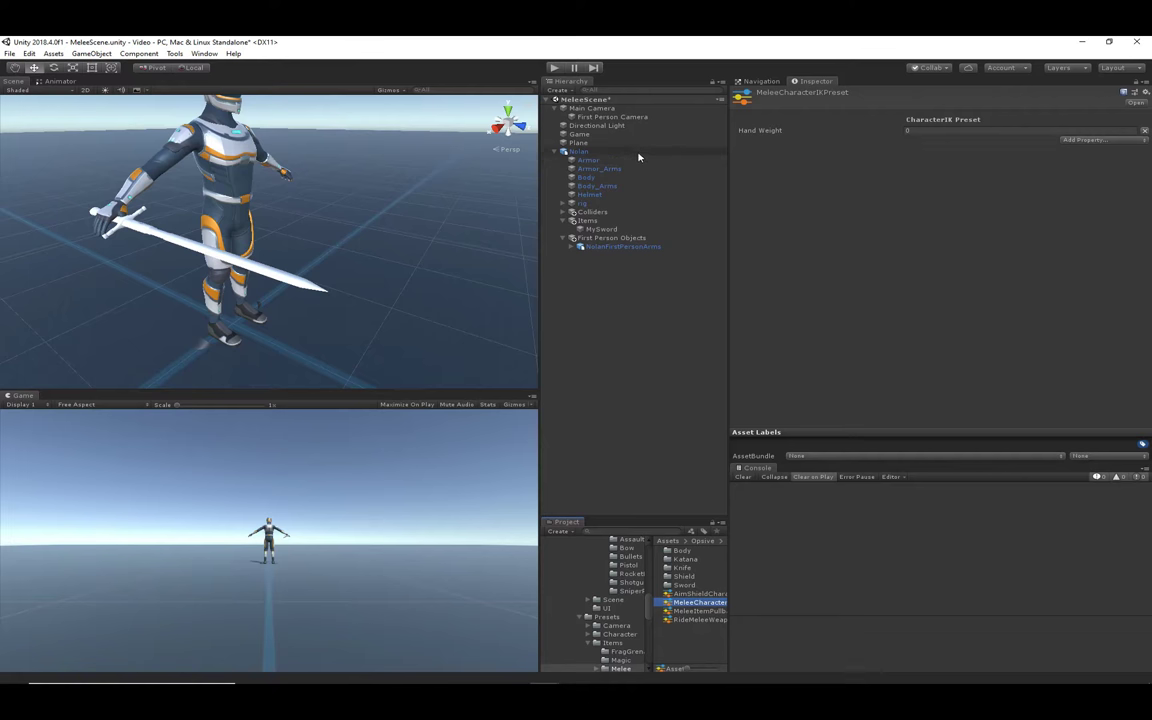
click(579, 151)
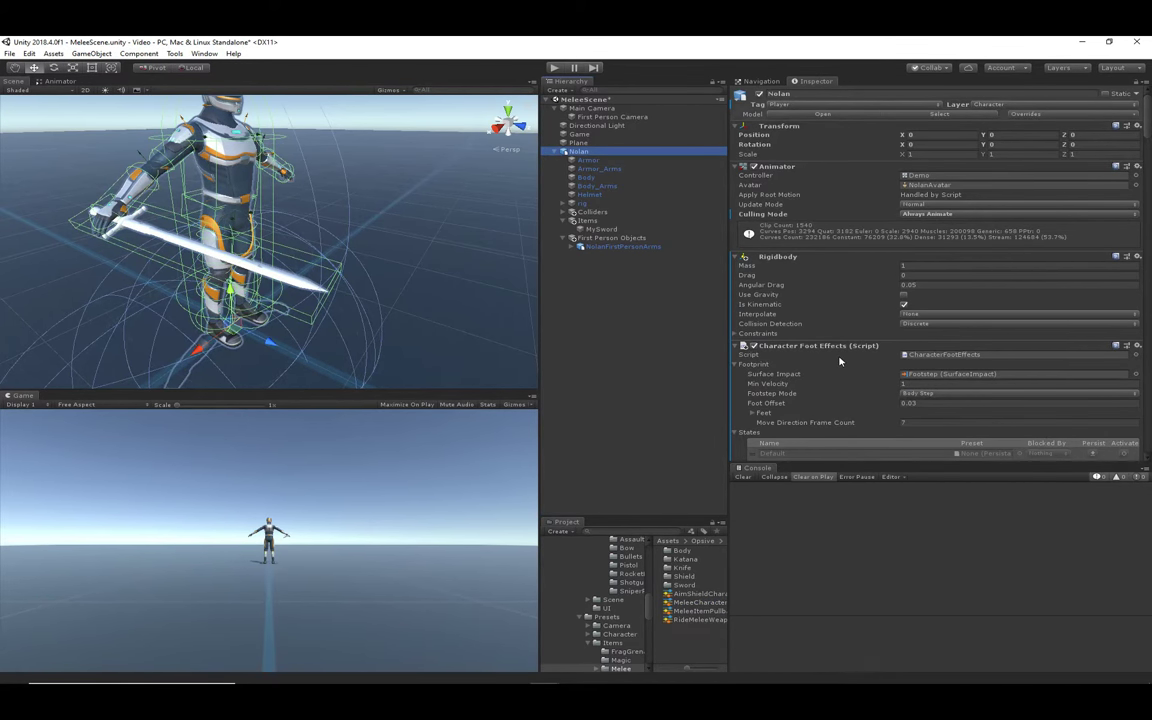
Set the State of Item Set 0 in Nolan's Item Set Manager to Sword, matching the Character IK state name.
scroll(840, 361, down, 15)
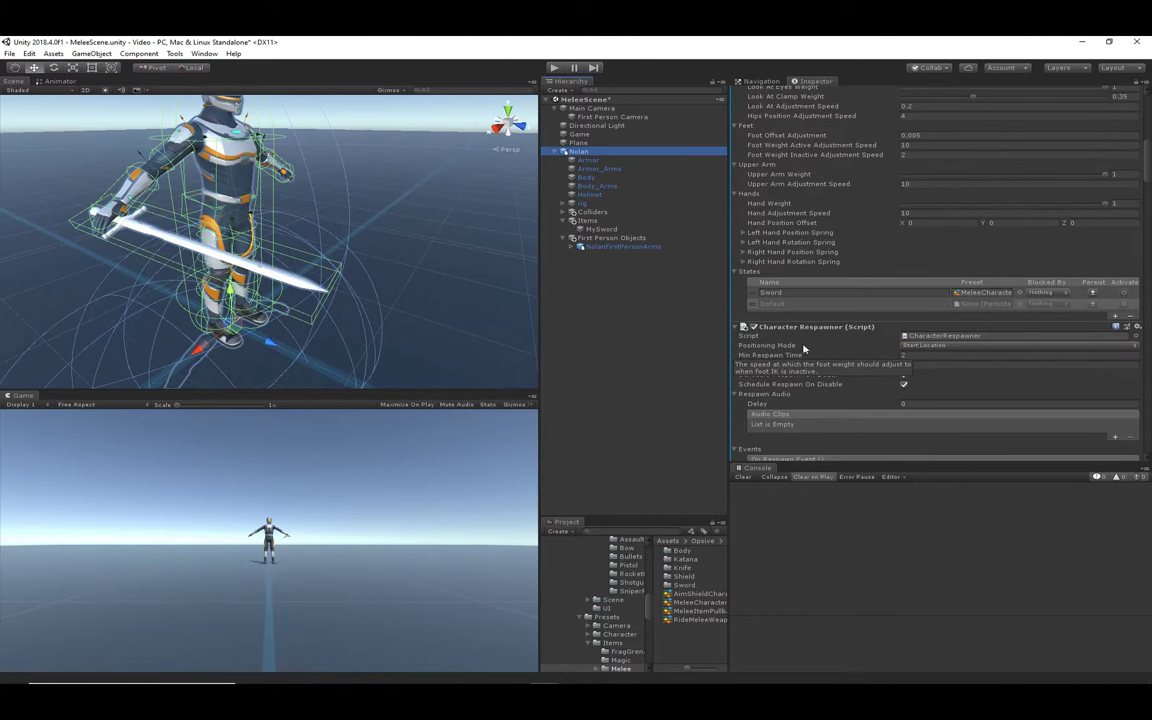
drag(790, 292, 703, 292)
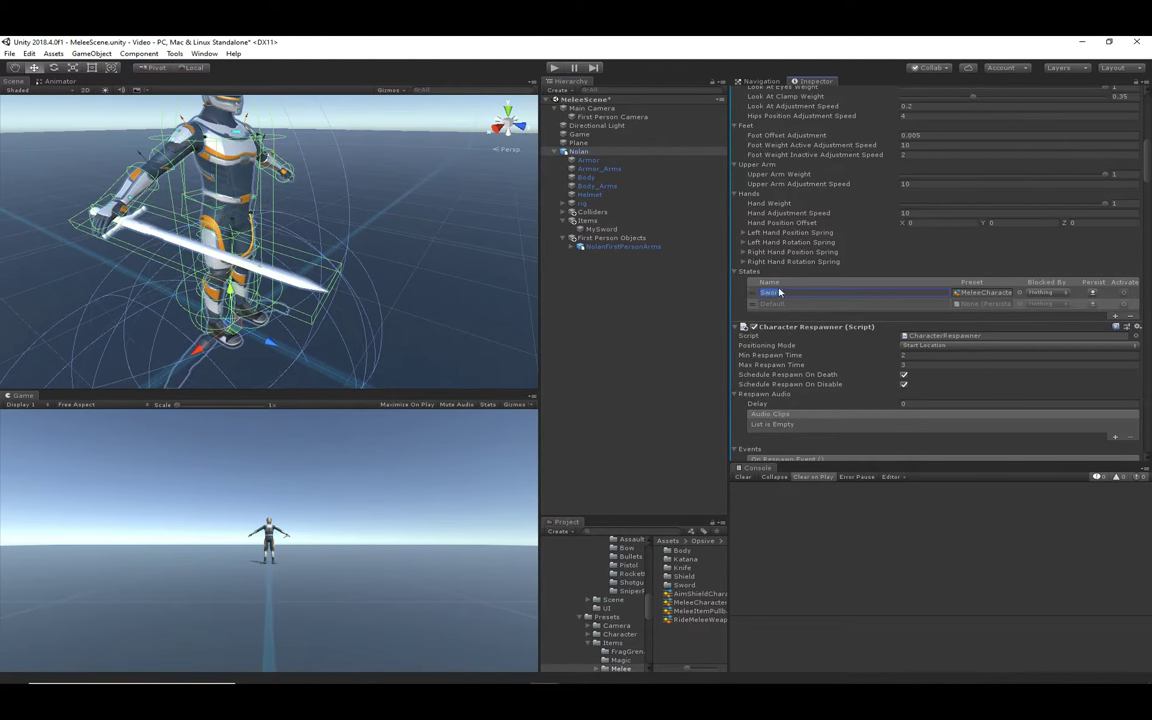
scroll(857, 327, down, 15)
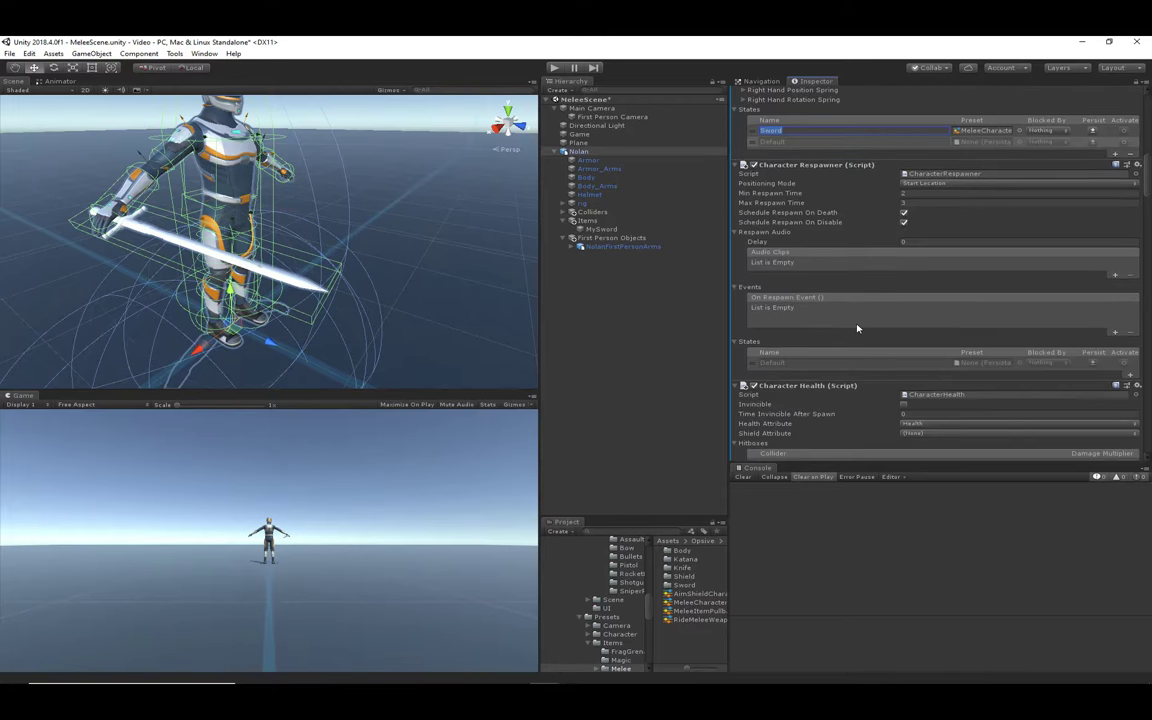
scroll(815, 321, down, 10)
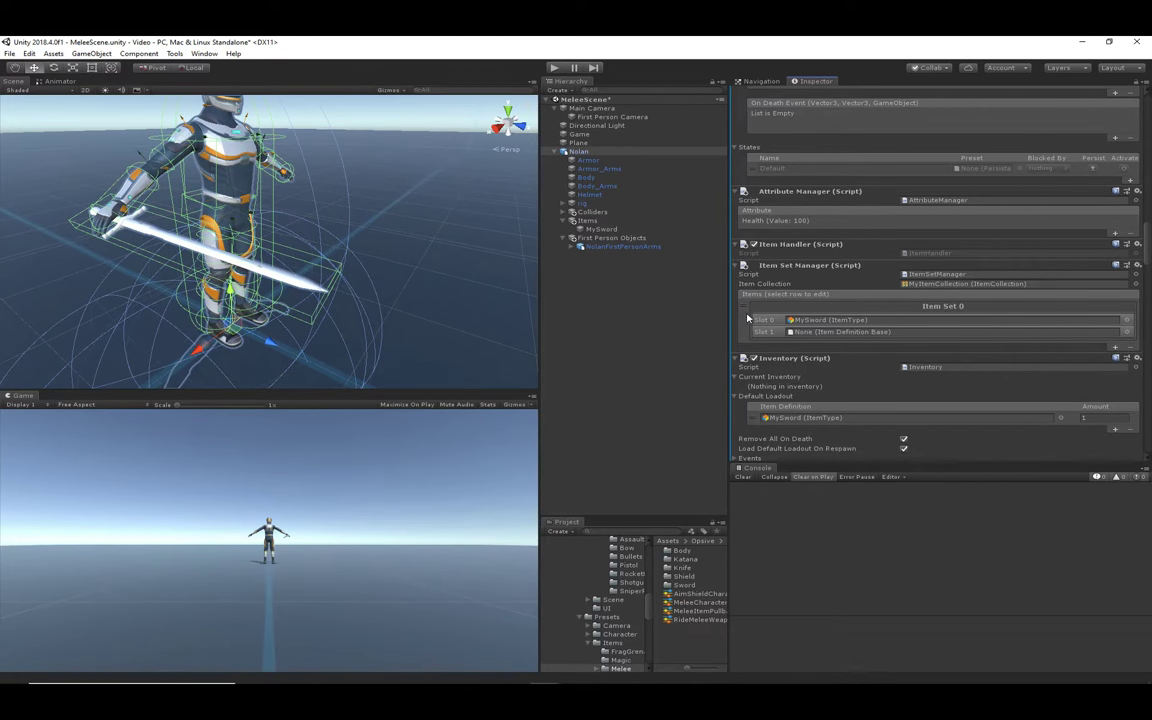
click(881, 329)
click(966, 369)
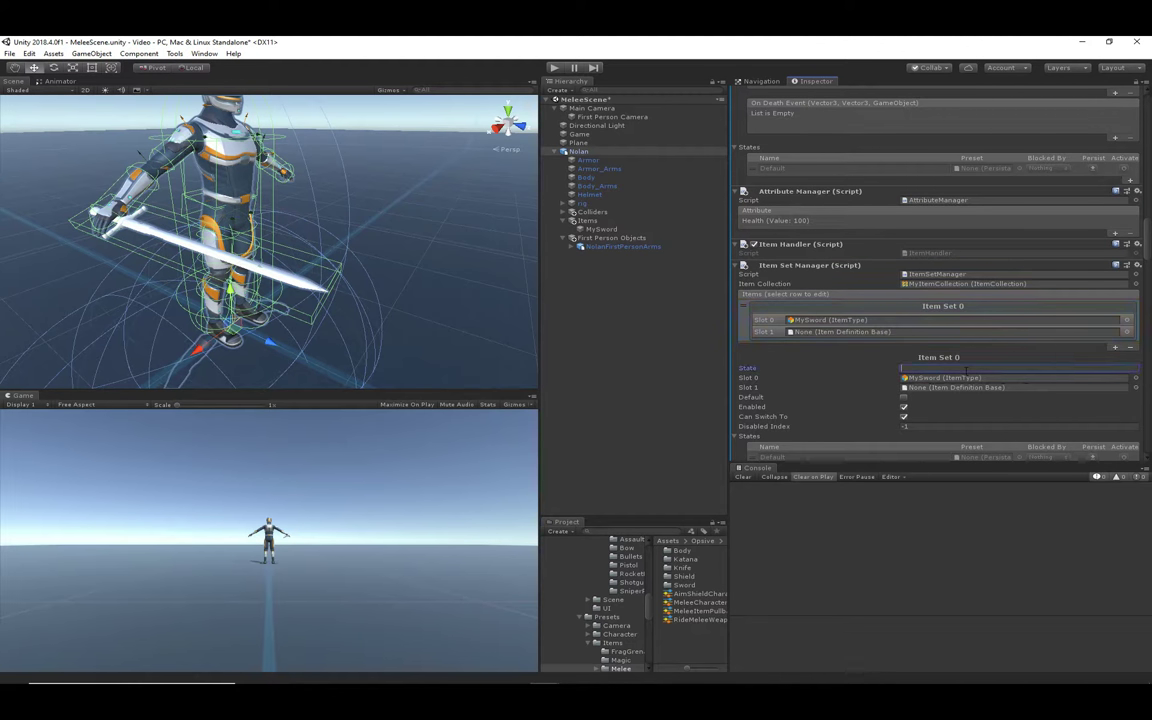
text(Sword)
click(603, 268)
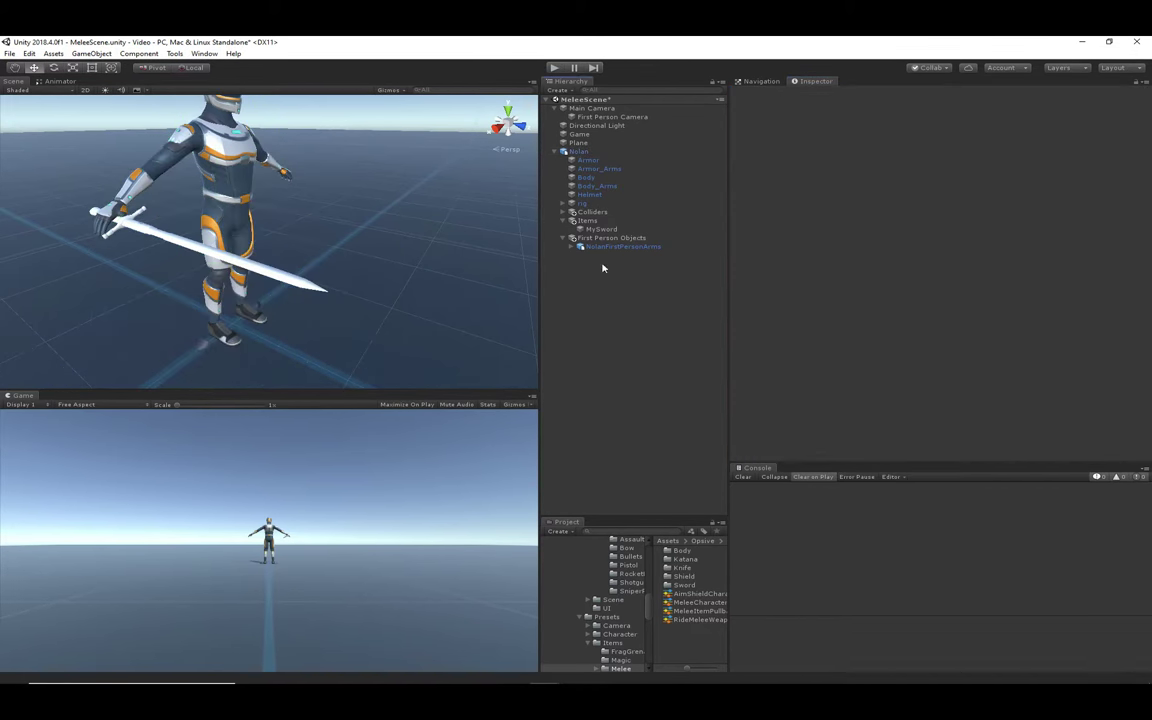
Play the scene, test the sword attacks in third-person and first-person view, inspect Nolan's pose, and stop the scene.
click(557, 69)
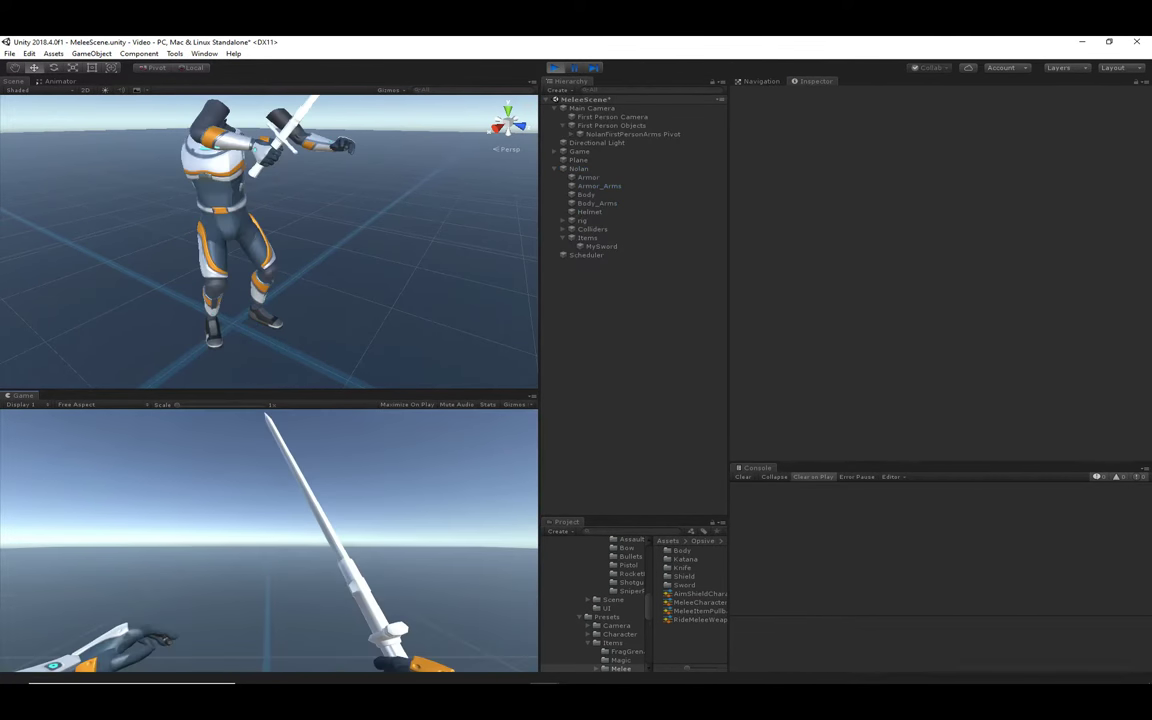
key(v)
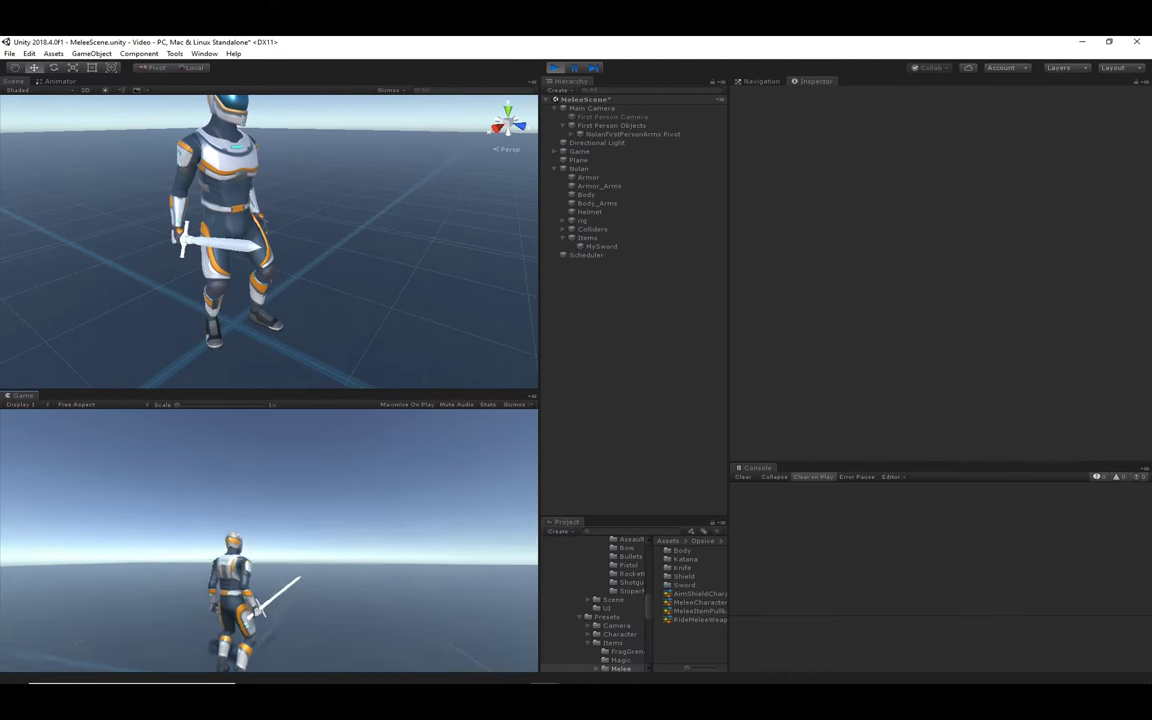
click(269, 540)
click(269, 540)
click(269, 540)
click(269, 540)
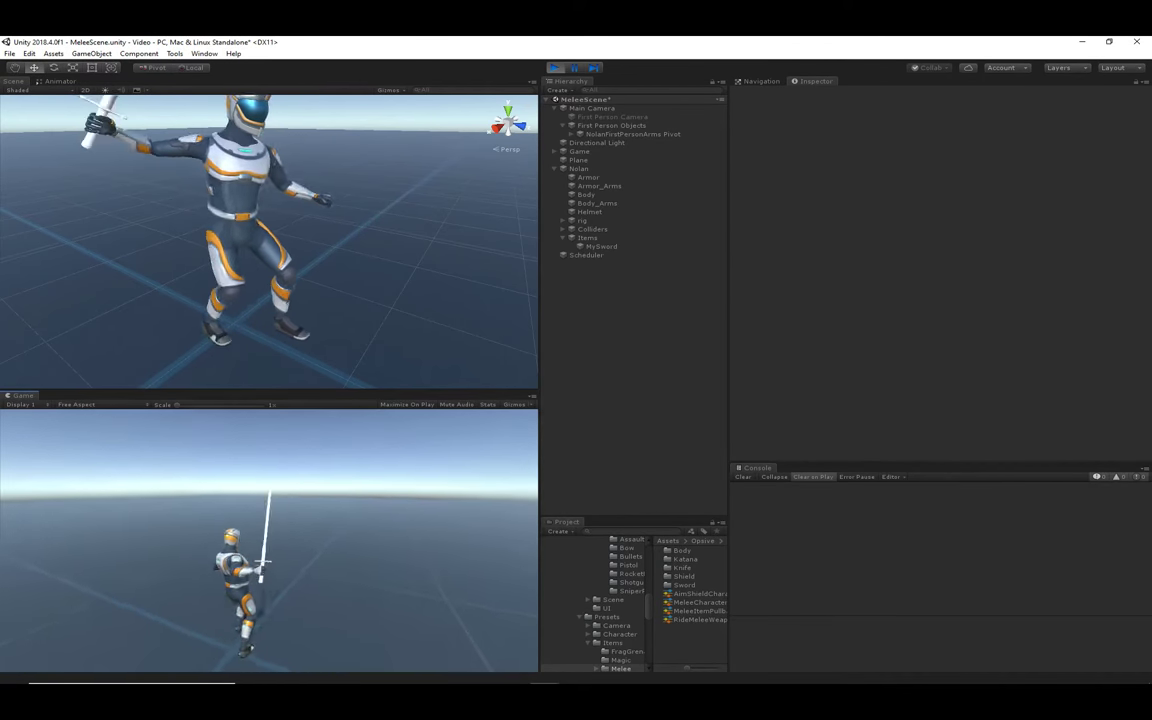
key(v)
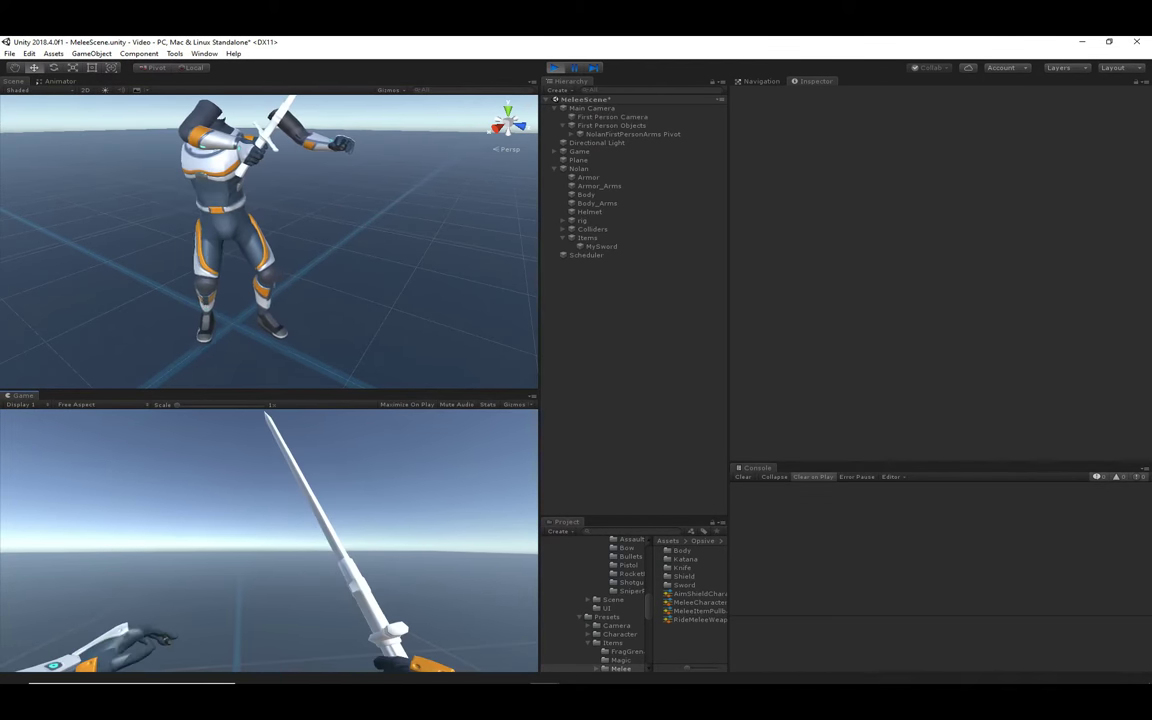
click(269, 540)
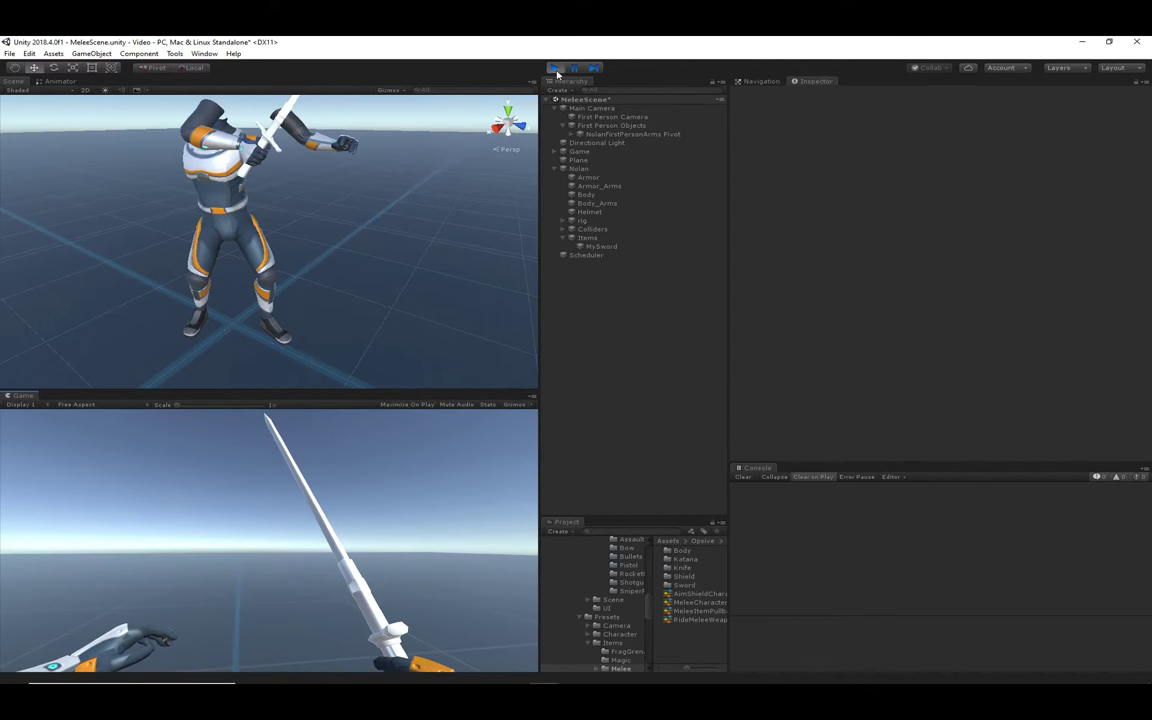
middle_drag(326, 175, 302, 243)
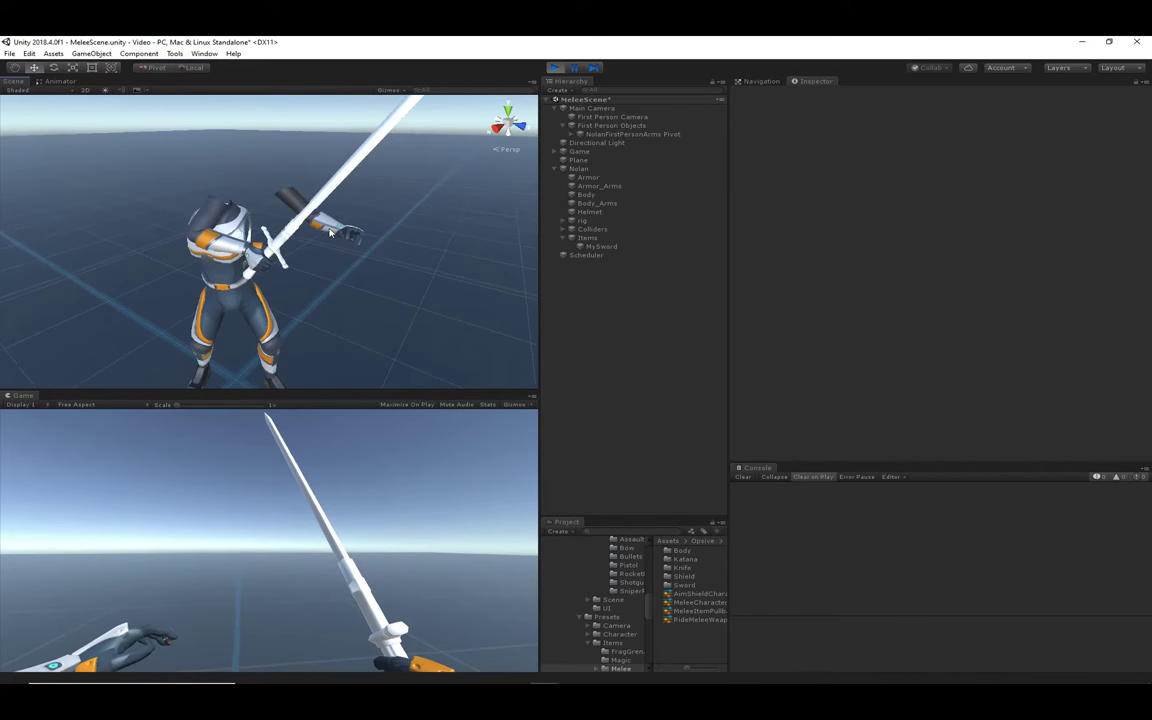
scroll(302, 243, down, 2)
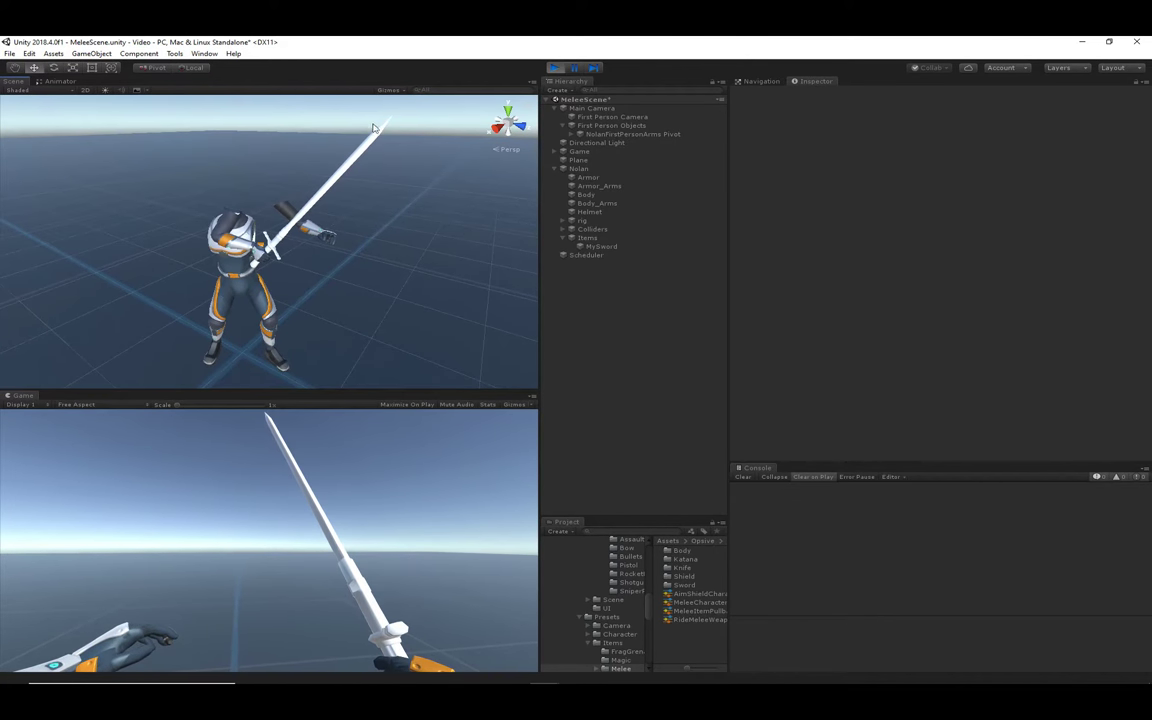
click(554, 68)
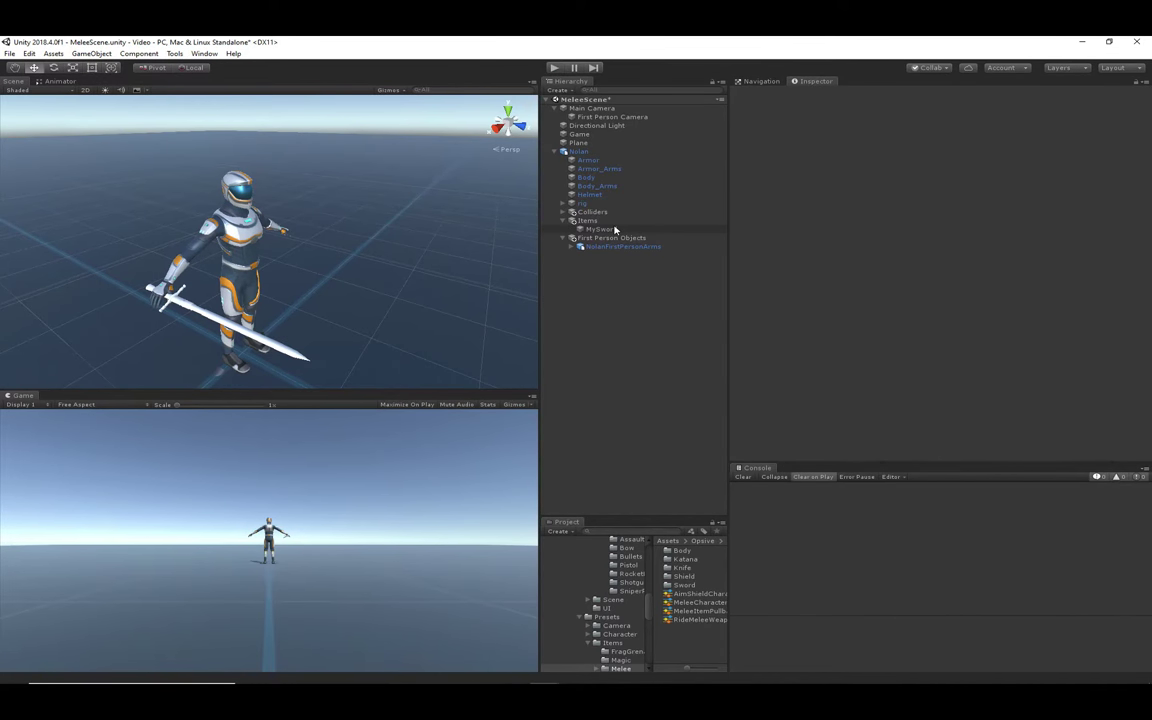
Assign the Trail prefab to the Trail field of MySword's Melee Weapon component.
click(612, 229)
scroll(877, 372, down, 6)
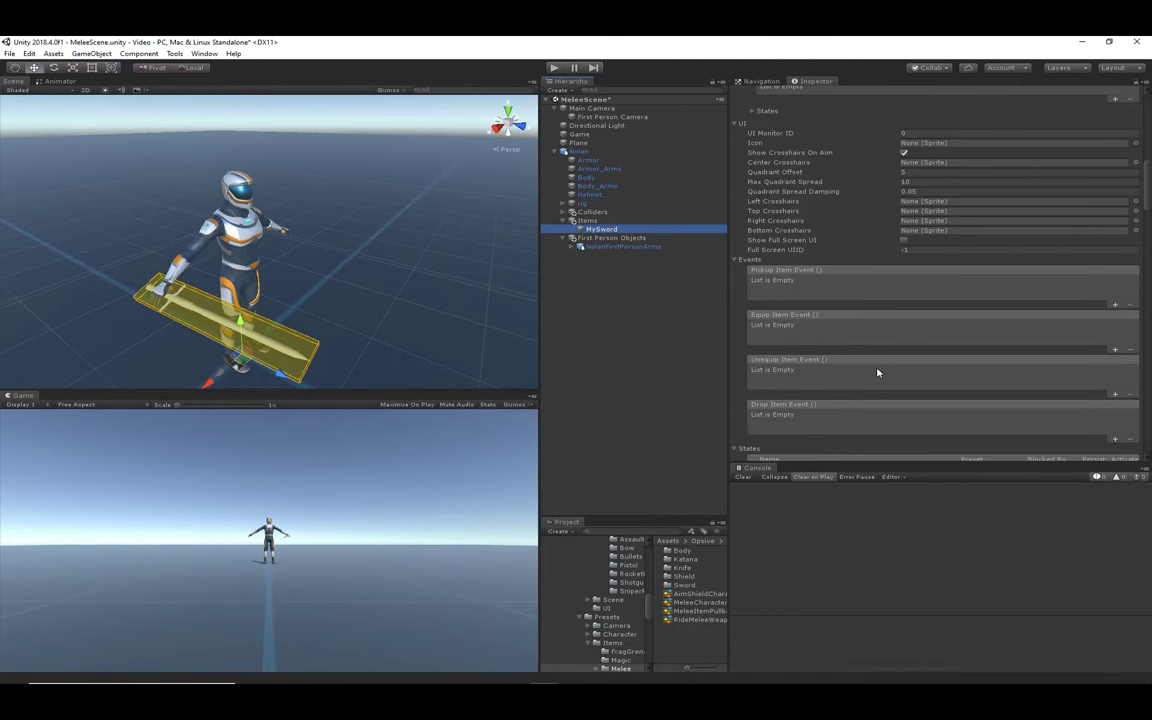
scroll(877, 372, down, 15)
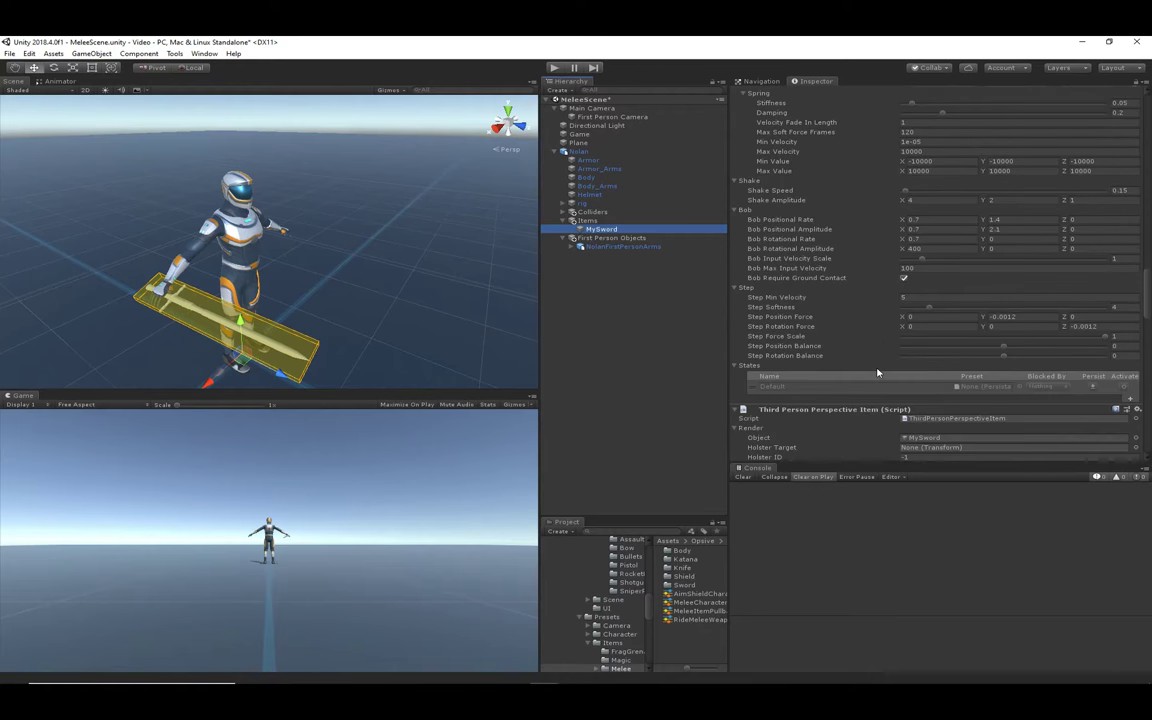
scroll(877, 372, down, 15)
scroll(877, 372, down, 4)
scroll(877, 372, down, 2)
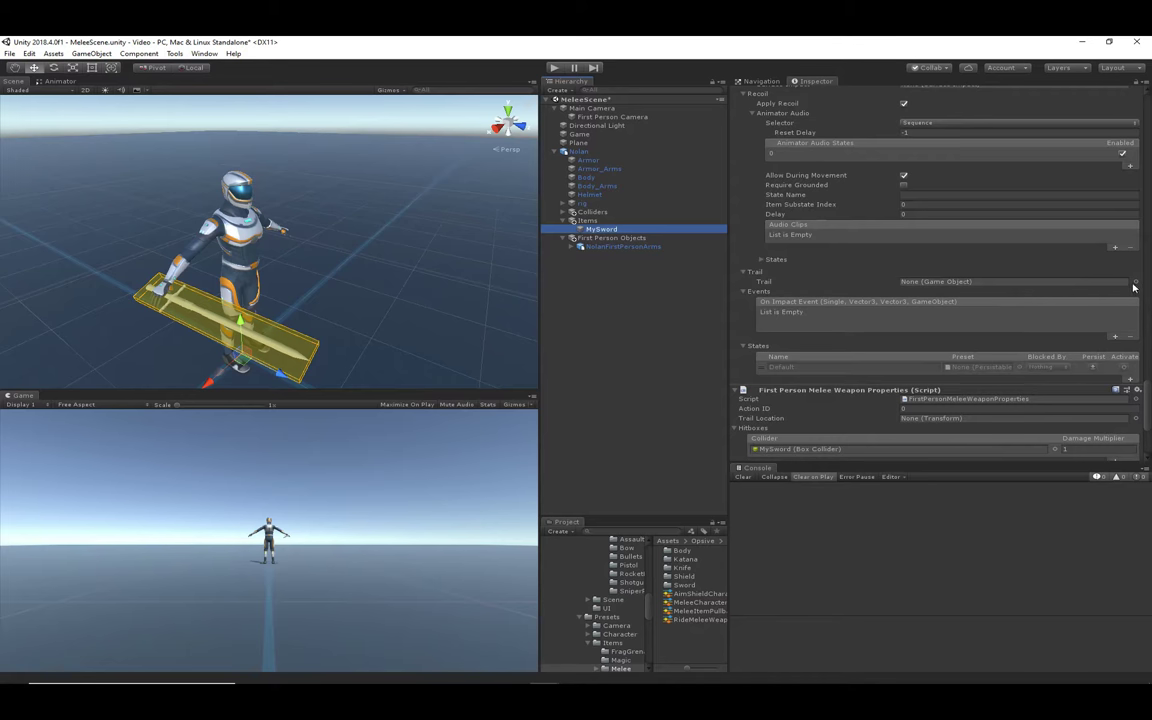
click(1136, 283)
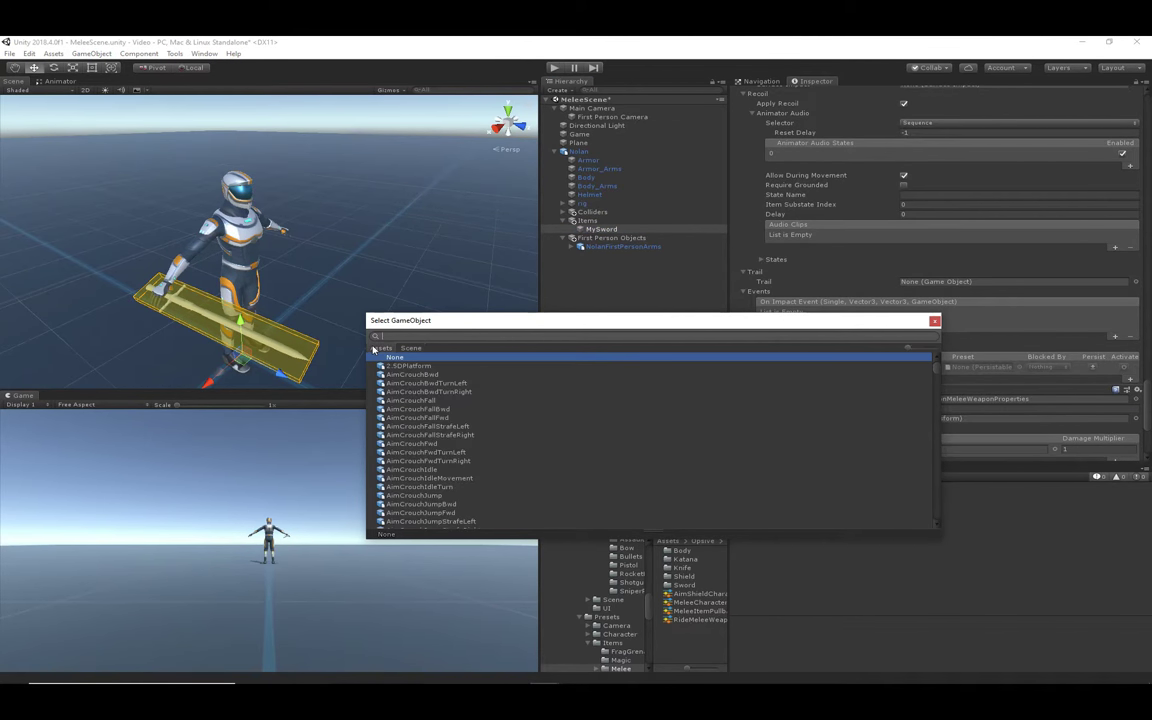
text(trail)
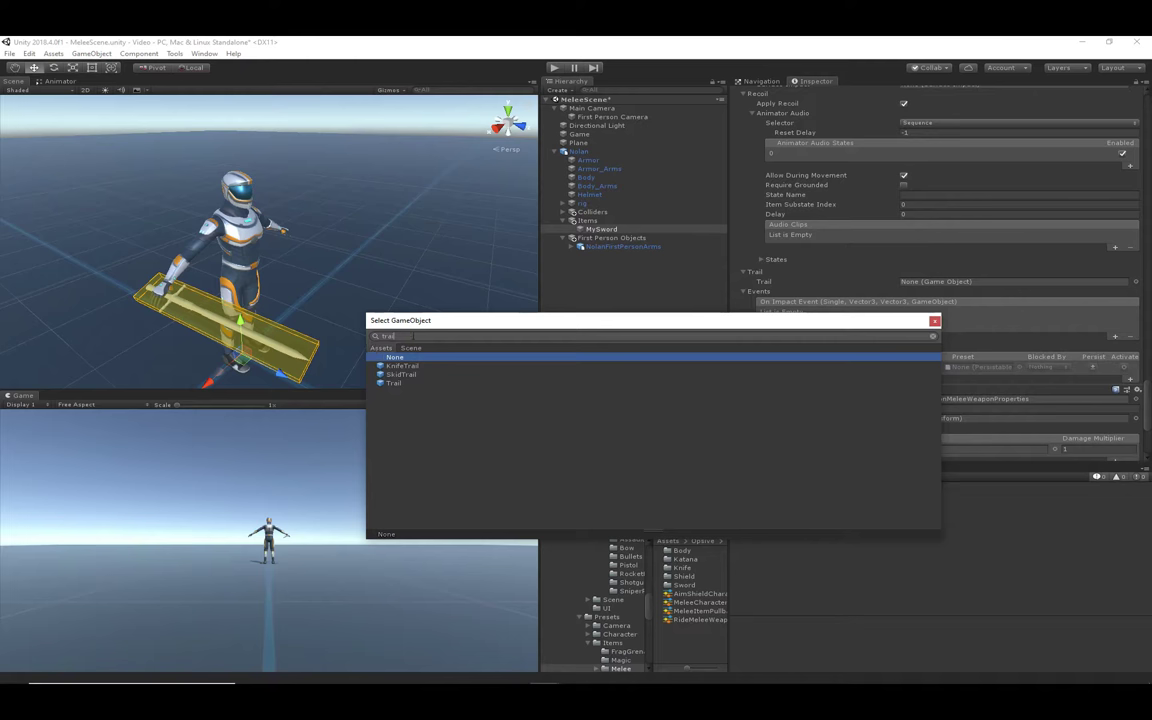
click(395, 384)
double_click(395, 384)
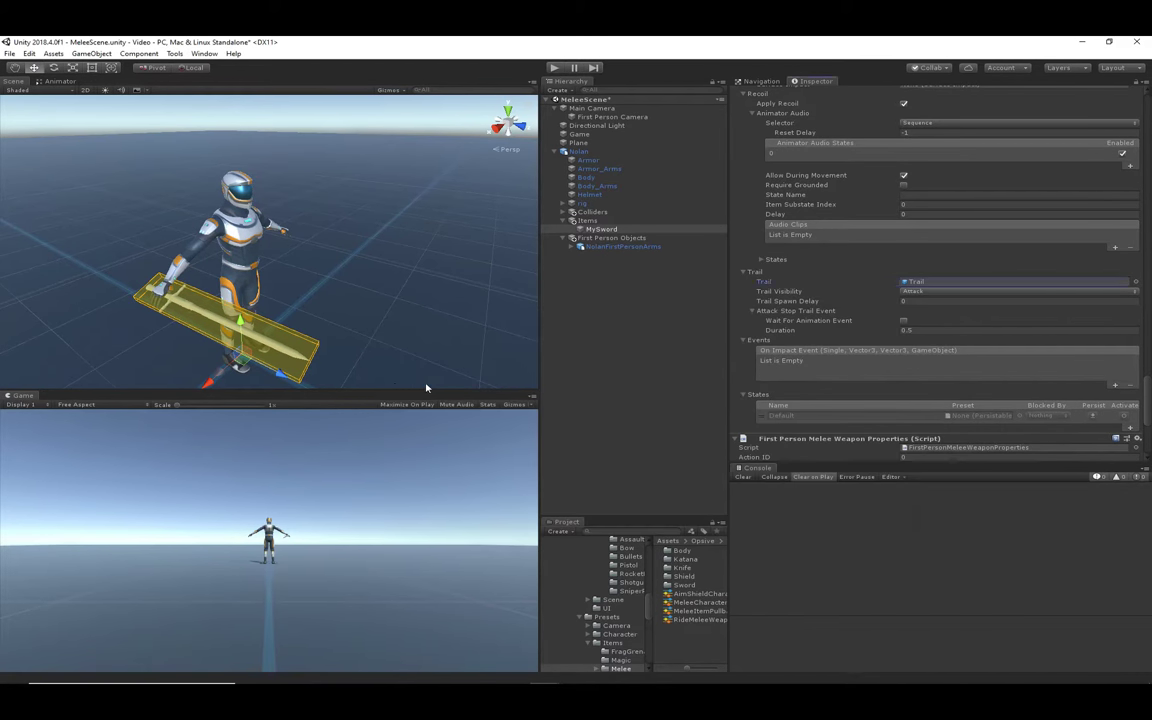
Locate the Trail prefab assigned to MySword's Melee Weapon component and open it to inspect its settings.
drag(0, 180, 336, 149)
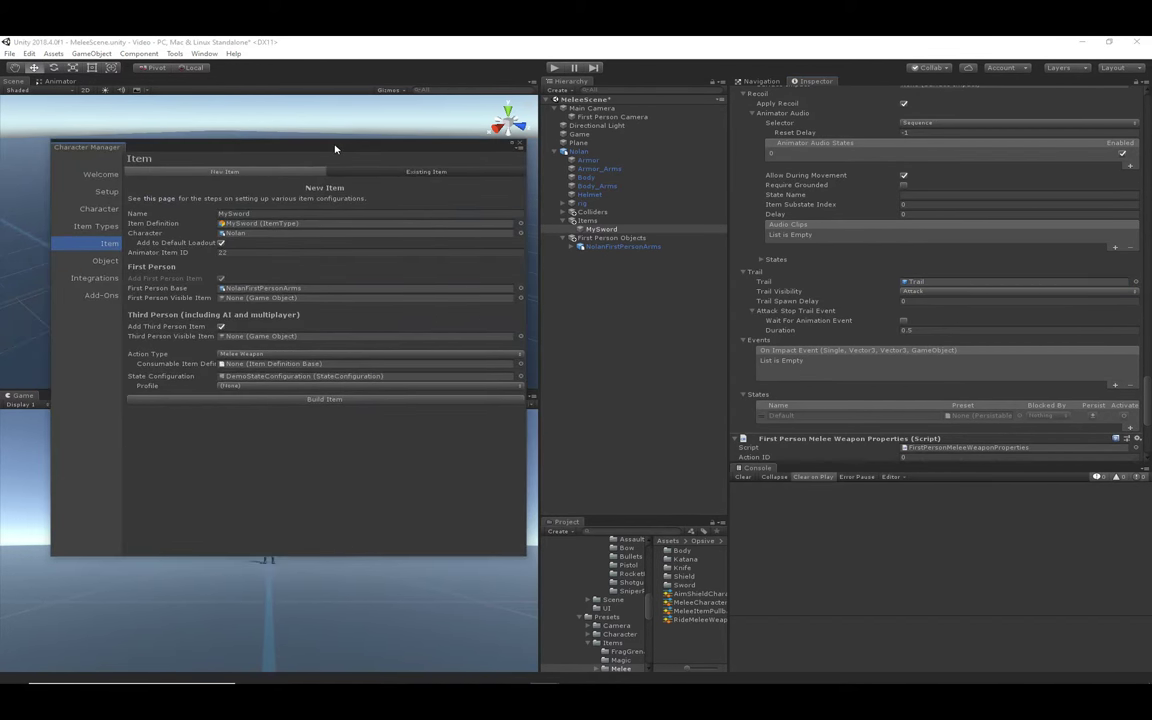
click(918, 283)
click(676, 629)
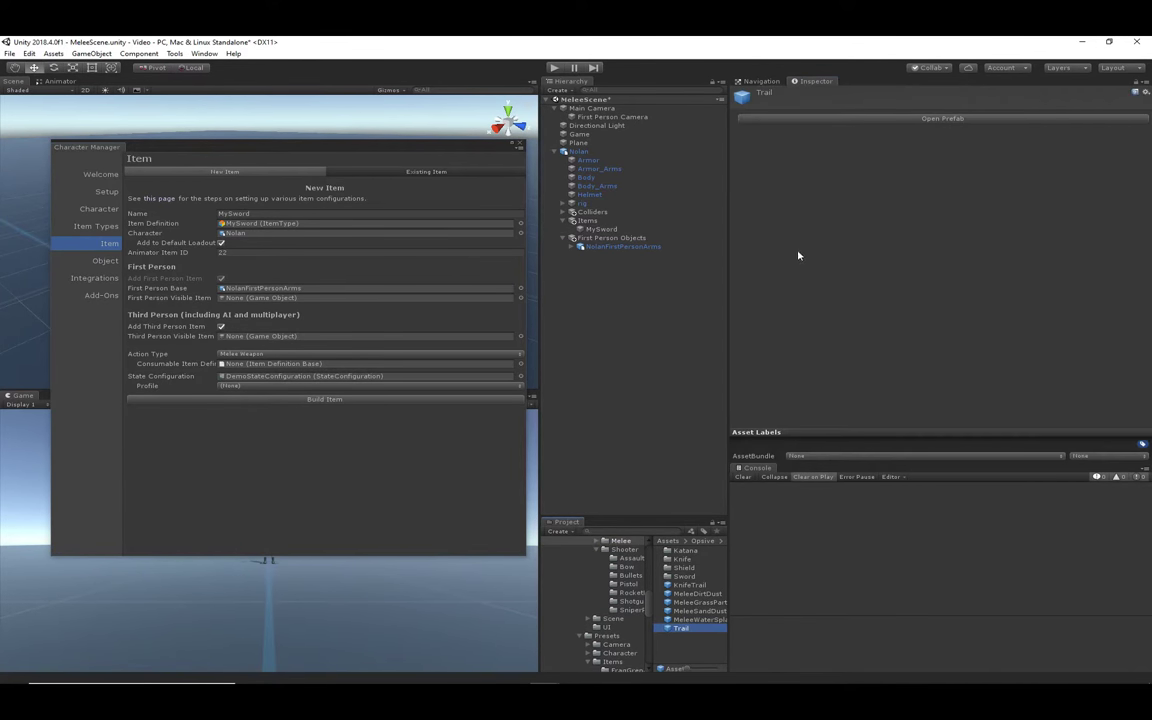
click(957, 120)
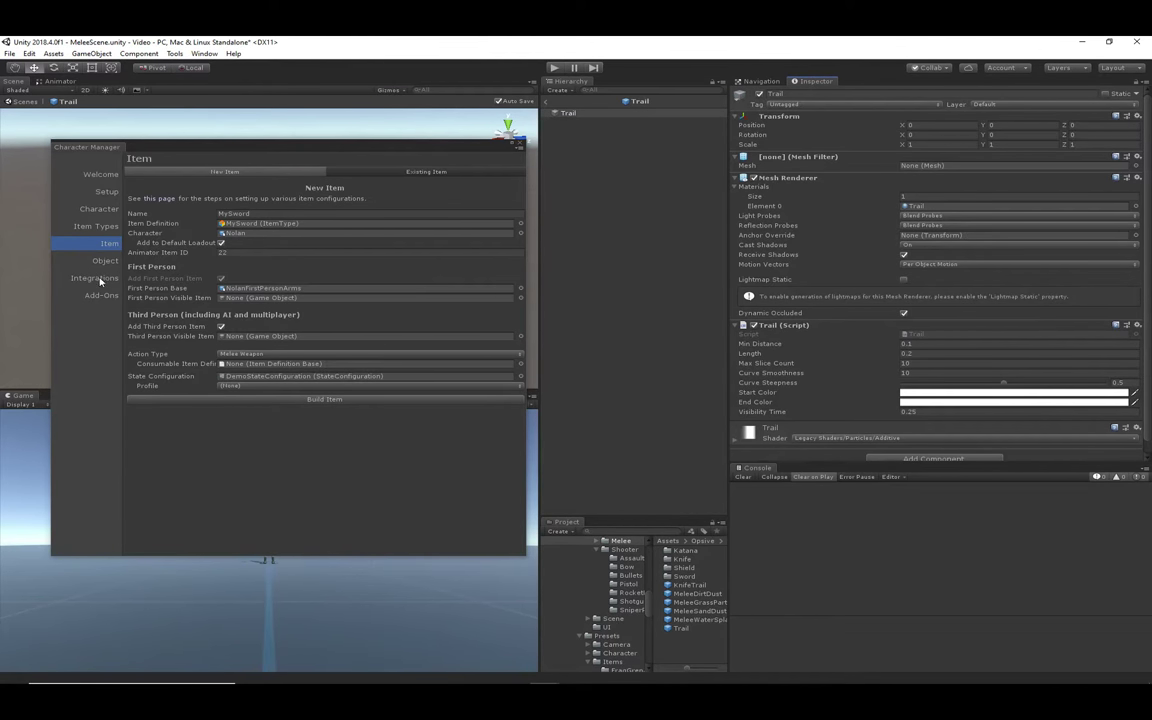
Look up the Melee Trail object type in the Character Manager's Object Builder, and put the manager away.
click(104, 262)
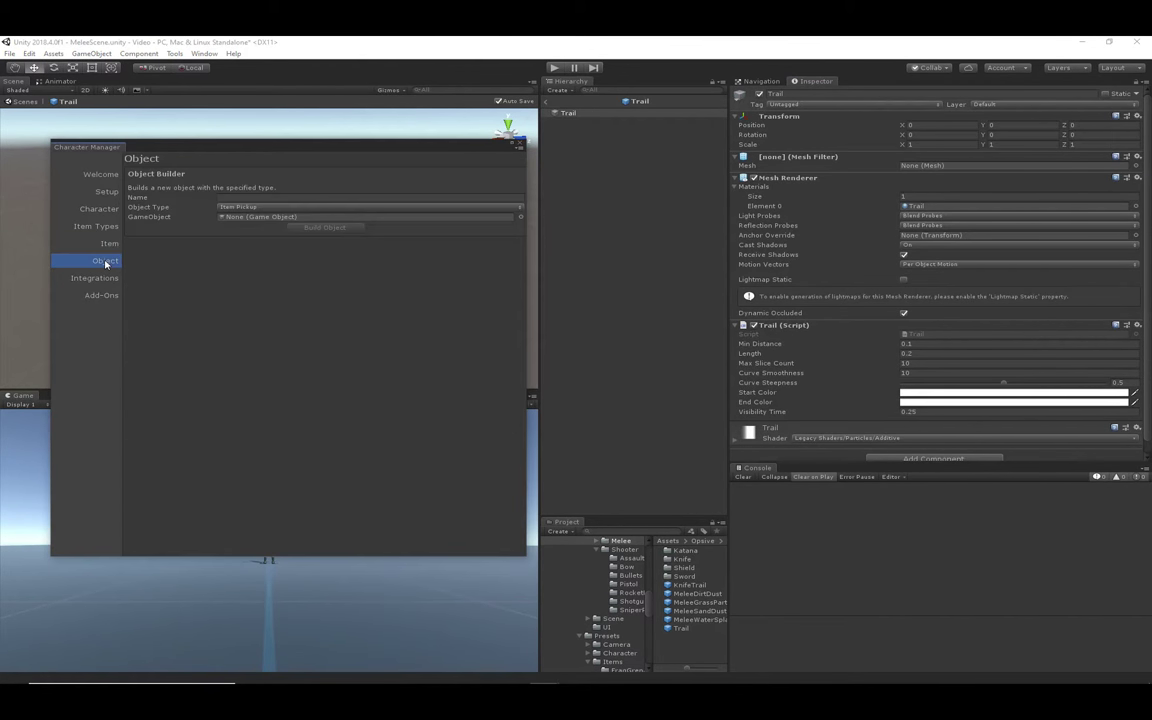
click(236, 206)
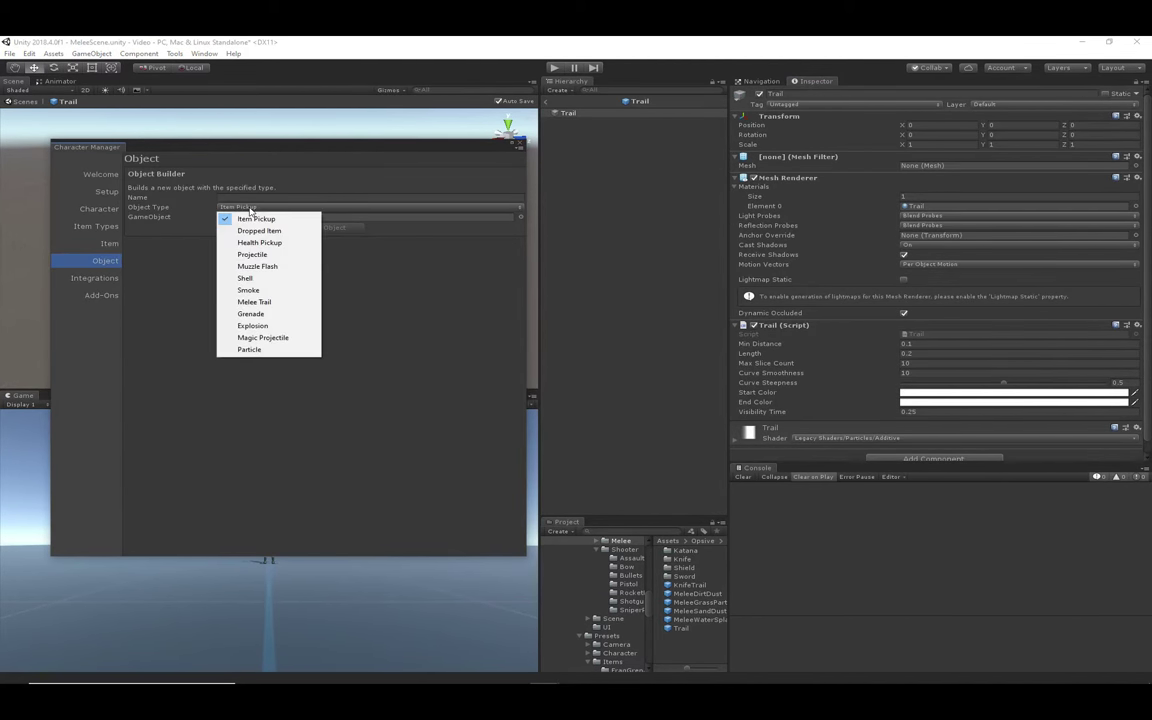
click(268, 301)
click(270, 207)
click(529, 141)
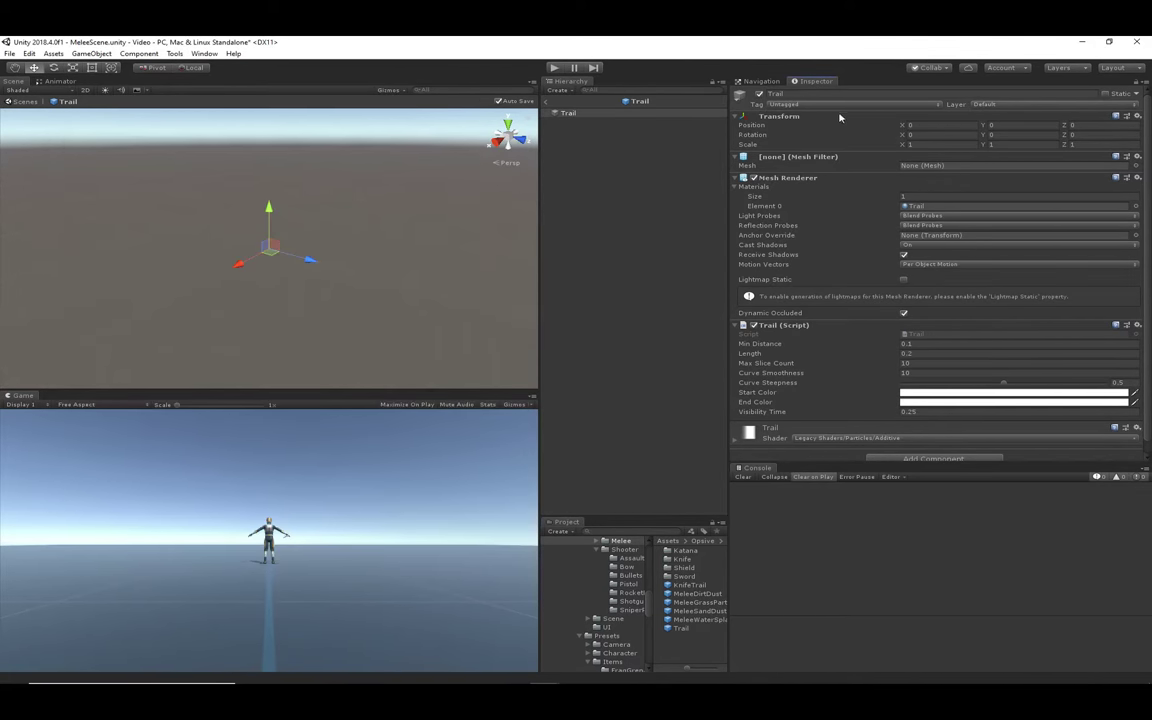
Review the Trail prefab's components and return to the MeleeScene.
scroll(866, 410, down, 1)
scroll(843, 345, up, 1)
click(546, 102)
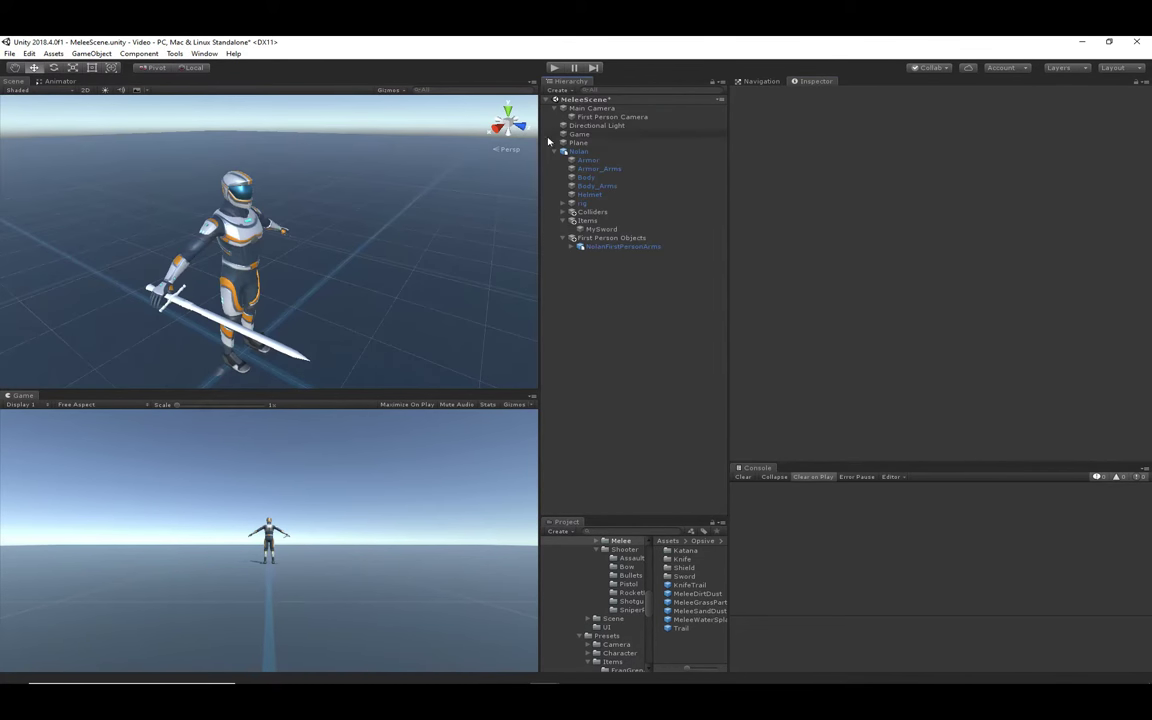
Examine the Trail Visibility options and the perspective-specific Trail Location fields of the MySword item under Nolan's Items.
click(204, 292)
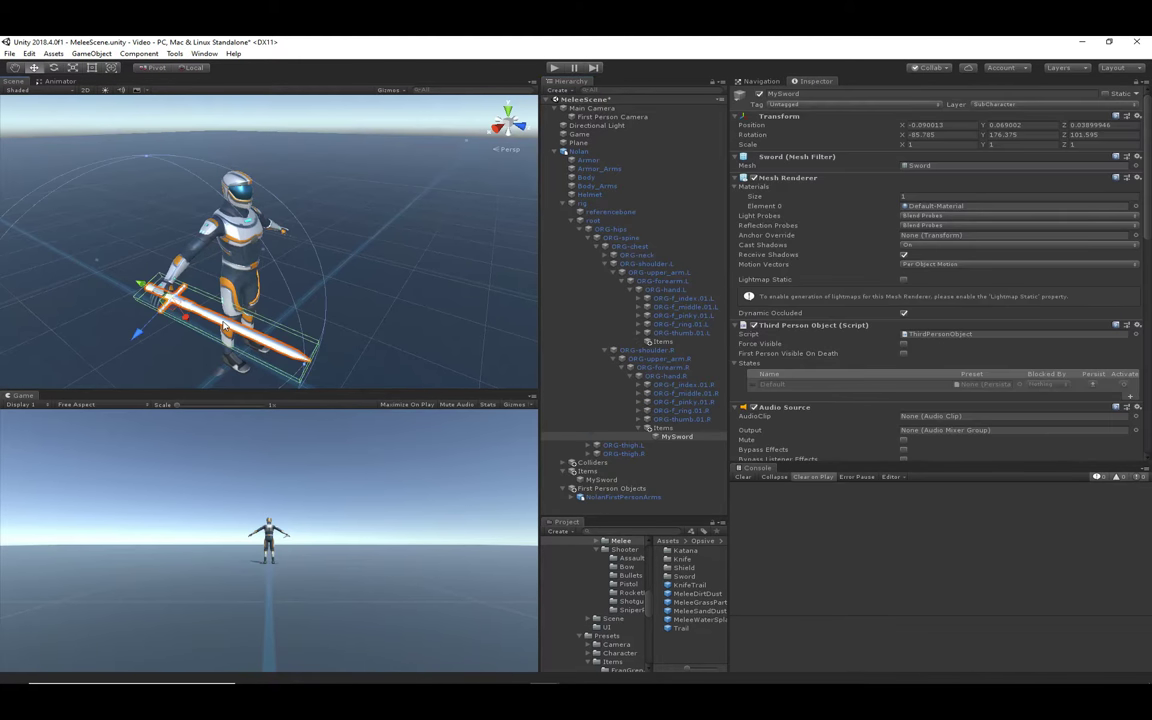
scroll(787, 410, down, 5)
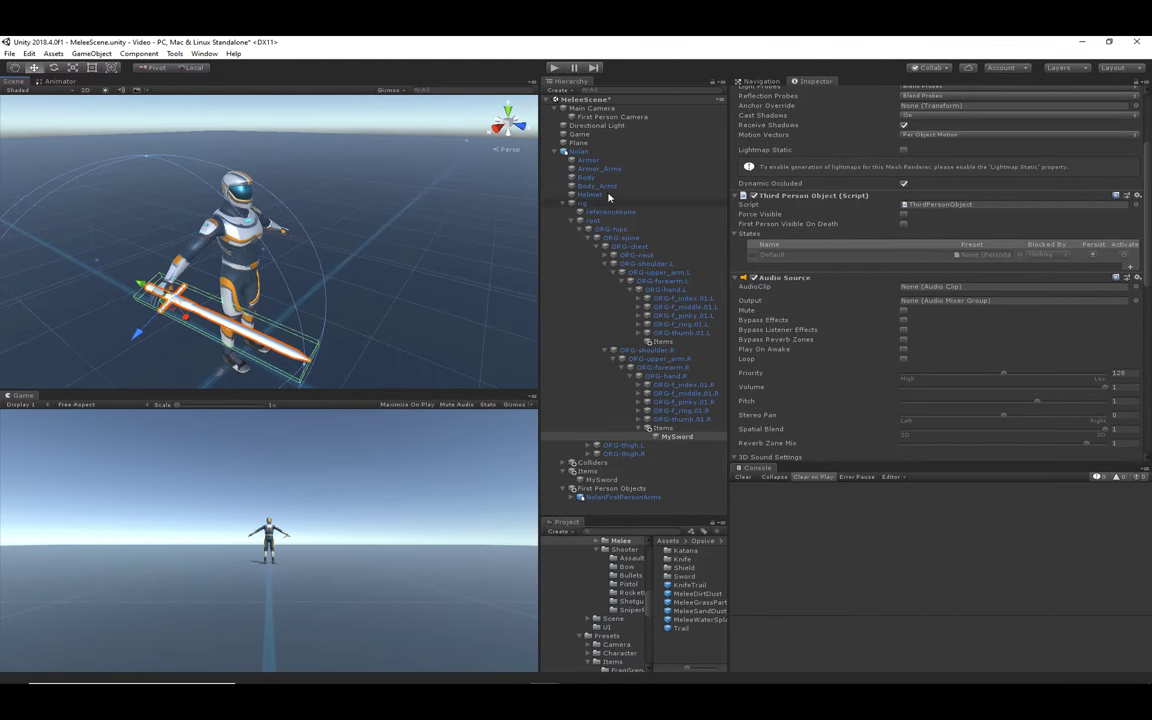
click(601, 480)
scroll(925, 365, down, 2)
scroll(925, 365, down, 10)
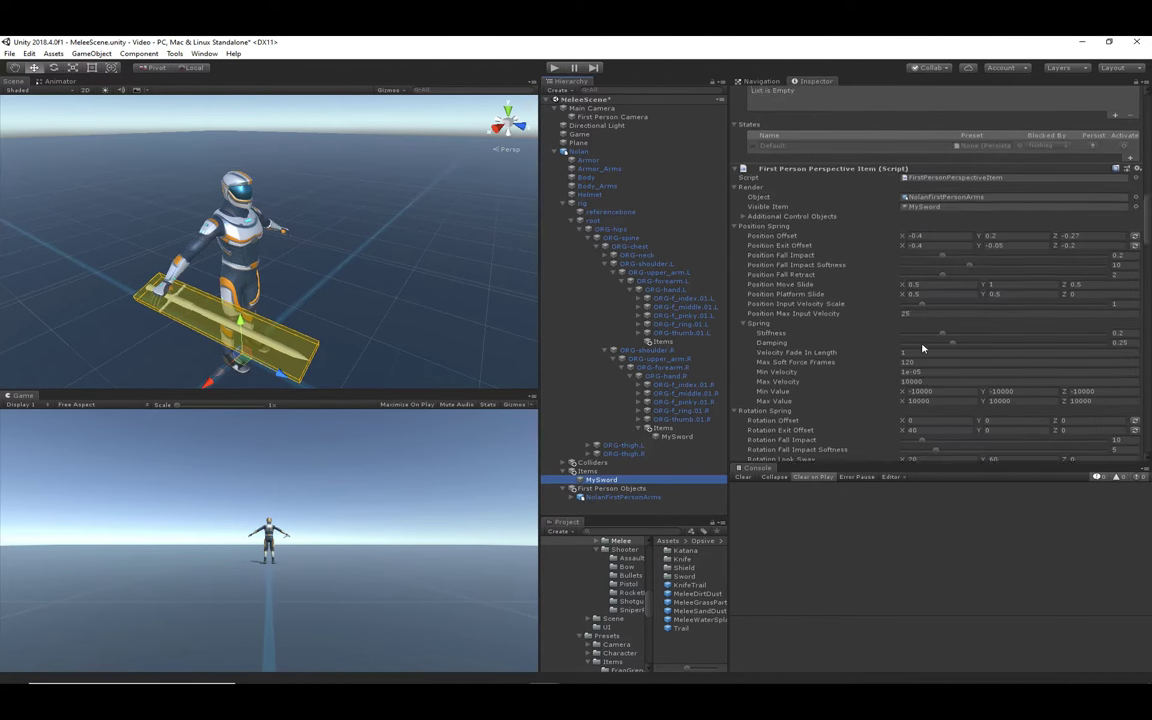
scroll(808, 362, down, 10)
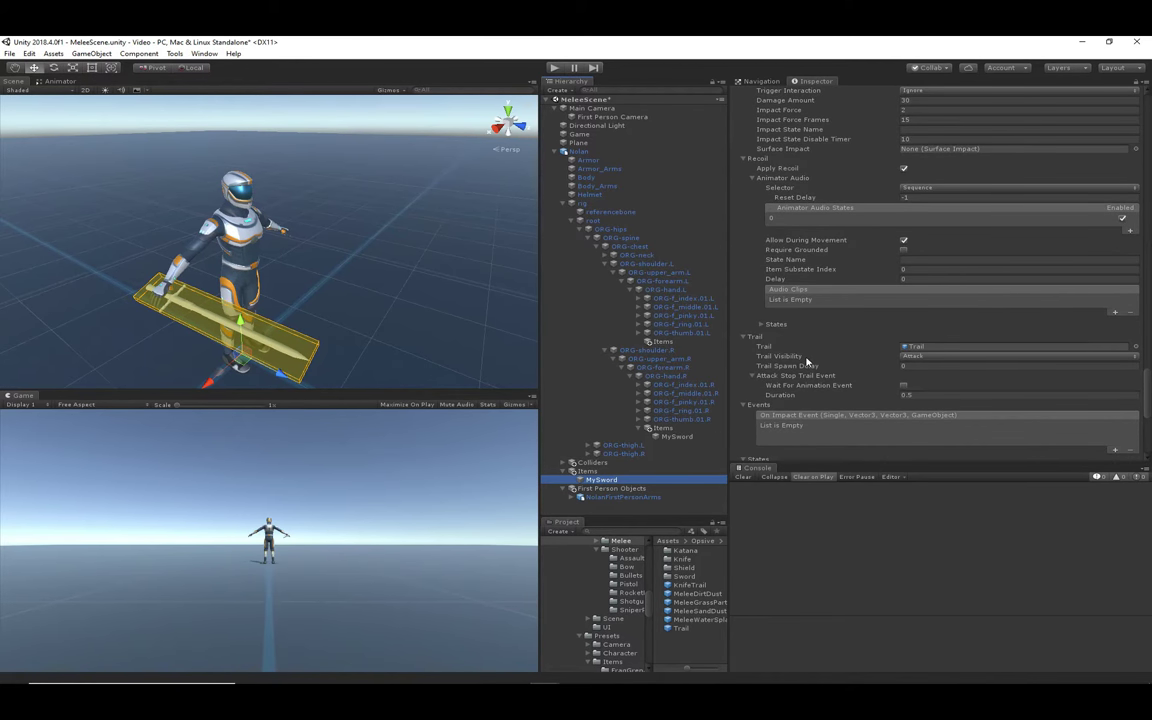
click(980, 356)
click(955, 369)
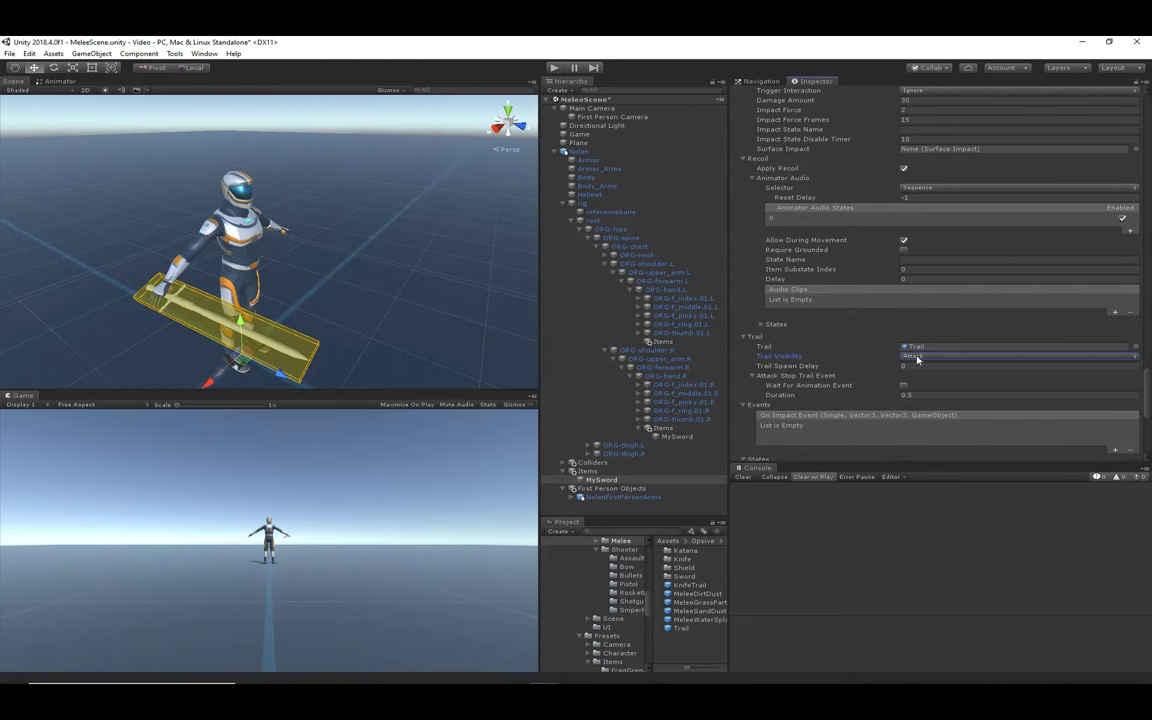
scroll(912, 355, down, 7)
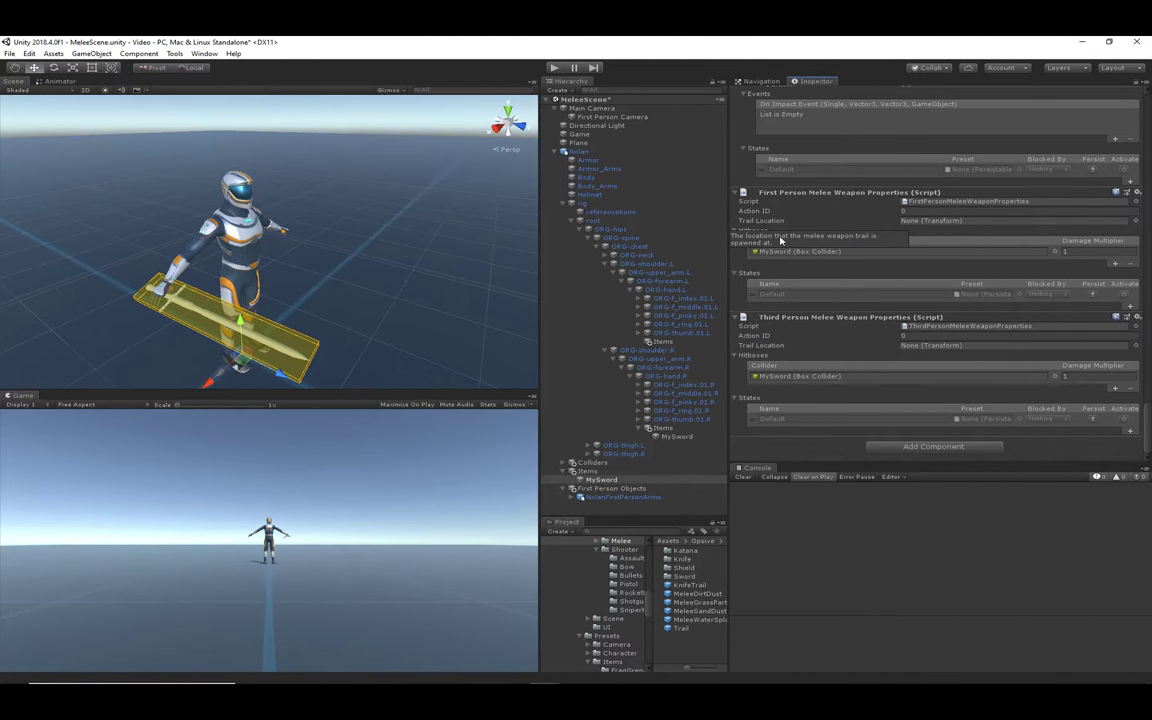
Create an empty child object named Trail under the third-person MySword in Nolan's right hand.
click(676, 437)
right_click(687, 437)
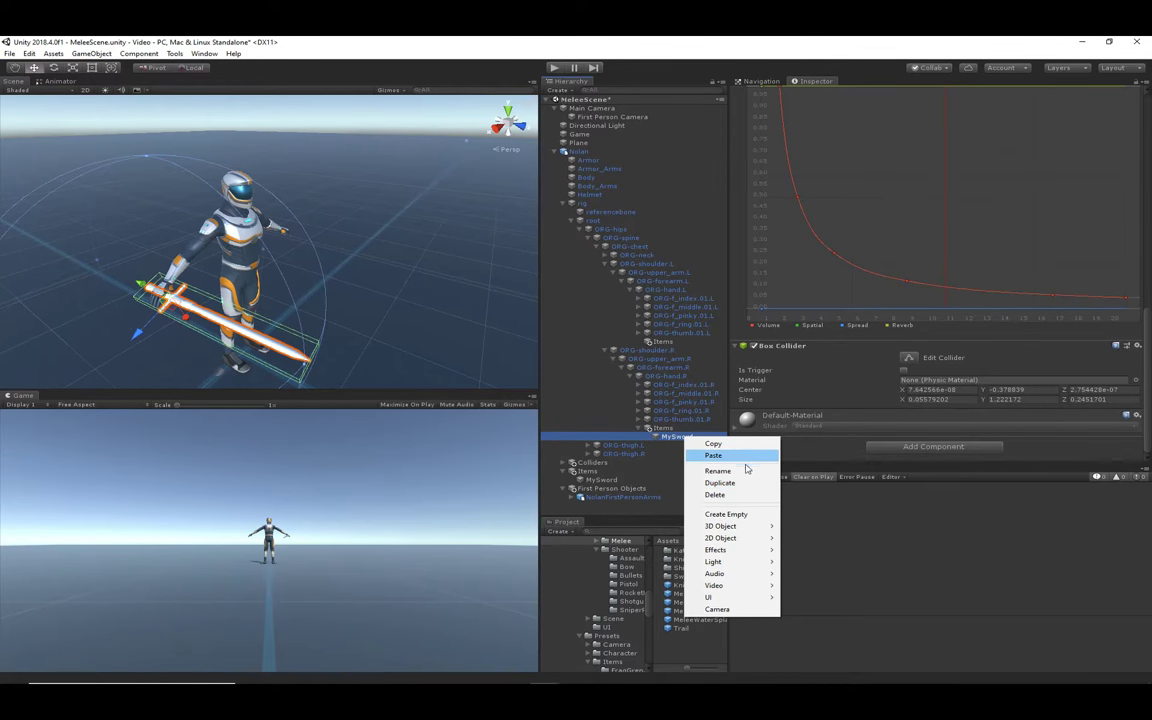
click(736, 514)
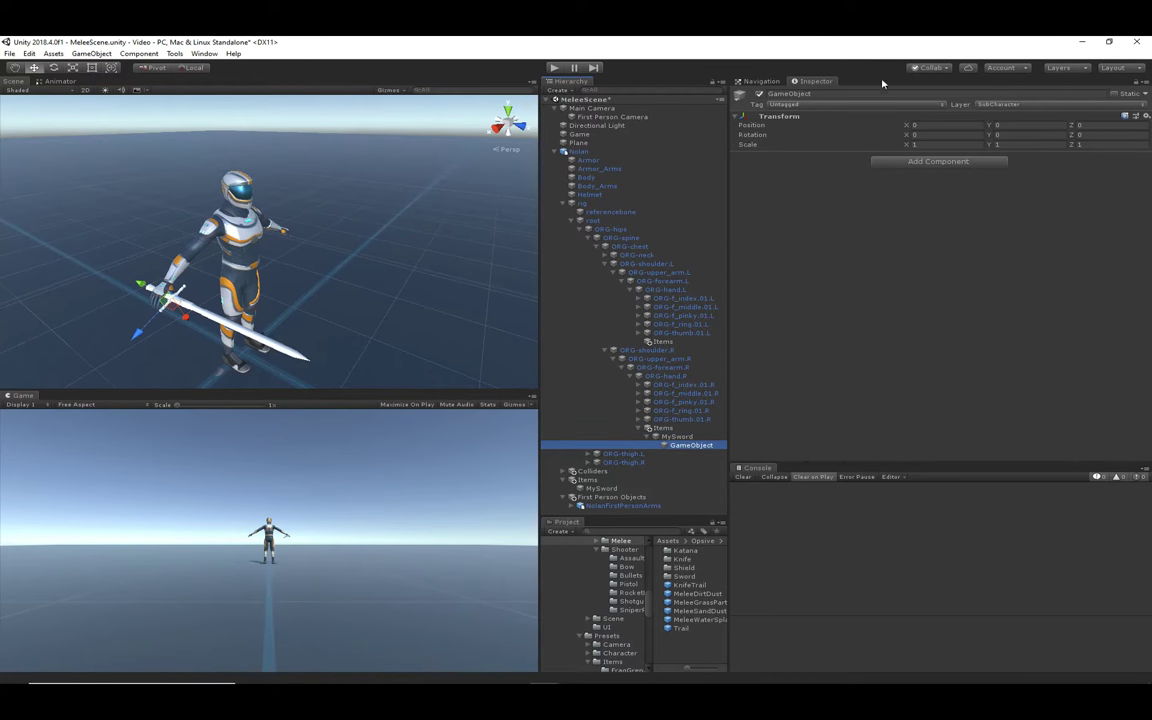
click(802, 93)
text(Trail)
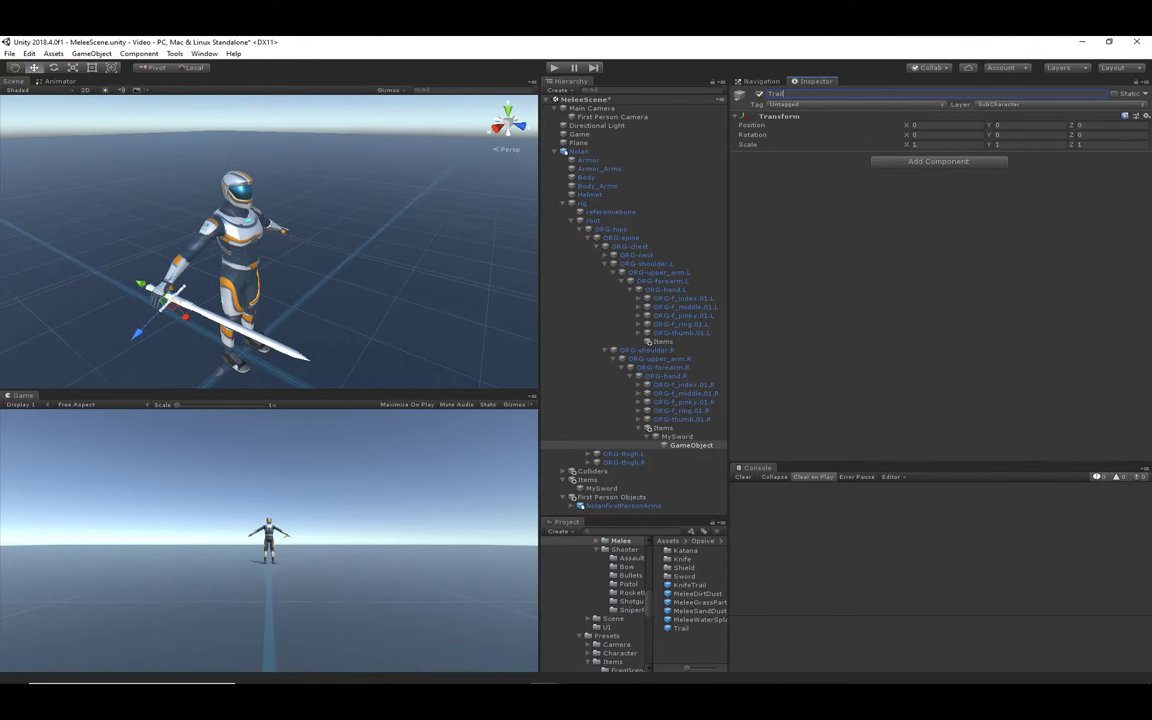
Set the third-person Trail object's Y position to -0.958 and copy its Transform component.
key(alt+Tab)
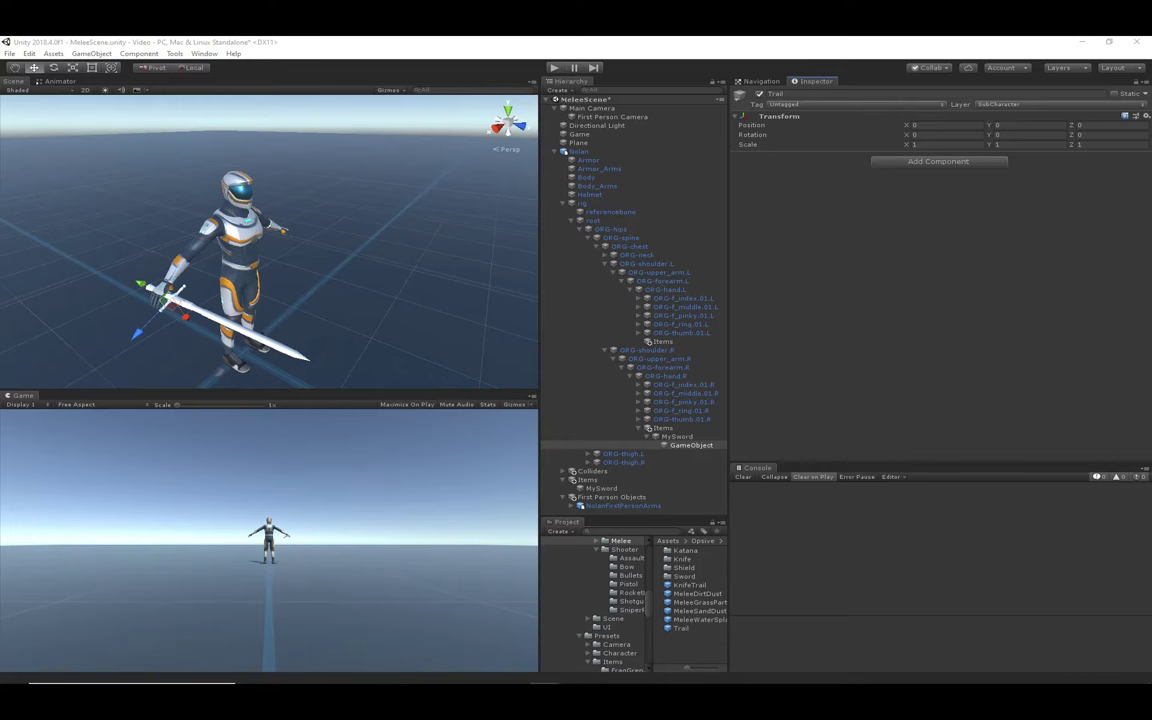
click(1040, 127)
text(-0.958)
click(1147, 117)
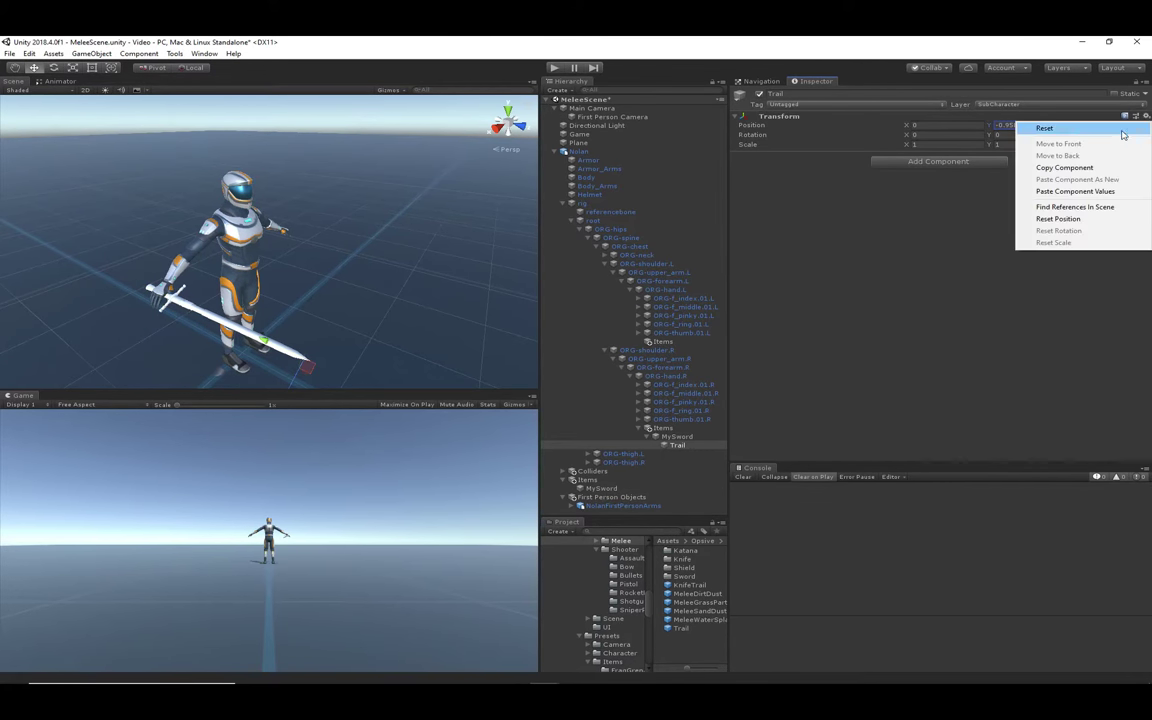
click(1090, 166)
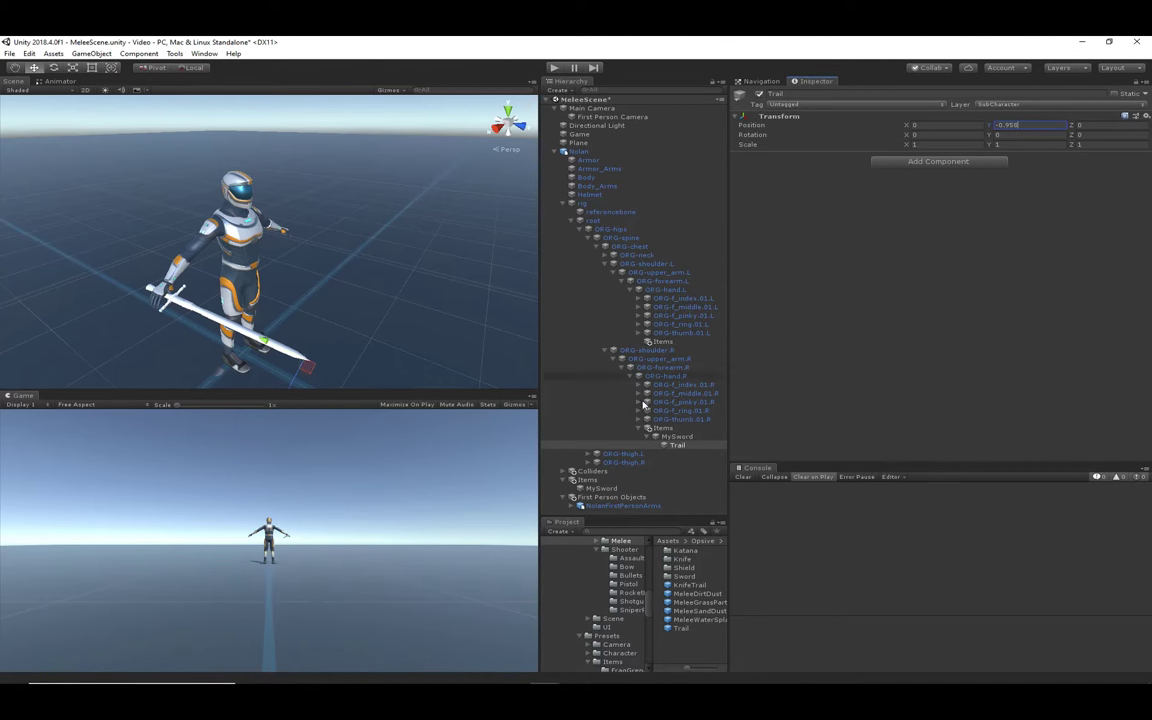
click(677, 446)
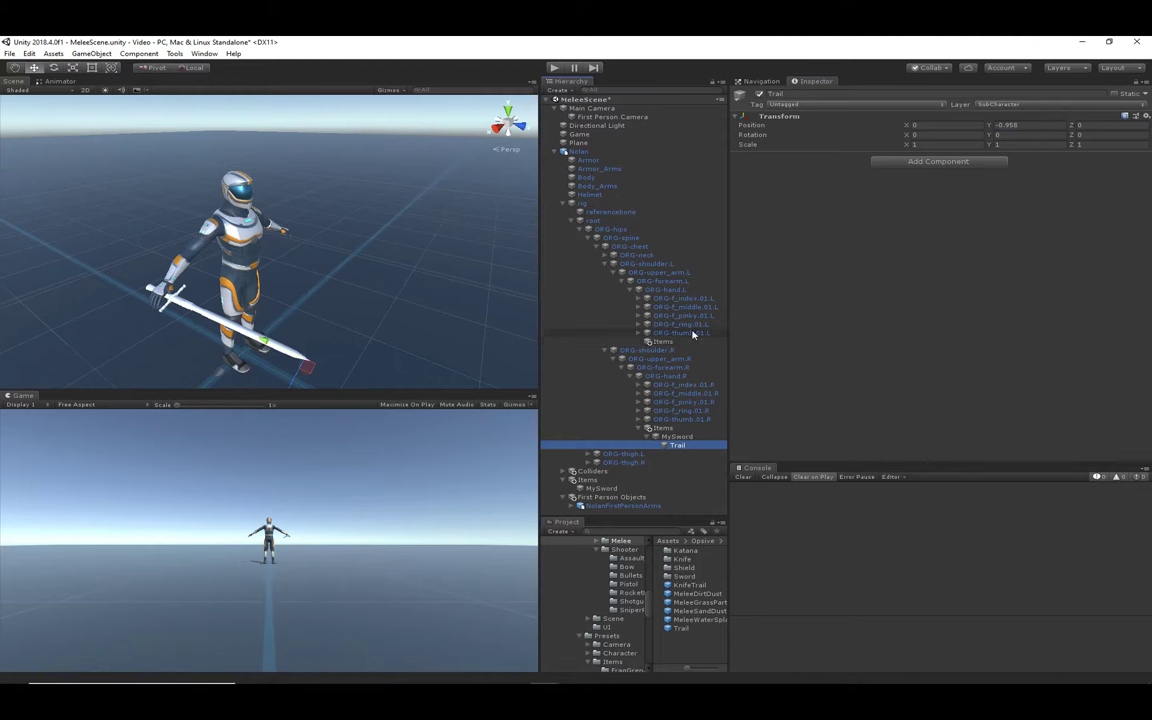
click(1147, 118)
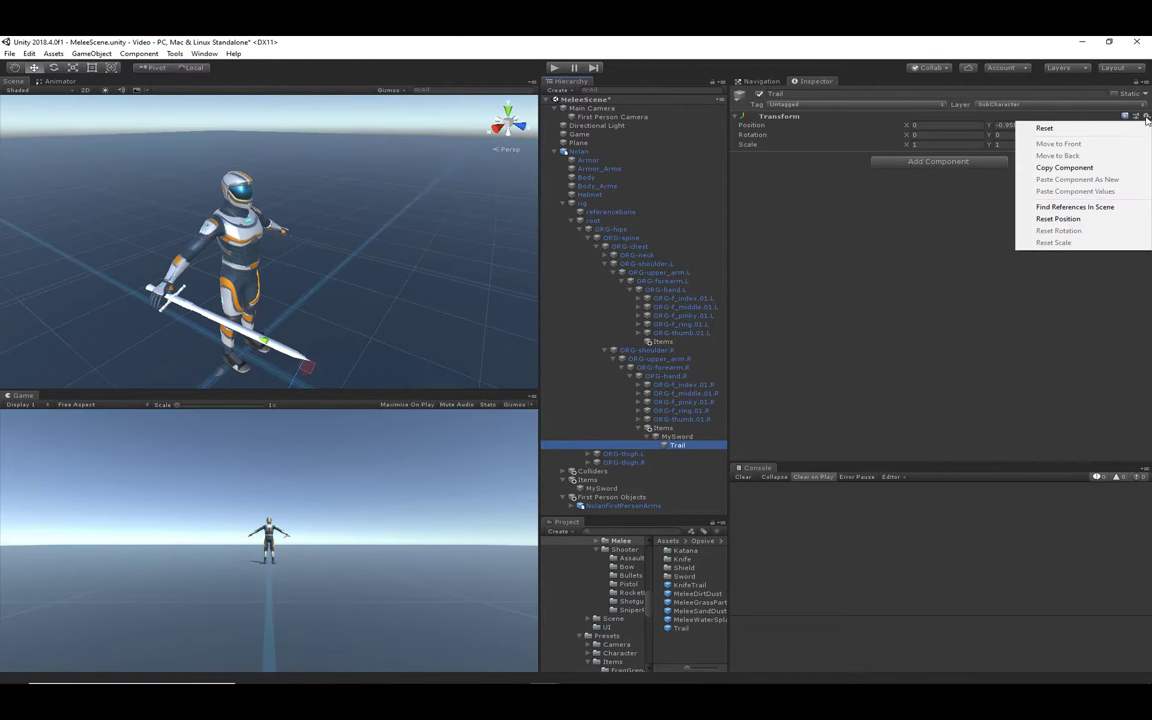
click(1060, 167)
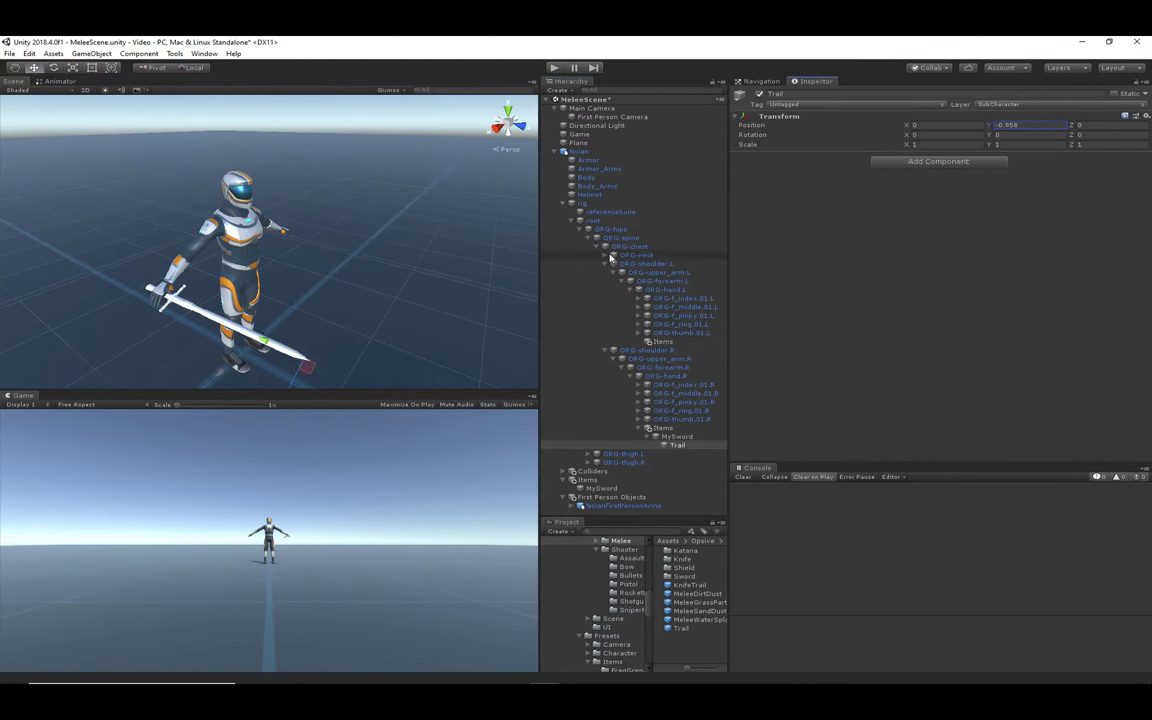
Create an empty child object under the first-person MySword in the right hand of NolanFirstPersonArms.
click(571, 514)
click(571, 507)
scroll(650, 446, down, 7)
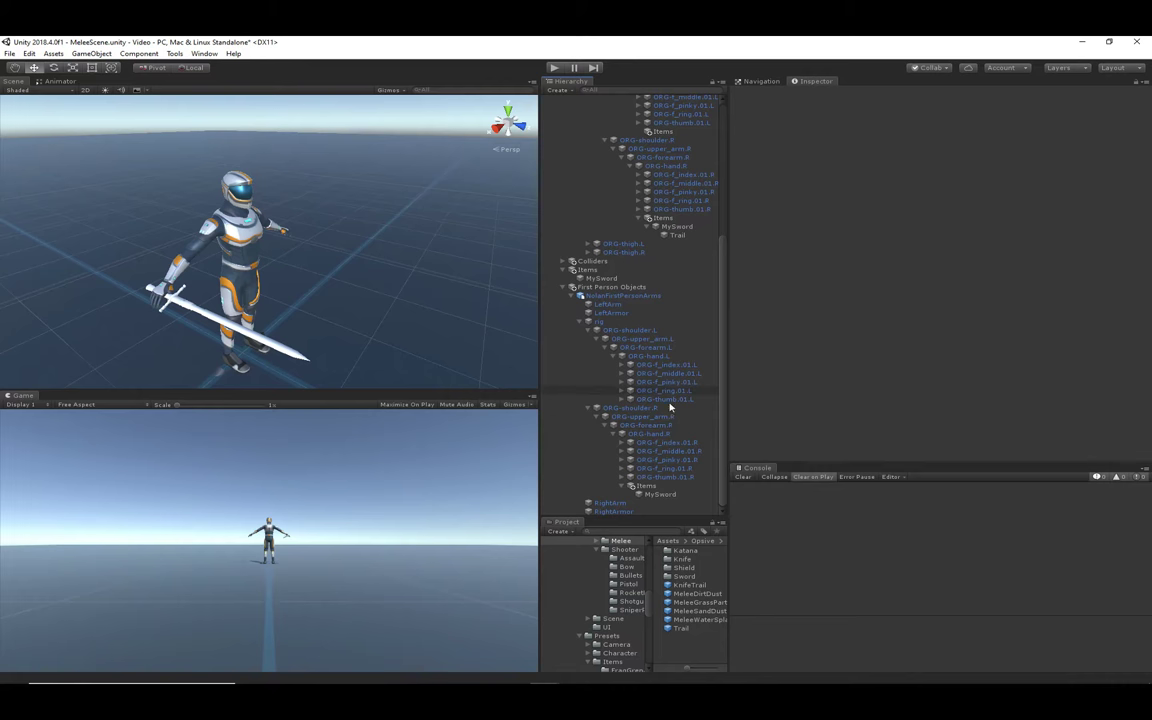
click(660, 494)
right_click(660, 494)
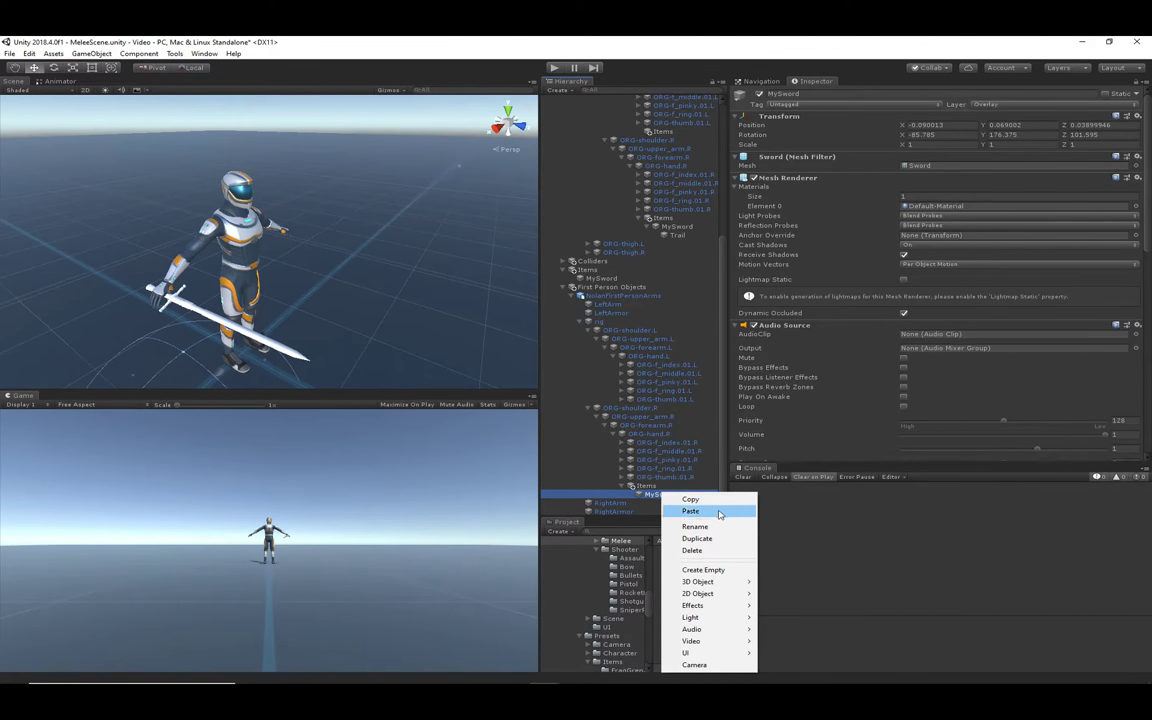
click(702, 570)
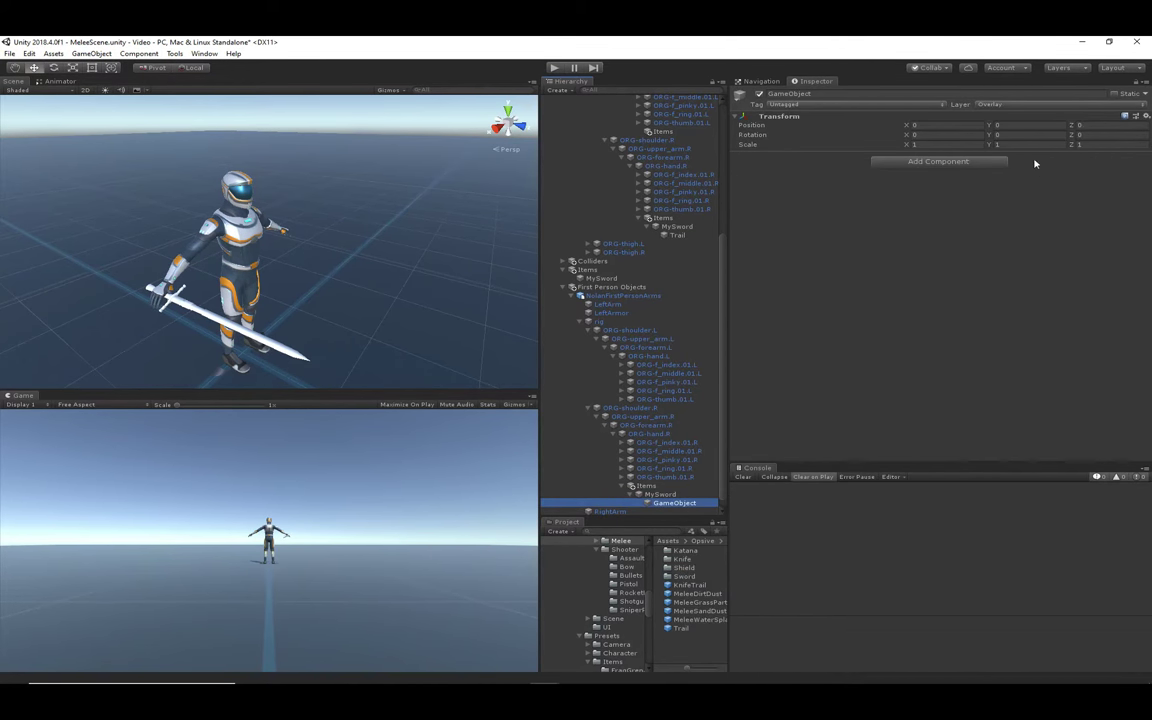
Paste the copied Transform values onto the new first-person sword child and rename it Trail.
click(1146, 116)
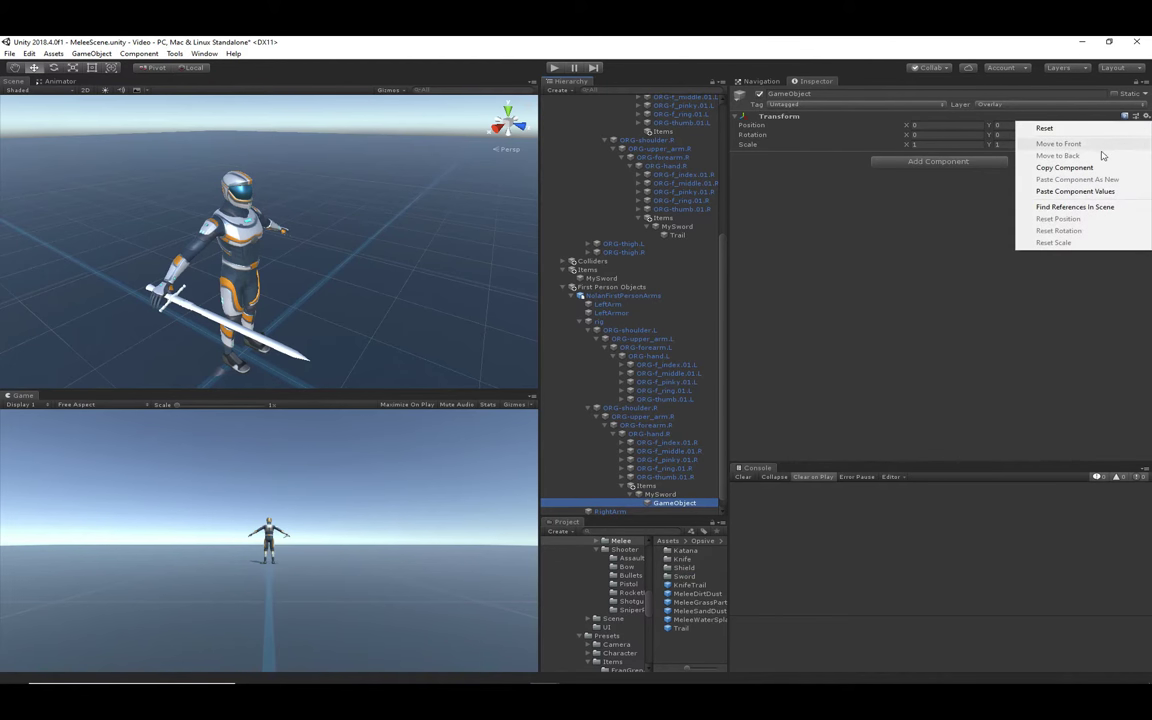
click(1077, 191)
click(817, 93)
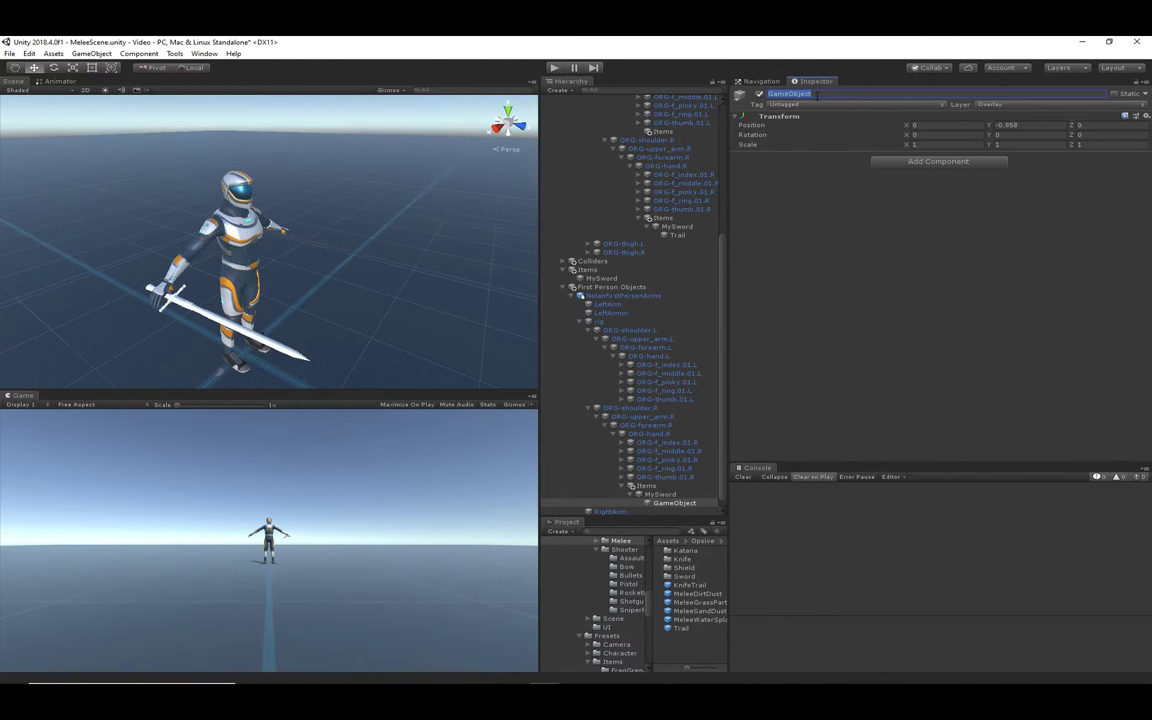
text(Trail)
key(Return)
Assign the matching Trail objects to the Trail Location fields of MySword's First Person and Third Person Melee Weapon Properties.
scroll(669, 287, down, 1)
scroll(645, 331, up, 5)
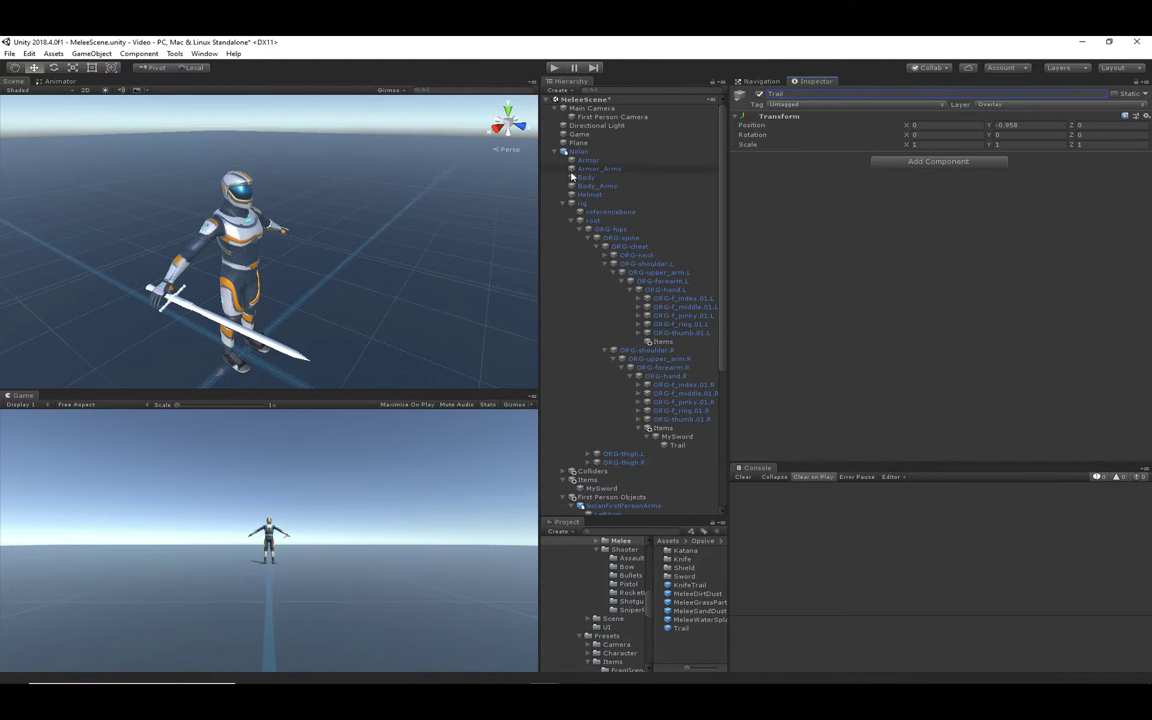
click(565, 151)
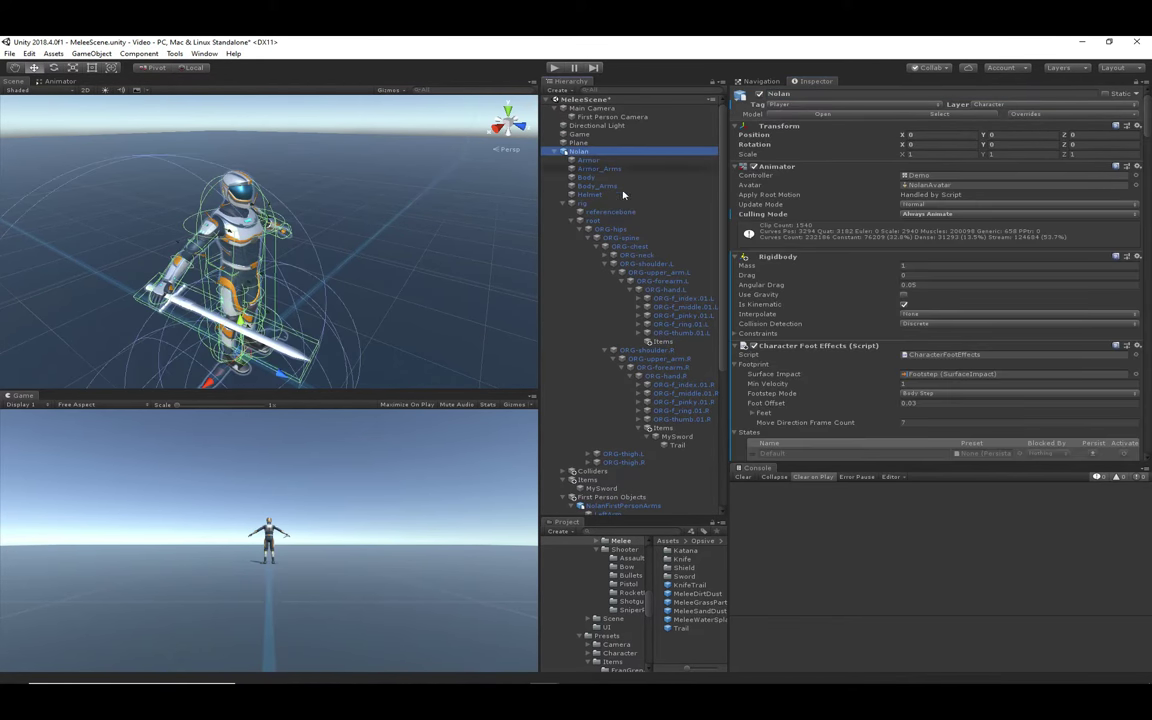
scroll(648, 327, down, 5)
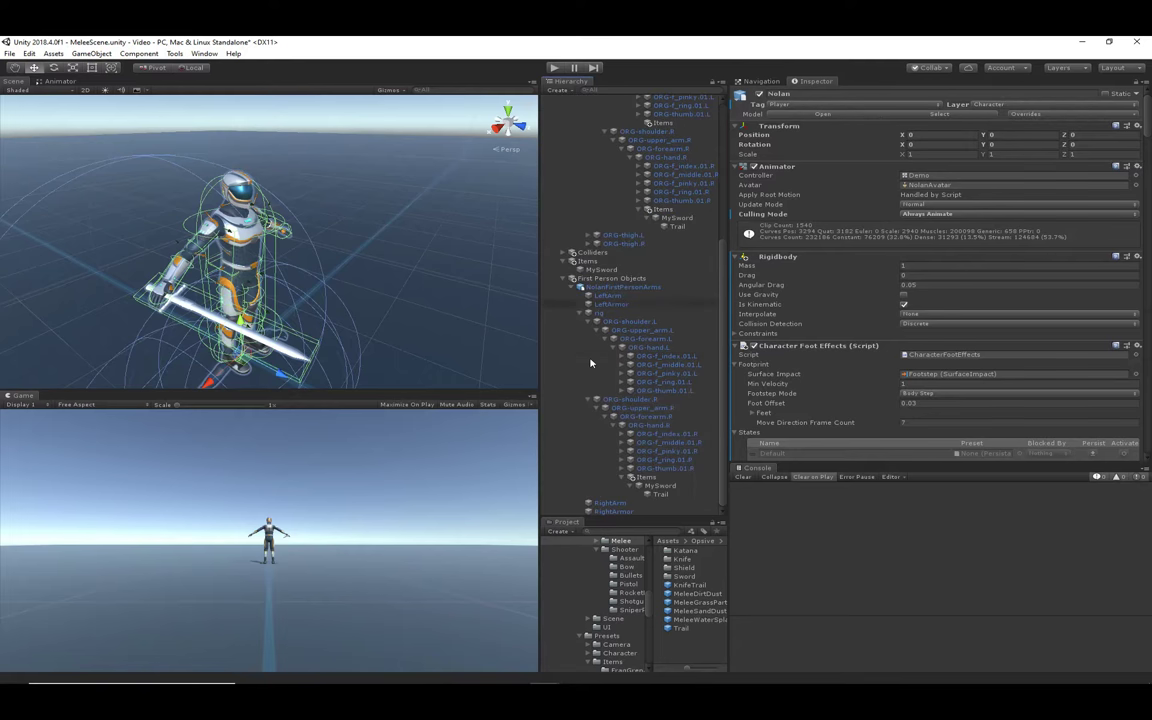
click(601, 270)
scroll(848, 375, down, 15)
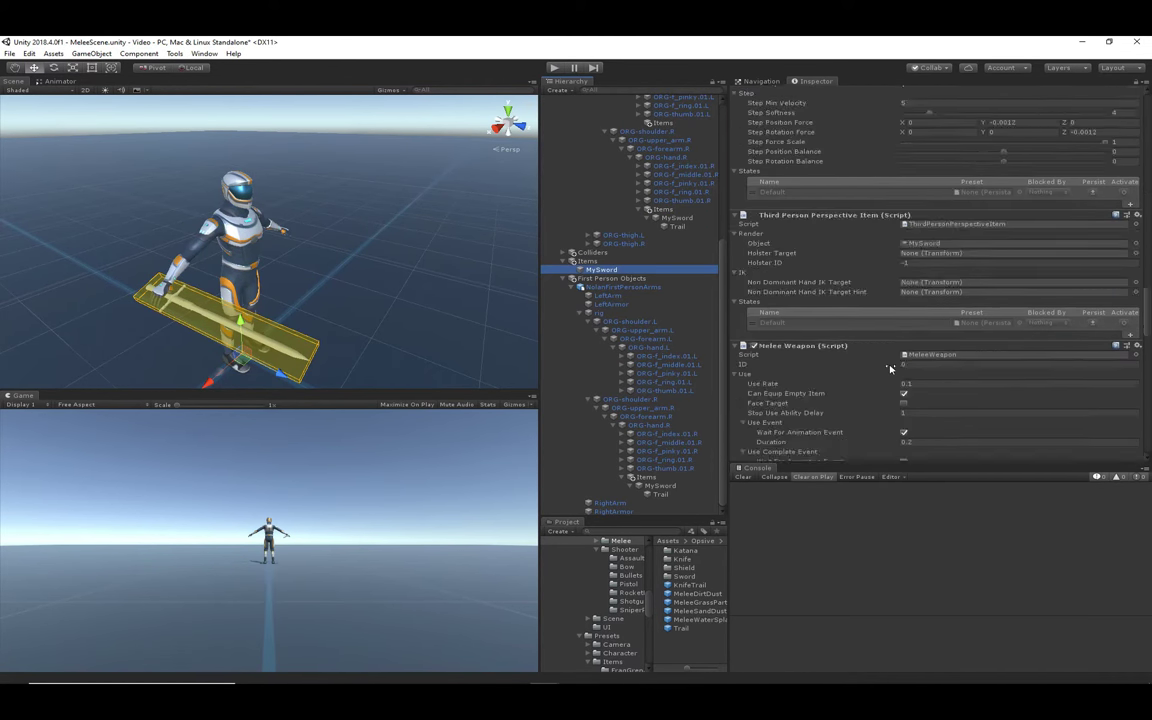
scroll(889, 365, down, 20)
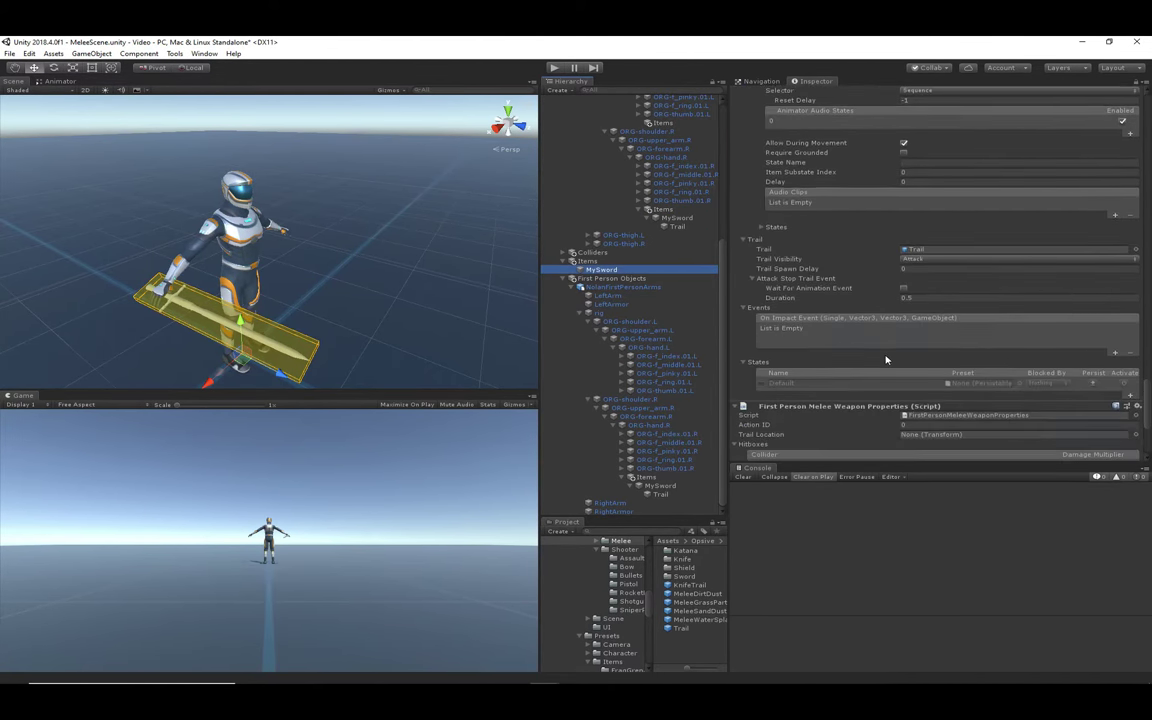
scroll(927, 325, down, 3)
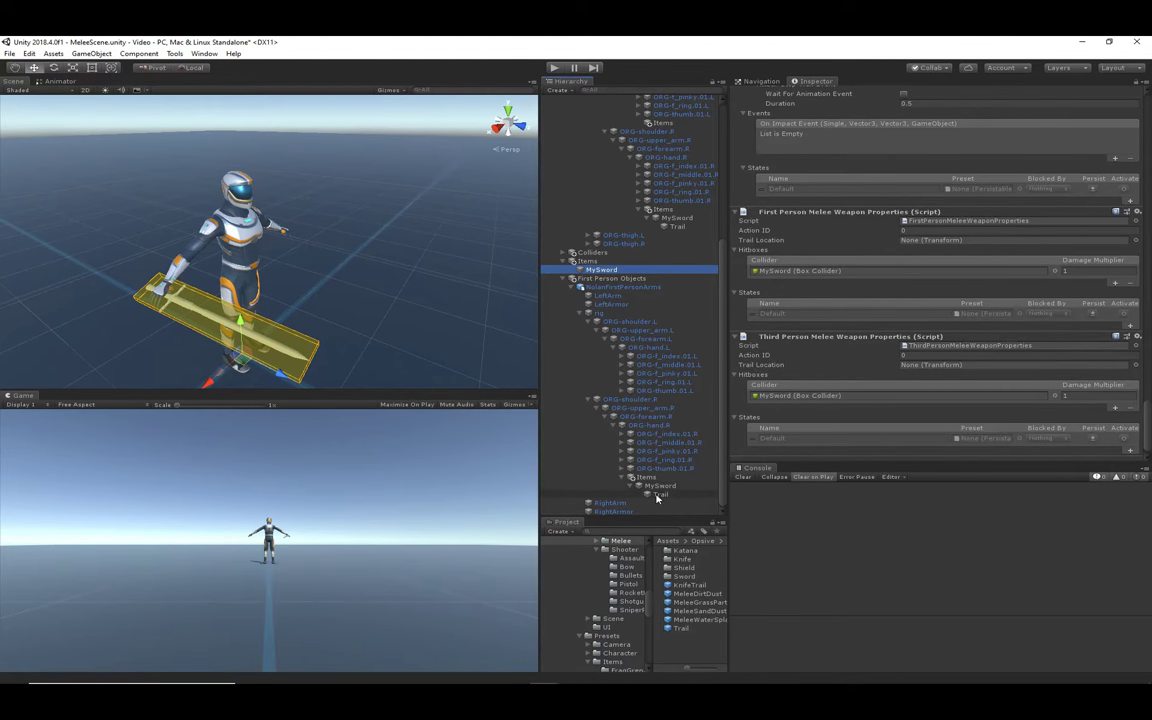
drag(945, 247, 946, 249)
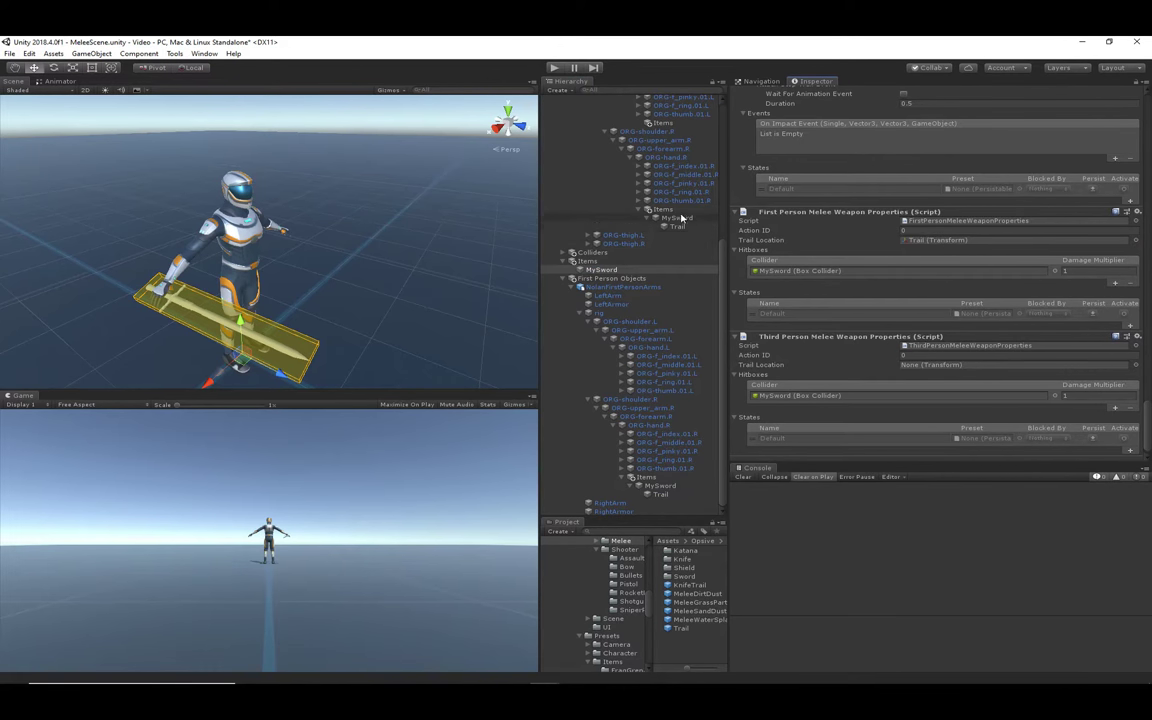
drag(865, 318, 927, 367)
Play-test MySword's attack trail in first-person view and after switching to third-person view, and stop the test.
click(554, 67)
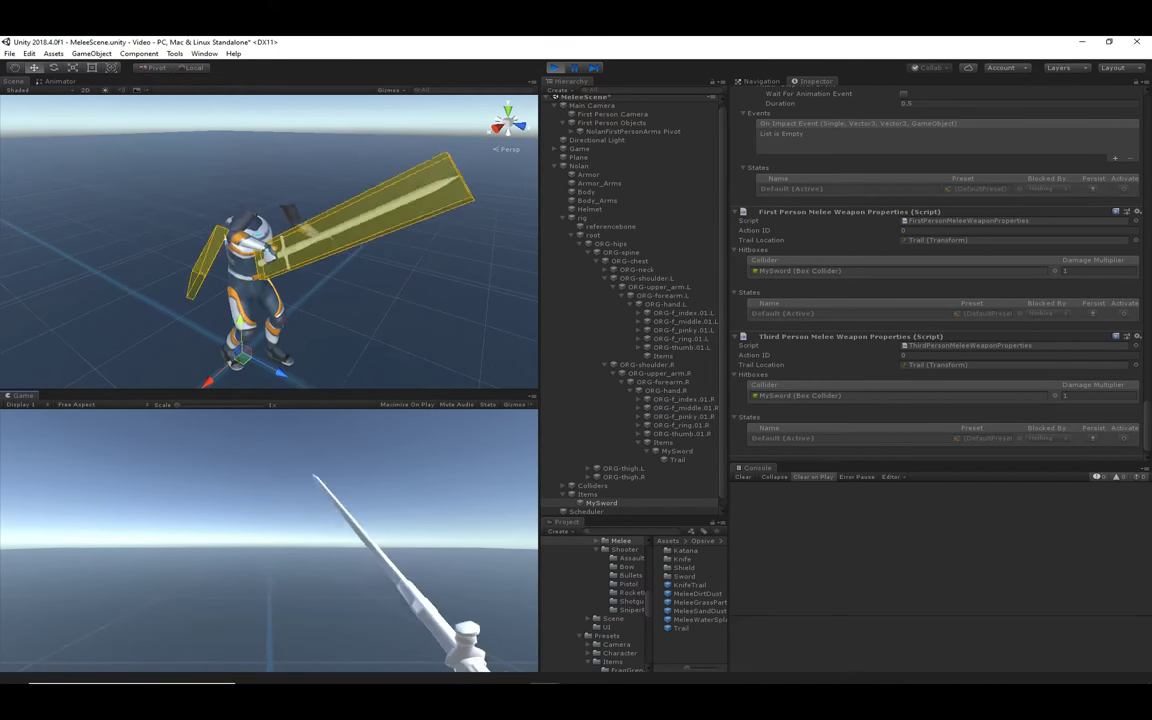
key(v)
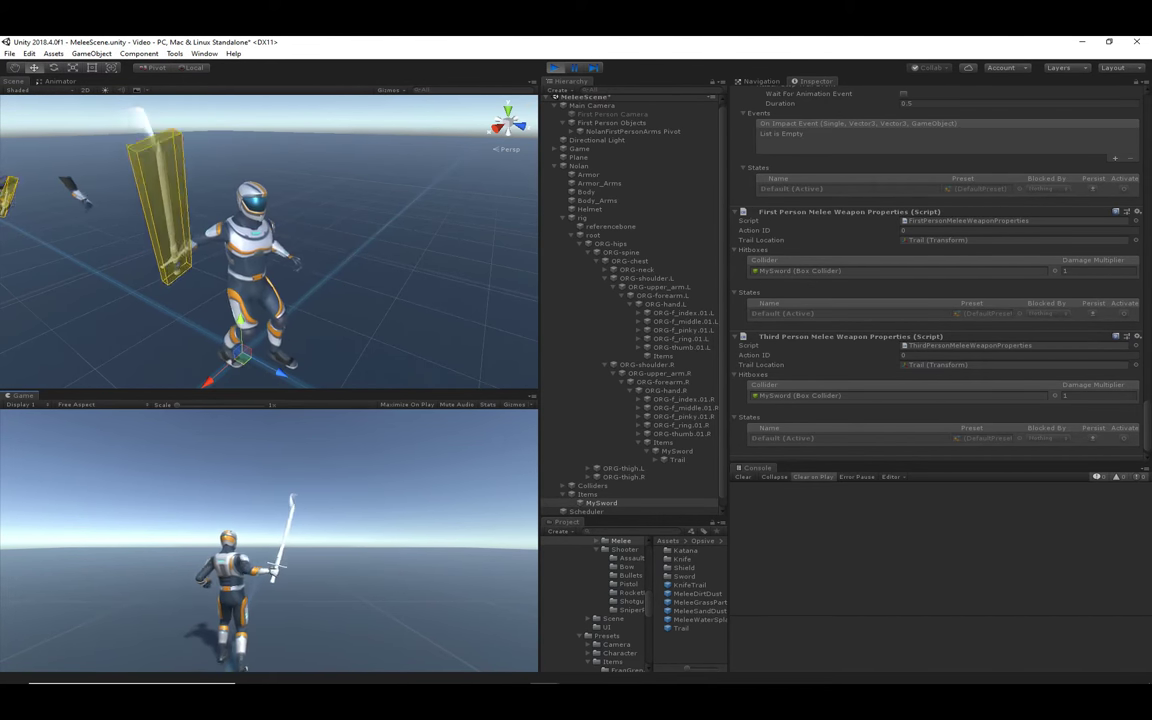
key(Escape)
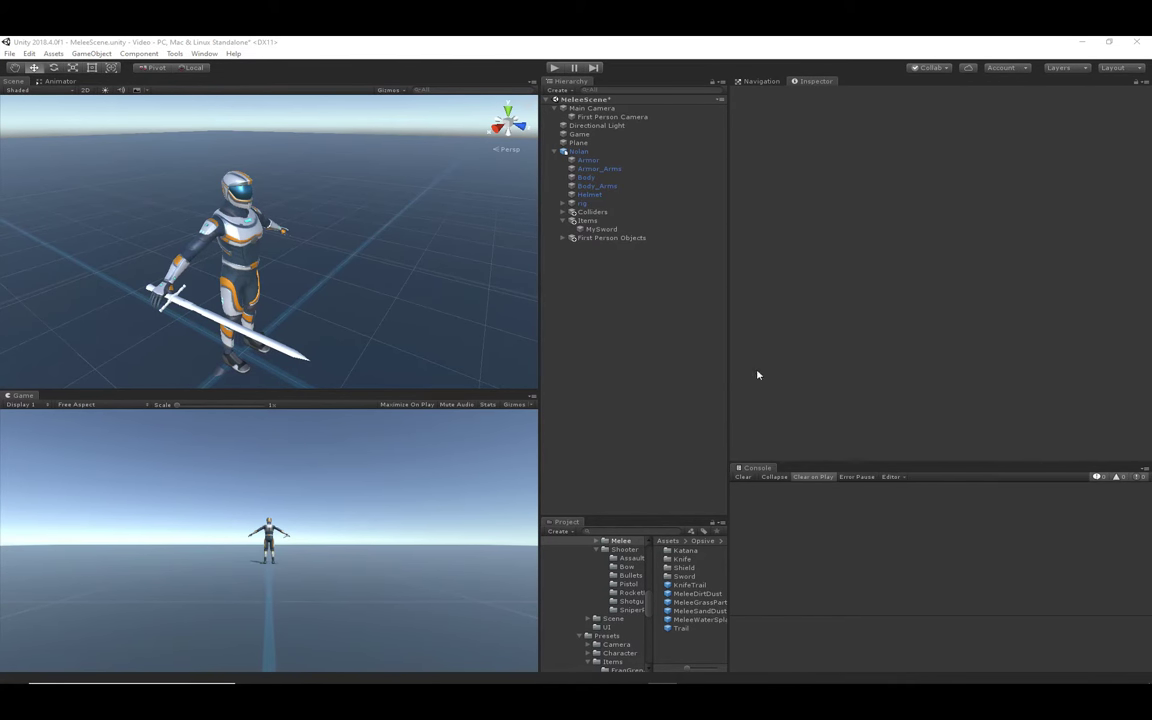
Start a new item in the Character Manager, name it MyBody and assign the MyBody item type as its Item Definition.
click(175, 53)
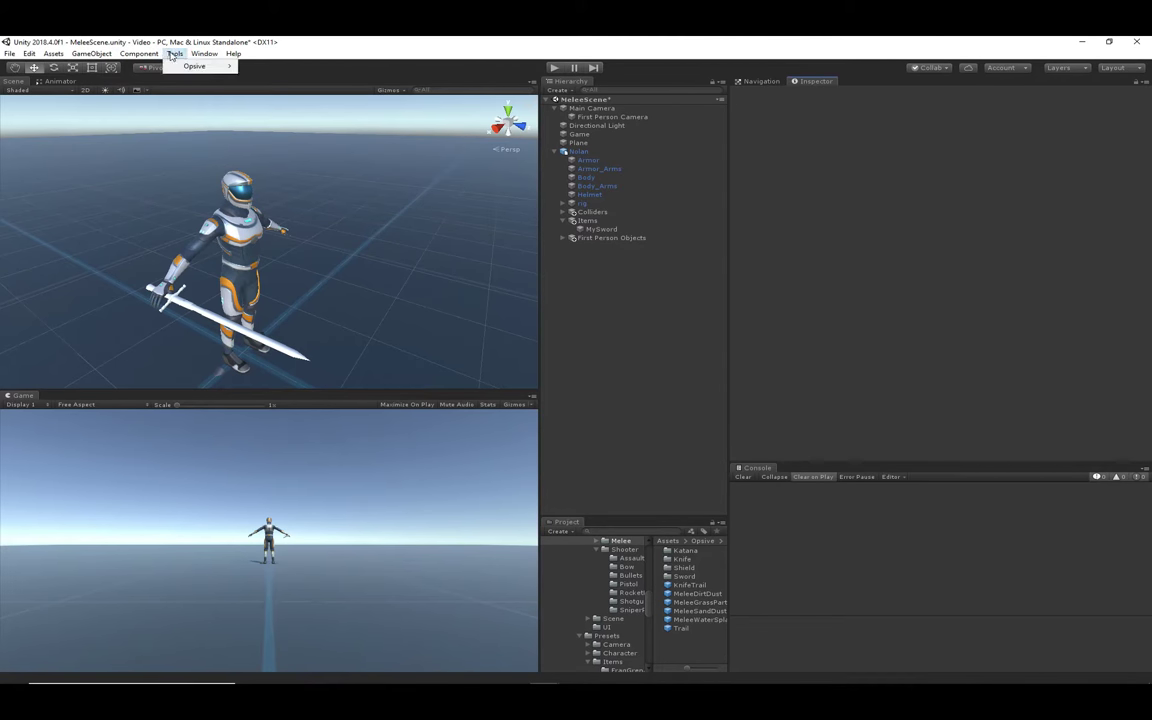
click(184, 58)
click(181, 55)
mouse_move(185, 66)
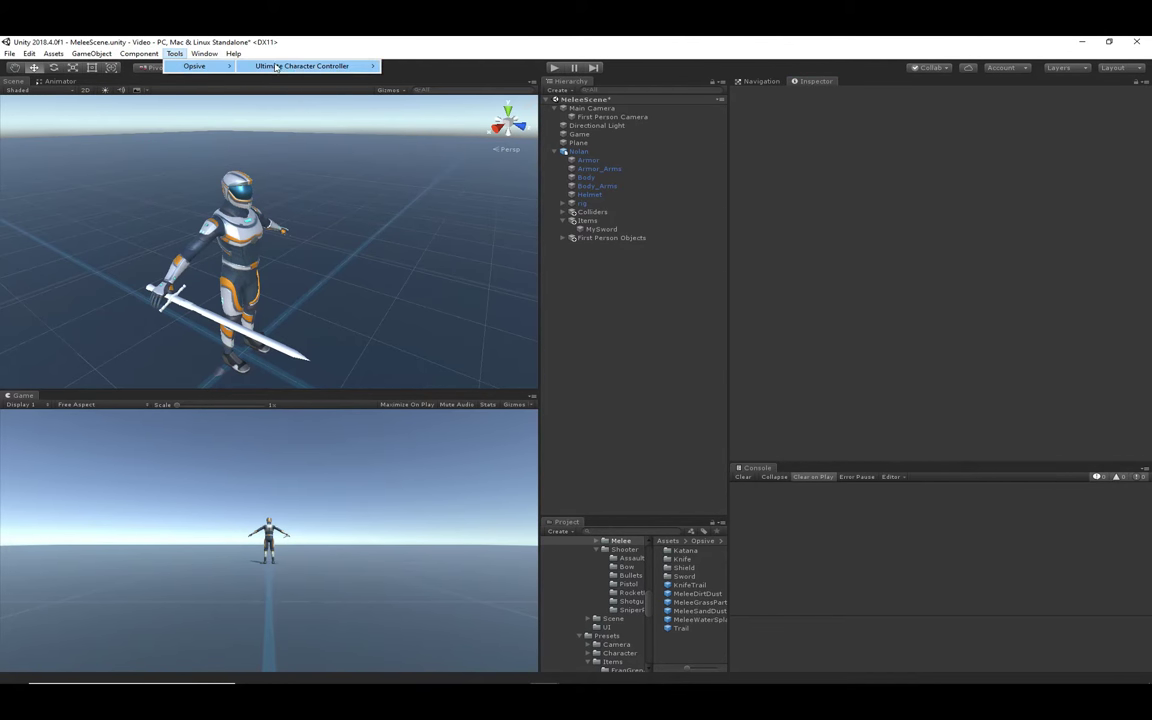
mouse_move(360, 65)
click(457, 108)
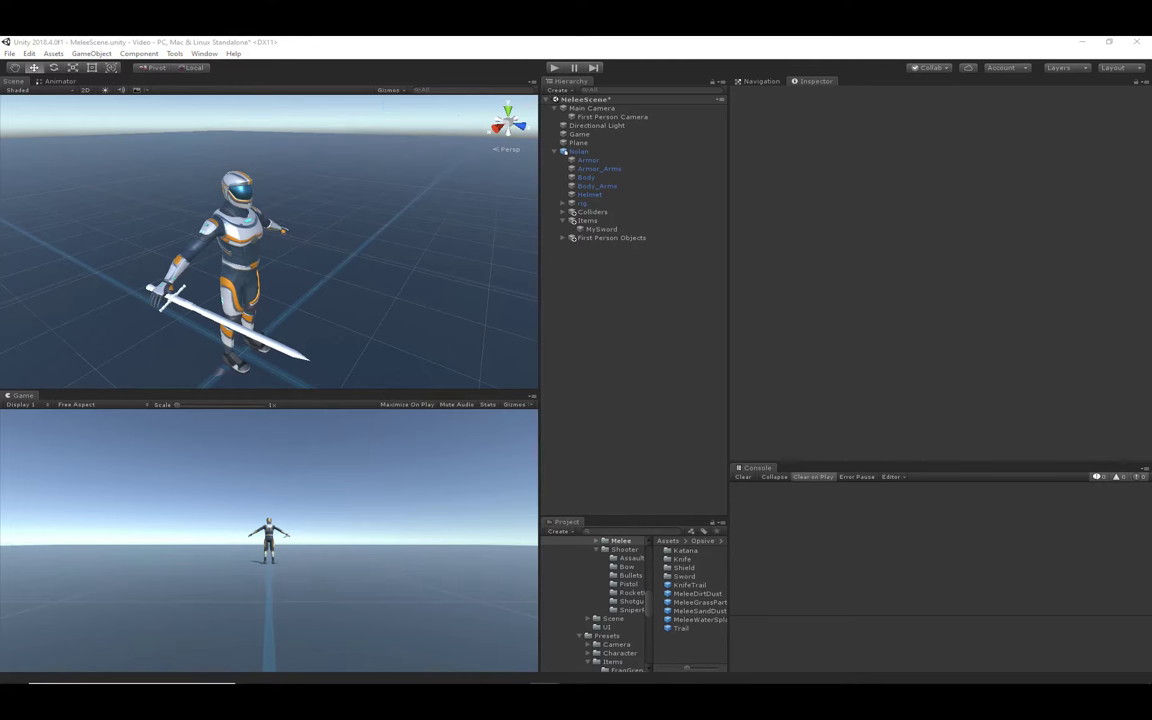
click(525, 243)
text(MyBody)
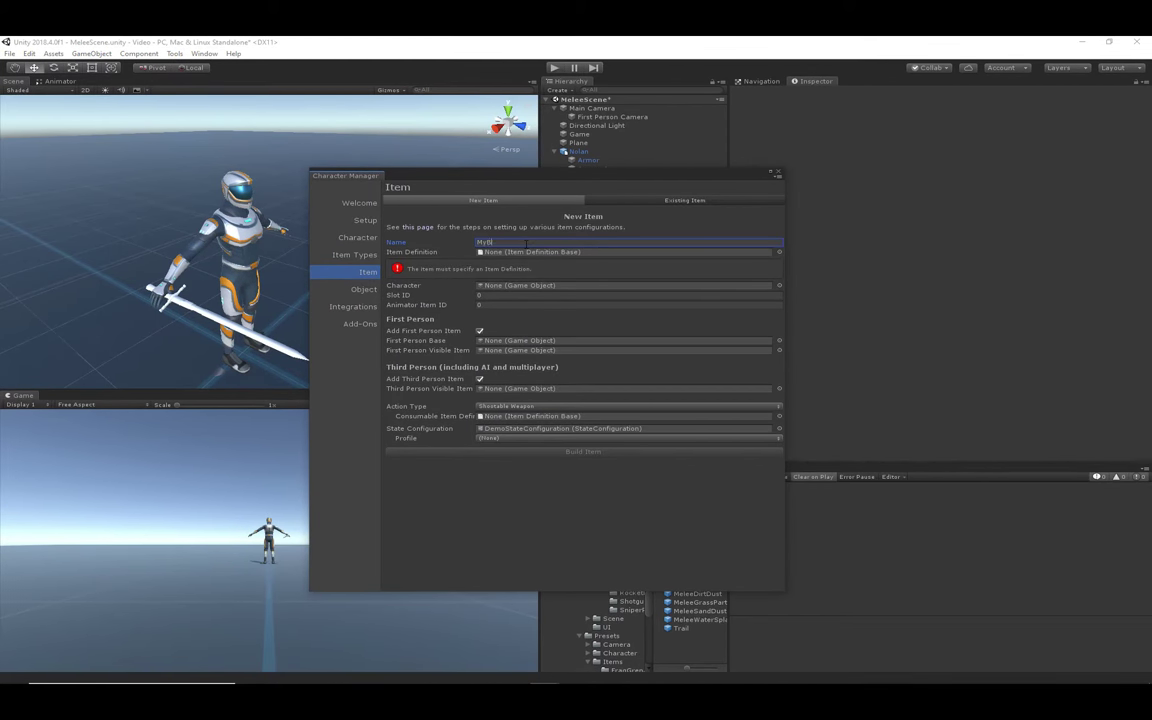
click(780, 253)
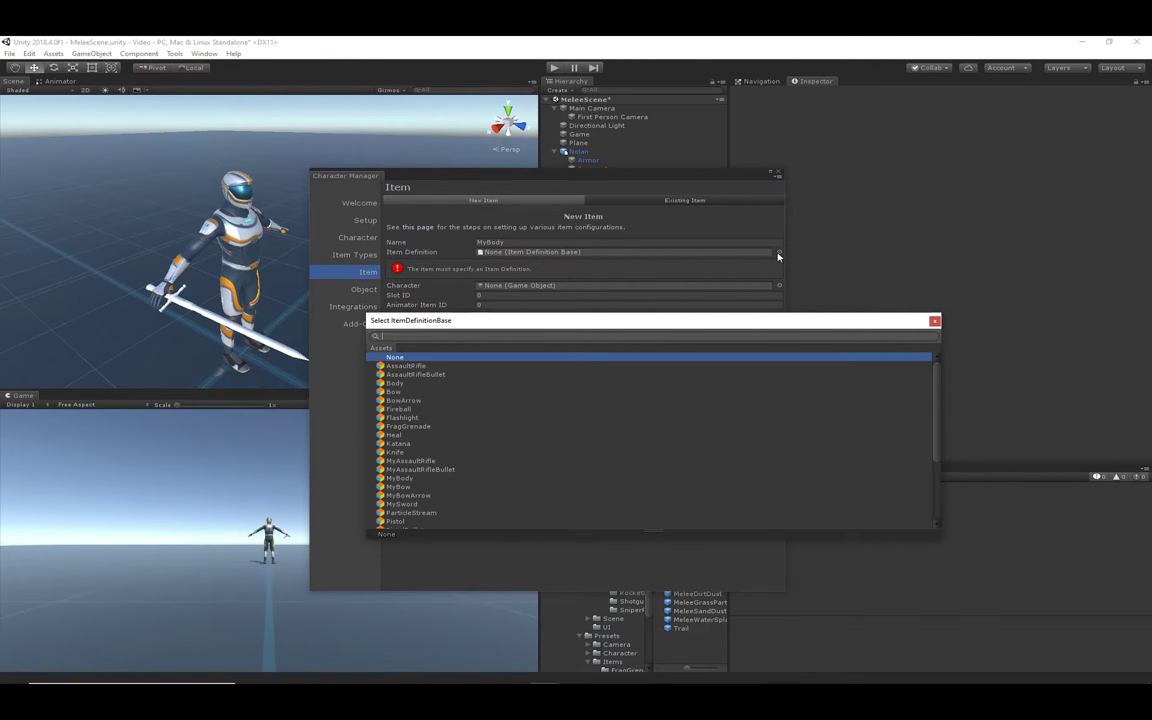
click(399, 479)
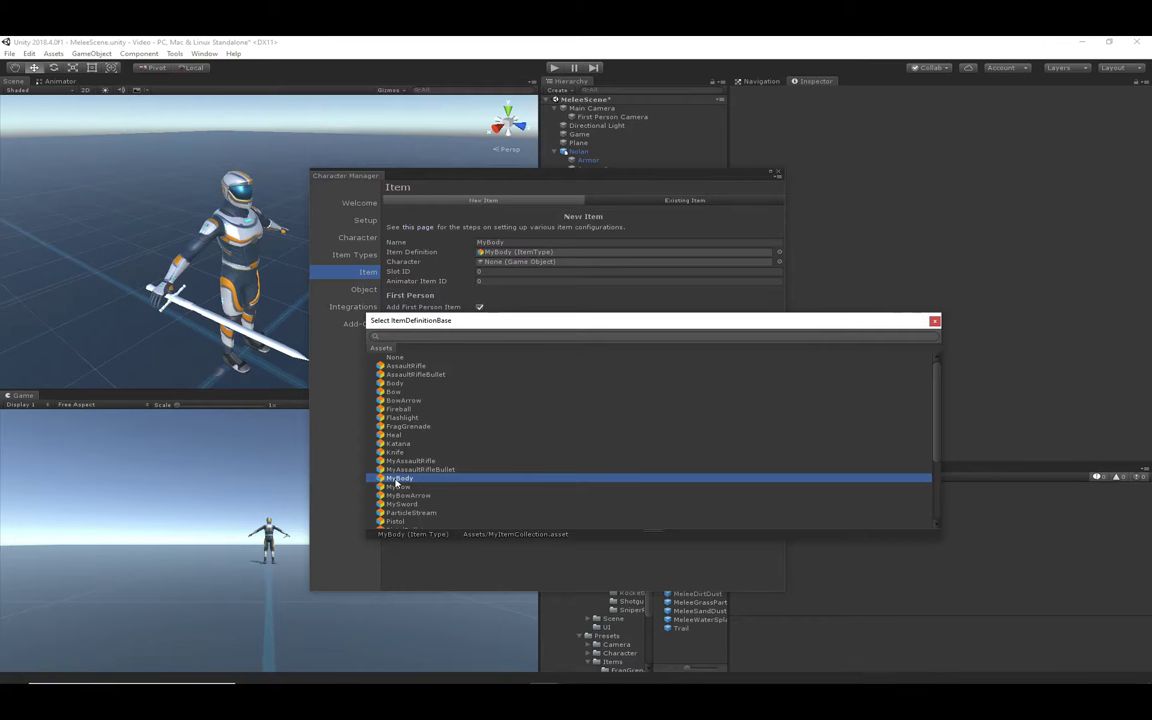
double_click(396, 481)
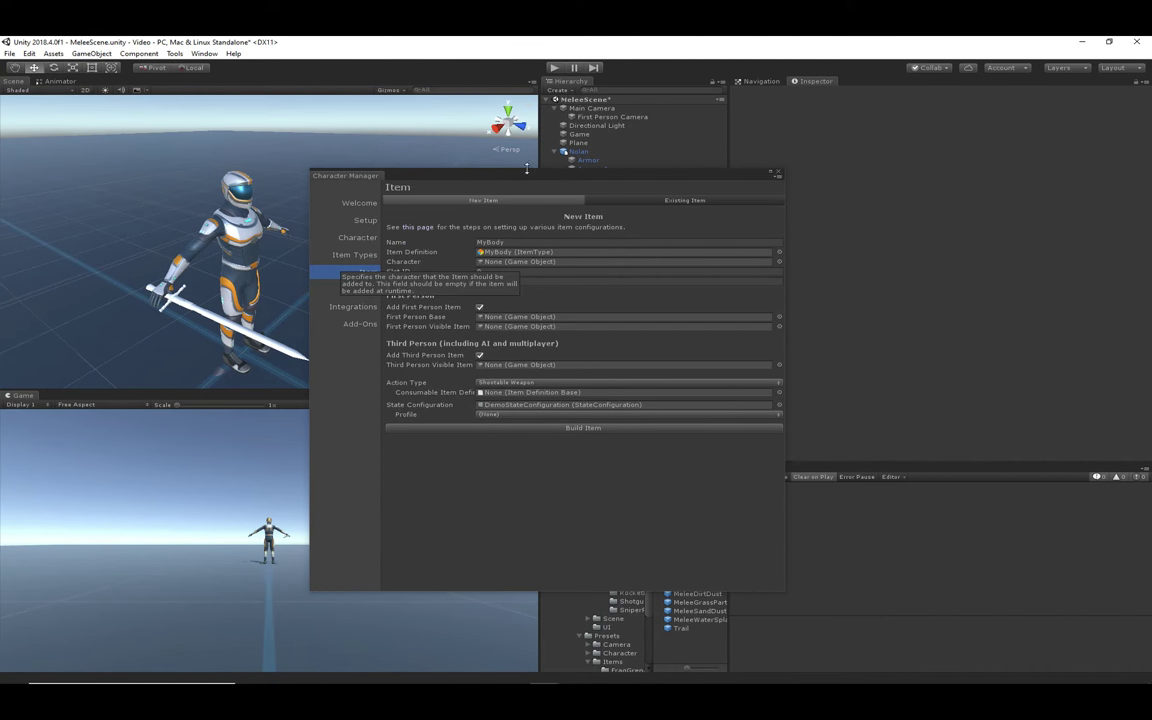
Assign Nolan as the new item's Character and set its Animator Item ID to 21.
drag(492, 174, 785, 250)
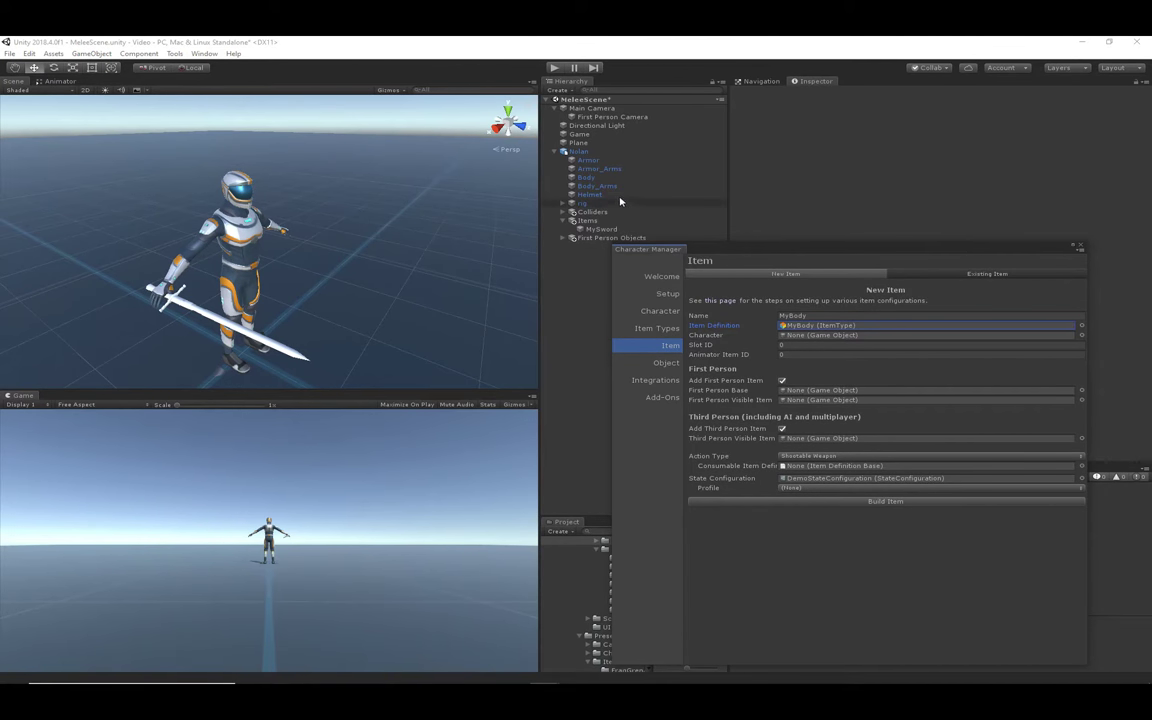
drag(580, 153, 805, 340)
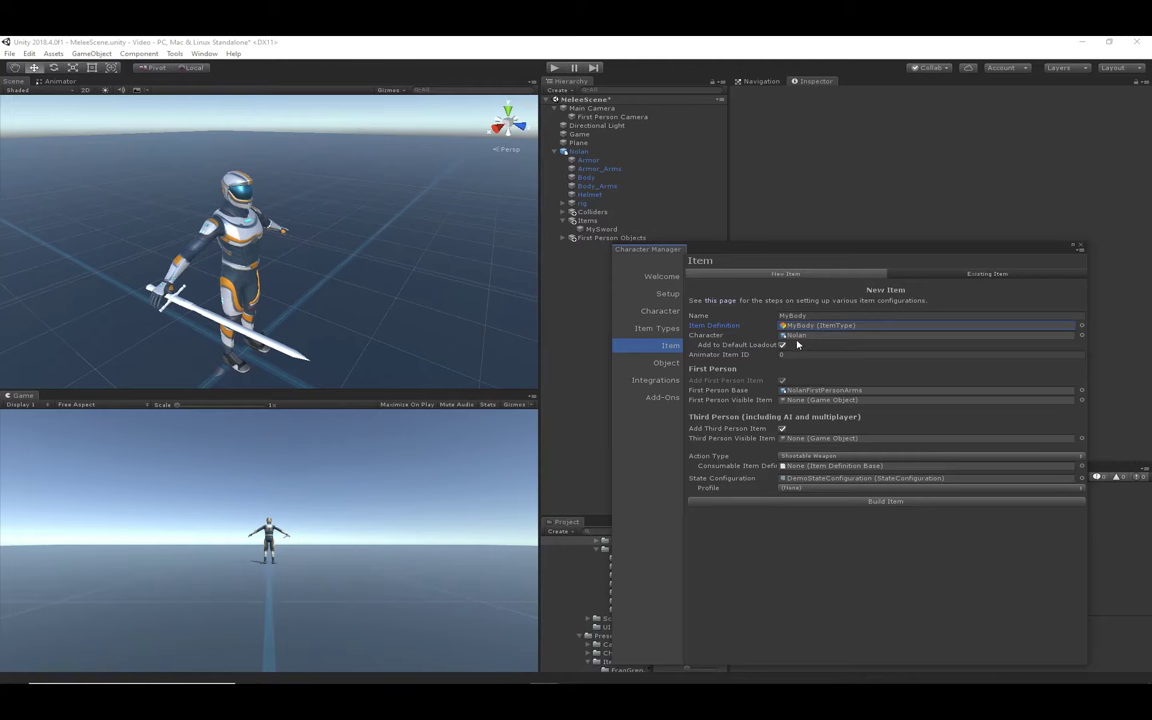
click(792, 355)
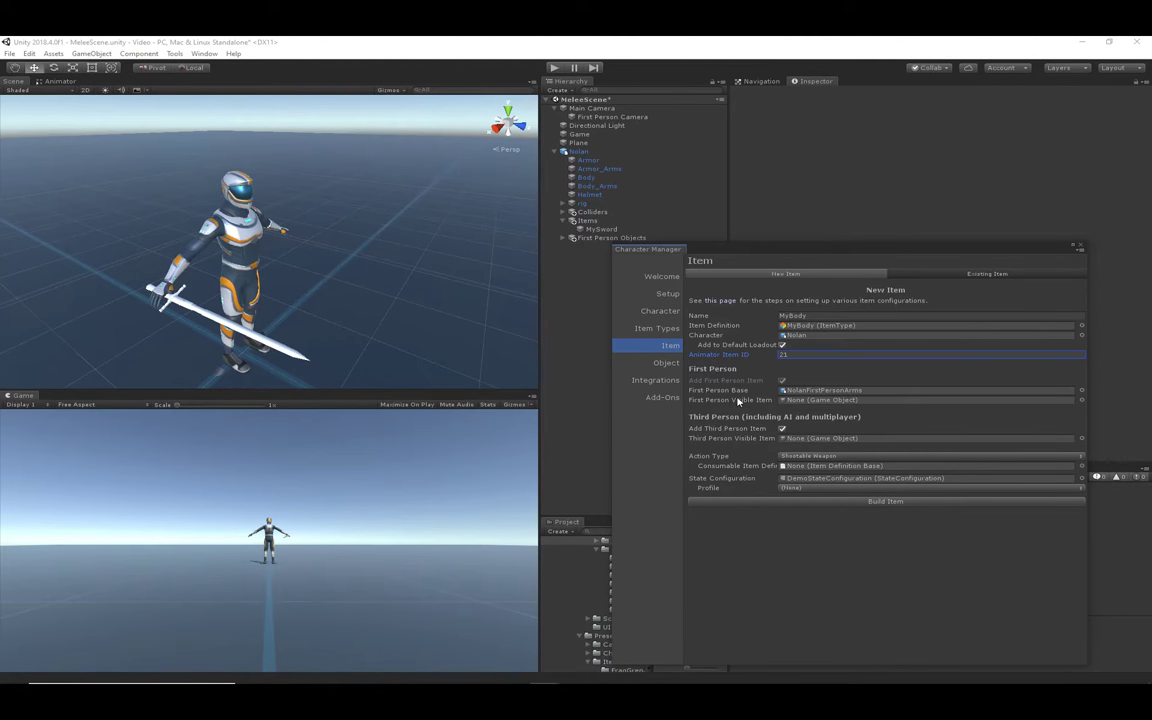
Set the MyBody item's Action Type to Melee Weapon, build the item and dismiss the Character Manager.
click(815, 457)
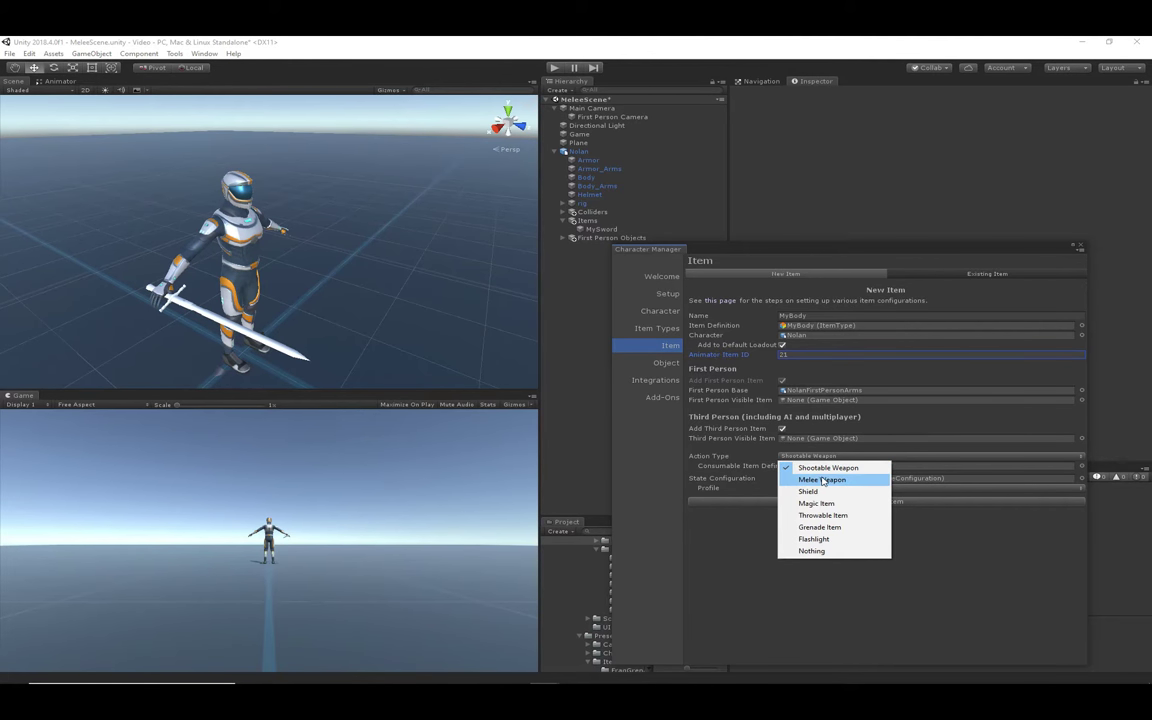
click(800, 478)
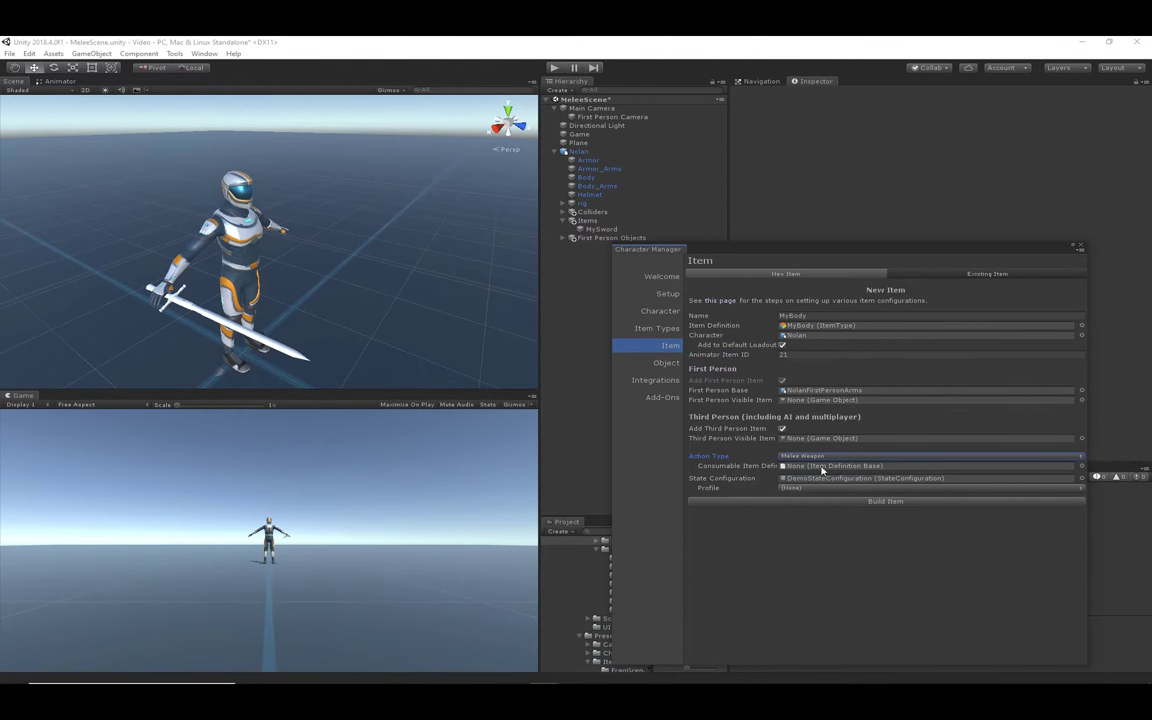
click(775, 502)
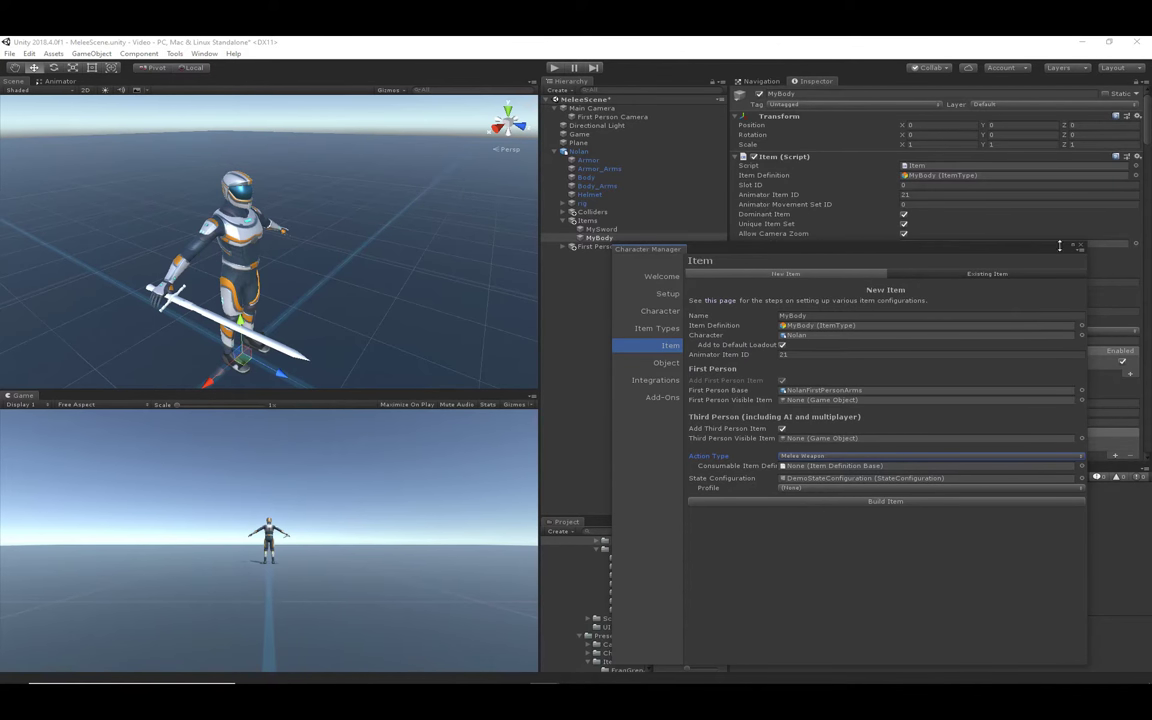
drag(1023, 249, 0, 230)
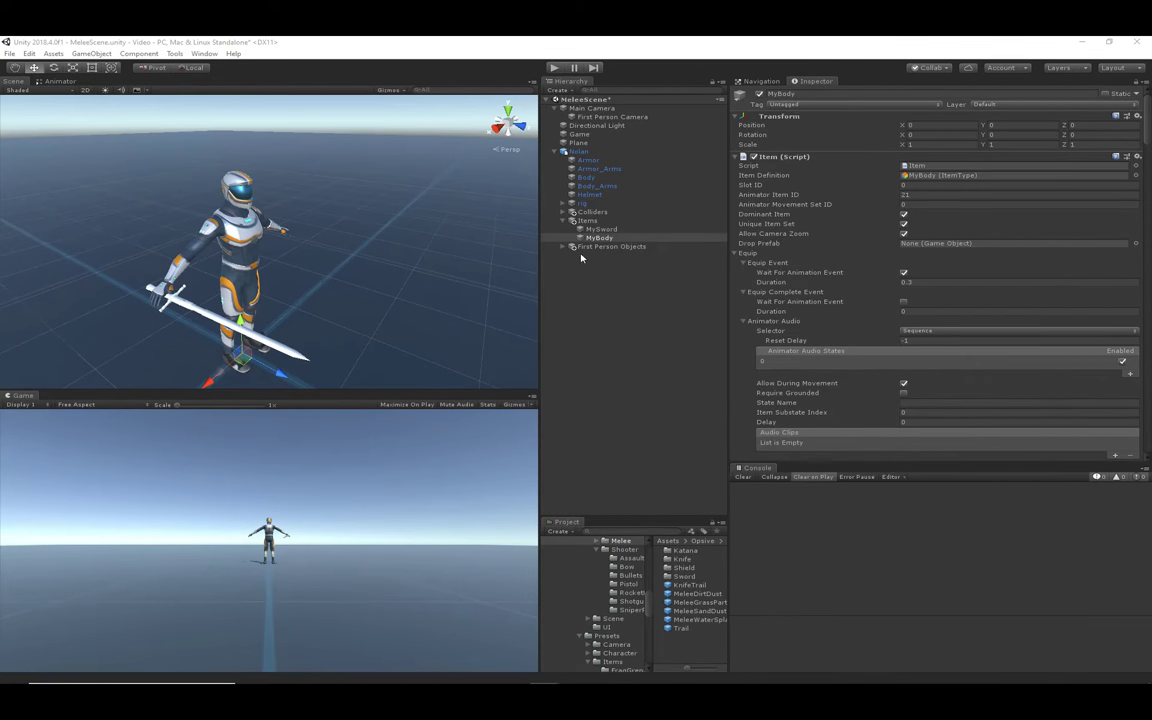
Play-test the scene with MyBody added, unequip the sword in first-person view and stop the test.
click(555, 68)
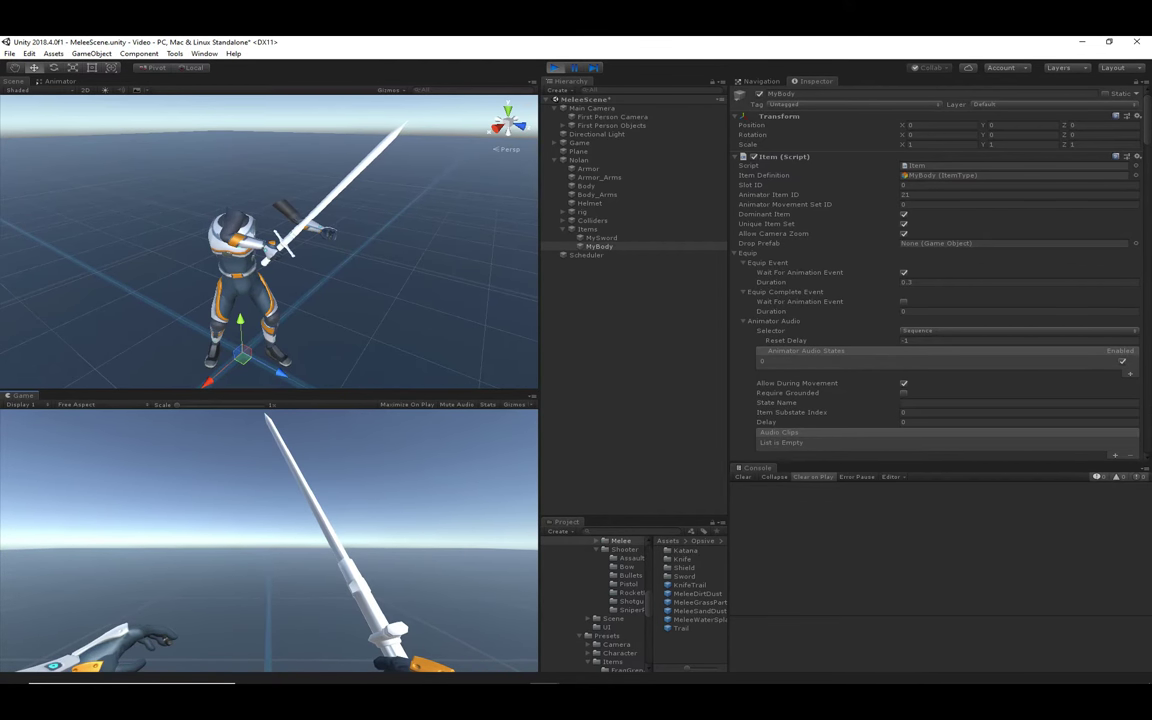
key(t)
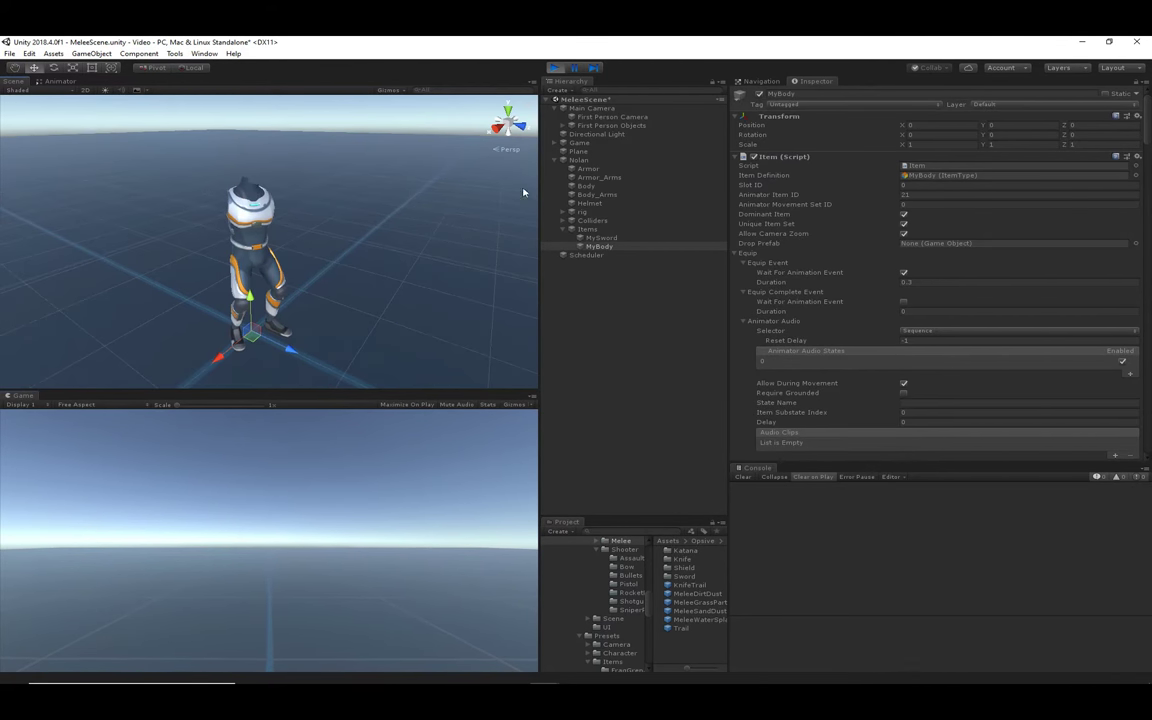
click(556, 67)
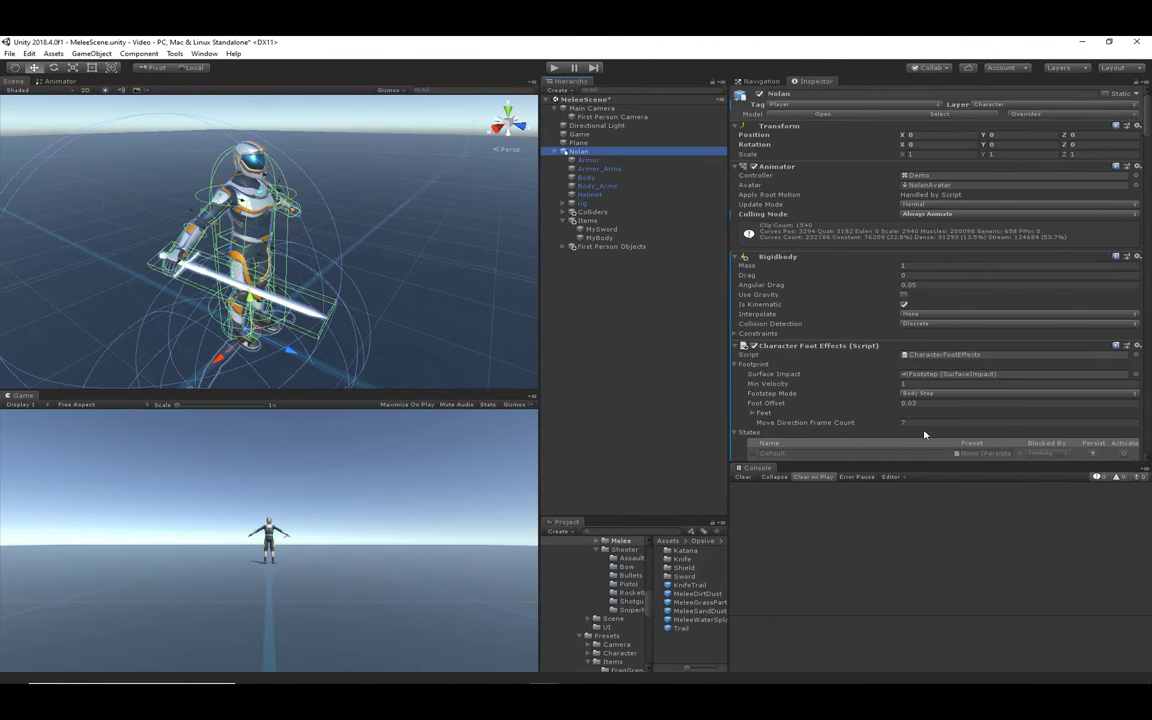
In Nolan's Item Set Manager, enable Default and disable Can Switch To for the MyBody item set.
scroll(837, 369, down, 4)
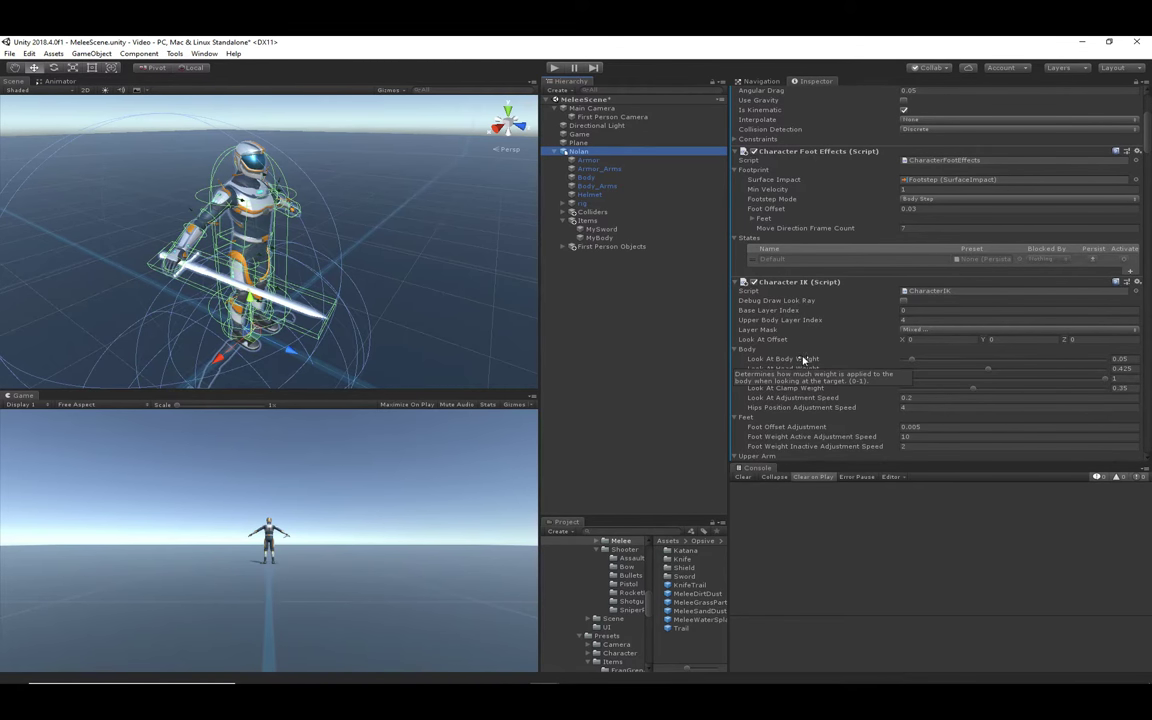
scroll(850, 348, down, 1)
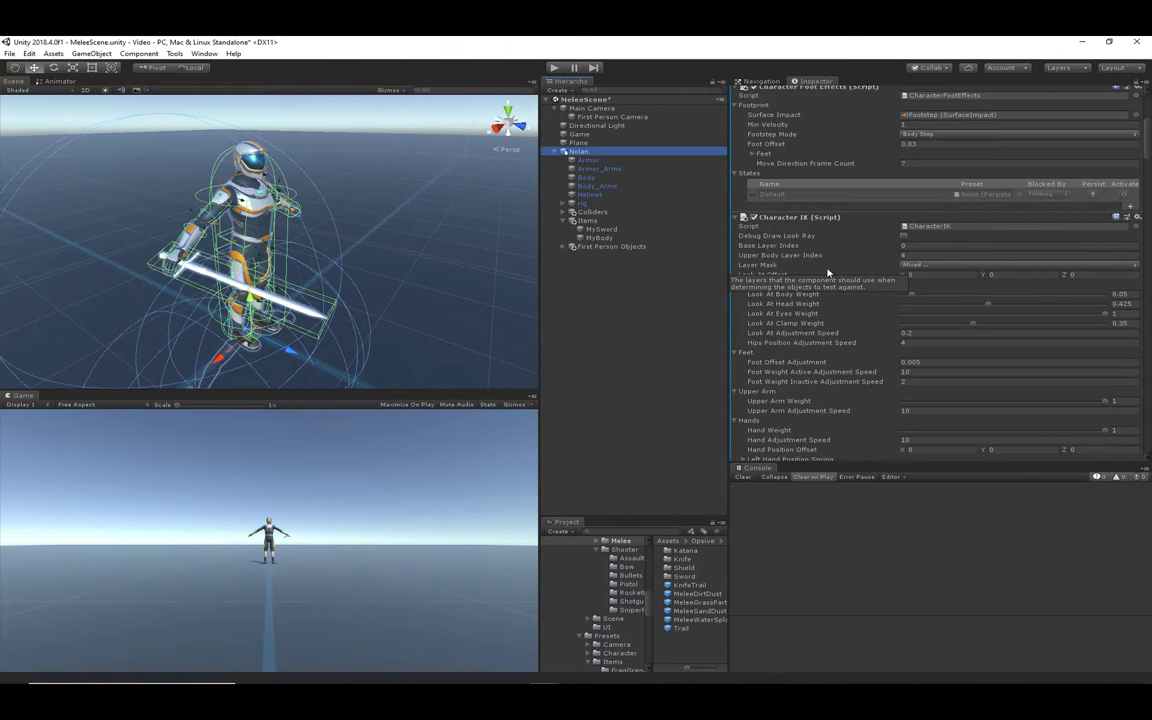
scroll(828, 271, down, 3)
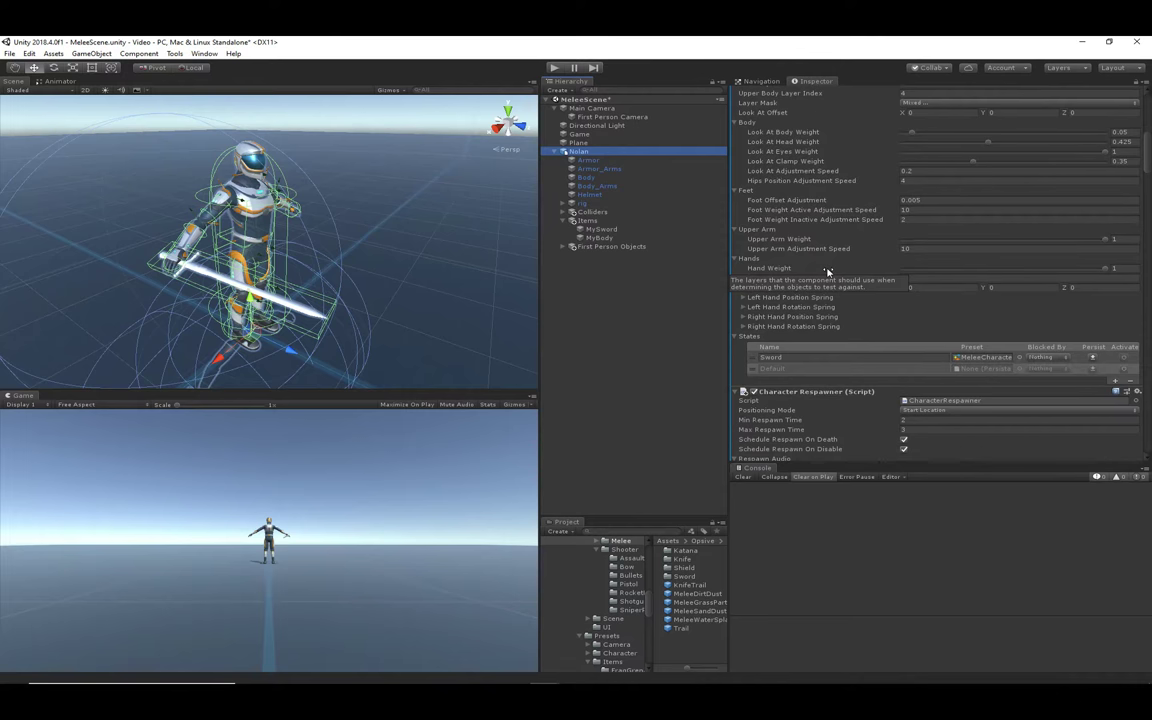
scroll(828, 271, down, 10)
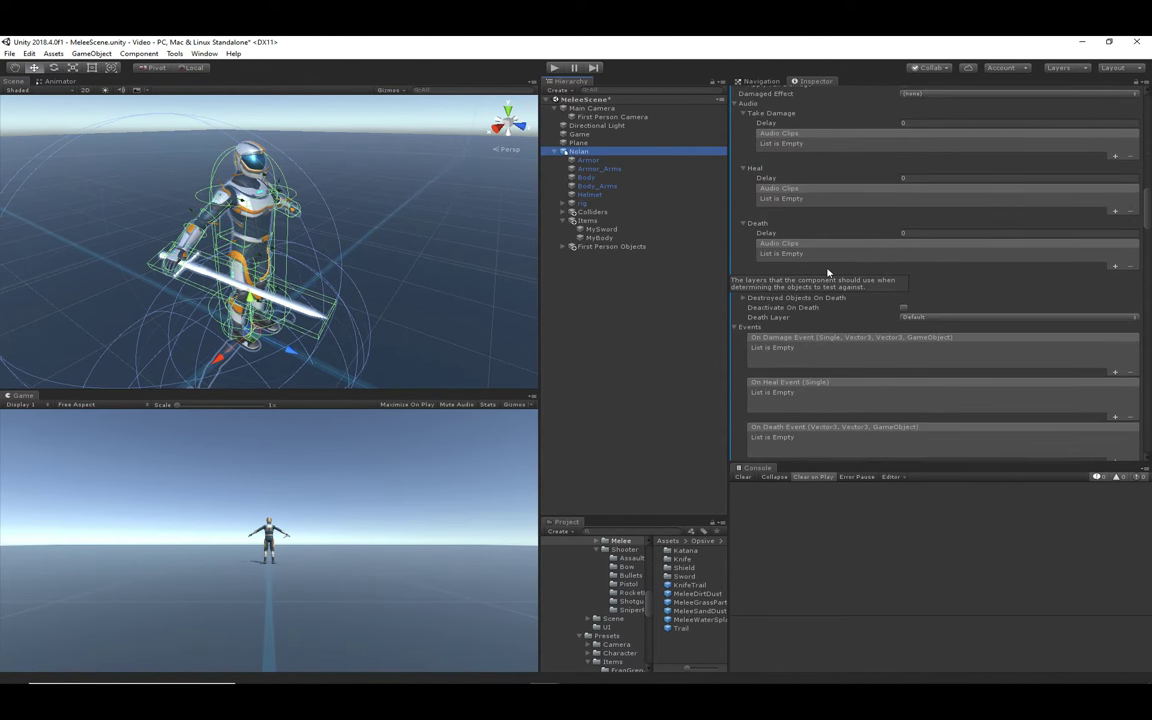
scroll(828, 271, down, 6)
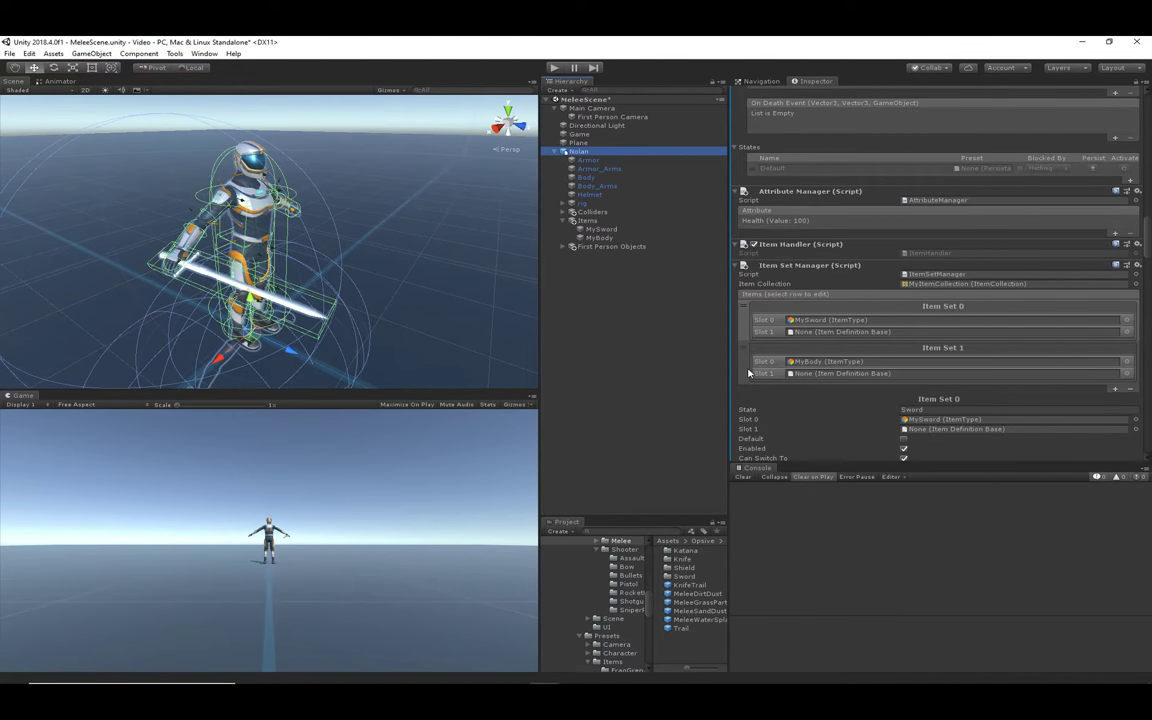
click(748, 373)
scroll(923, 338, down, 1)
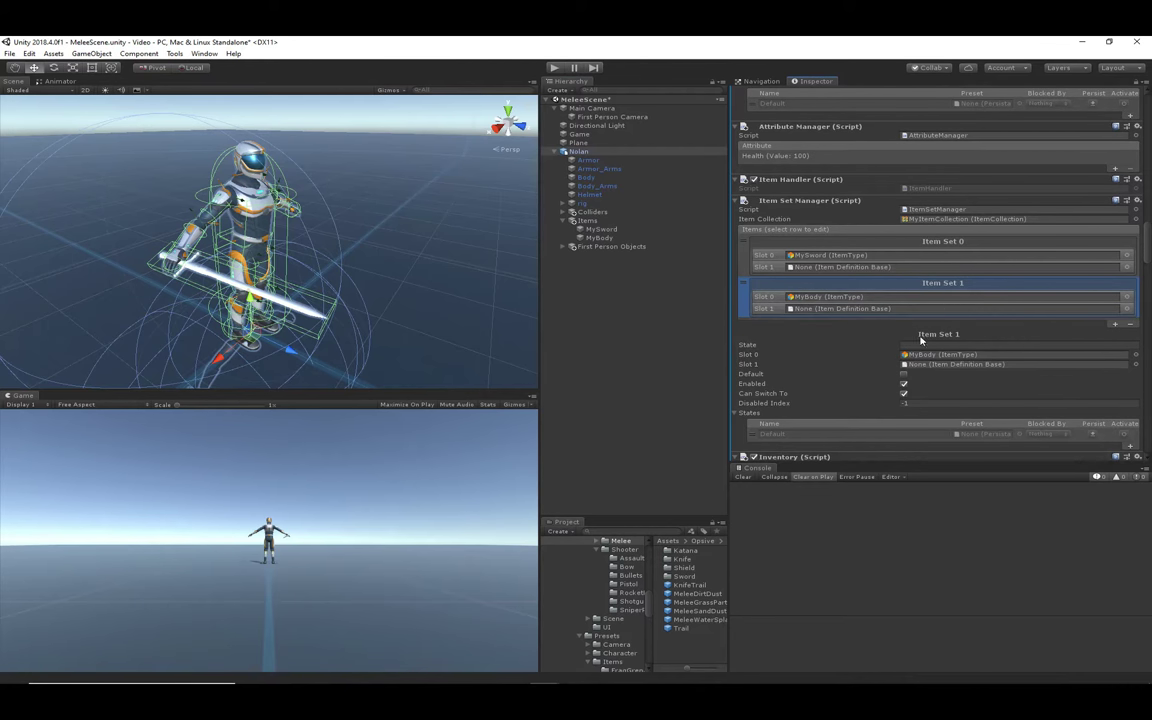
scroll(840, 340, down, 1)
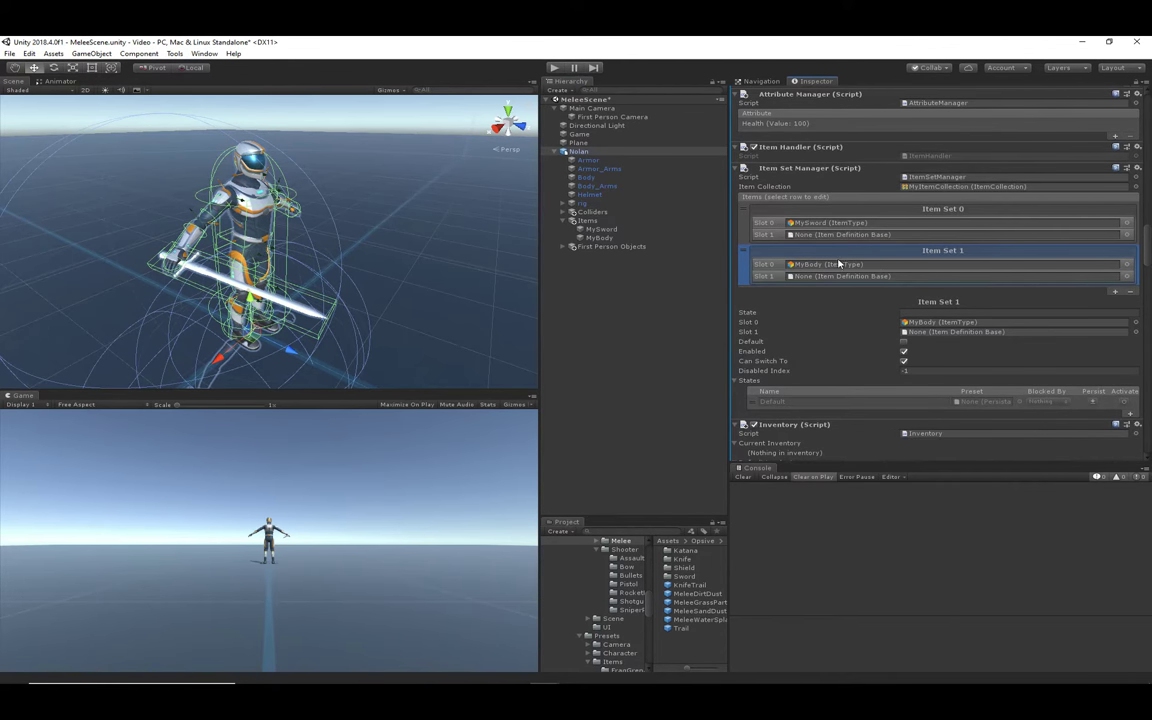
click(904, 342)
click(903, 363)
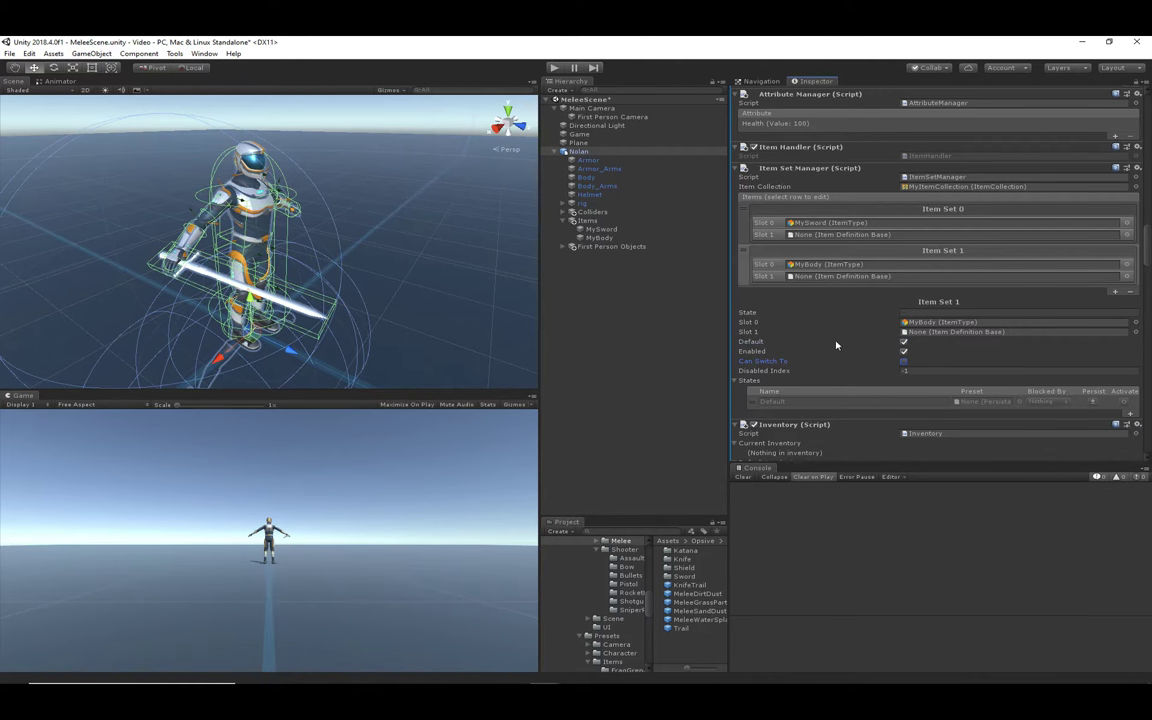
click(741, 344)
click(770, 361)
click(748, 262)
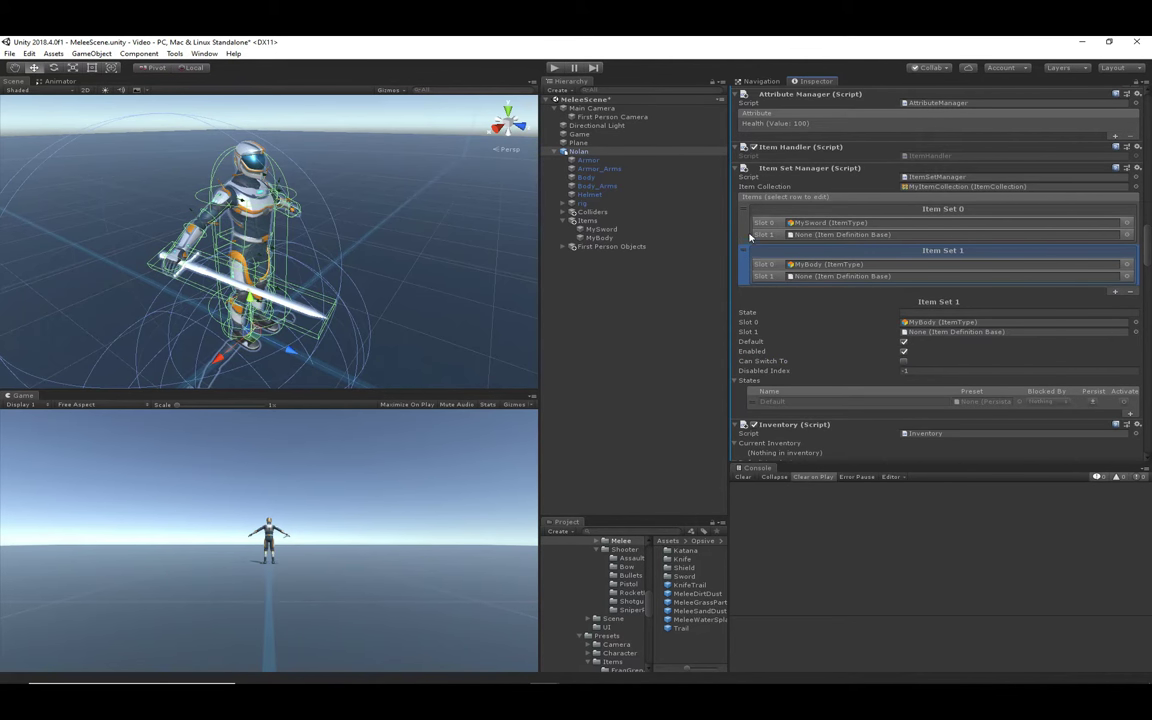
mouse_move(748, 262)
mouse_down()
mouse_move(749, 218)
mouse_move(758, 264)
mouse_up()
click(668, 350)
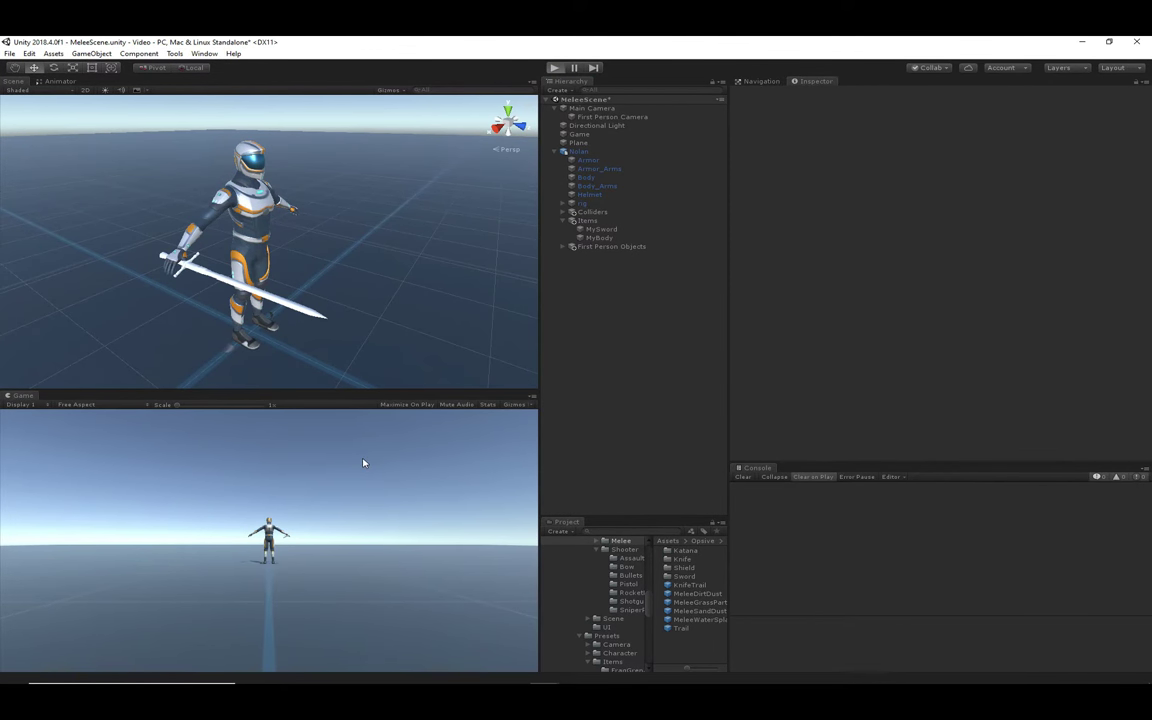
Play-test the scene, unequip the sword and examine which item set is active in Nolan's Item Set Manager.
key(ctrl+p)
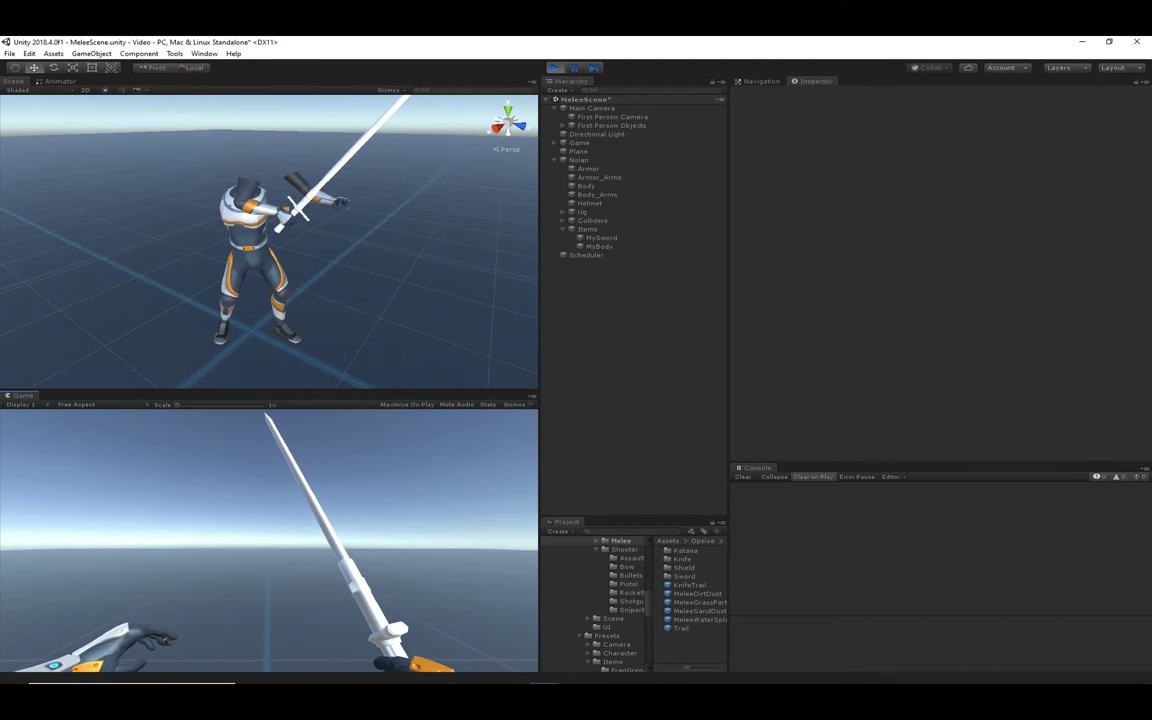
click(269, 540)
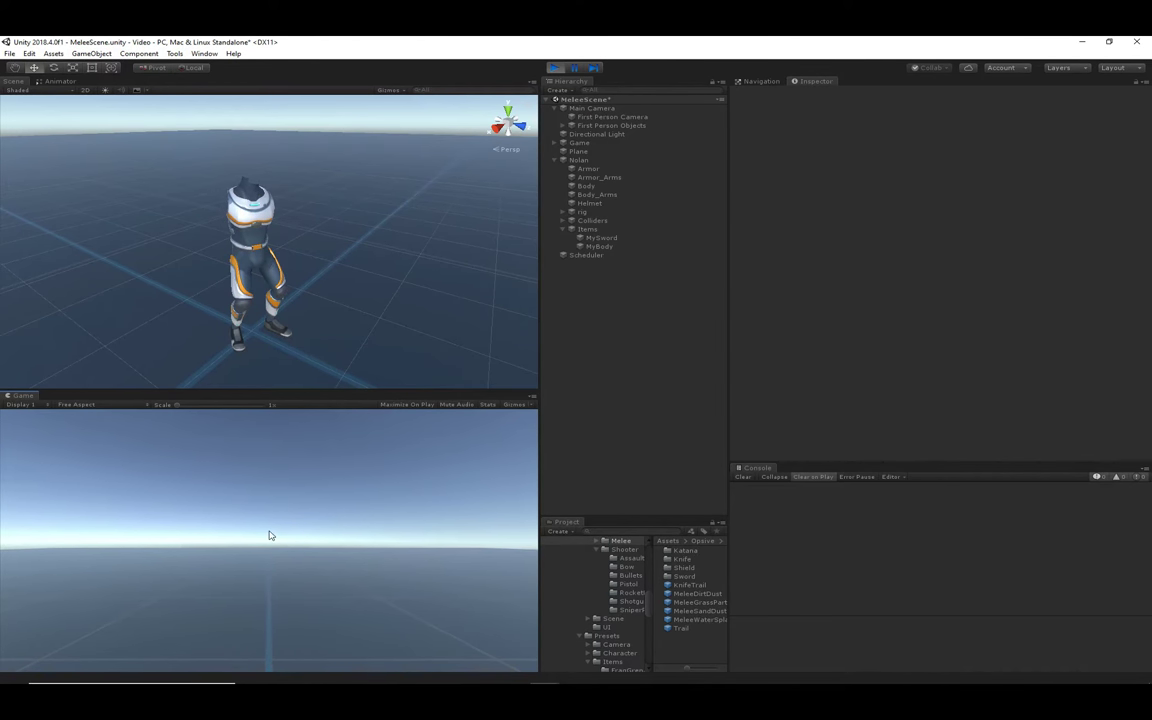
click(588, 162)
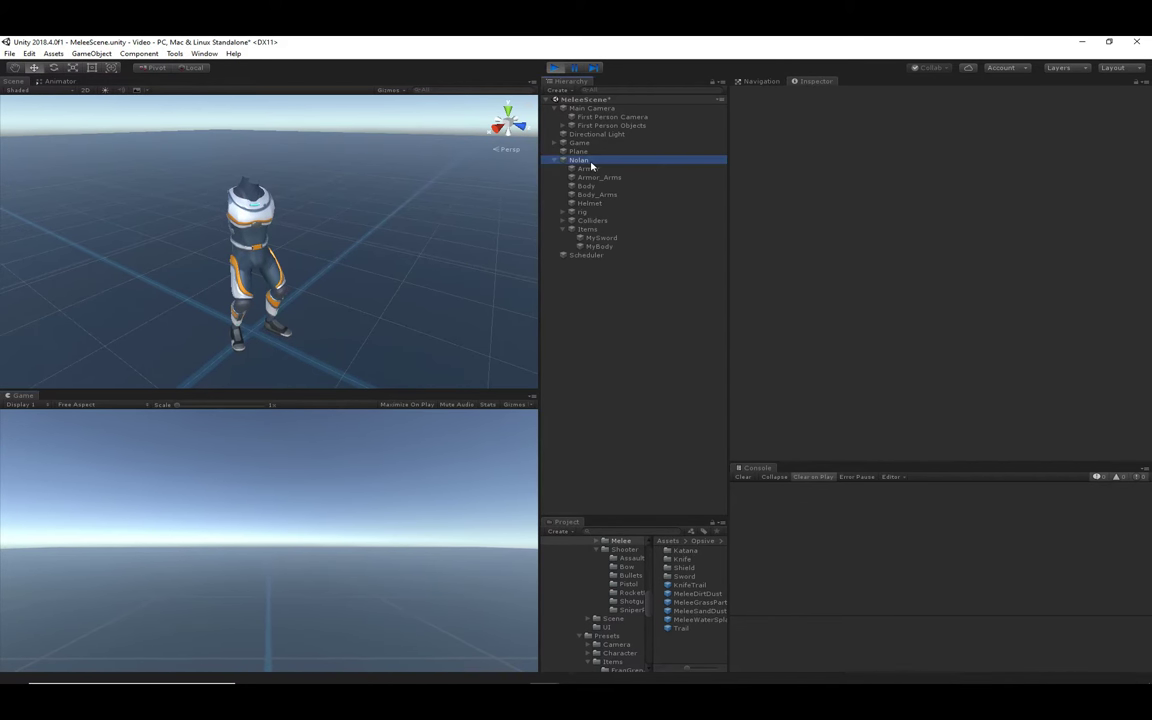
scroll(841, 377, down, 10)
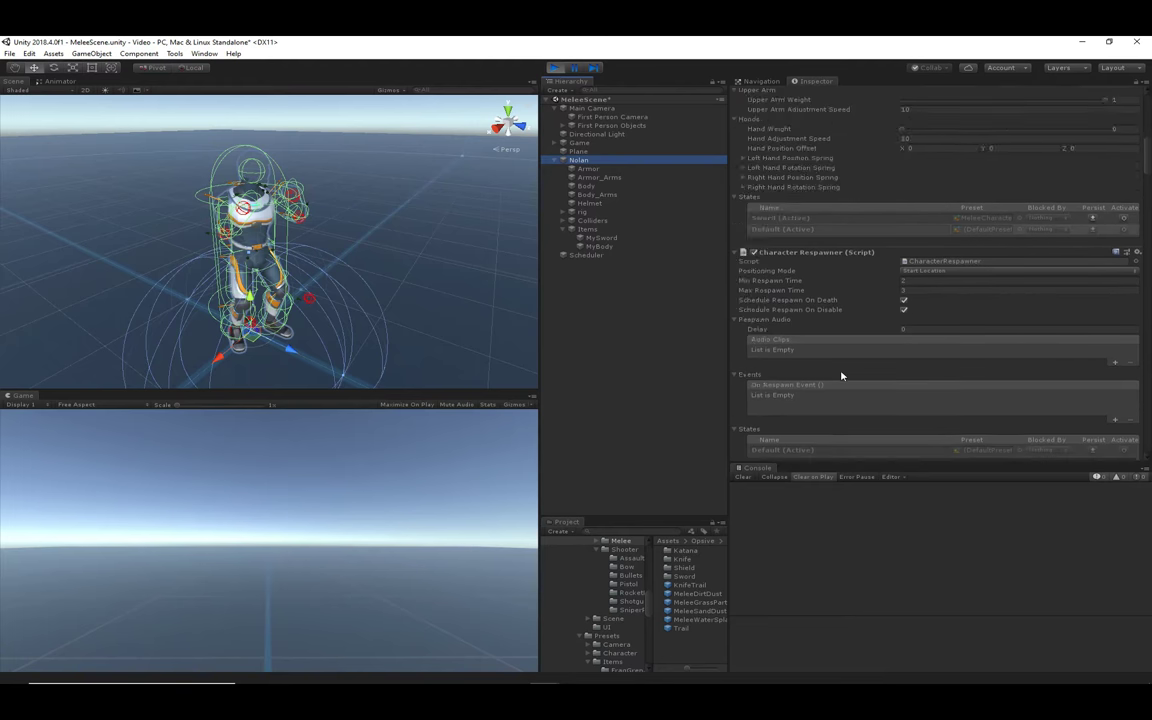
scroll(841, 377, down, 10)
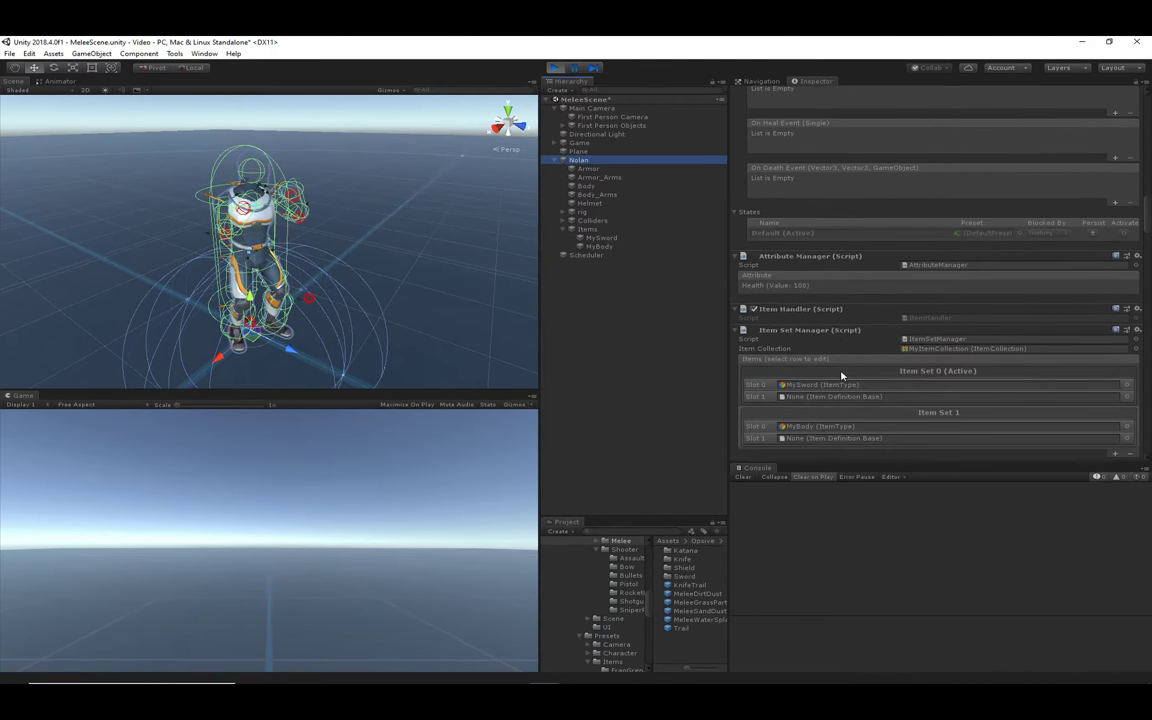
Disable Wait For Animation Event and set the Duration to 0 for the MyBody item's Equip Event.
scroll(841, 377, down, 1)
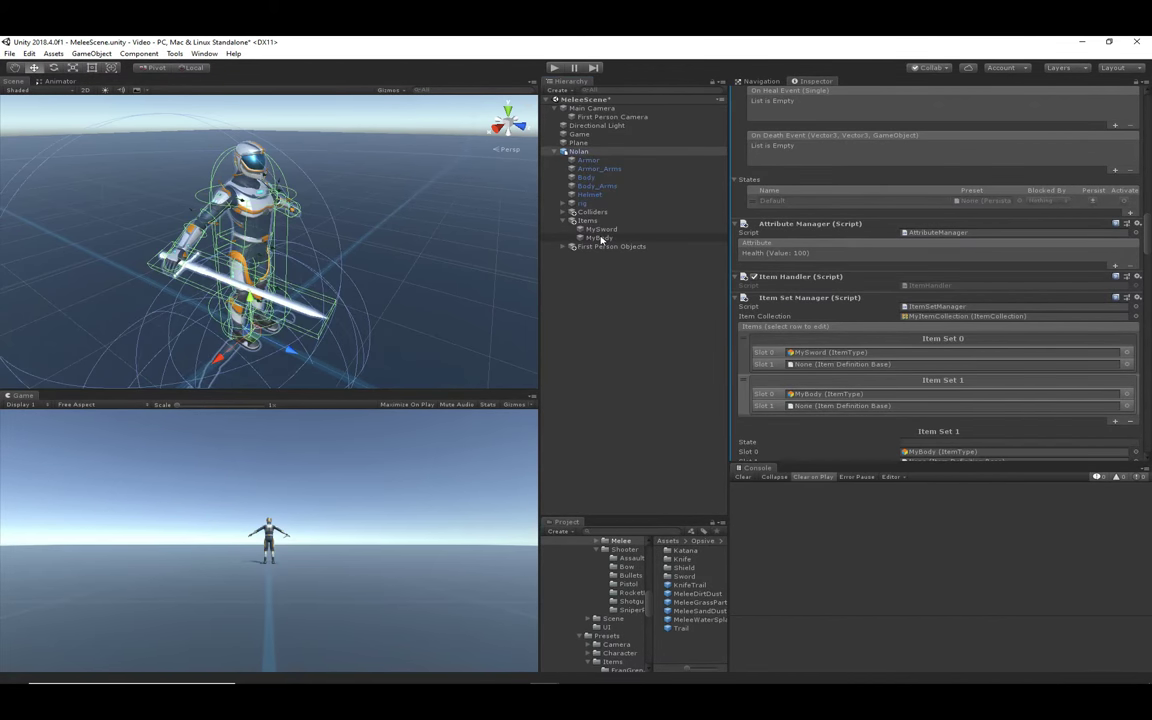
click(600, 238)
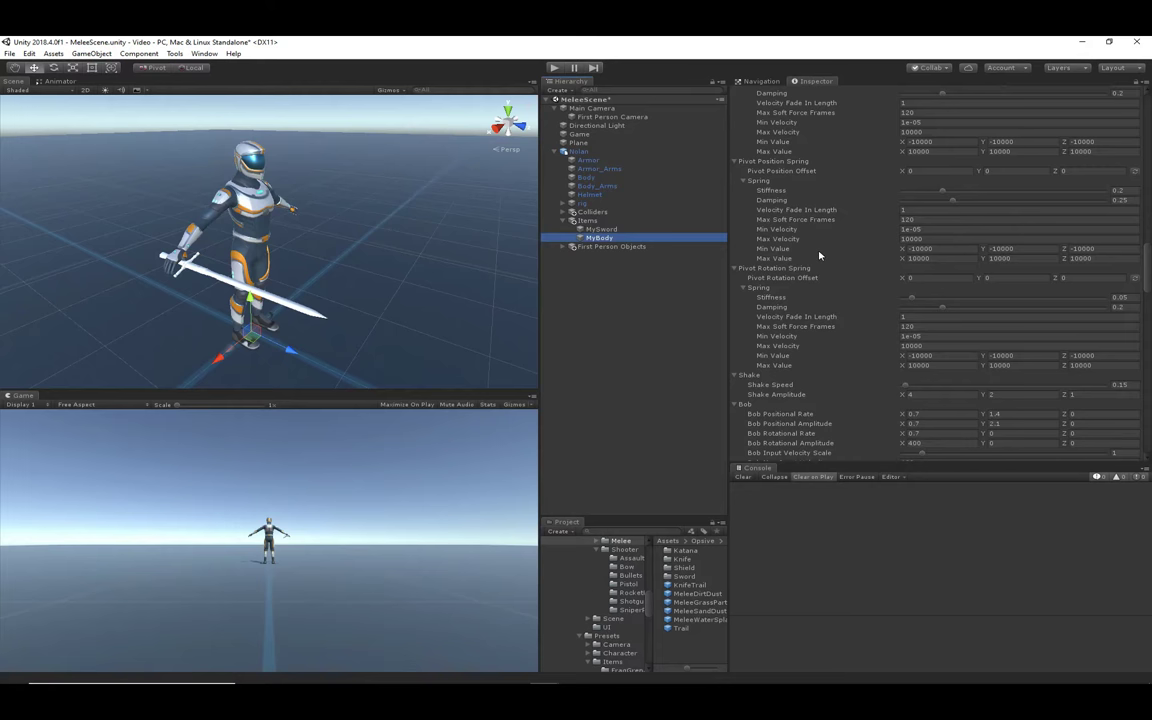
scroll(819, 256, up, 5)
scroll(819, 256, up, 10)
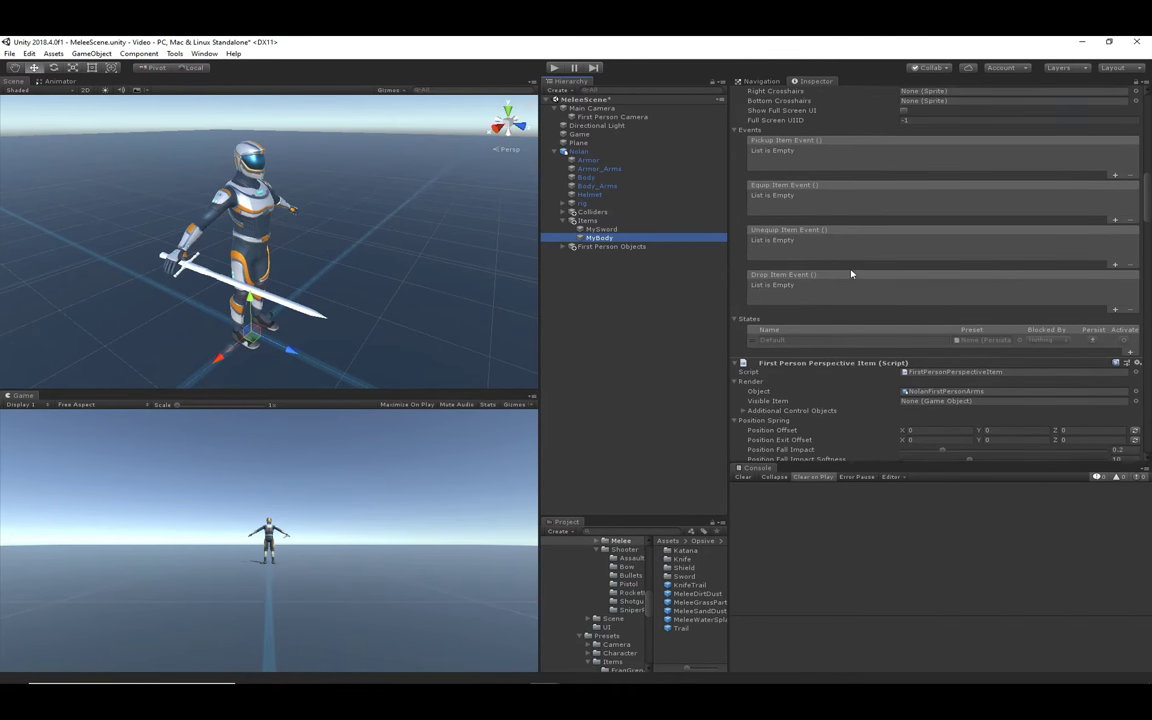
scroll(819, 261, up, 5)
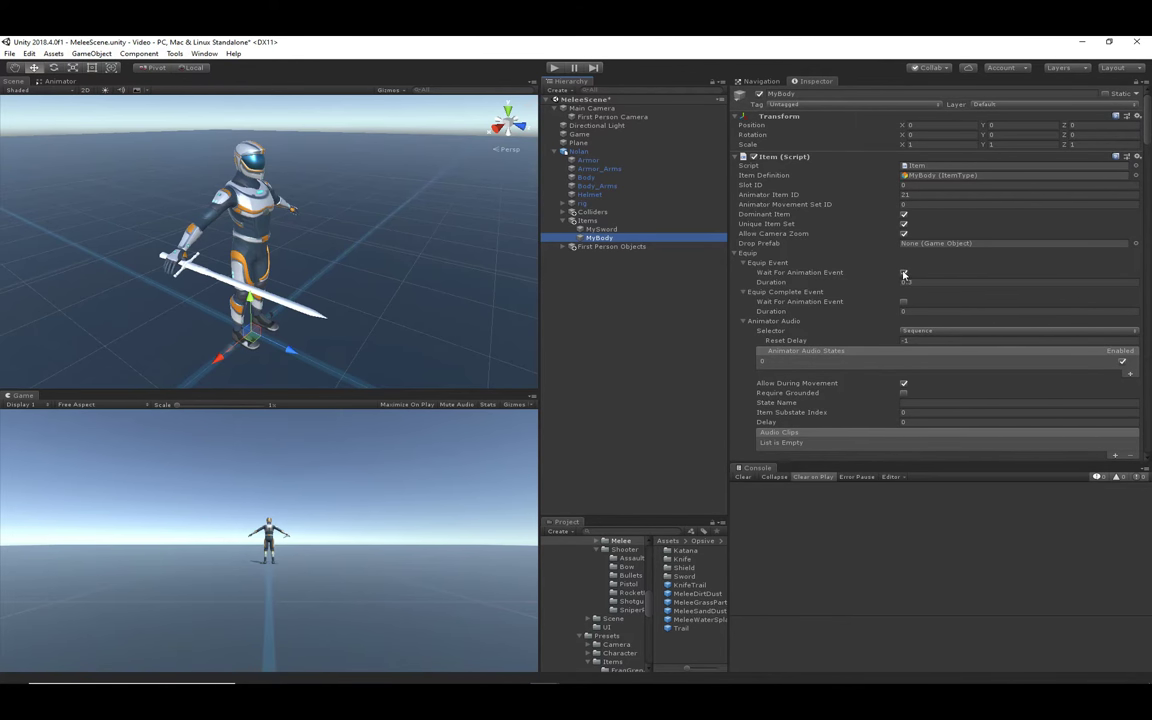
click(904, 273)
click(914, 283)
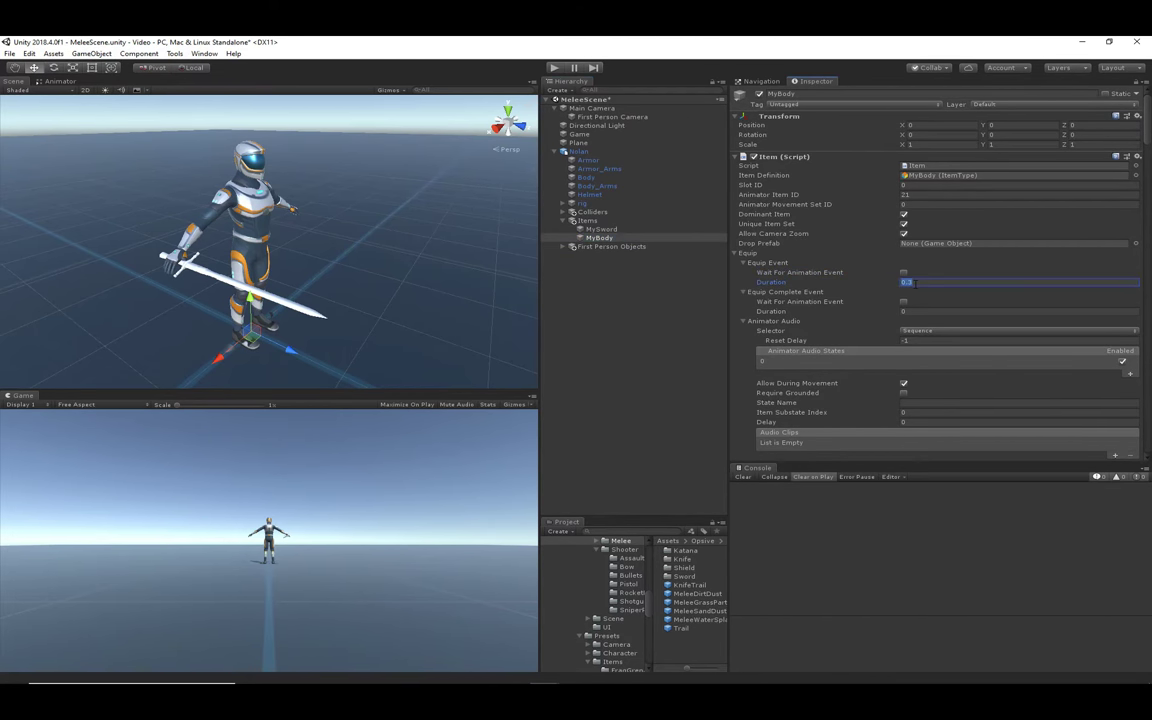
text(0)
Set the Duration to 0 and disable Wait For Animation Event for the MyBody item's Unequip Event.
scroll(840, 320, down, 4)
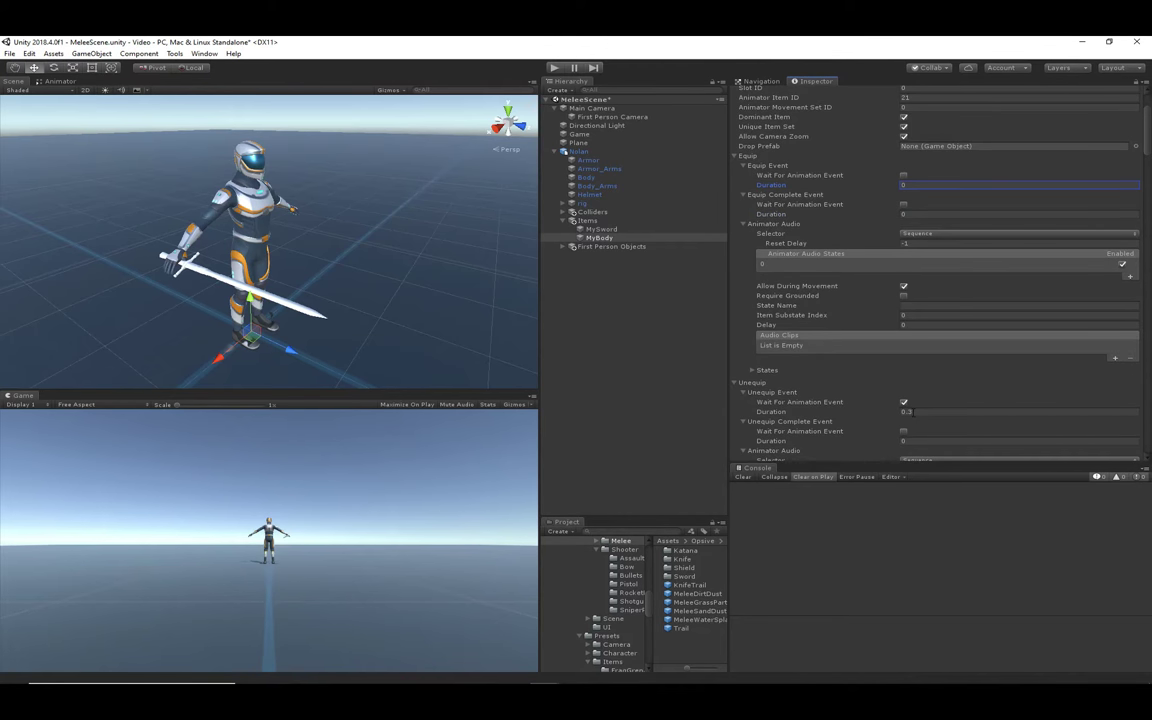
click(912, 411)
text(0)
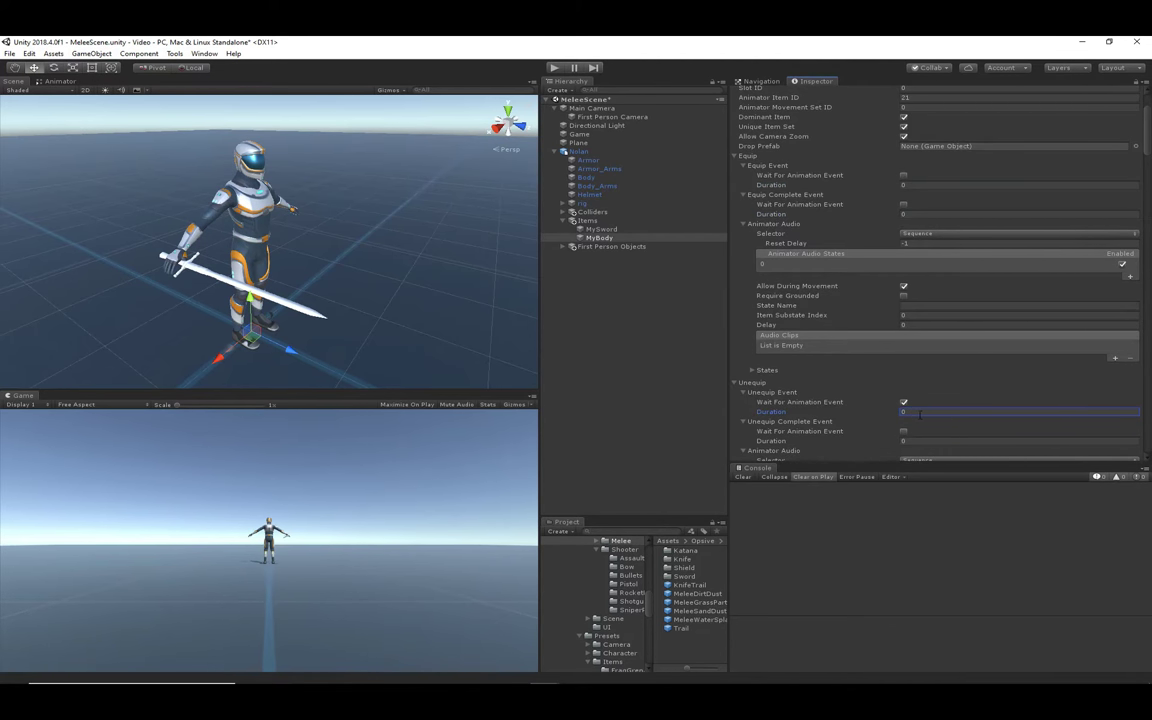
click(904, 402)
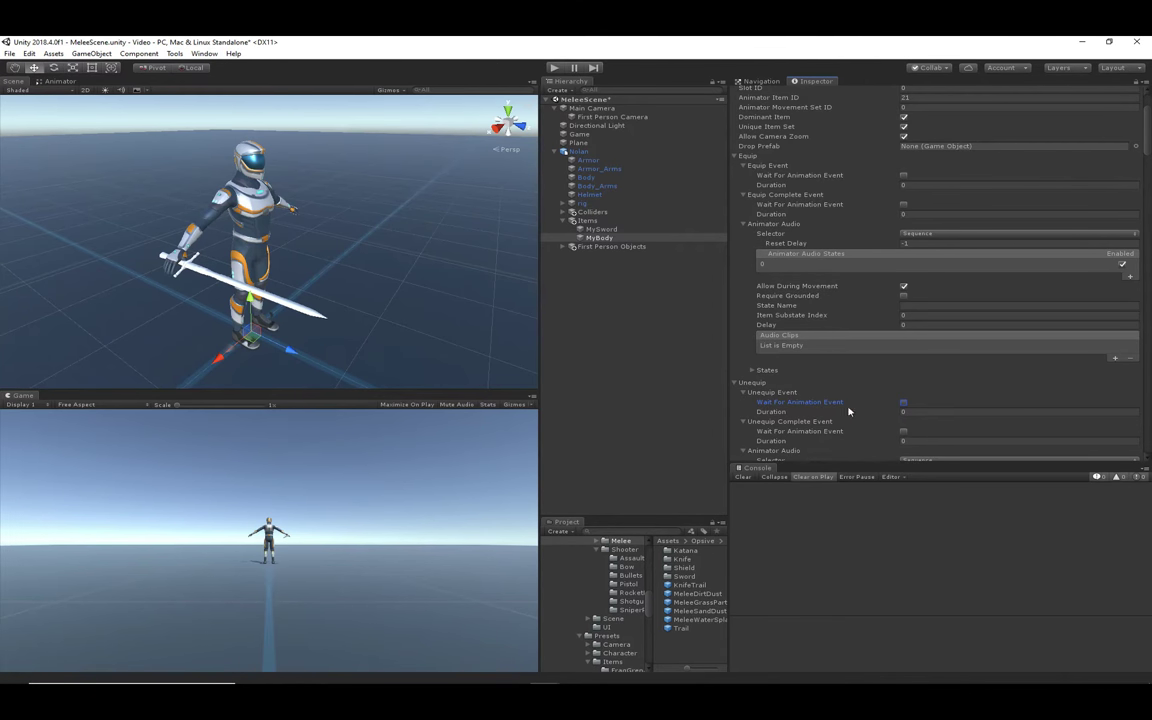
Play-test the new equip timing by unequipping the sword, and check the active item set in Nolan's Item Set Manager.
click(662, 317)
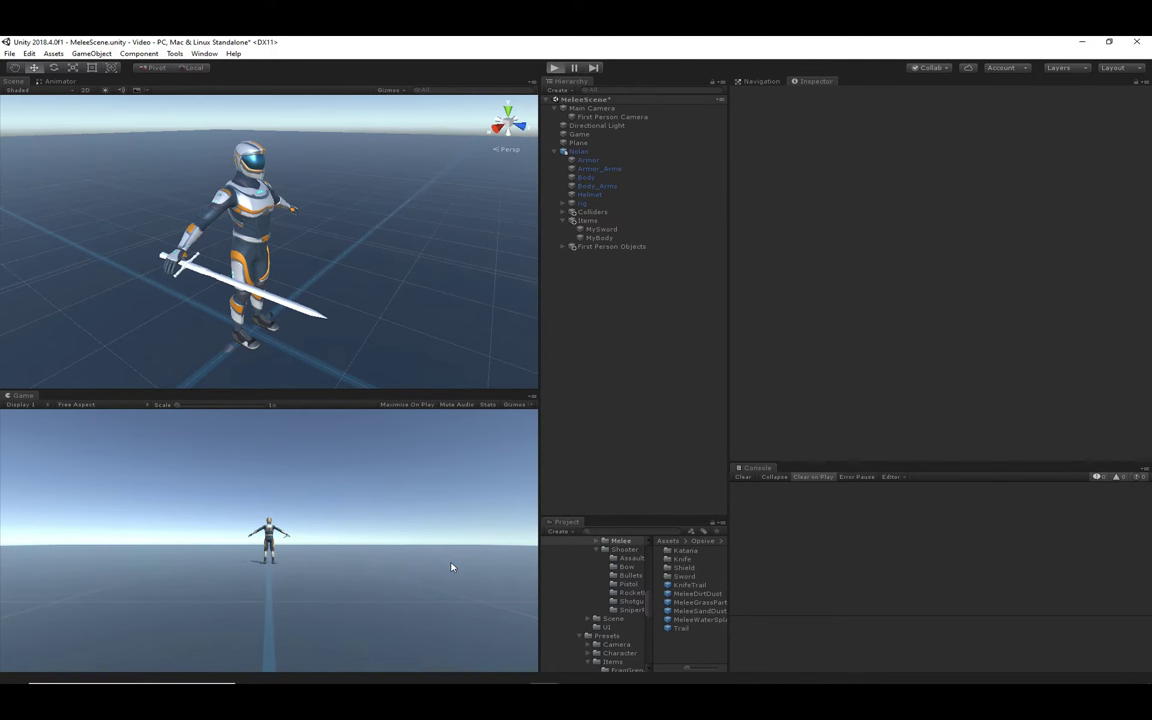
key(ctrl+p)
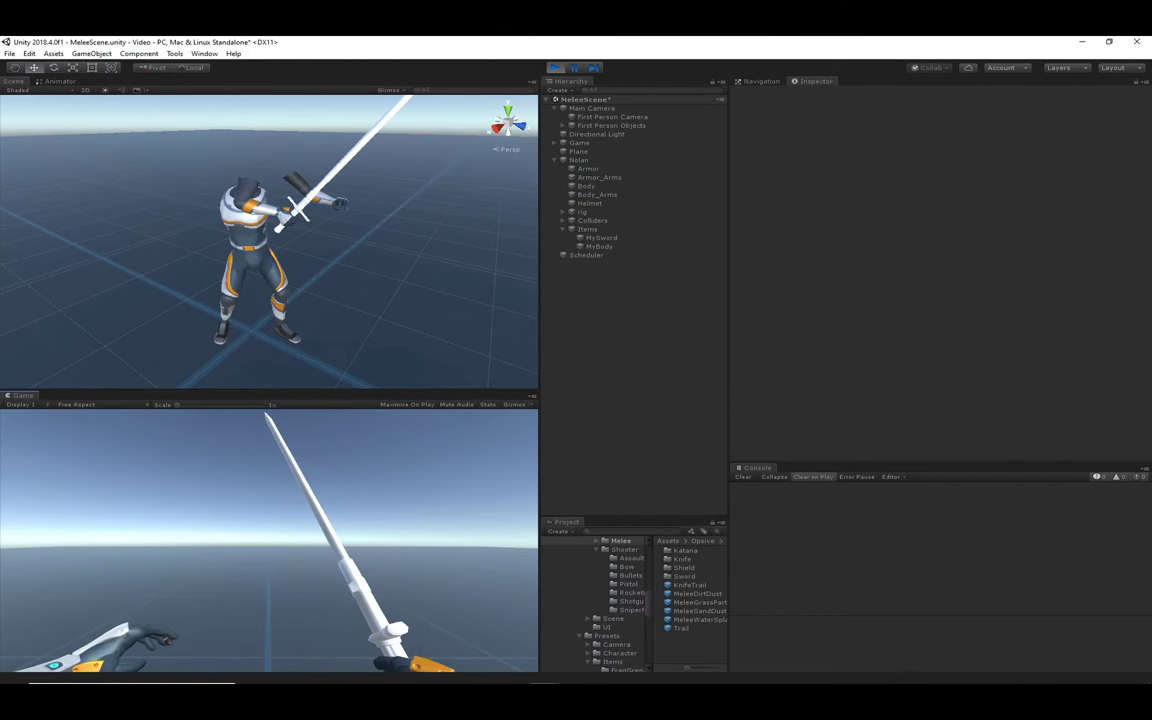
key(t)
key(Escape)
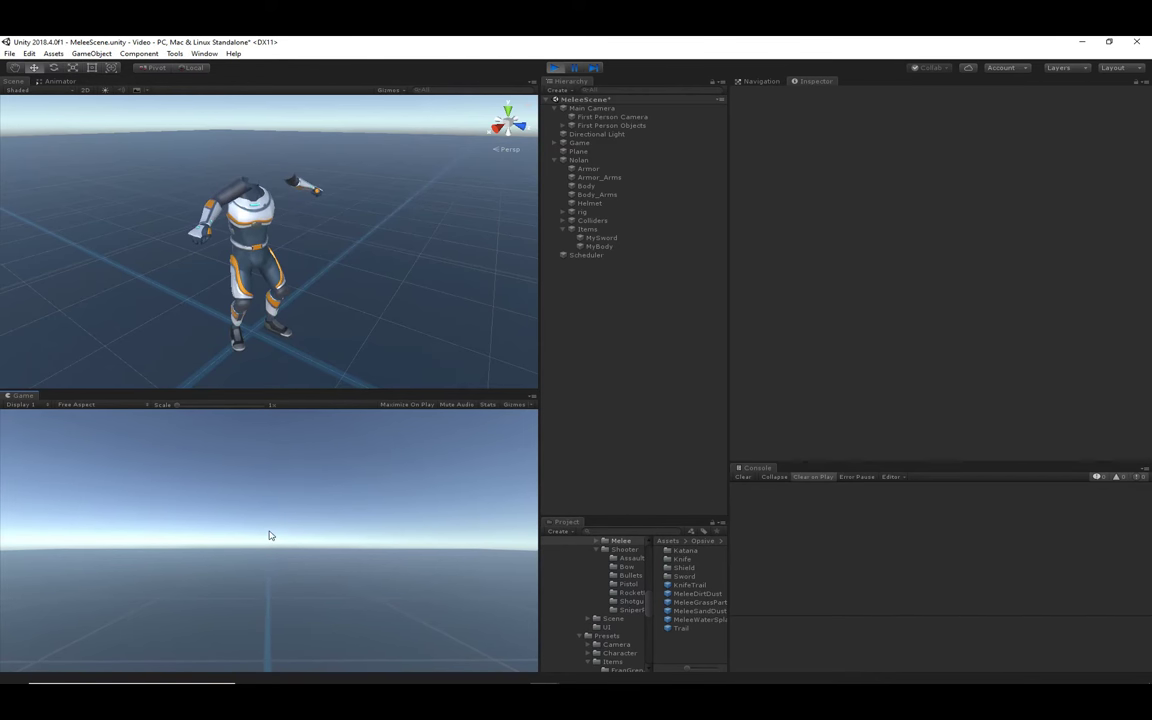
click(580, 160)
scroll(836, 404, down, 15)
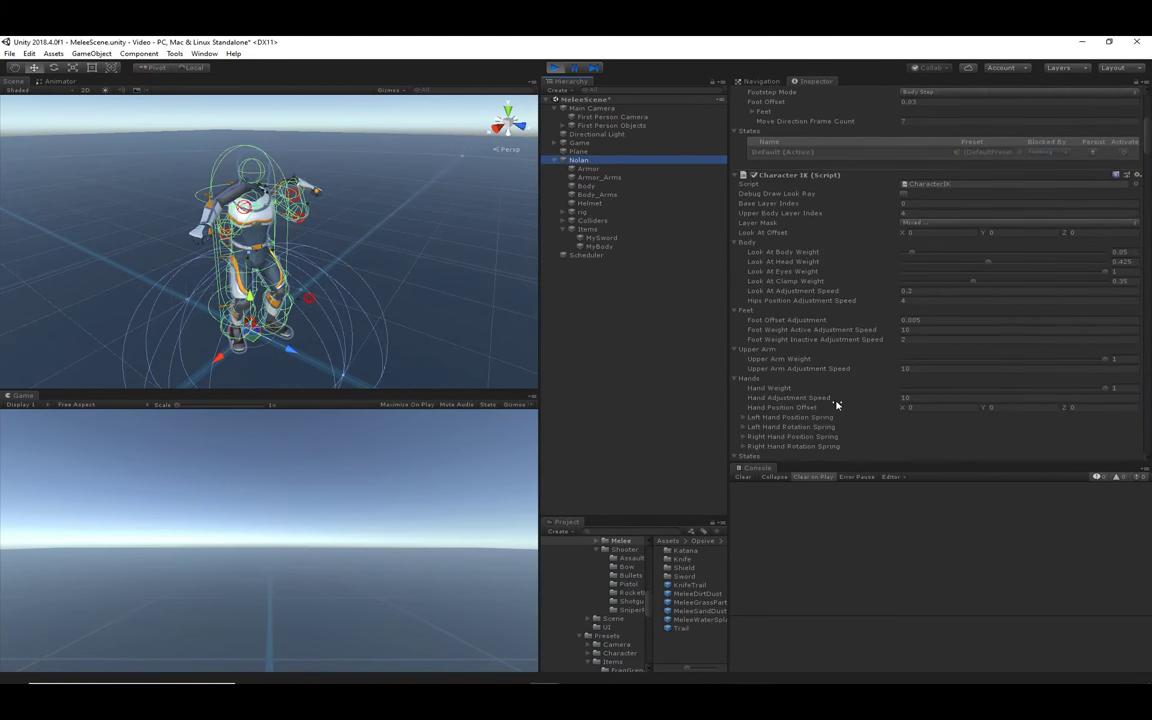
scroll(836, 404, down, 15)
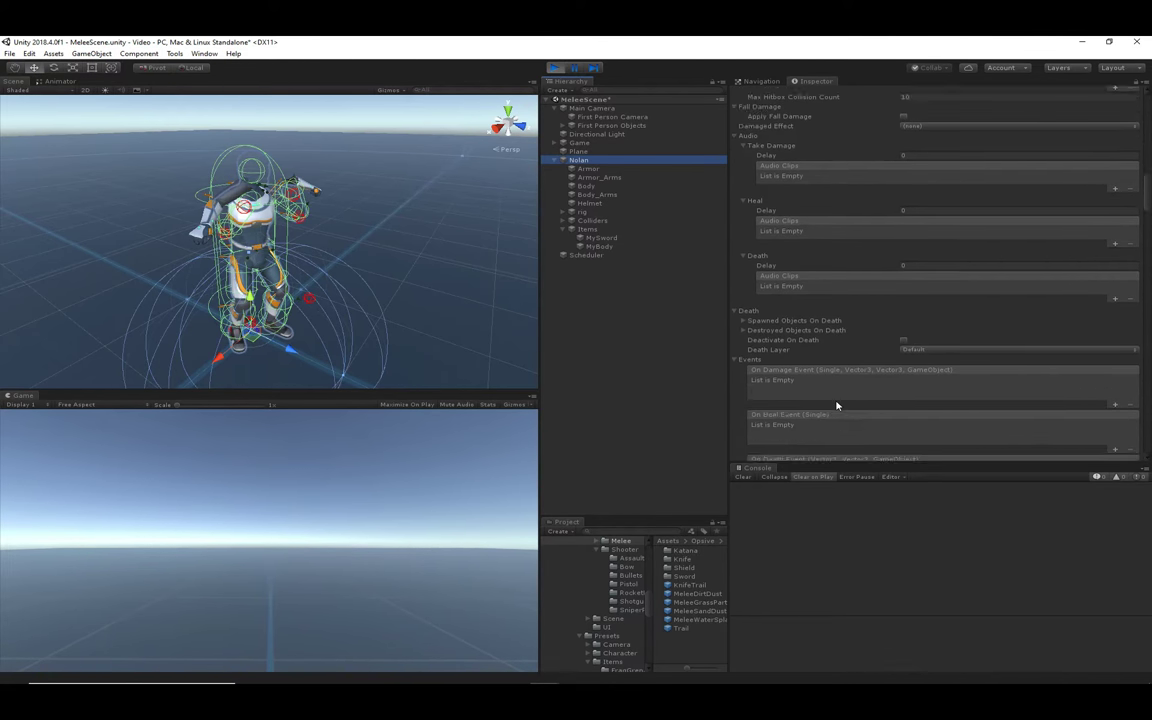
scroll(836, 404, down, 4)
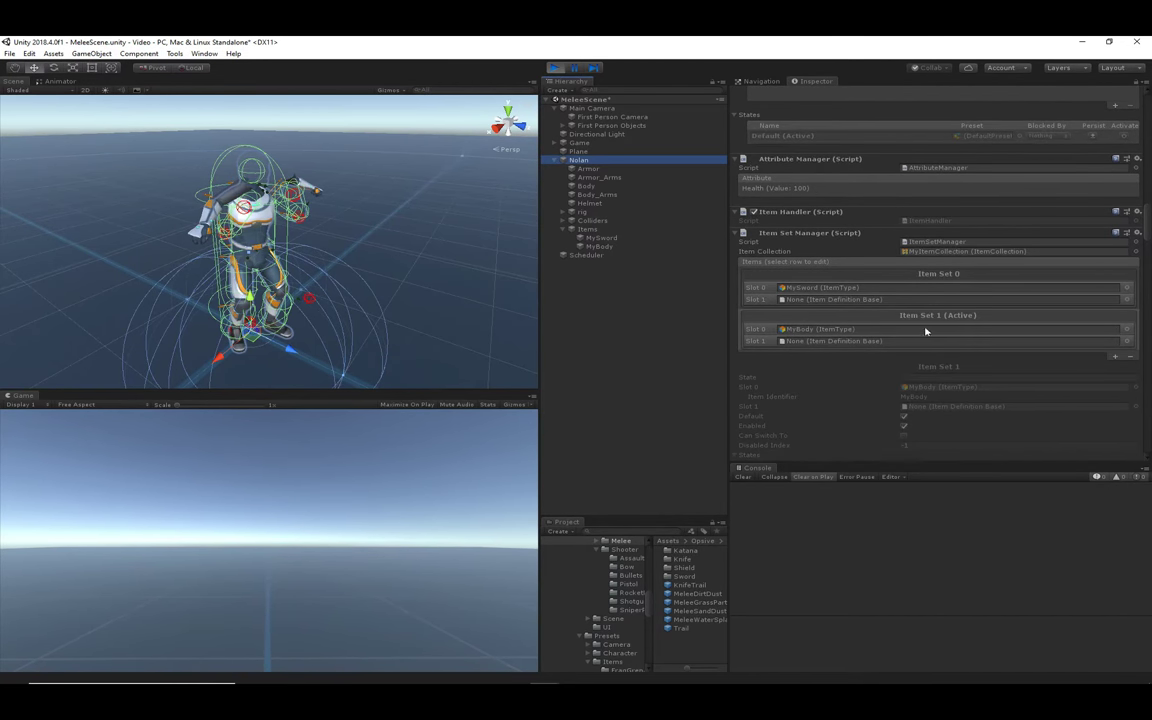
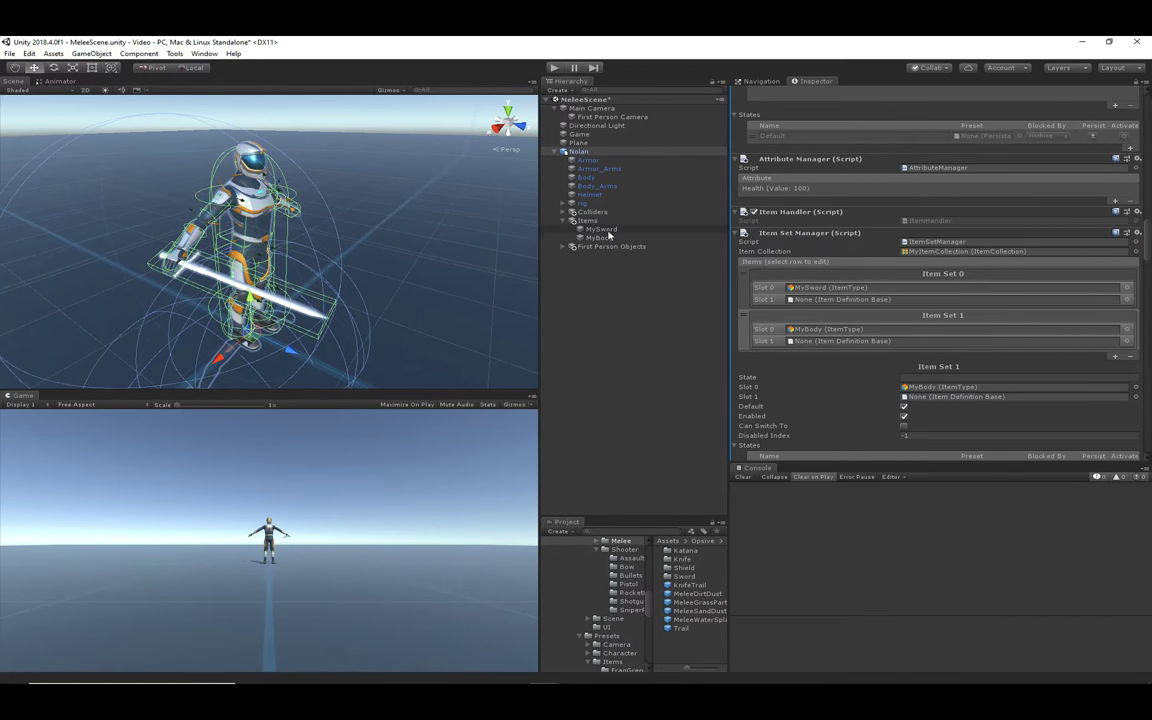
Expand Nolan's rig and create an empty child object named LeftFist under ORG-hand.L.
click(560, 229)
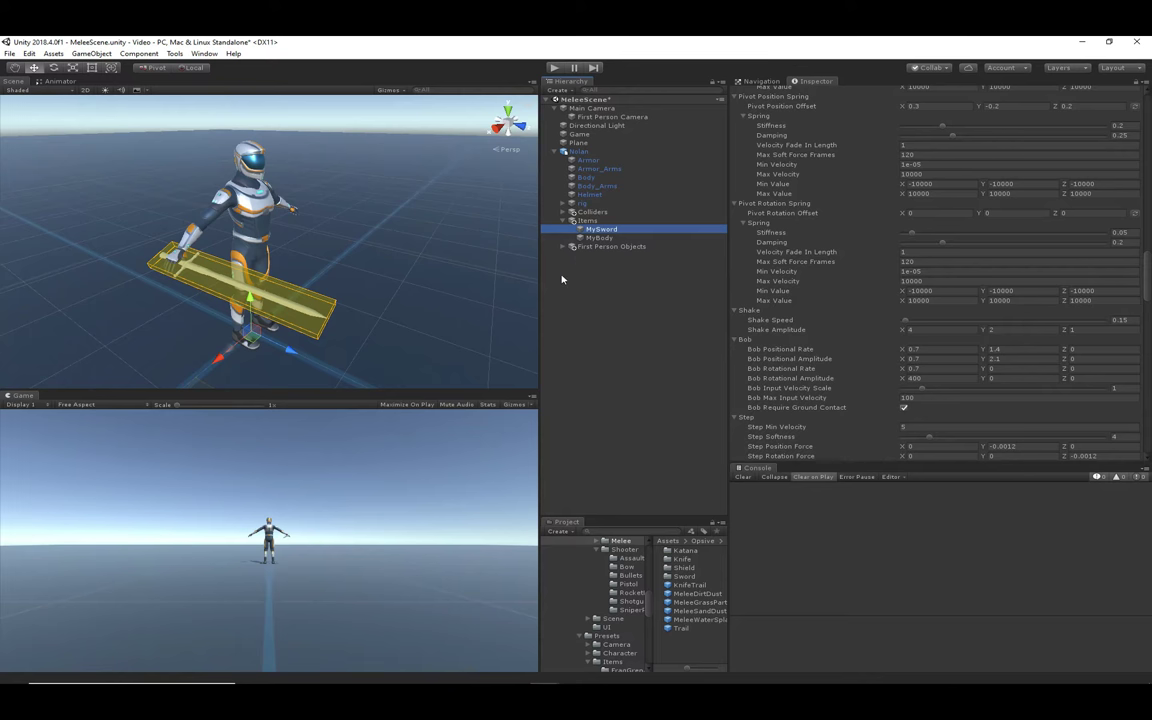
alt+click(563, 203)
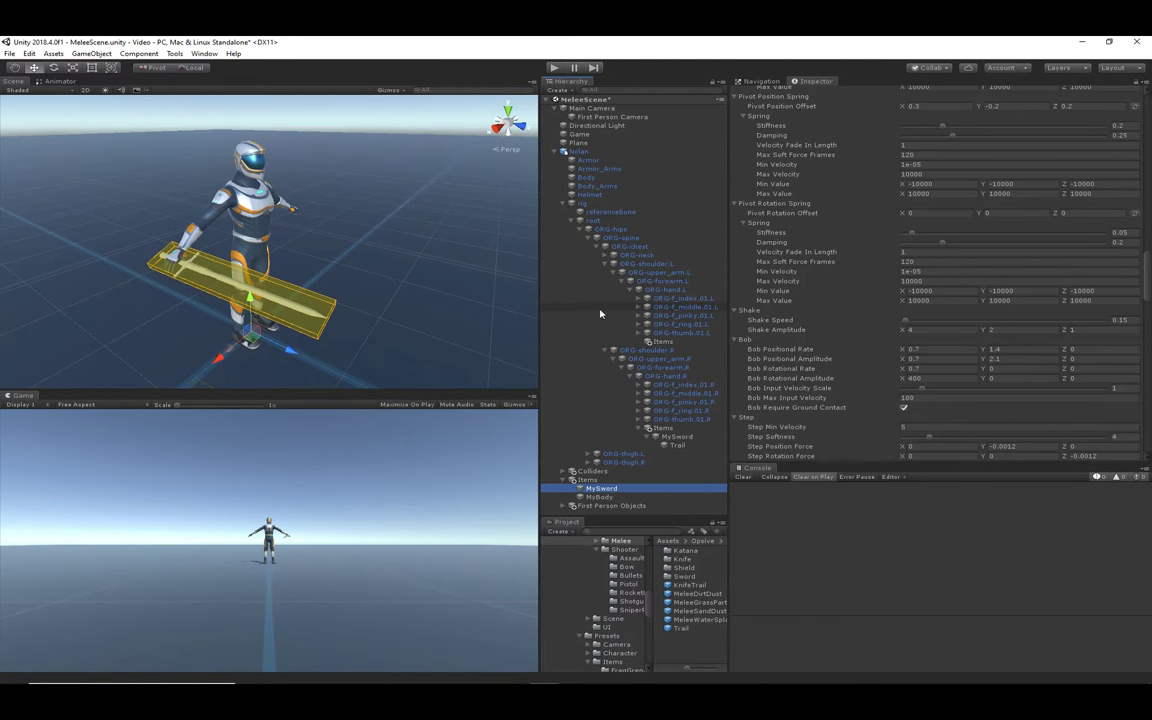
key(alt+Tab)
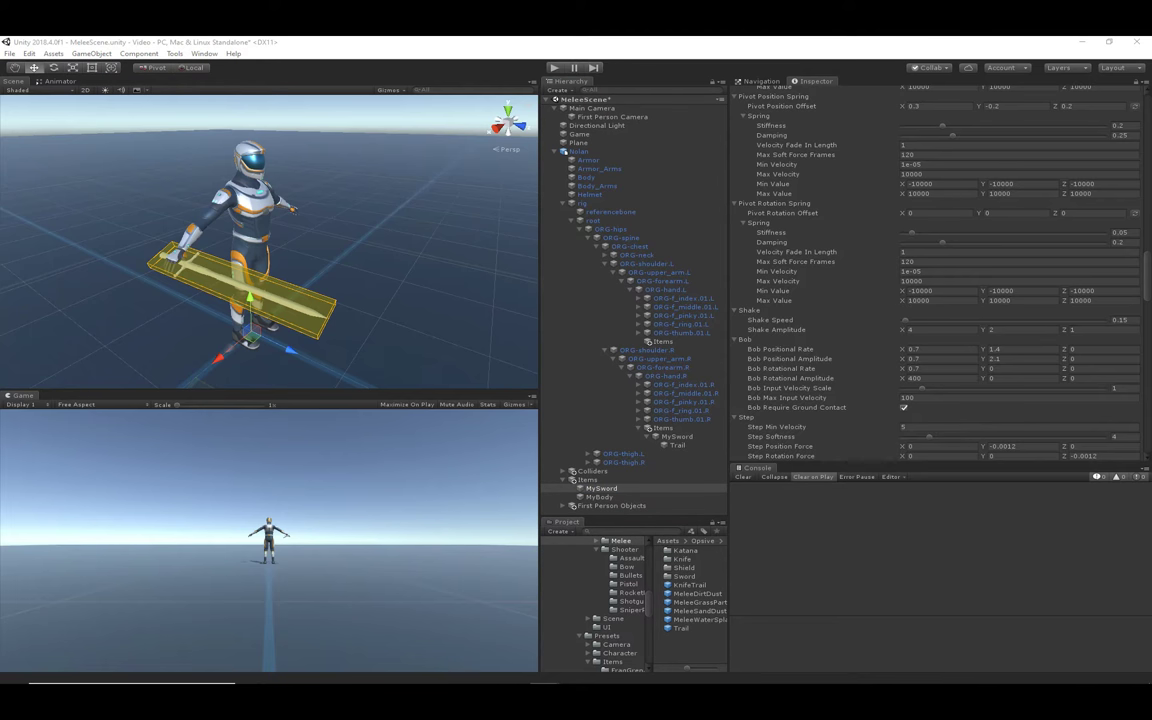
click(668, 289)
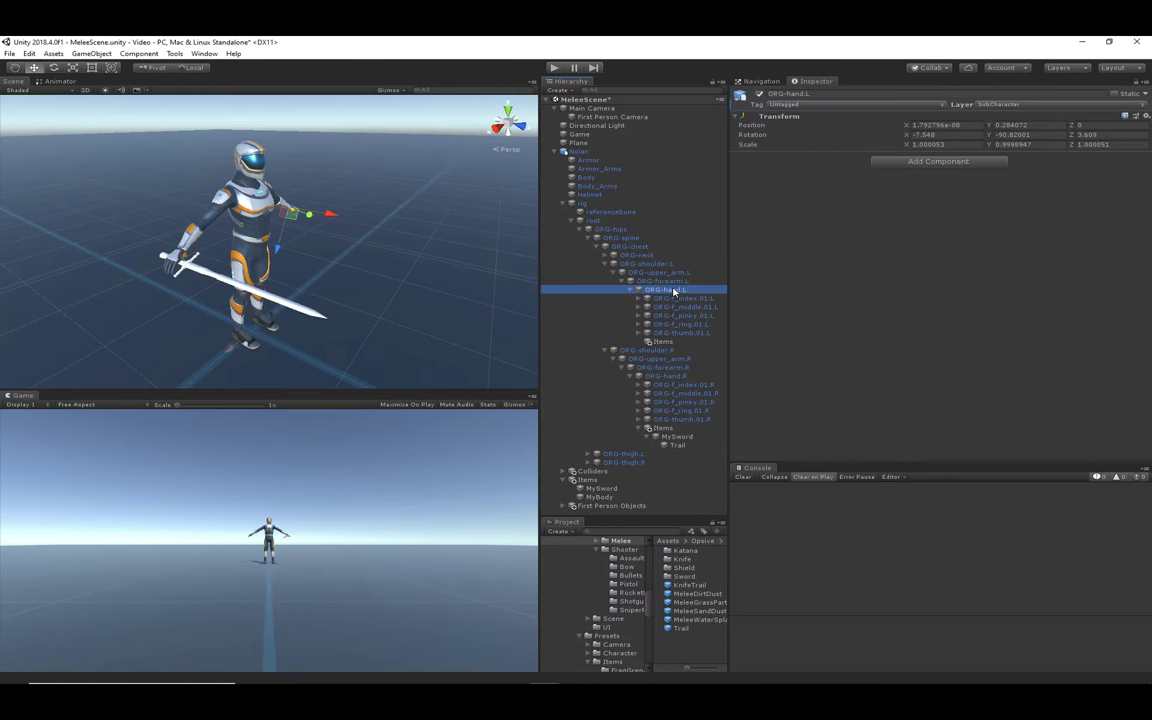
right_click(674, 291)
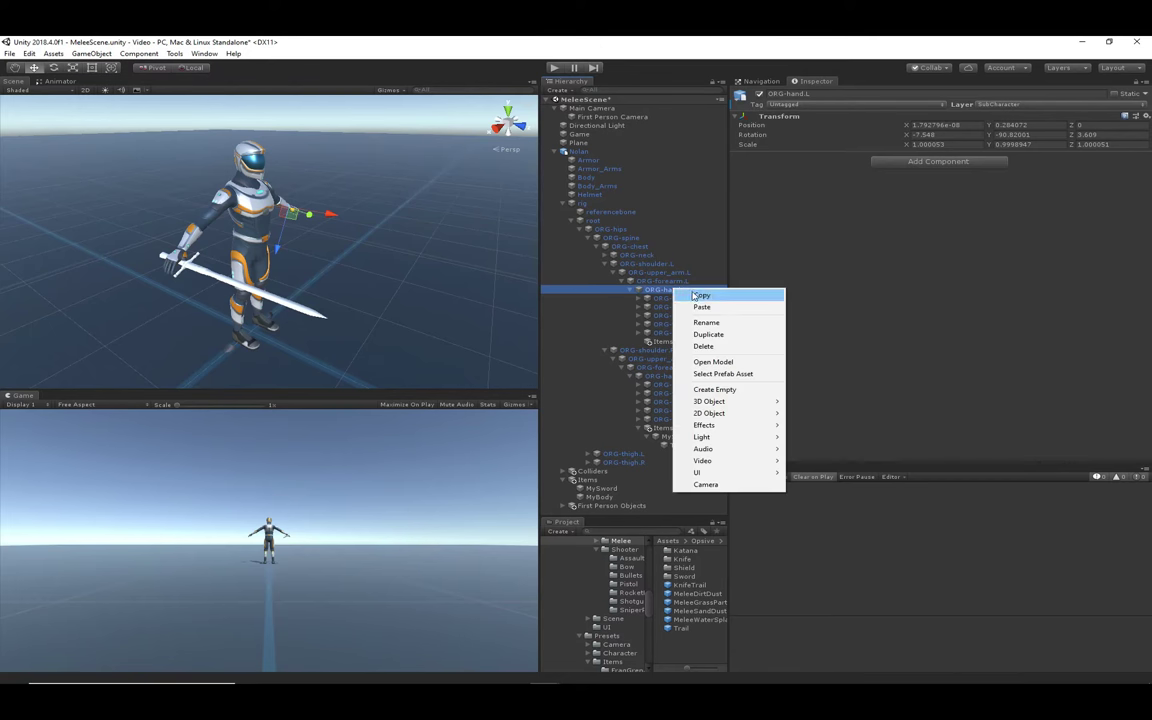
click(752, 390)
click(682, 354)
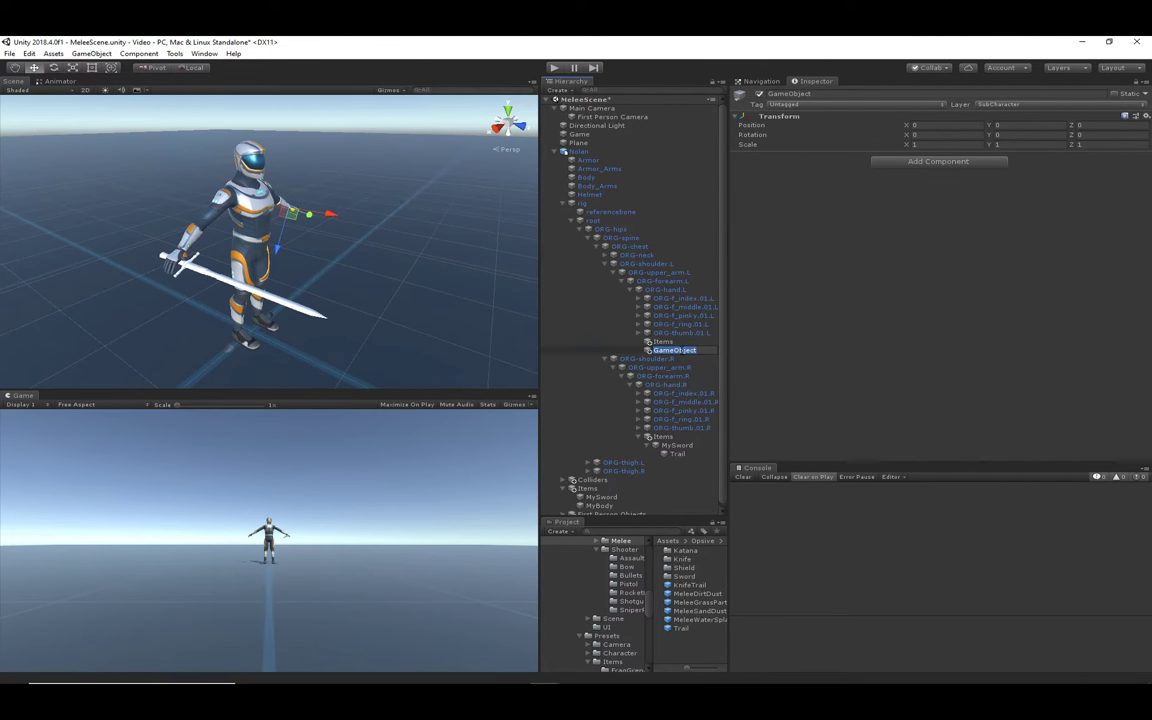
text(LeftFist)
key(Return)
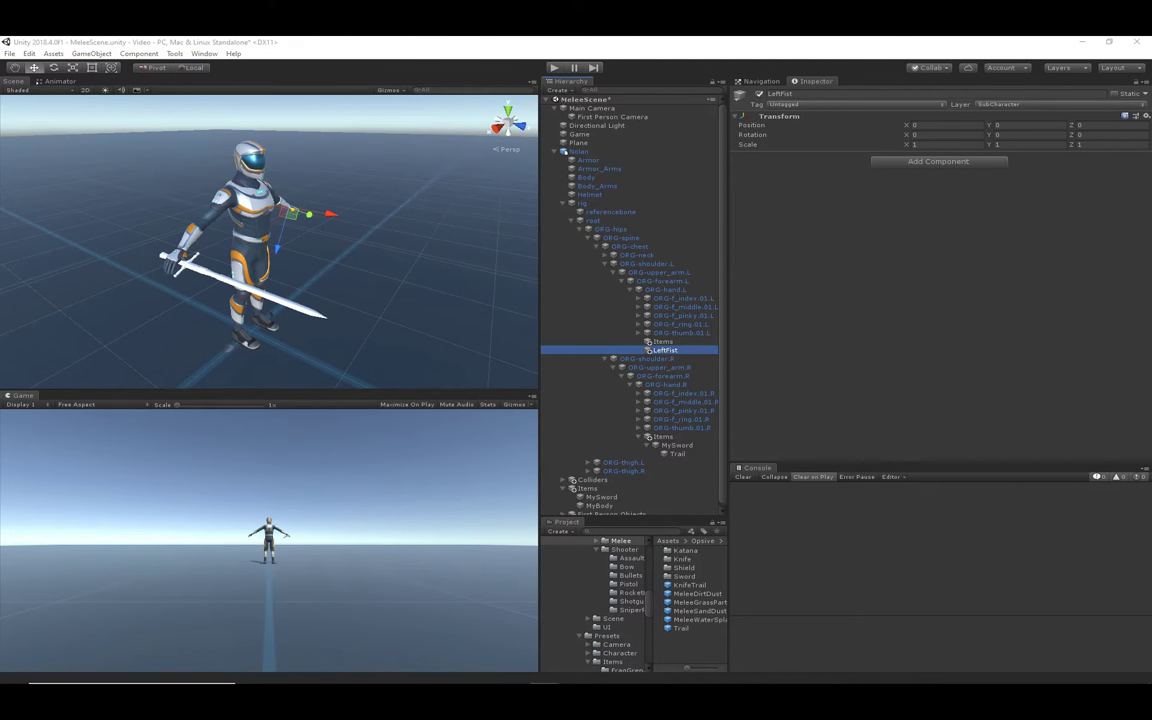
Try offsetting LeftFist from the hand bone with an X position of -0.07899939.
text(-0.07899939)
key(Return)
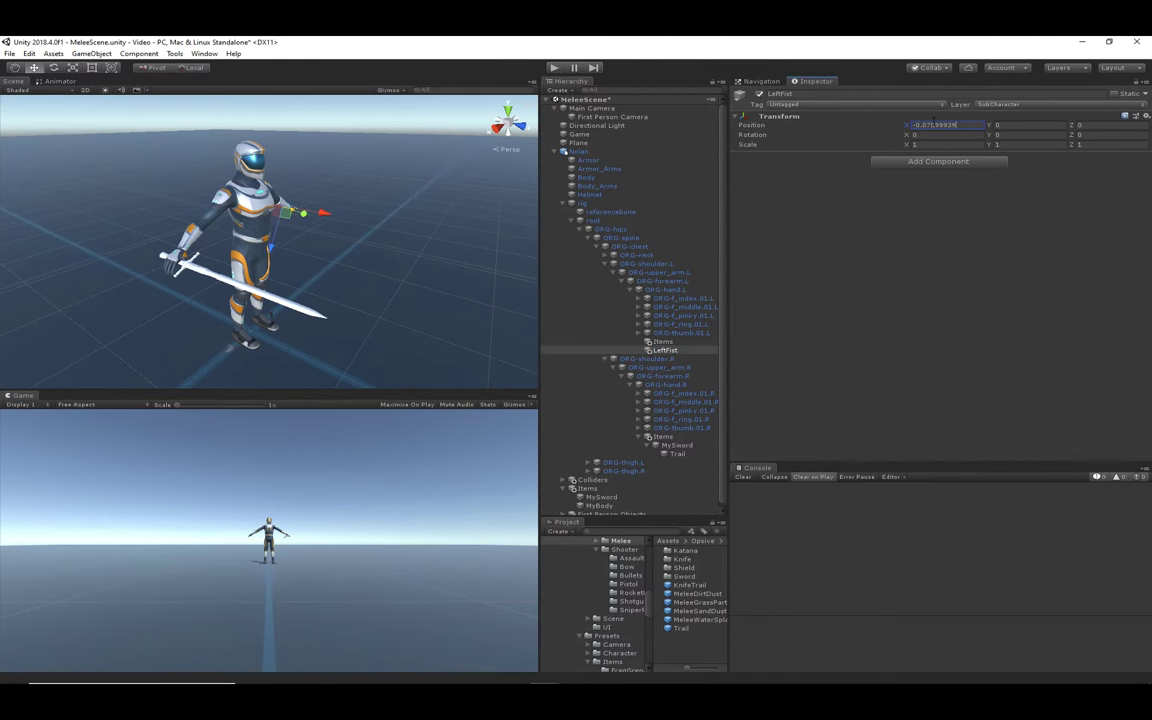
scroll(400, 255, up, 5)
alt+drag(127, 197, 311, 233)
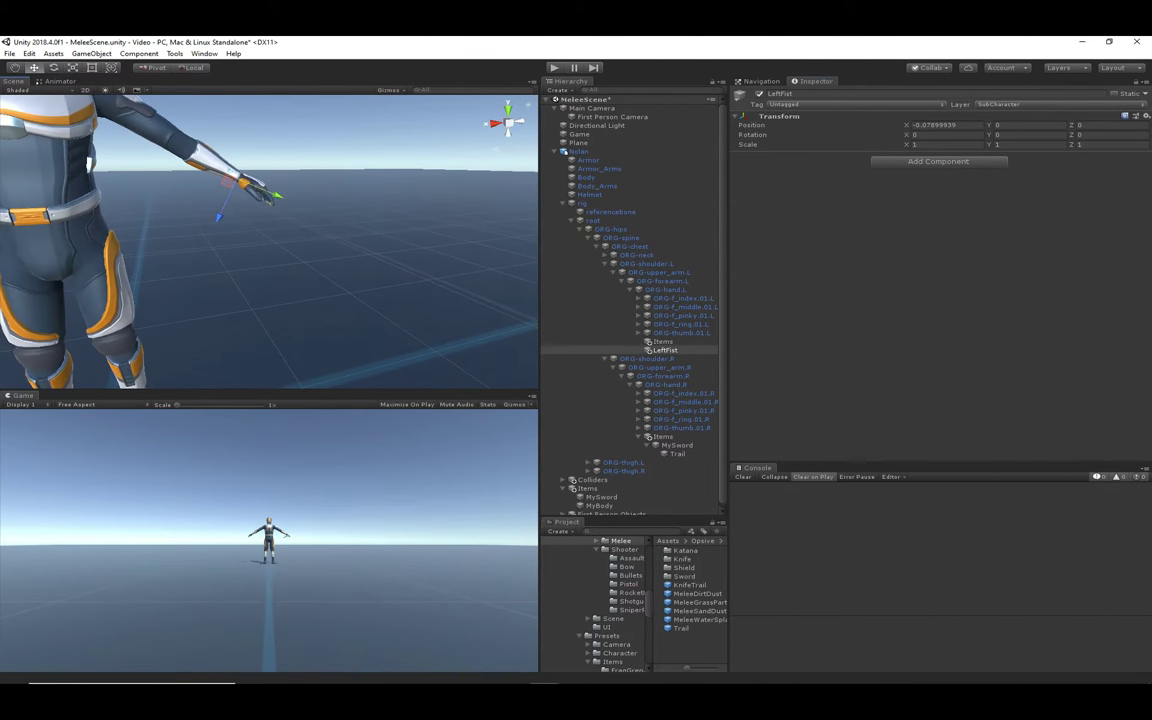
Add a Sphere Collider to LeftFist and set its radius to 0.1.
click(979, 167)
text(sphere)
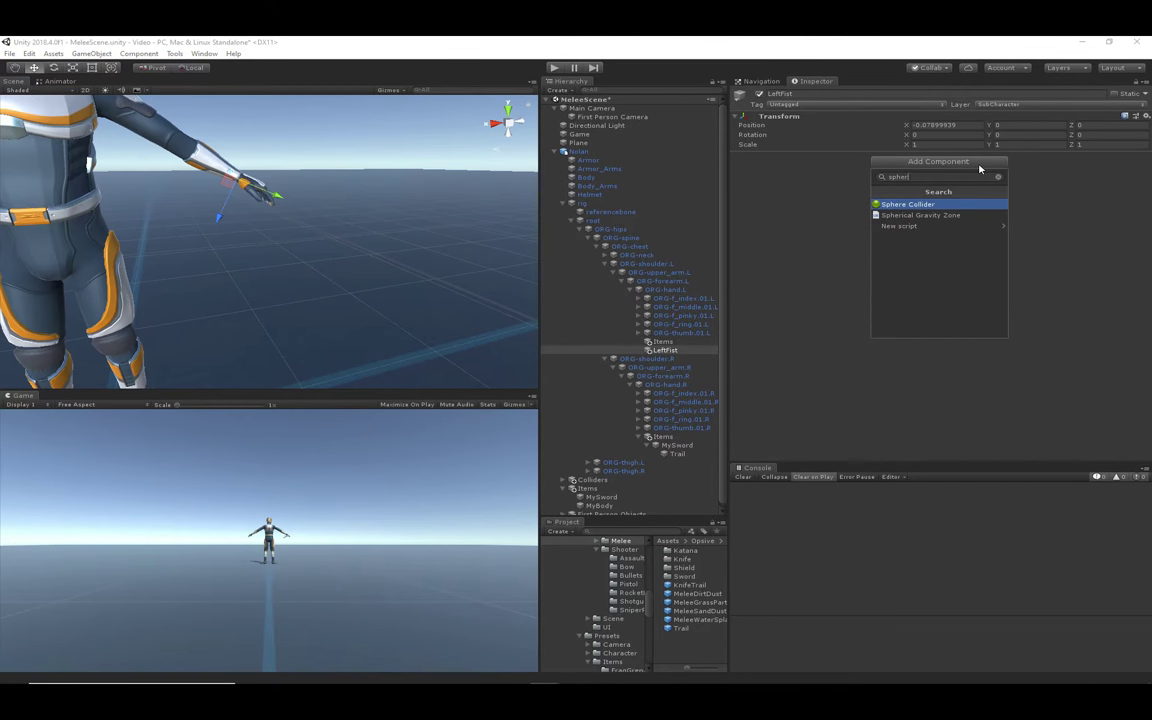
click(946, 203)
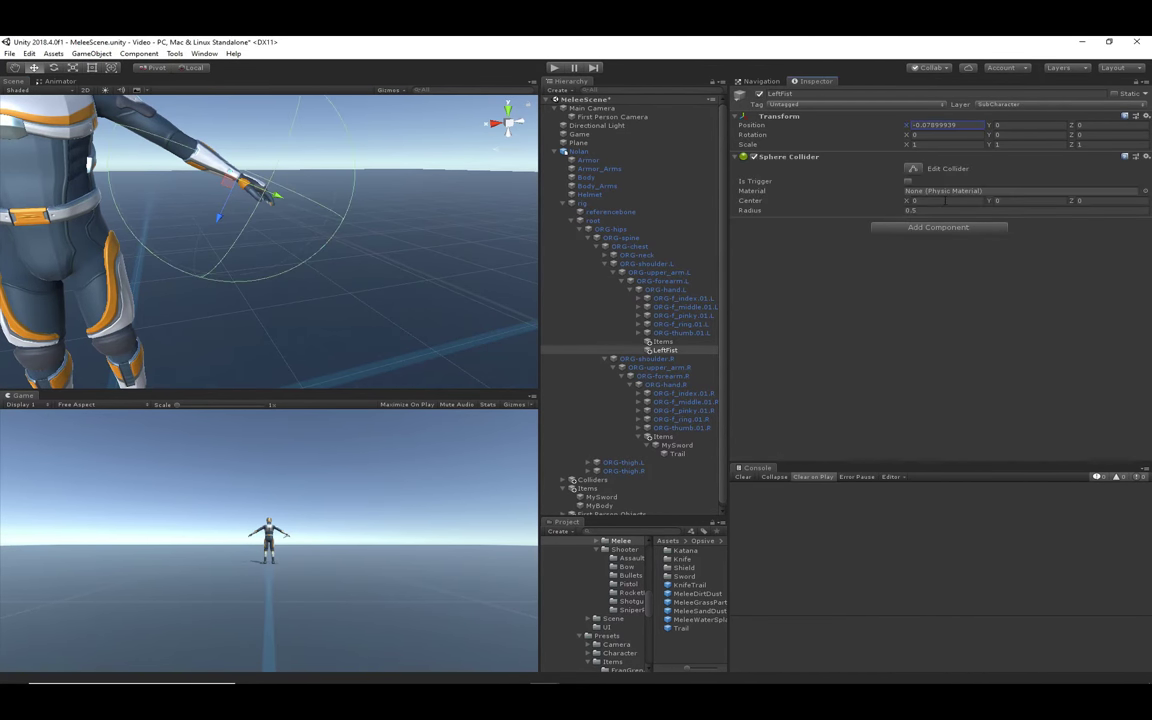
click(925, 211)
key(BackSpace)
text(1)
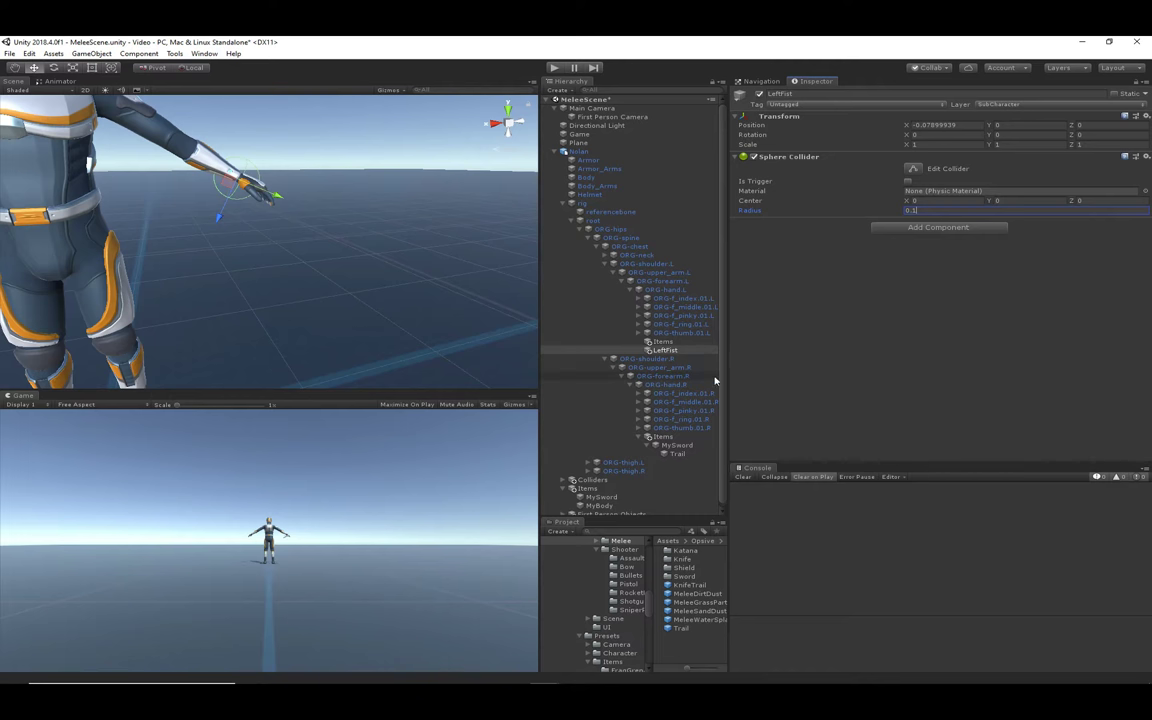
Position LeftFist over the left hand at X 0 and Y 0.094, and copy its Transform component.
mouse_move(298, 203)
alt+mouse_down()
mouse_move(279, 204)
mouse_move(296, 207)
alt+mouse_up()
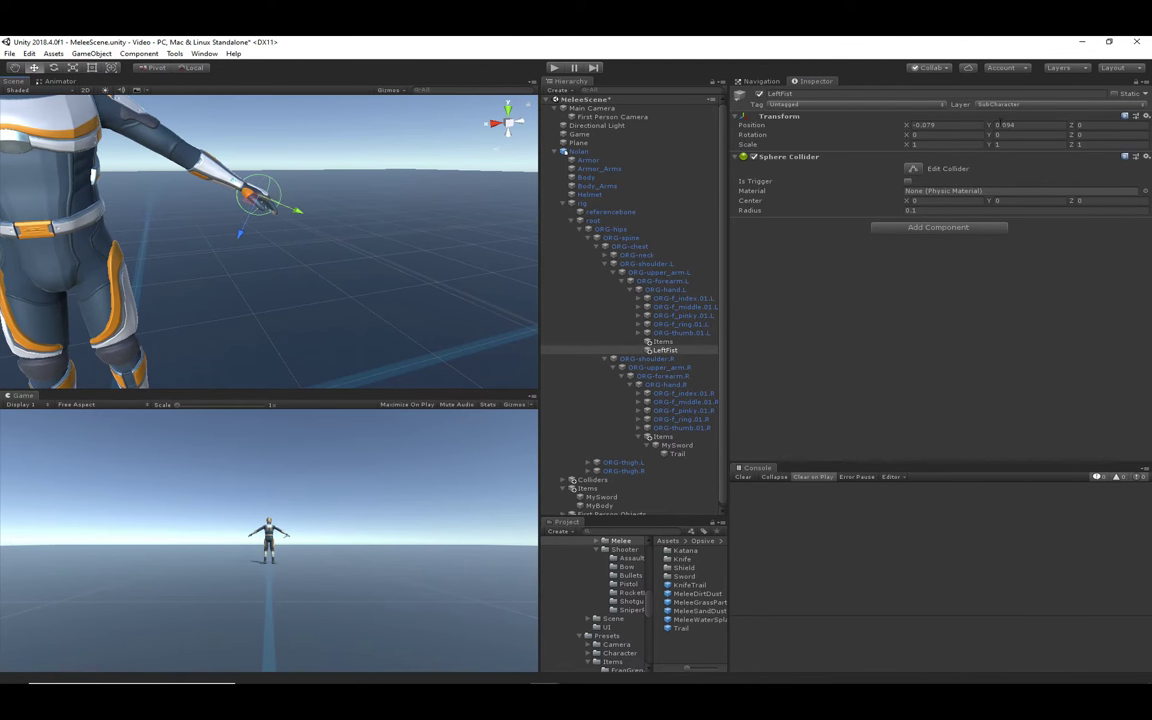
click(924, 125)
text(0)
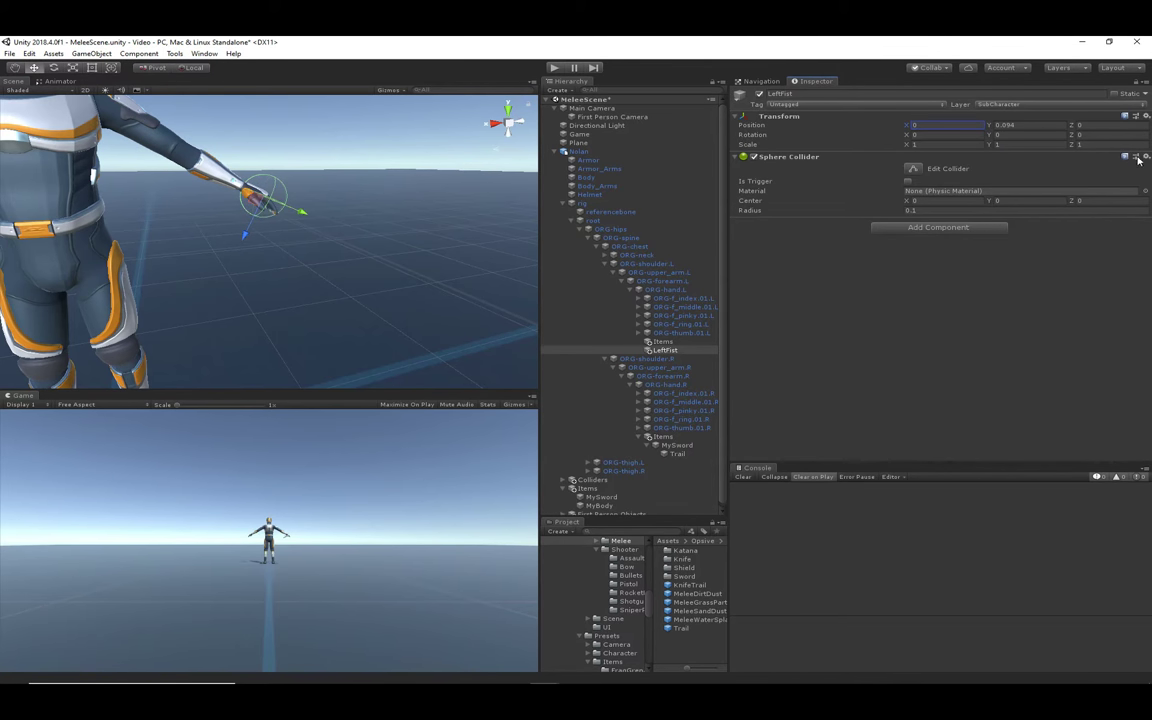
click(1136, 117)
click(1050, 167)
Duplicate LeftFist, parent the copy to ORG-hand.R and rename it RightFist.
click(670, 351)
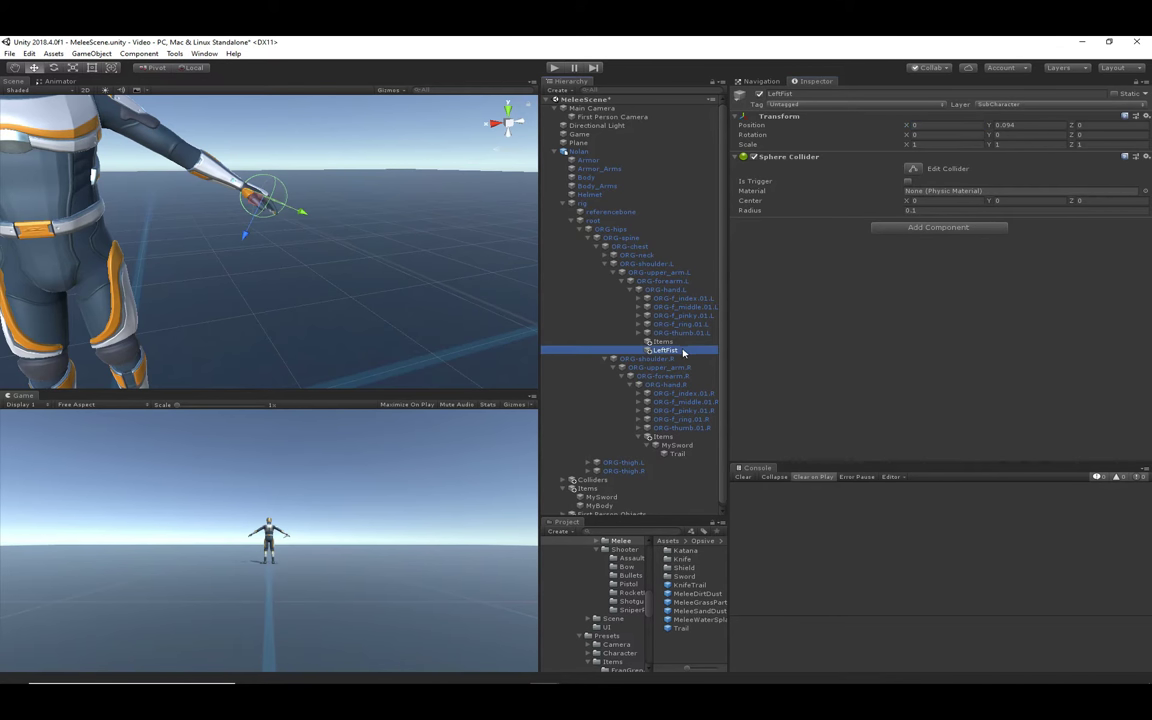
key(ctrl+d)
drag(680, 360, 677, 454)
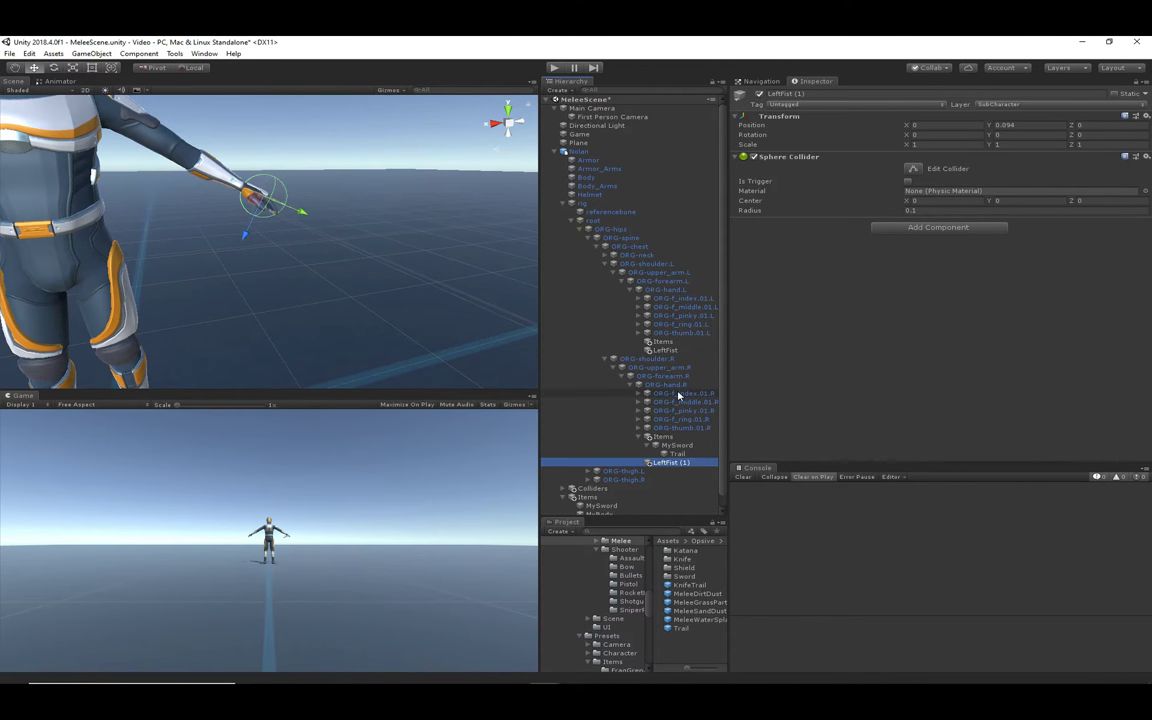
click(676, 463)
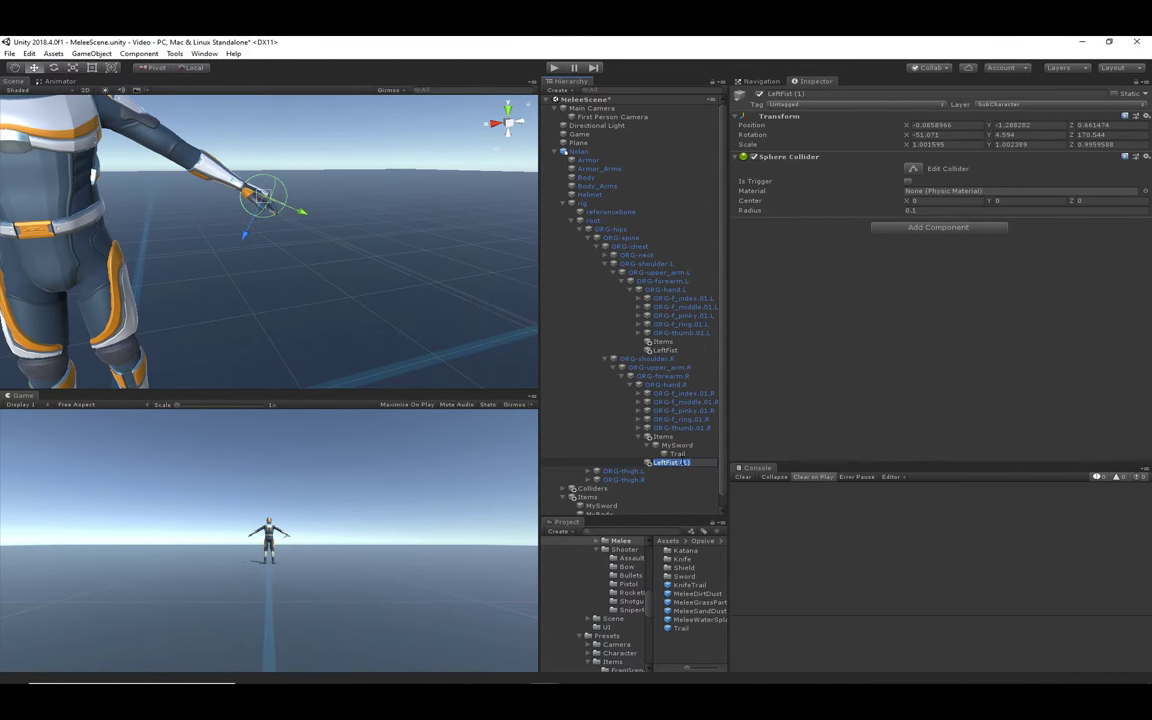
text(RightFist)
key(Return)
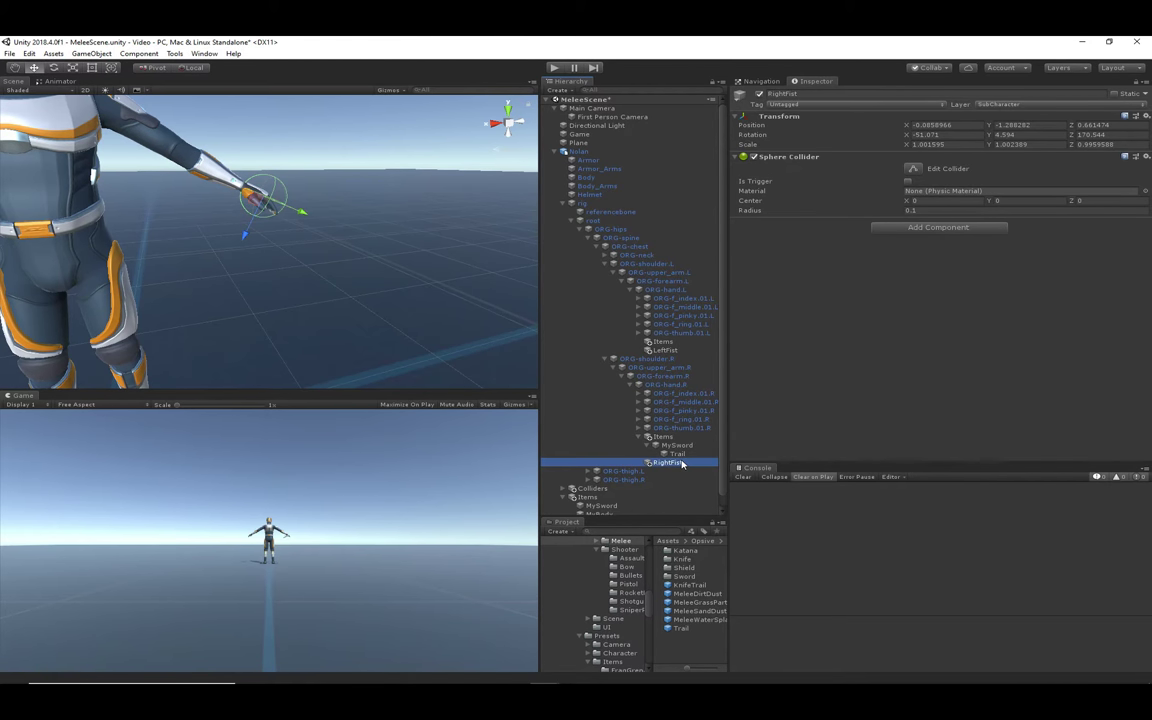
Paste the copied Transform values onto RightFist and check its collider's placement on the right hand.
click(1146, 116)
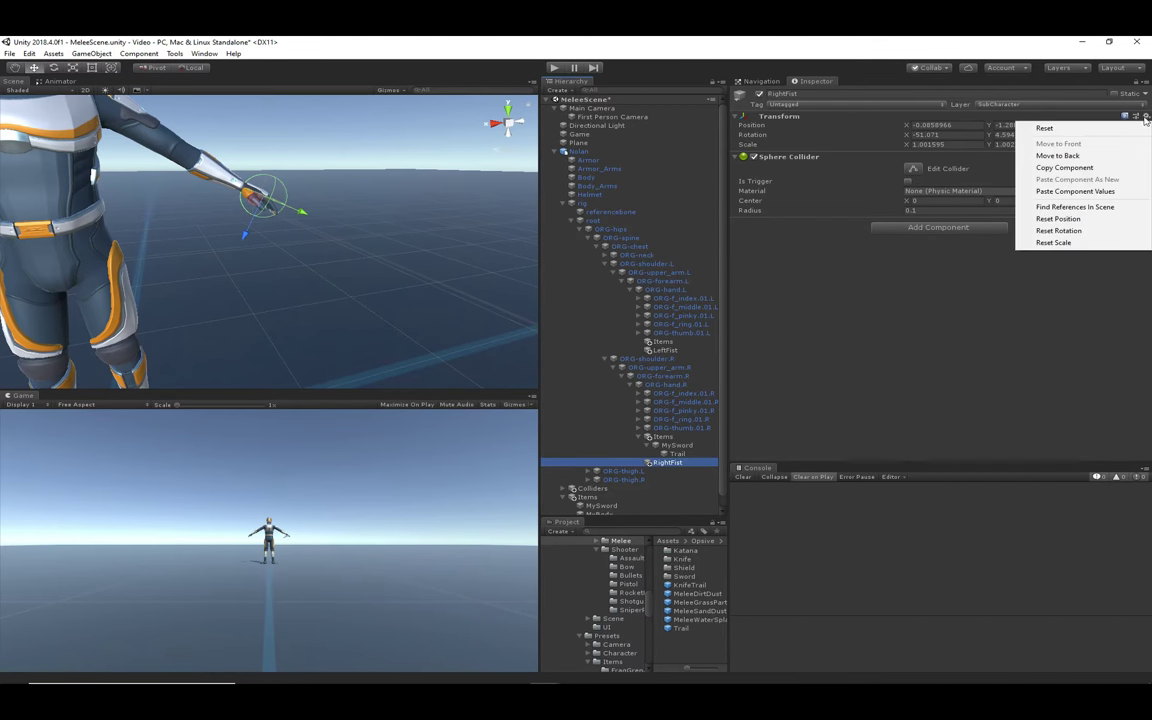
click(1075, 188)
scroll(212, 303, down, 3)
middle_drag(212, 303, 368, 294)
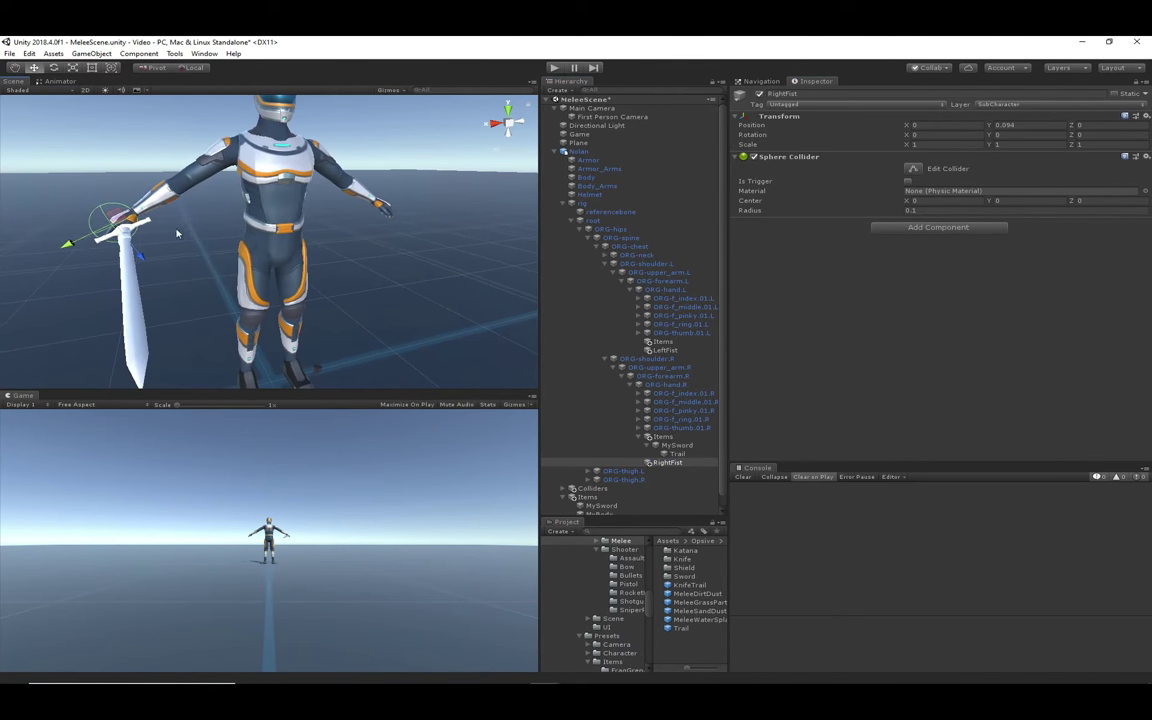
Duplicate RightFist and parent the copy to ORG-hand.R in NolanFirstPersonArms under First Person Objects.
middle_drag(125, 231, 204, 232)
scroll(680, 451, down, 1)
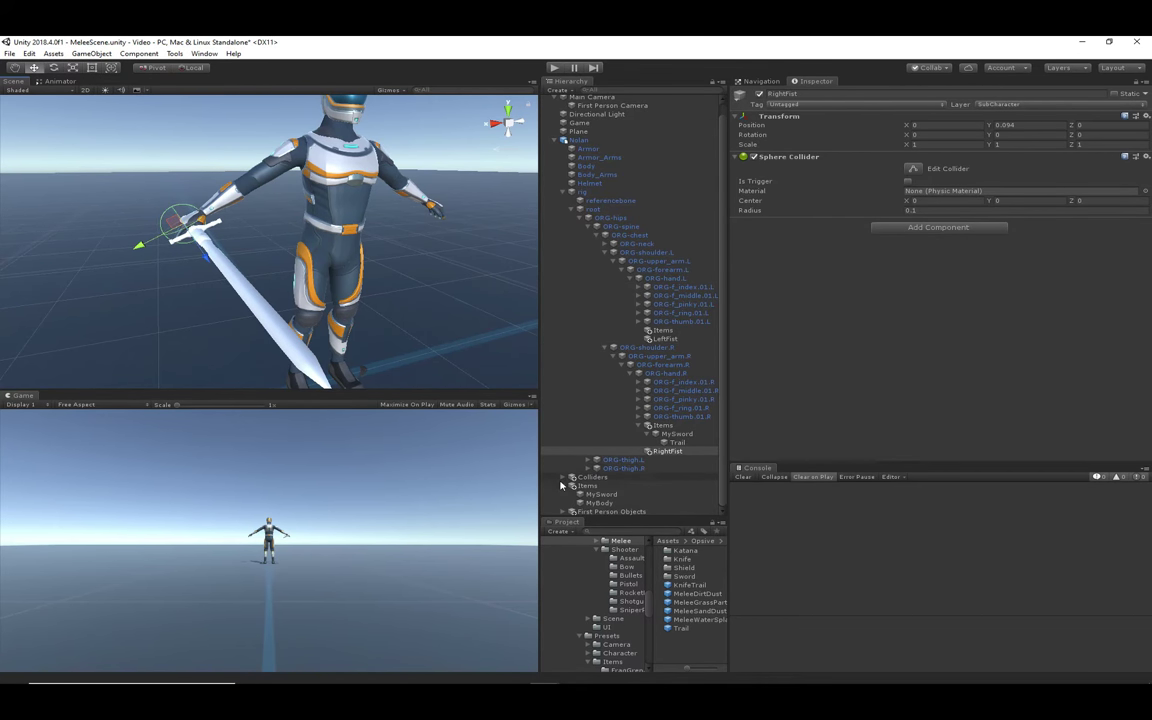
click(563, 512)
scroll(658, 380, down, 6)
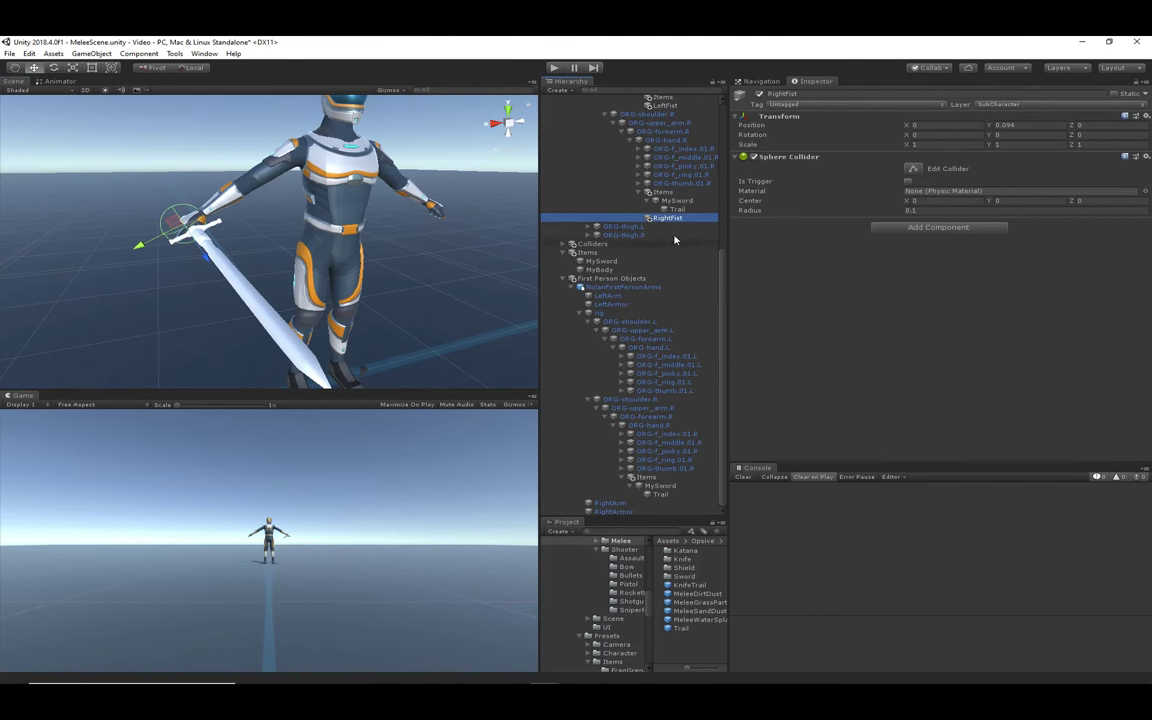
key(ctrl+d)
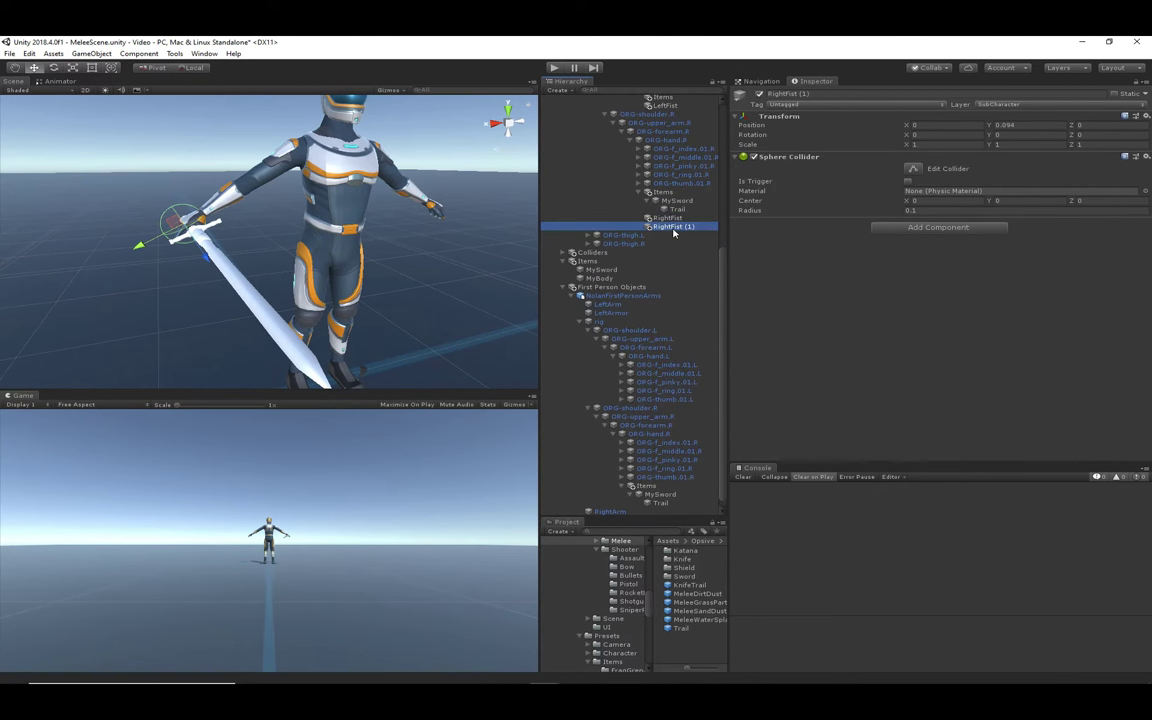
drag(677, 230, 663, 437)
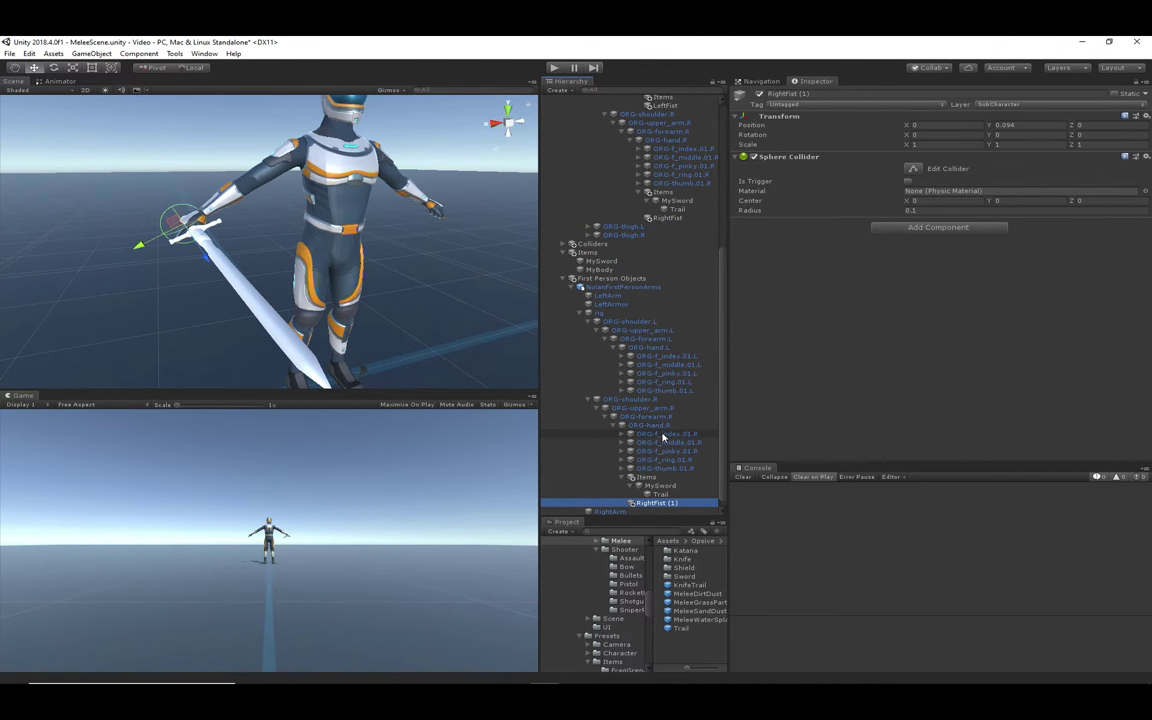
Paste the copied Transform values onto the duplicated fist and rename it RightFist.
click(1146, 118)
click(1075, 190)
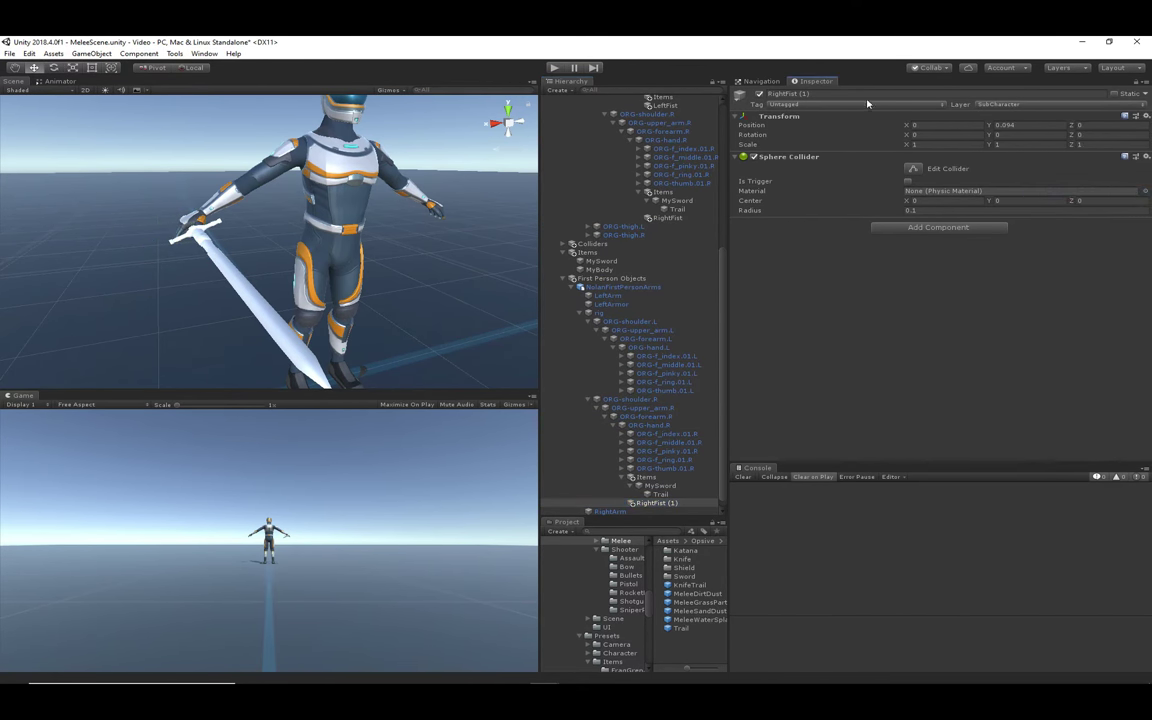
drag(797, 93, 812, 96)
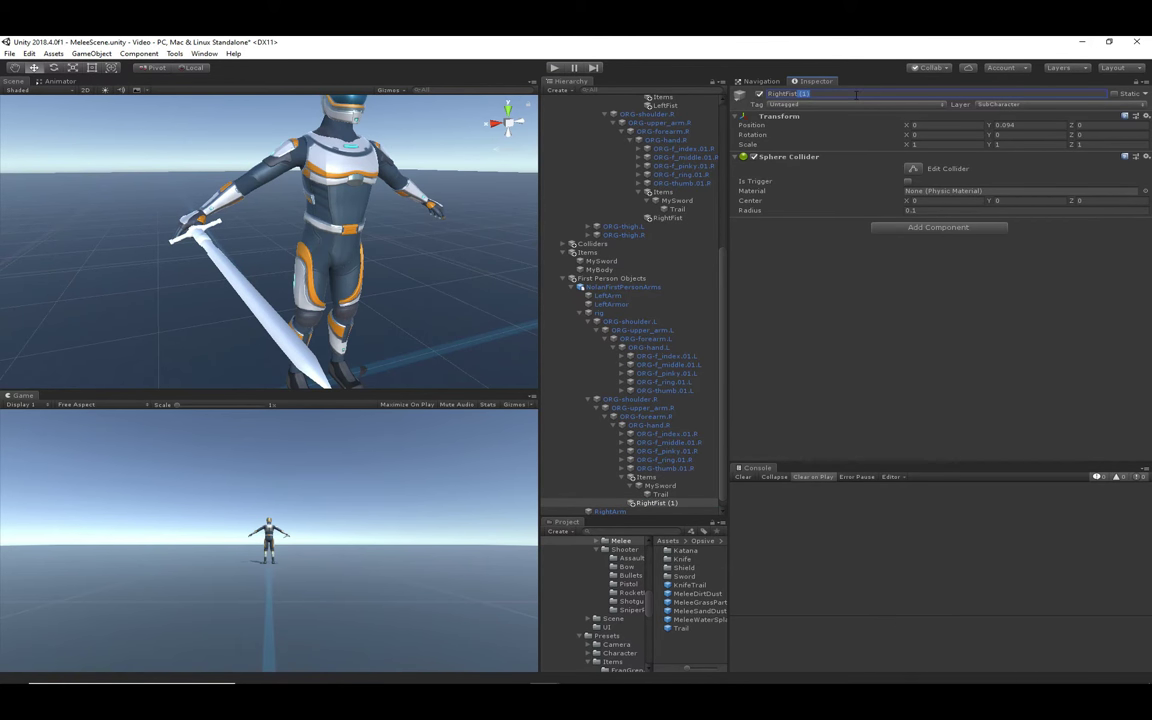
key(BackSpace)
Duplicate the first person RightFist and parent the copy to ORG-hand.L in NolanFirstPersonArms.
scroll(378, 285, down, 5)
middle_drag(378, 285, 442, 77)
scroll(358, 180, up, 4)
alt+drag(357, 179, 280, 152)
click(663, 504)
key(ctrl+d)
drag(663, 512, 669, 350)
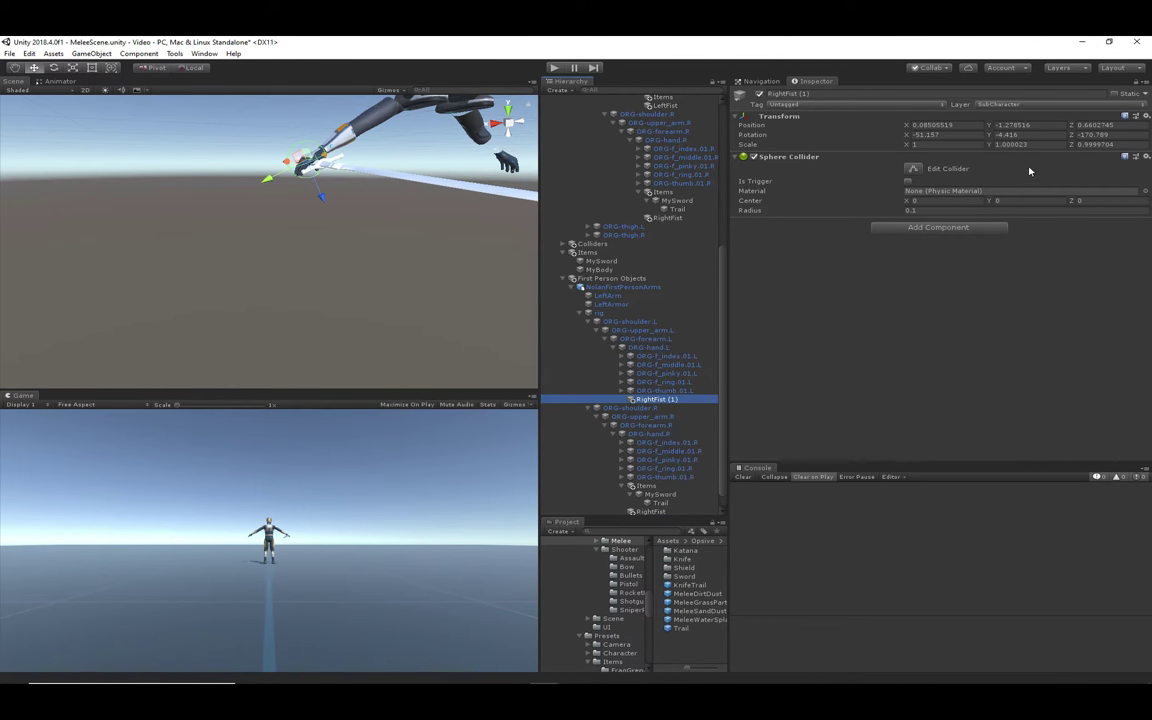
Rename the copy under the first person ORG-hand.L to LeftFist and paste the copied Transform values onto it.
click(866, 94)
text(Left)
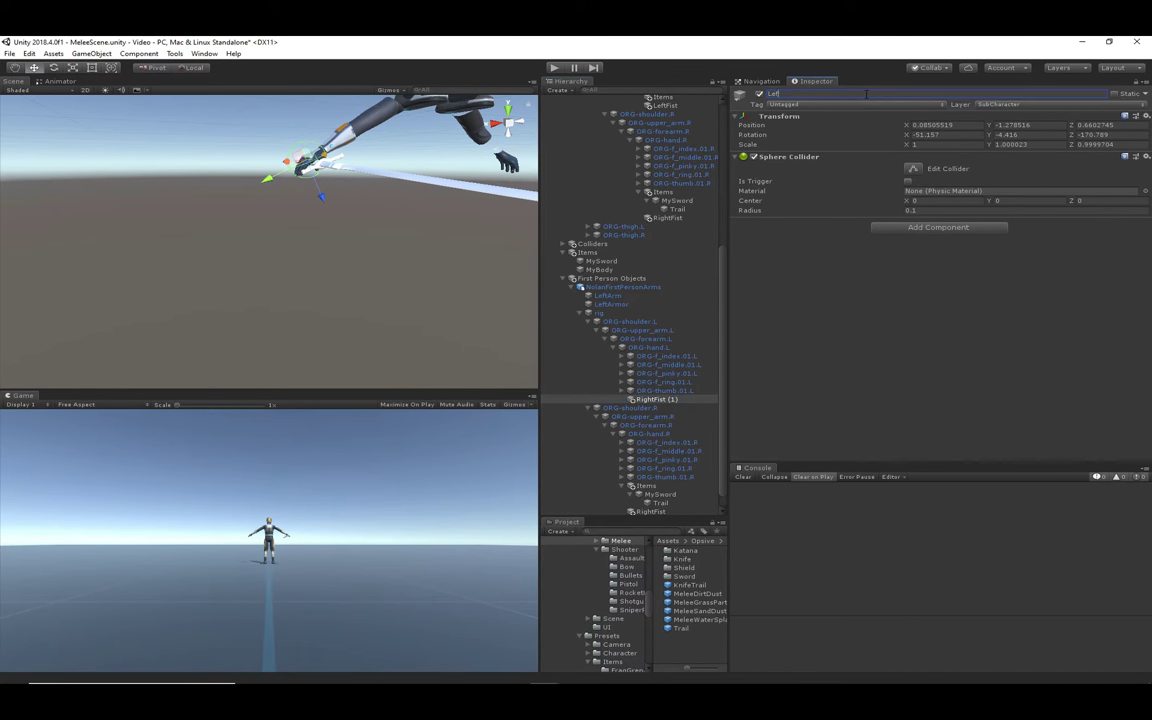
text(FistFist)
key(Return)
click(1146, 117)
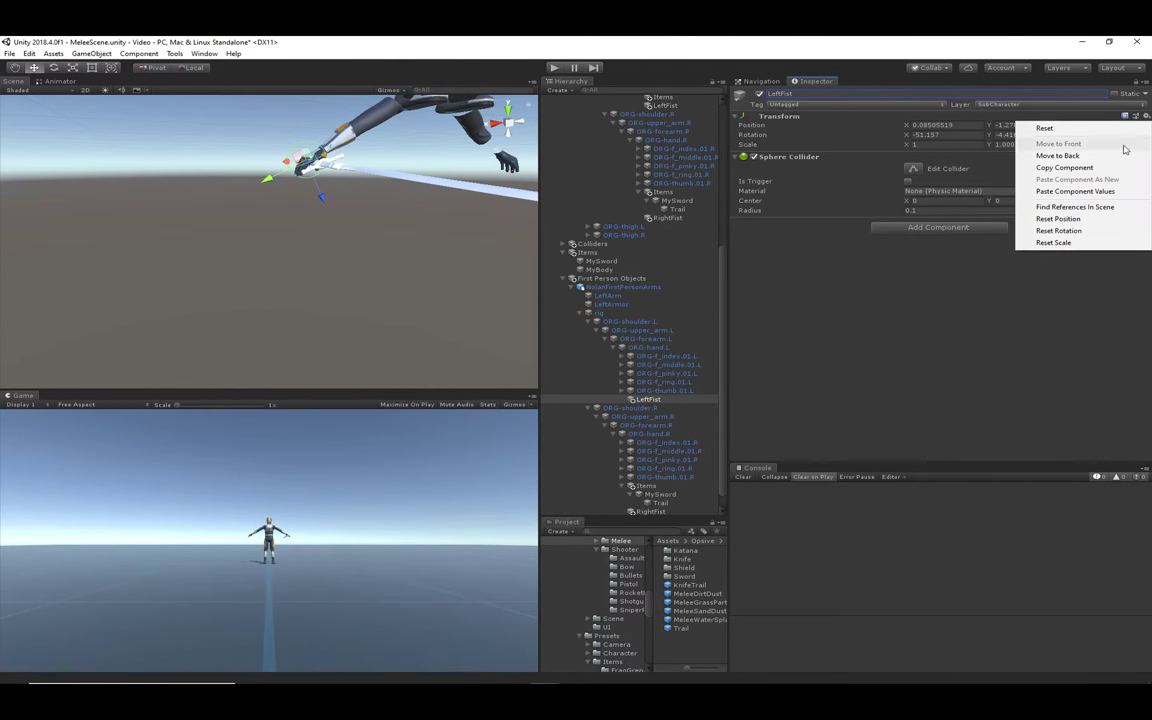
click(1098, 192)
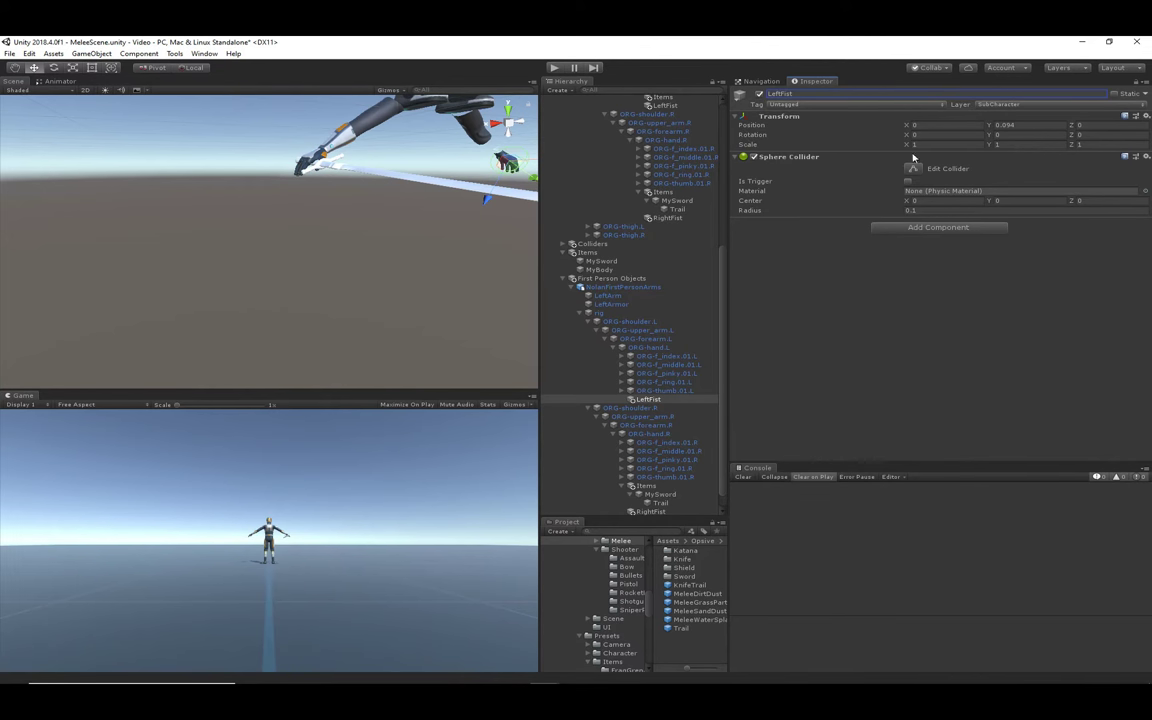
middle_drag(435, 265, 345, 265)
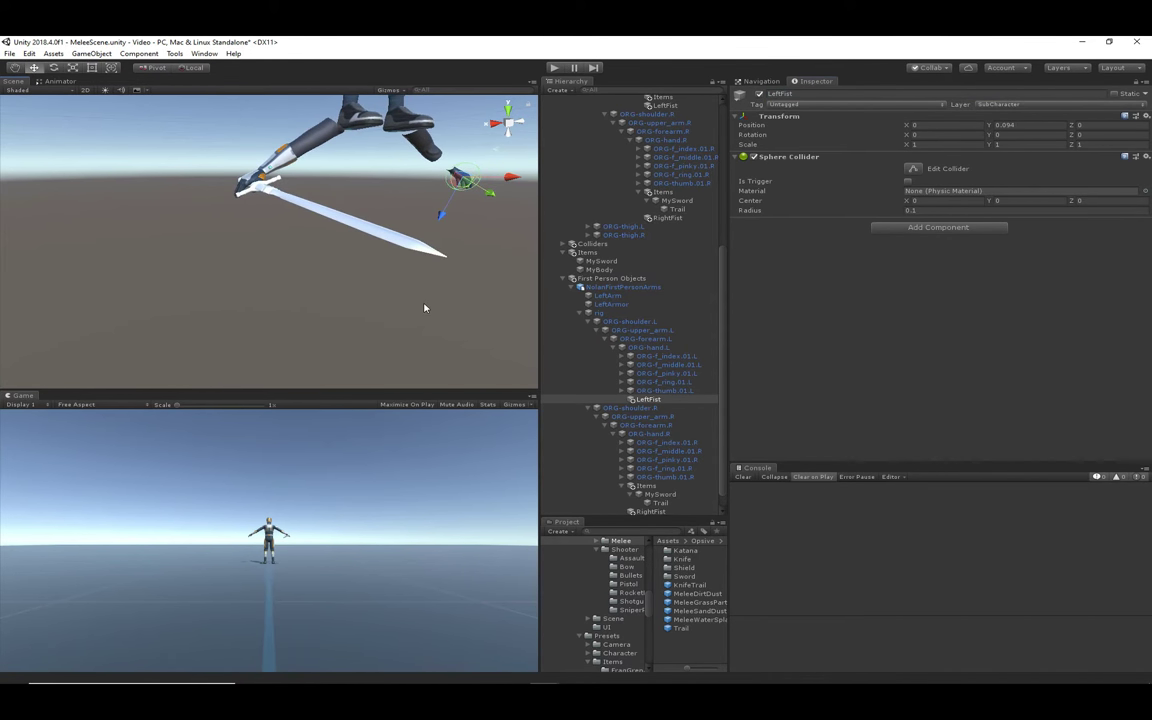
Set the layer of both first person fist objects, LeftFist and RightFist, to Overlay.
click(652, 391)
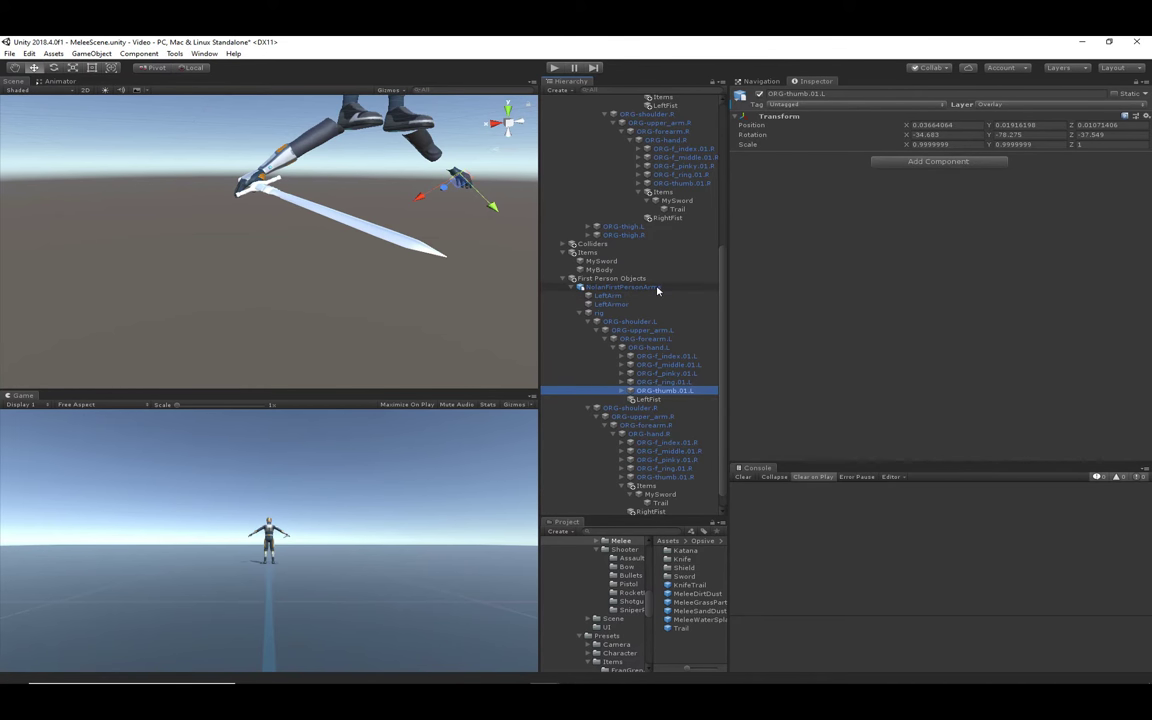
click(650, 399)
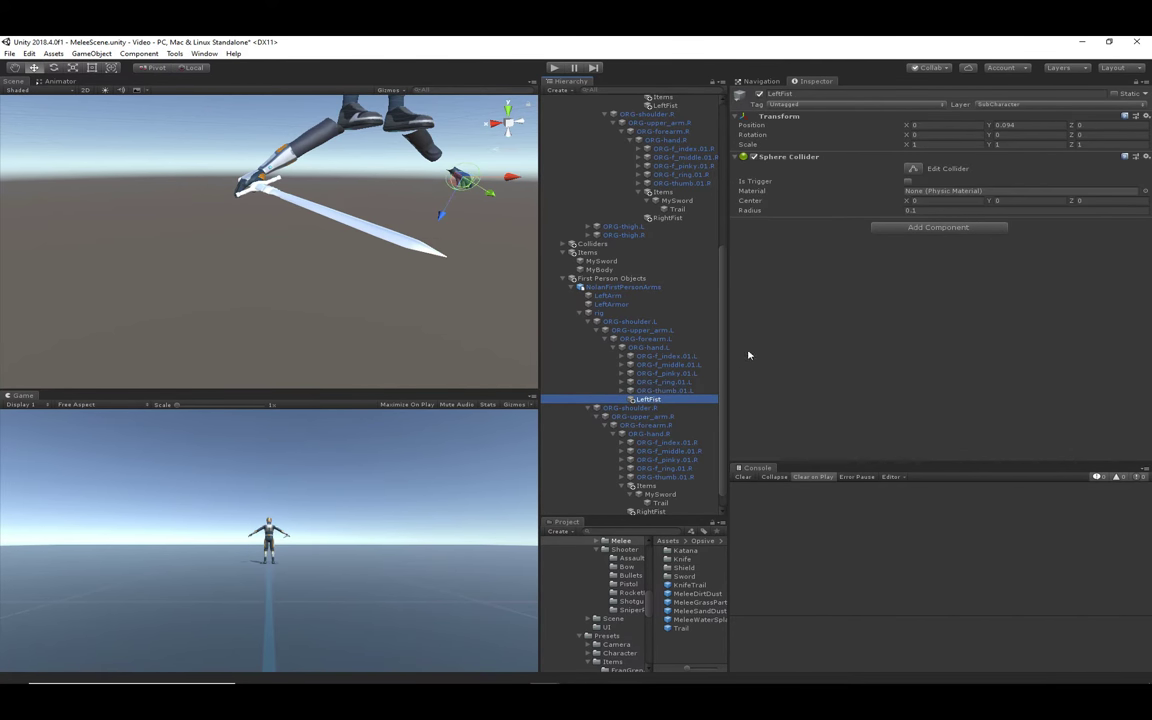
click(1015, 104)
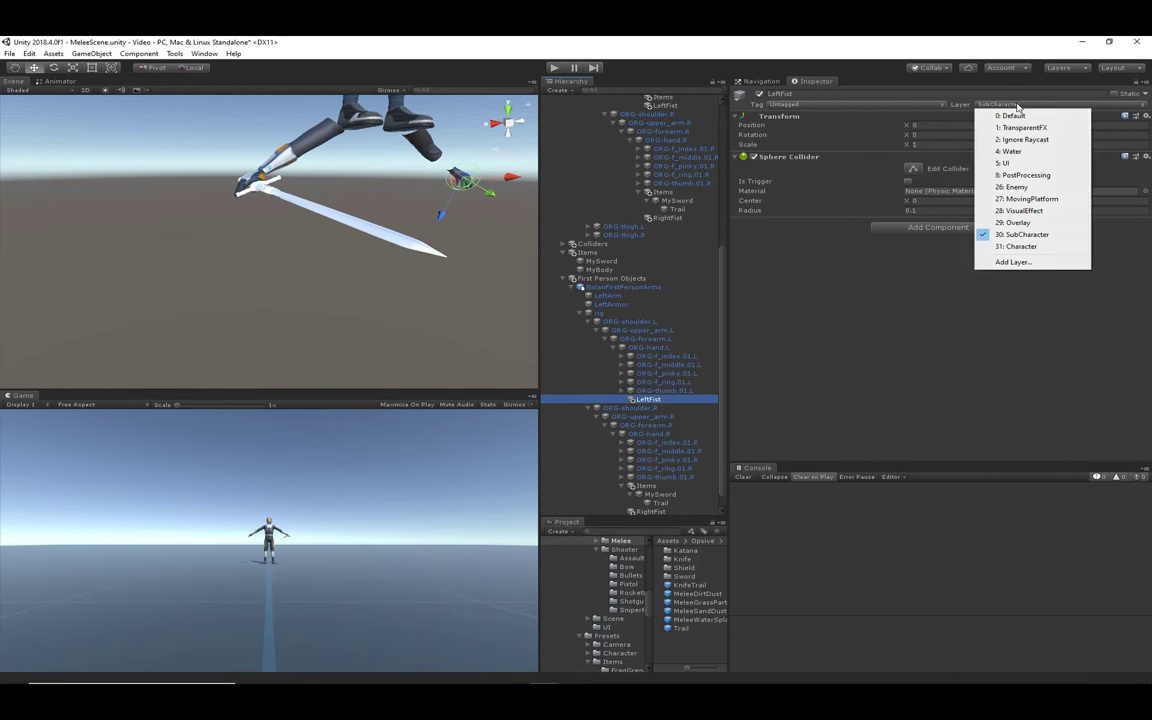
click(1030, 221)
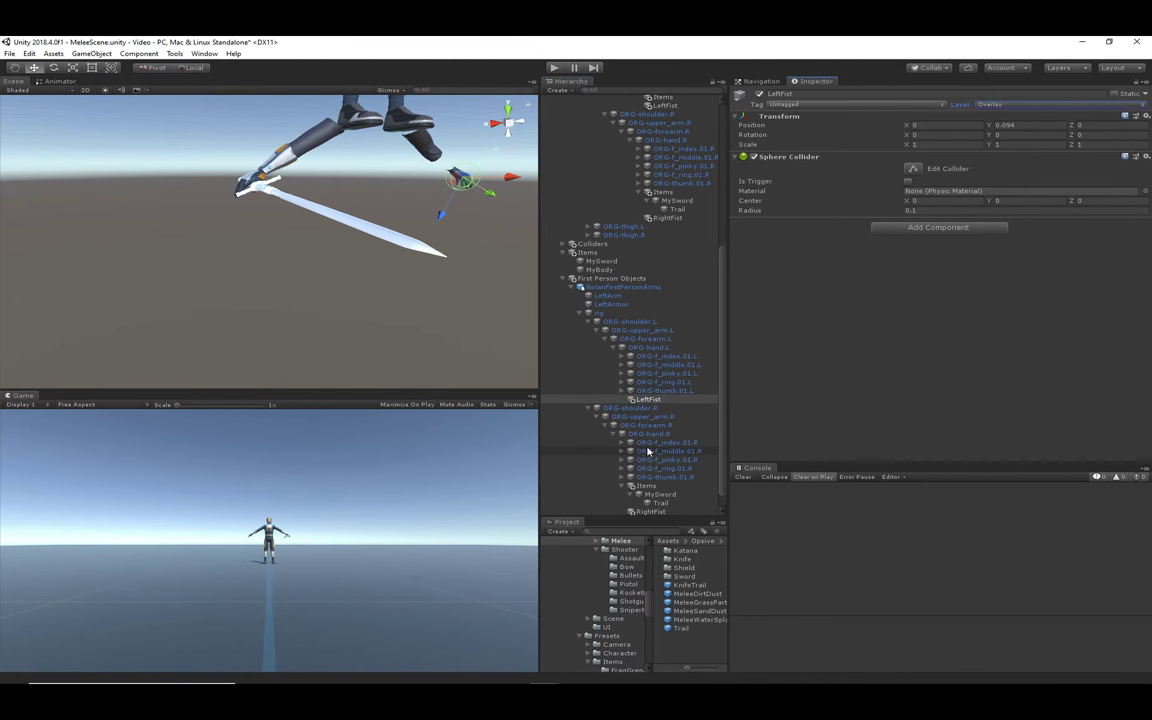
scroll(648, 452, down, 1)
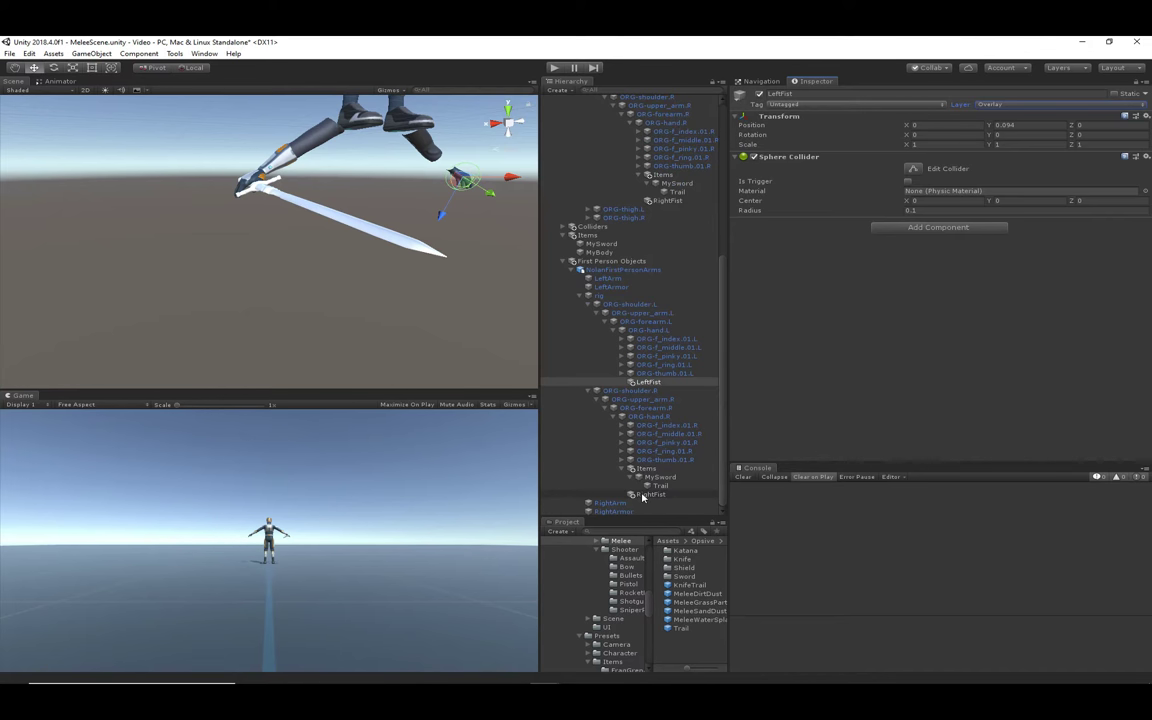
click(645, 495)
click(1049, 103)
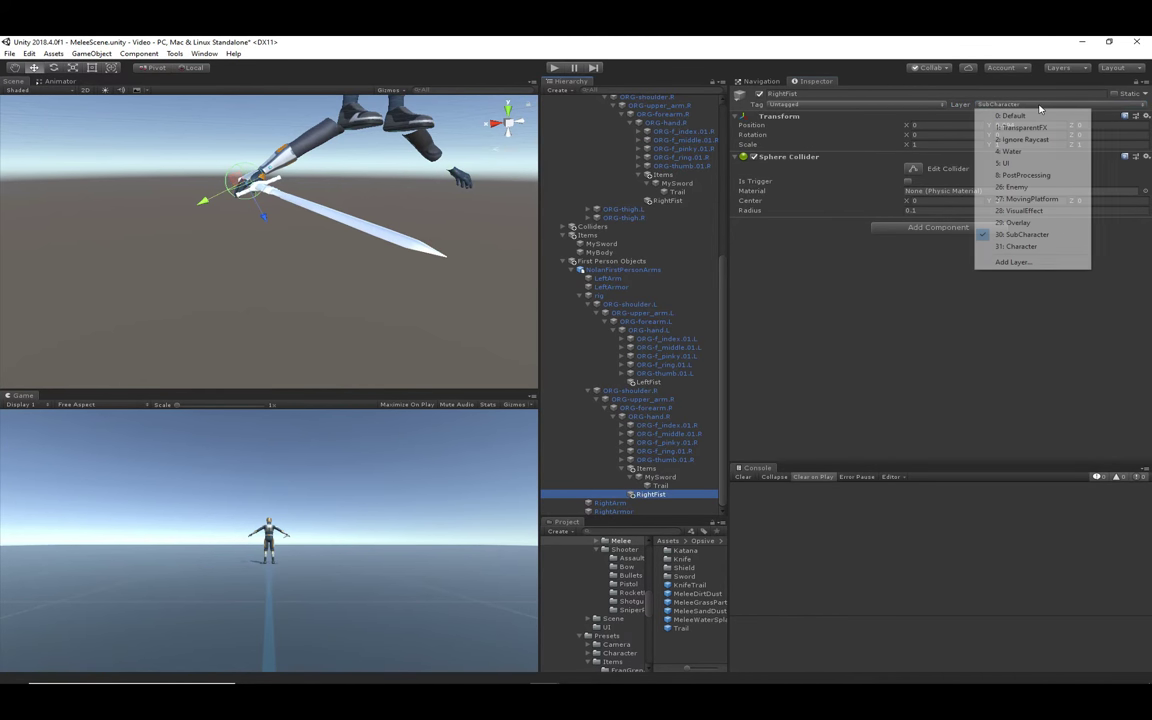
click(1020, 222)
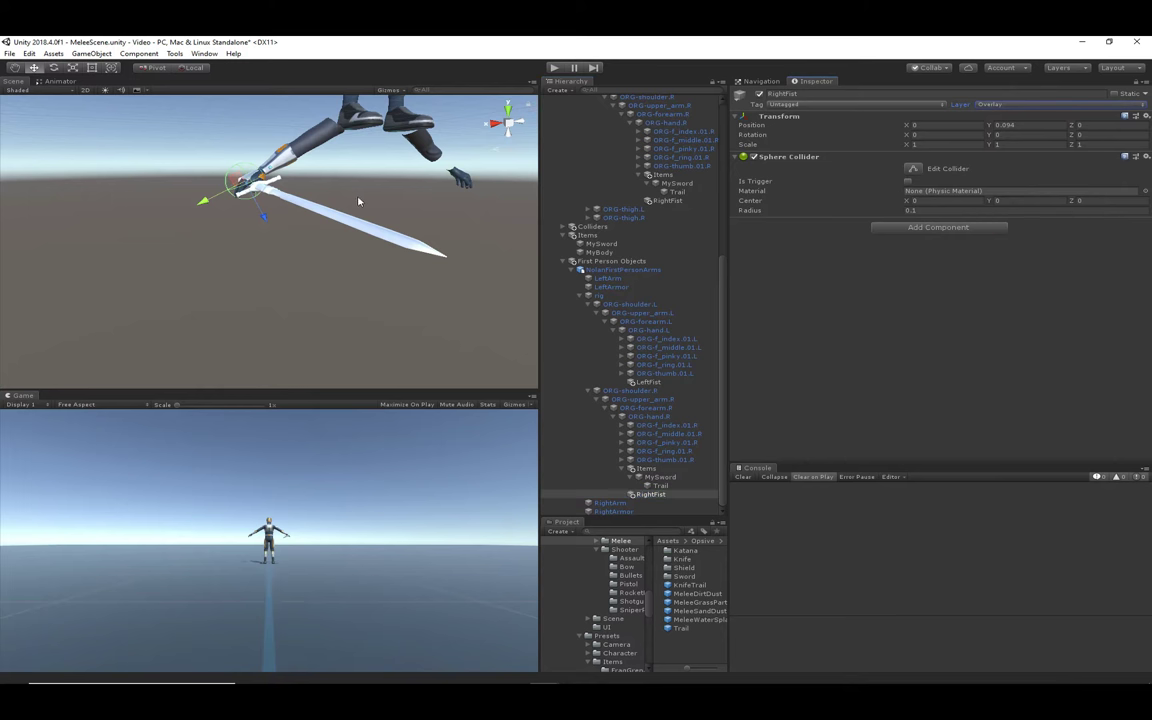
Create an empty child object under ORG-shin.L in Nolan's rig.
middle_drag(452, 193, 352, 327)
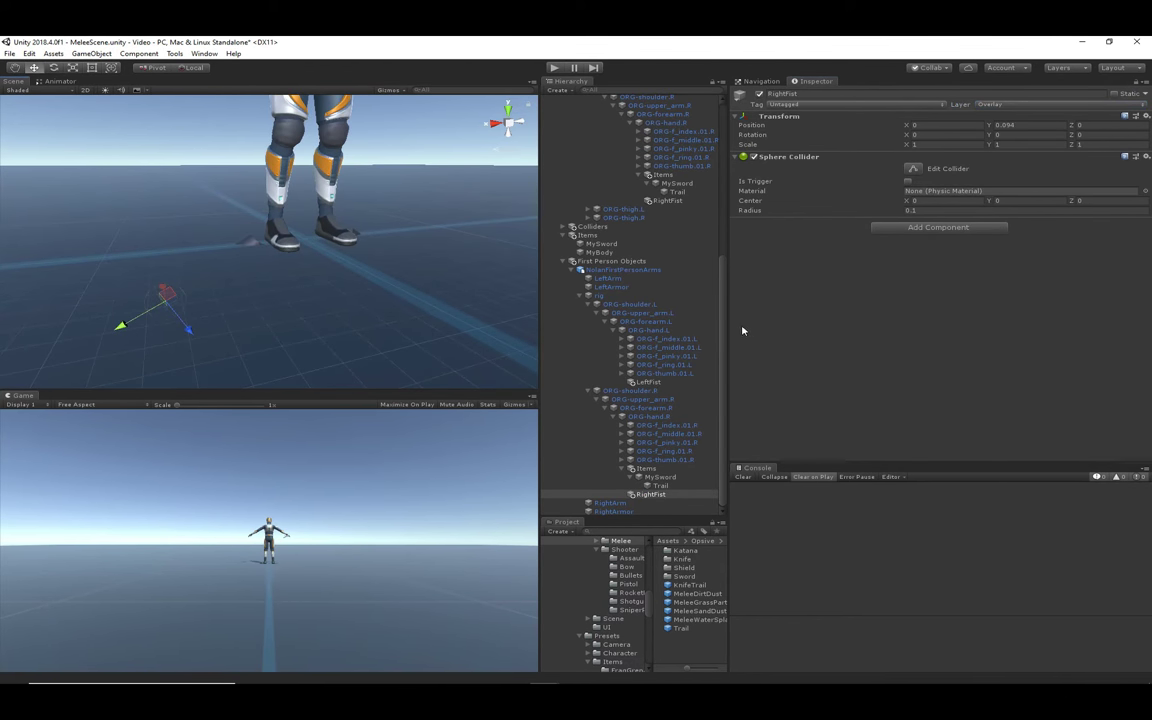
scroll(660, 328, up, 5)
scroll(660, 328, up, 3)
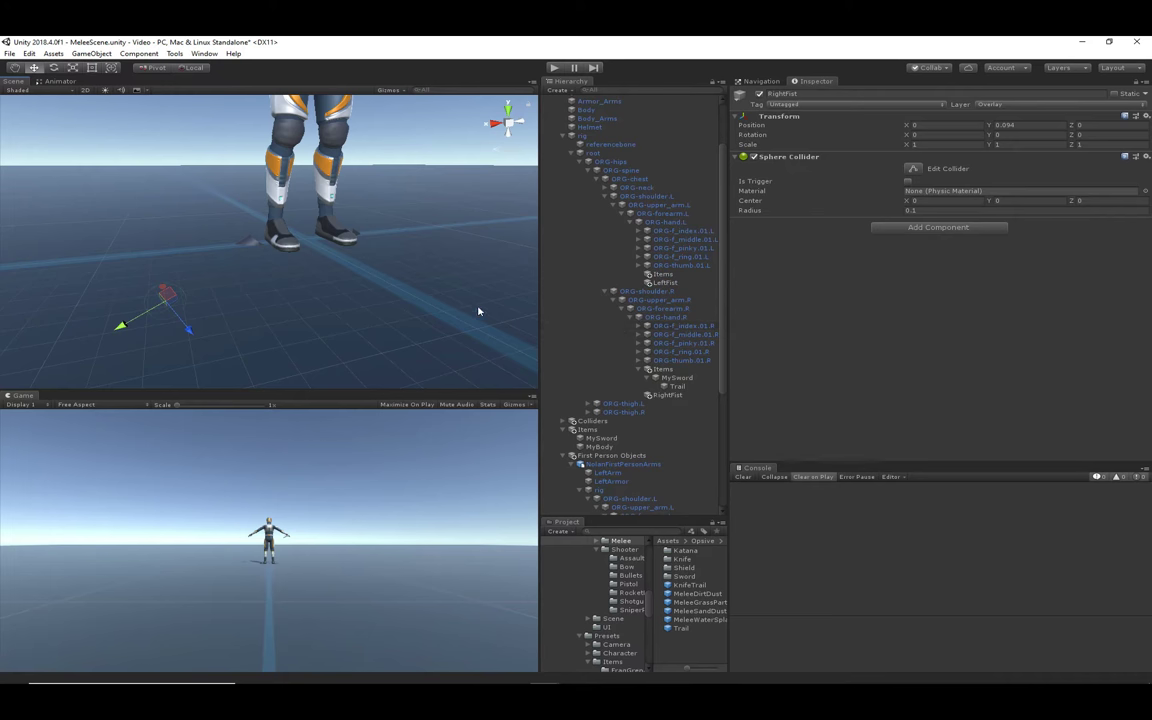
click(255, 155)
scroll(590, 284, up, 2)
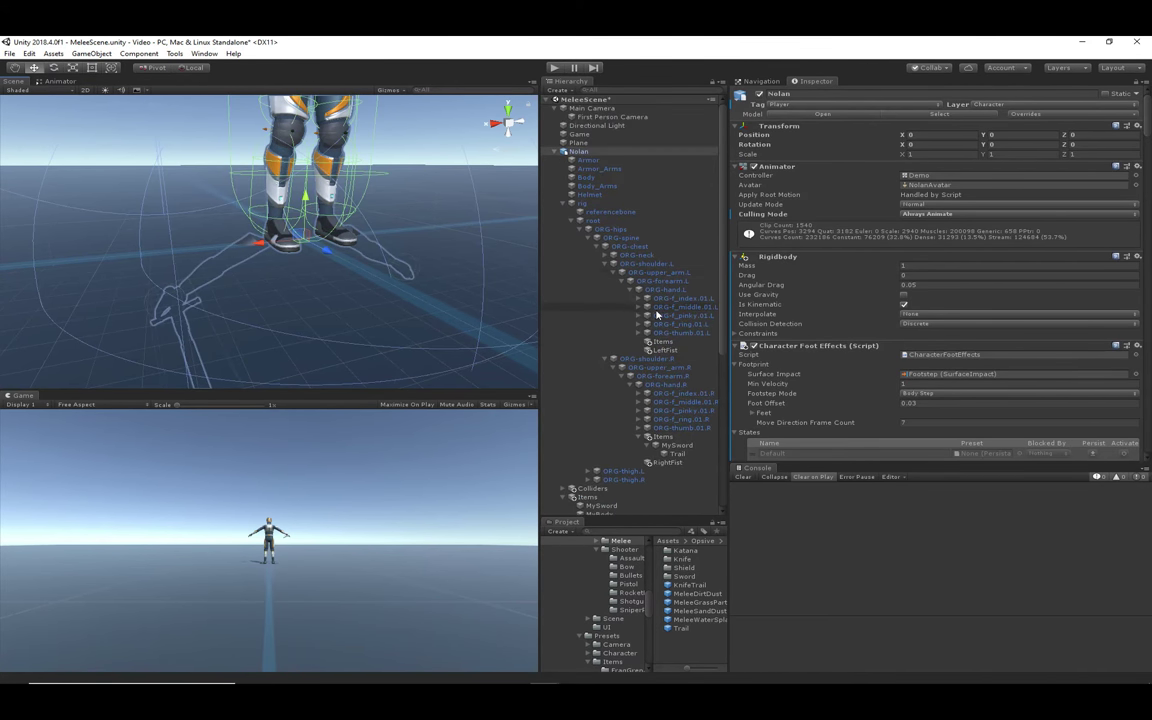
scroll(581, 270, down, 6)
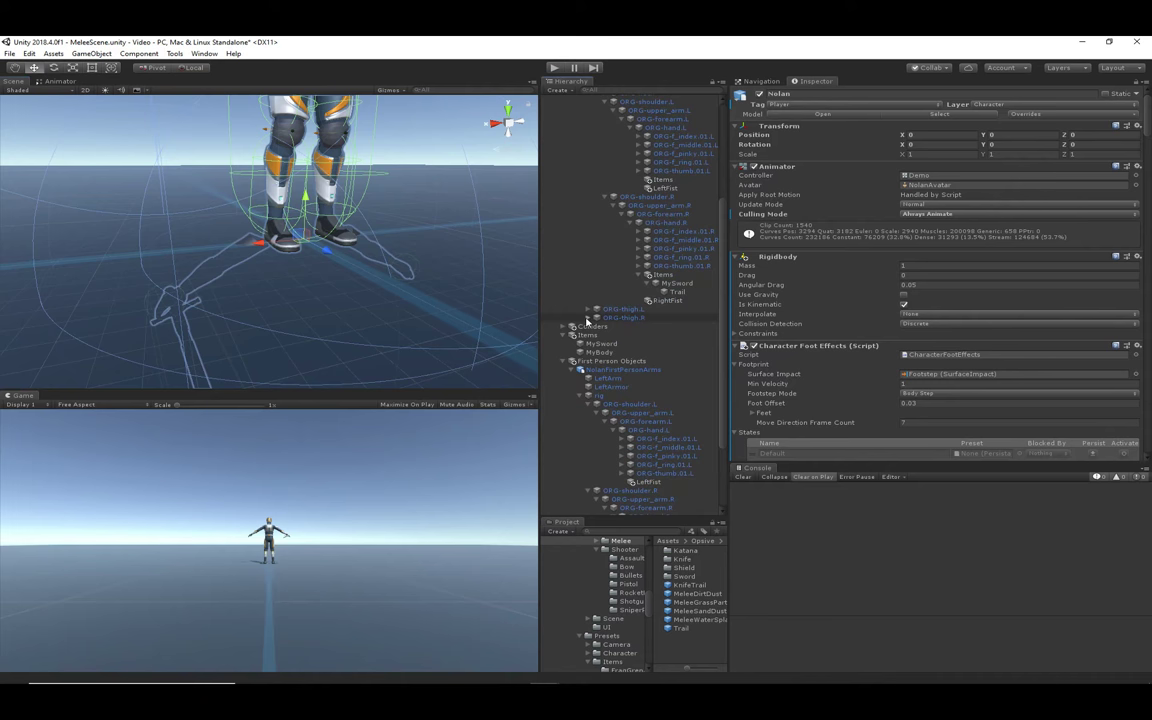
click(588, 318)
click(588, 309)
click(597, 318)
click(628, 318)
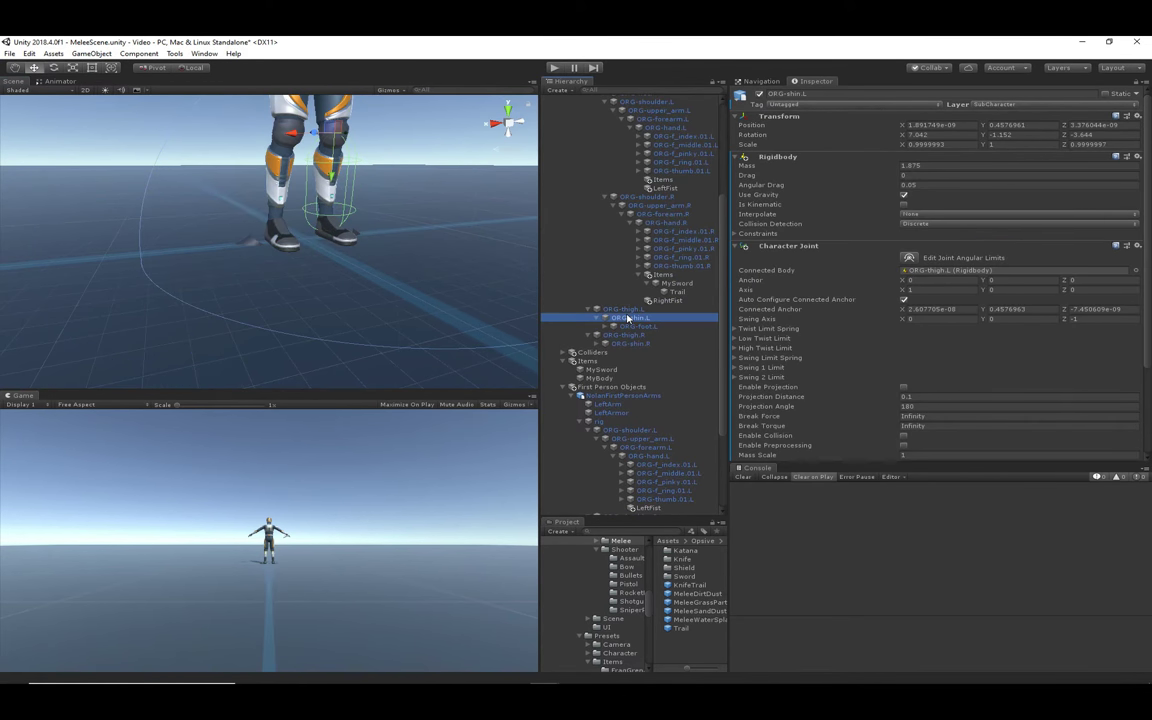
right_click(628, 318)
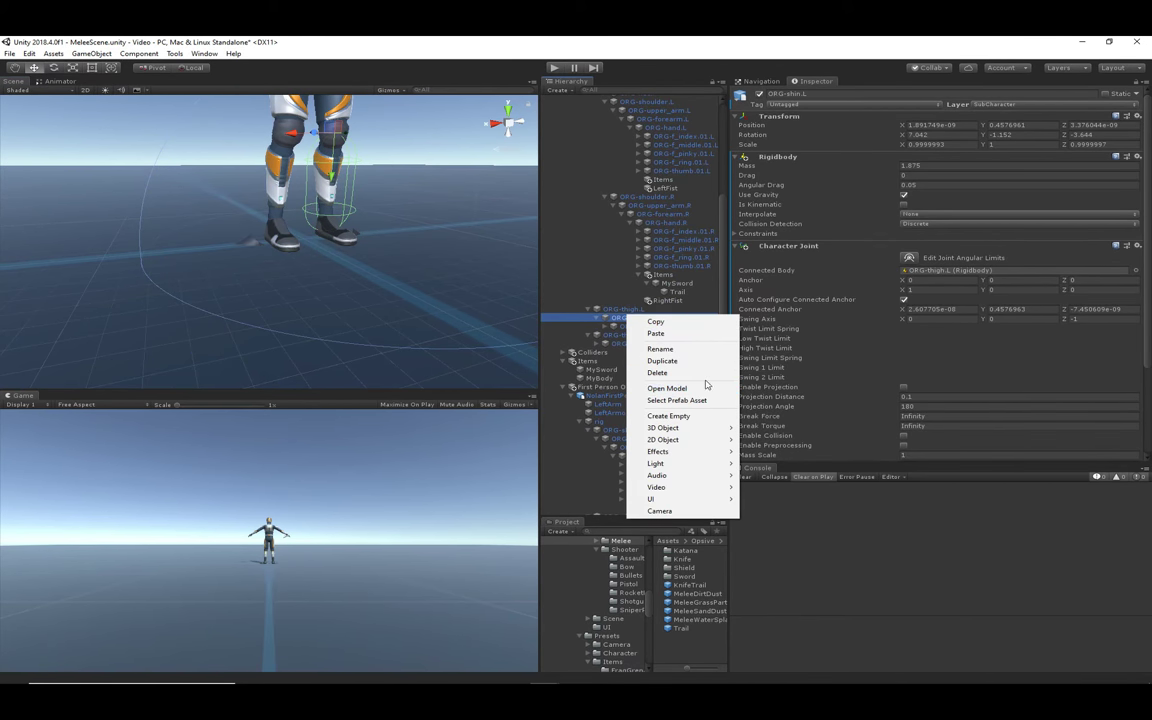
click(668, 416)
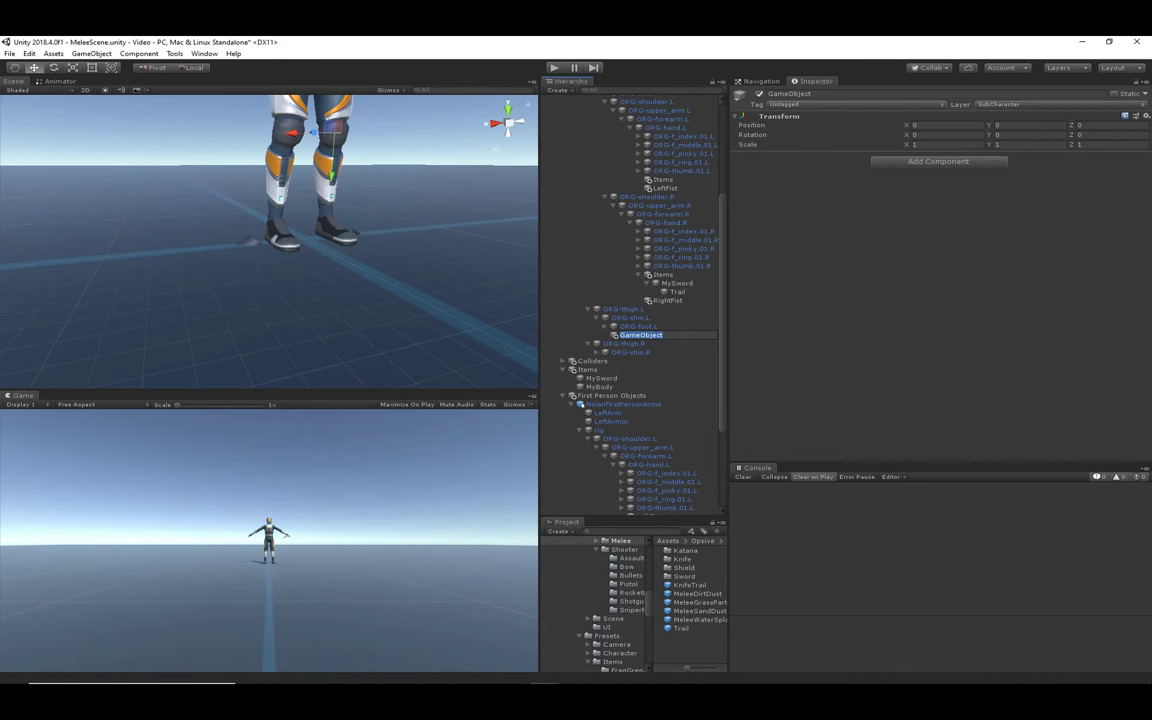
Rename the new empty object under ORG-shin.L to LeftLeg.
key(alt+Tab)
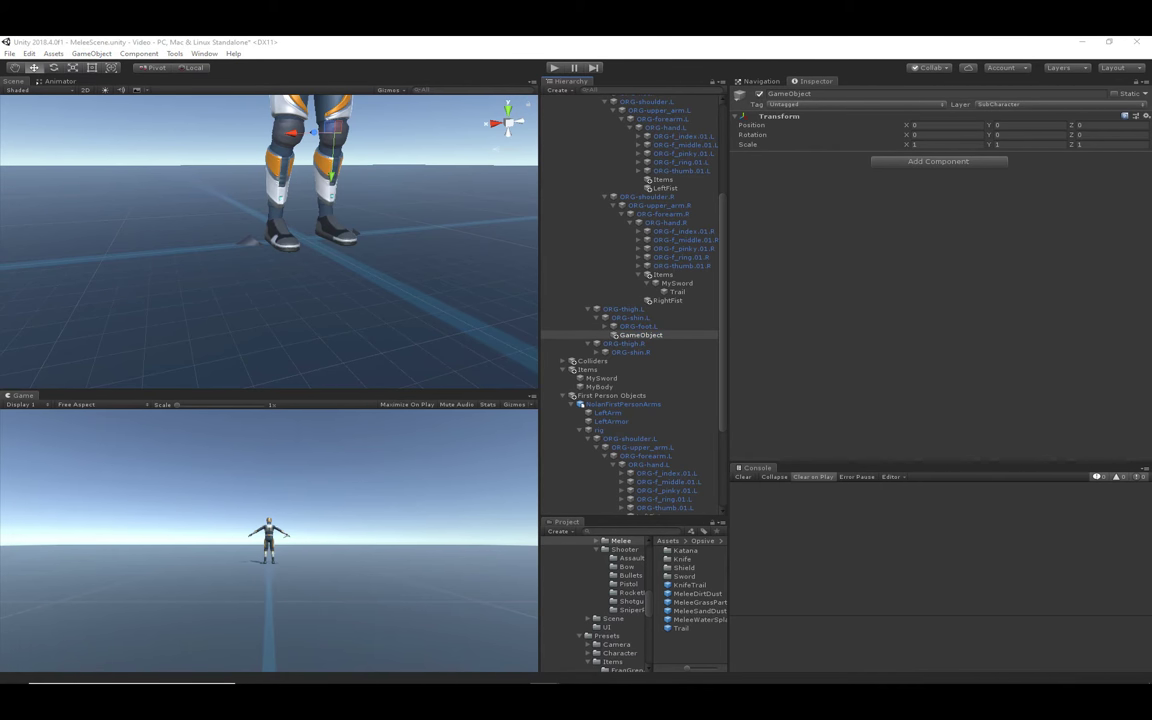
click(632, 336)
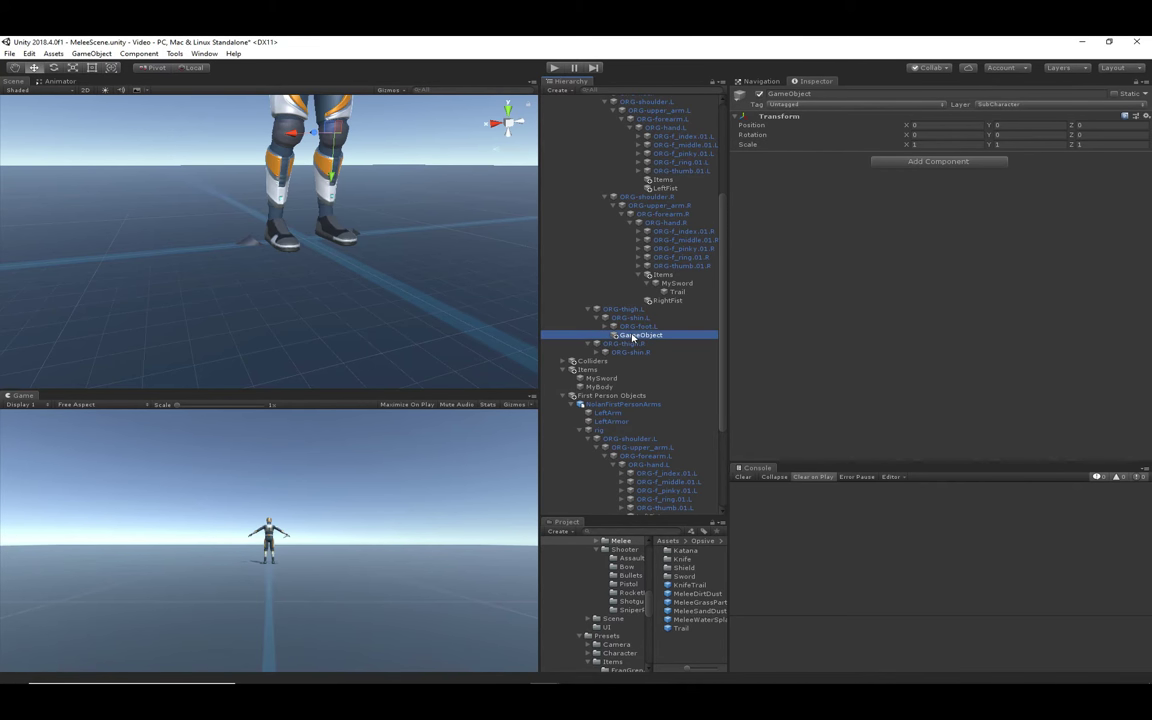
key(F2)
text(Left)
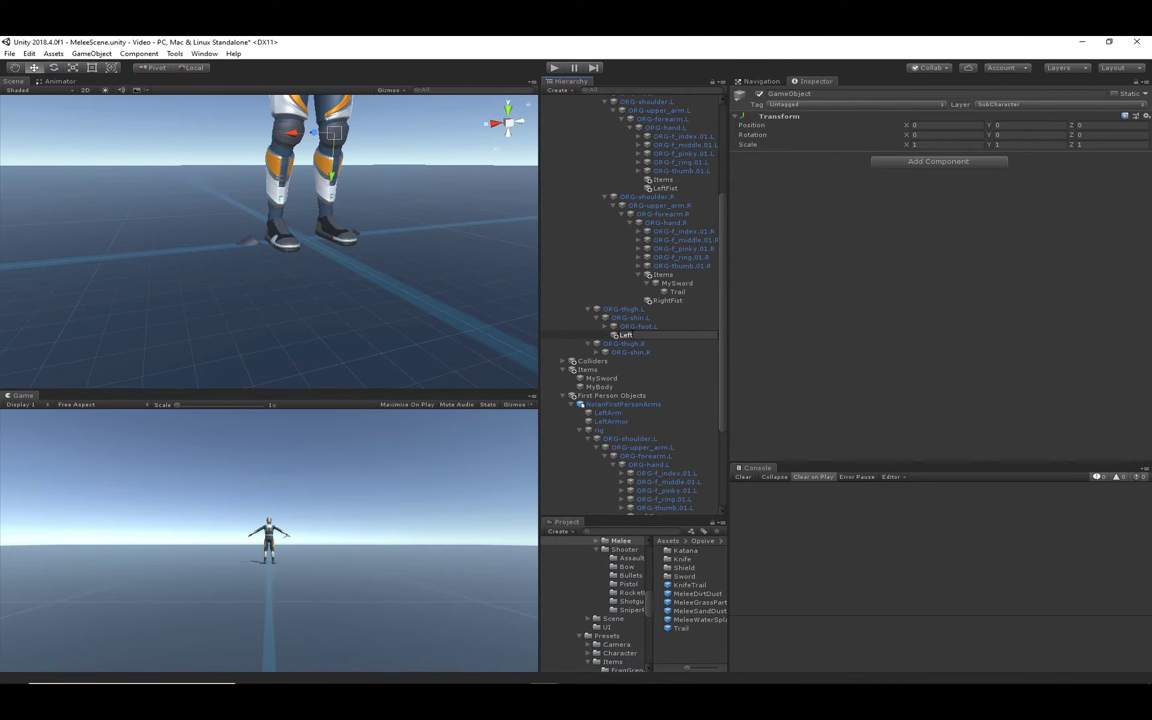
text(Feg)
key(Return)
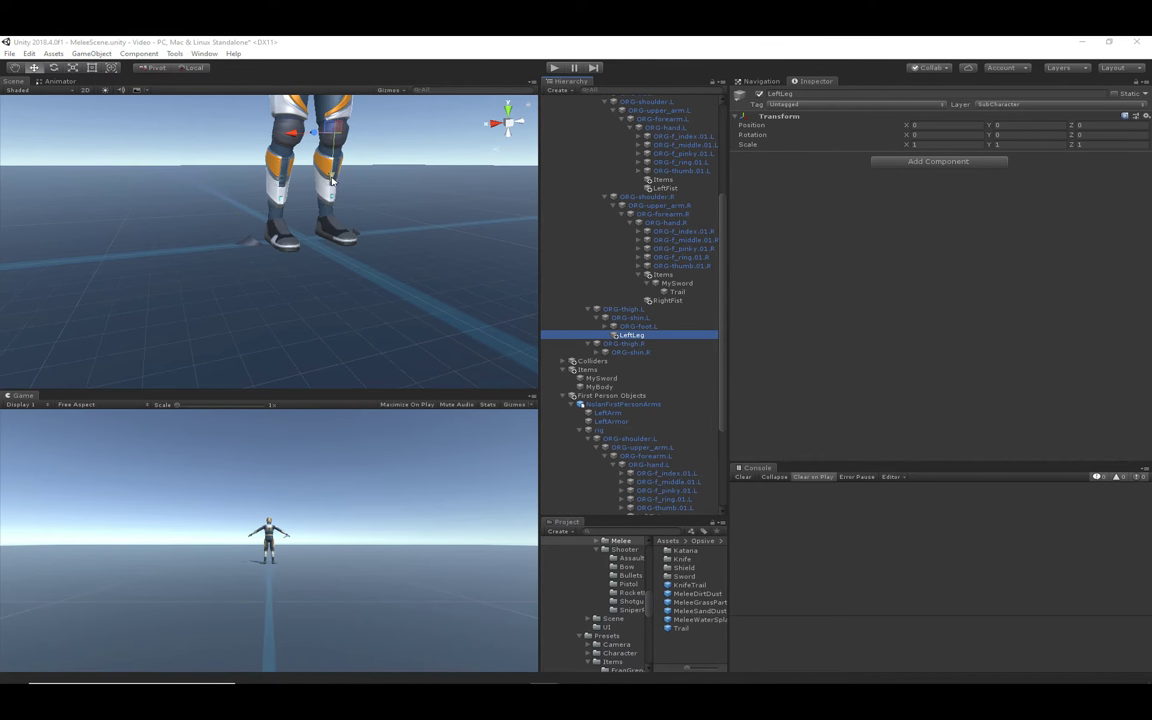
Move LeftLeg down the left shin to Y 0.361 and add a Box Collider to it.
drag(316, 186, 373, 248)
click(993, 165)
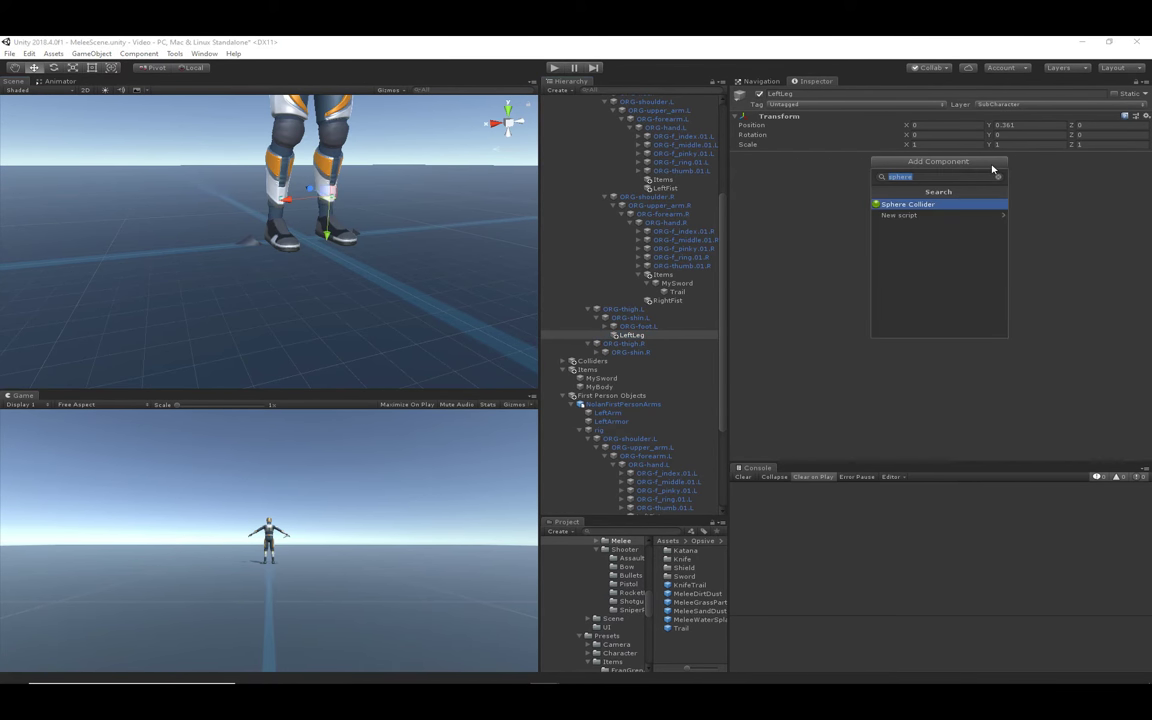
text(boxco)
key(Down)
key(Return)
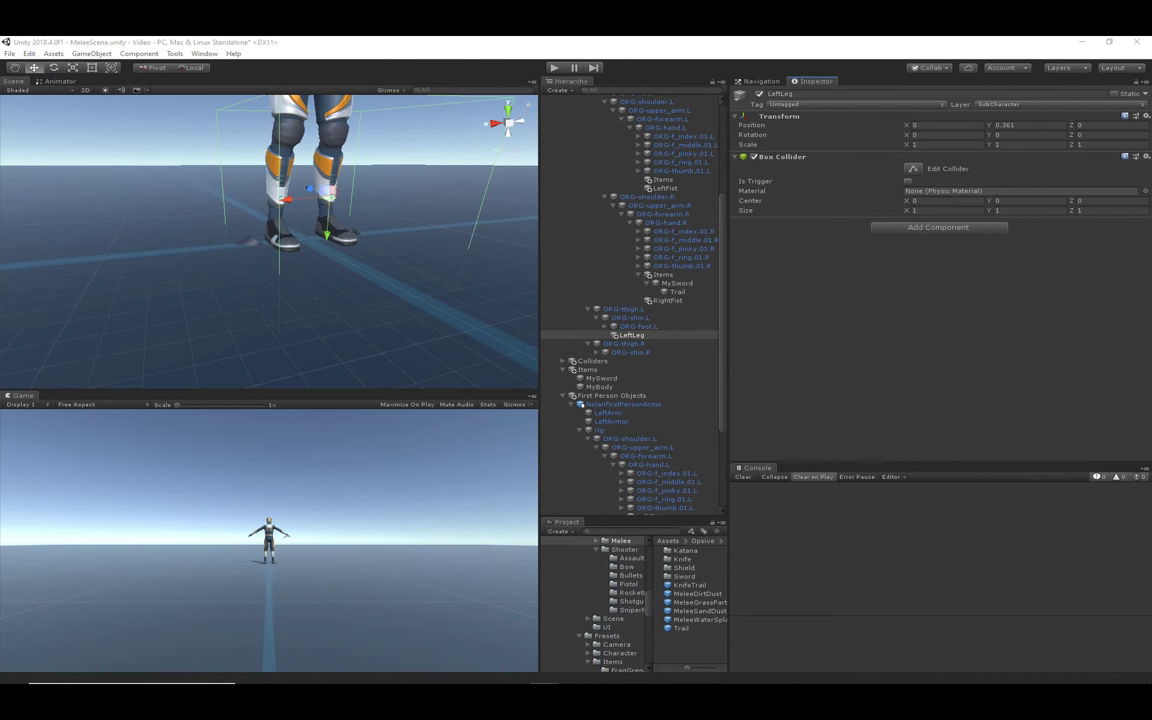
Set LeftLeg's Box Collider size to X 0.42, Y 0.15, Z 0.28 and its Z rotation to -92.866.
click(943, 210)
text(0.42)
key(Tab)
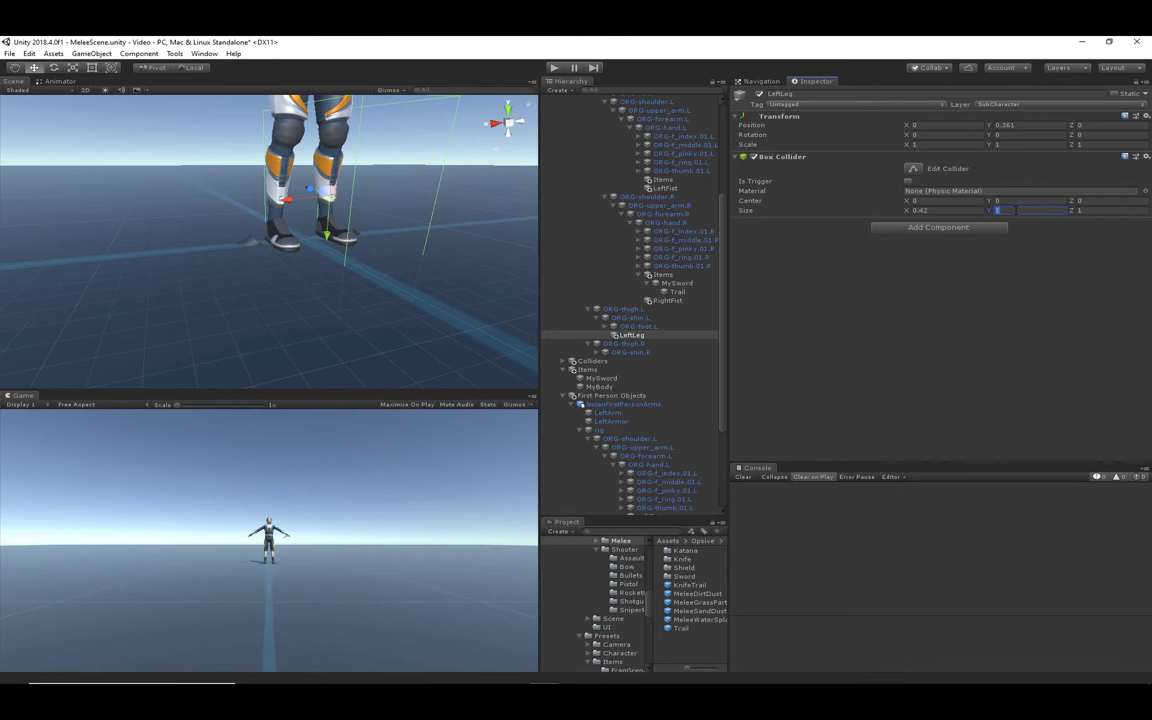
text(0.15)
key(Tab)
text(0.)
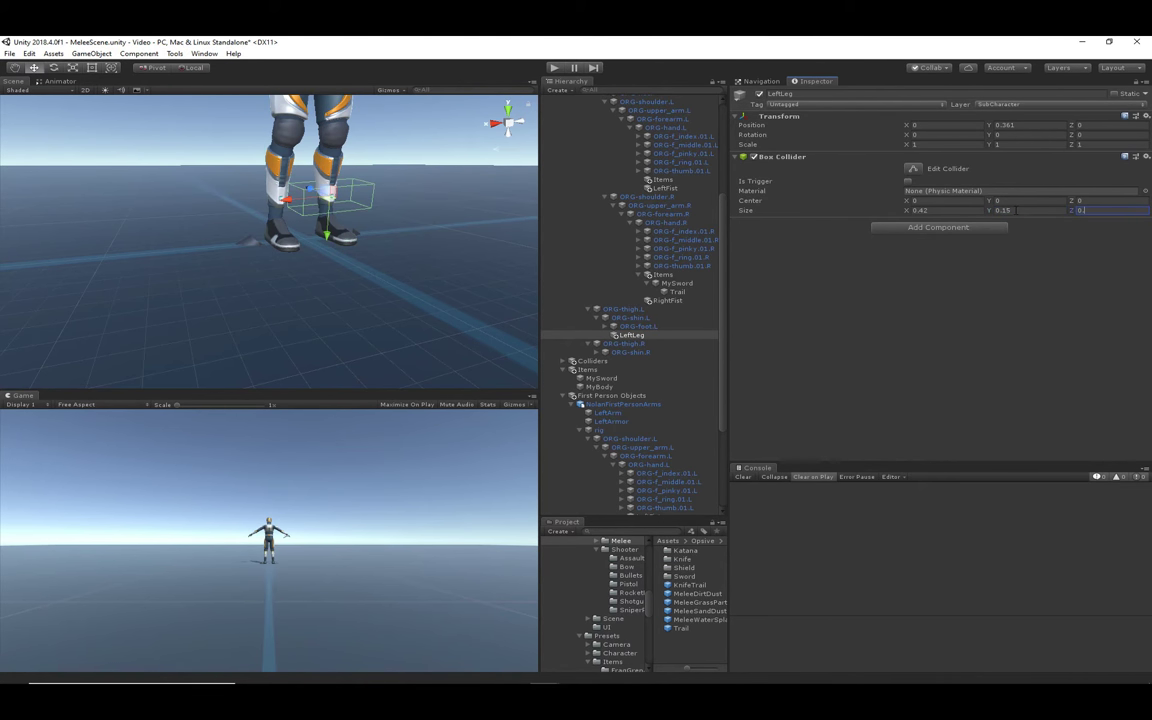
text(28)
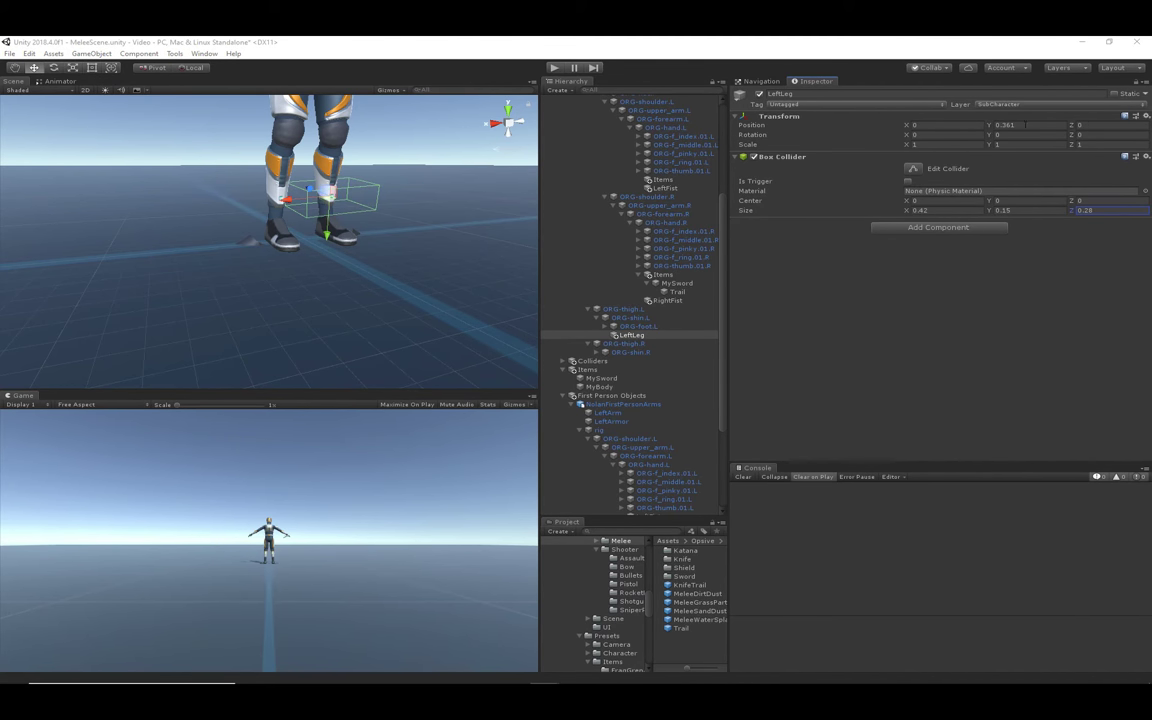
click(1106, 133)
text(-92.866)
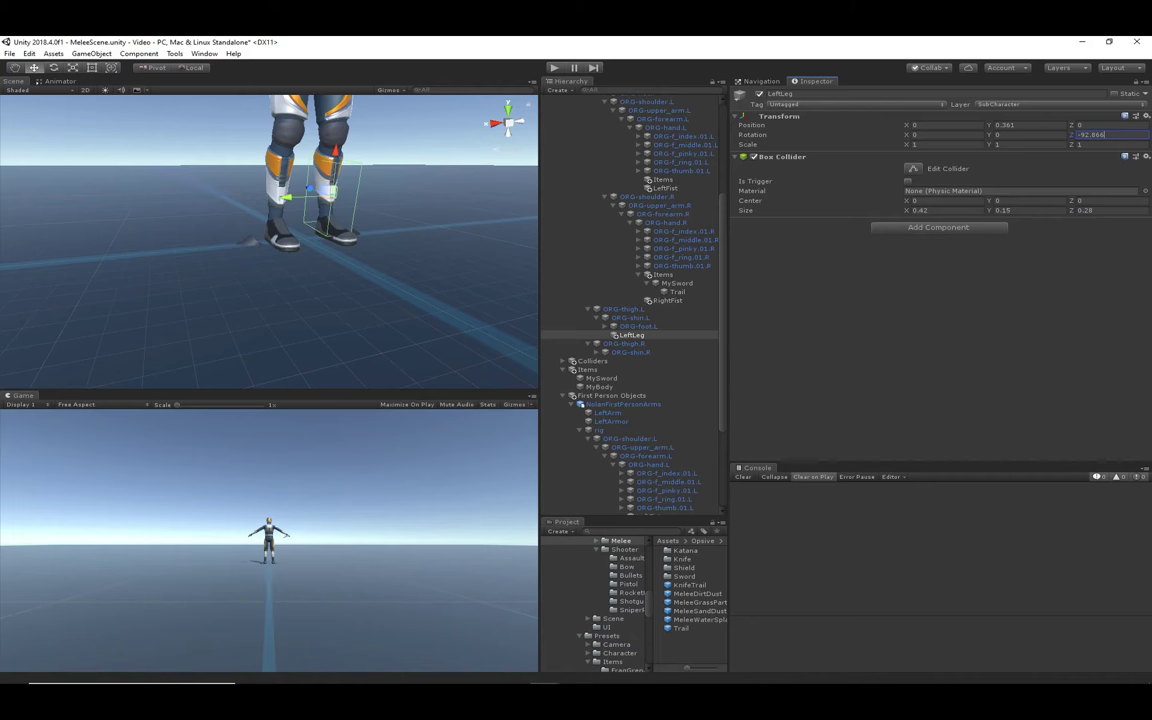
Set LeftLeg's position to X -0.006886083, Y 0.3870038, Z -0.07401742 and its rotation to X -3.737, Y 0.085.
click(1115, 125)
text(-0.07401742)
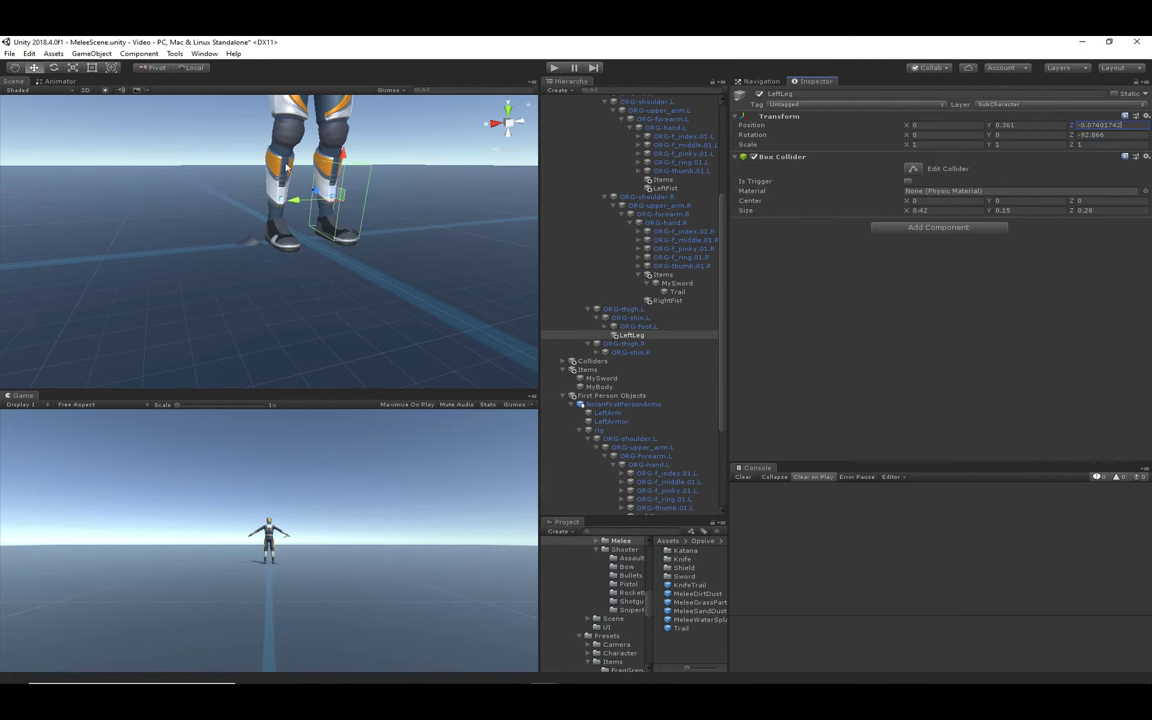
click(1015, 124)
text(0.3870039)
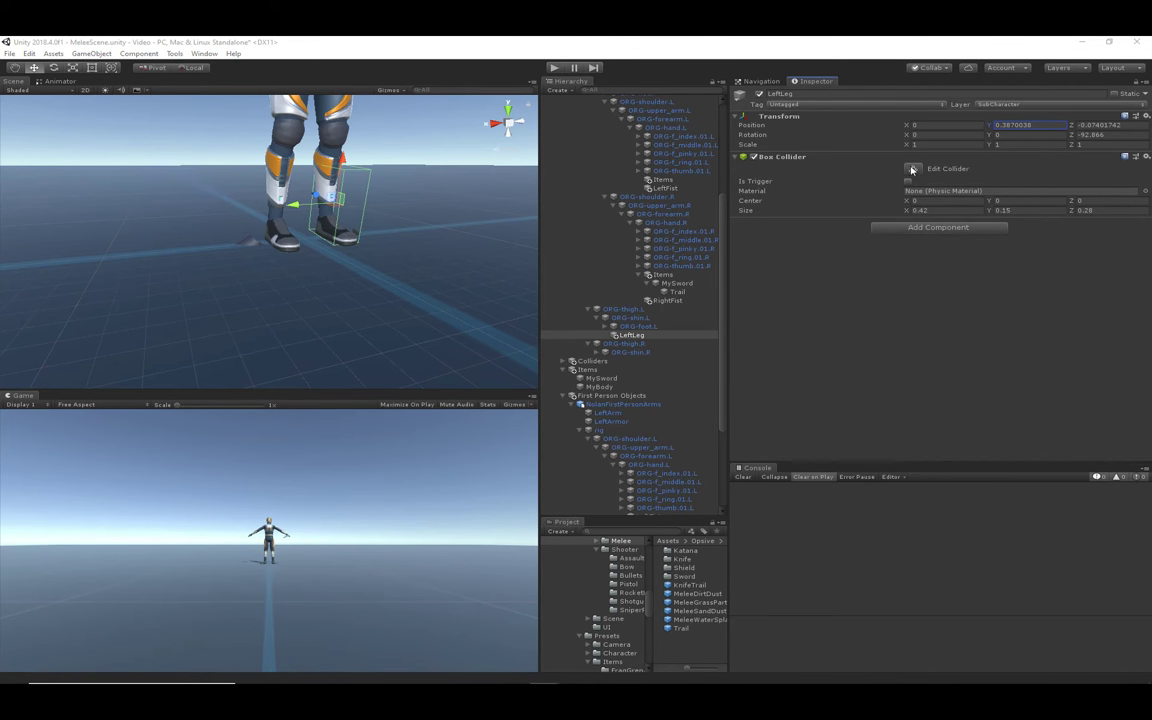
click(1012, 134)
text(0.015)
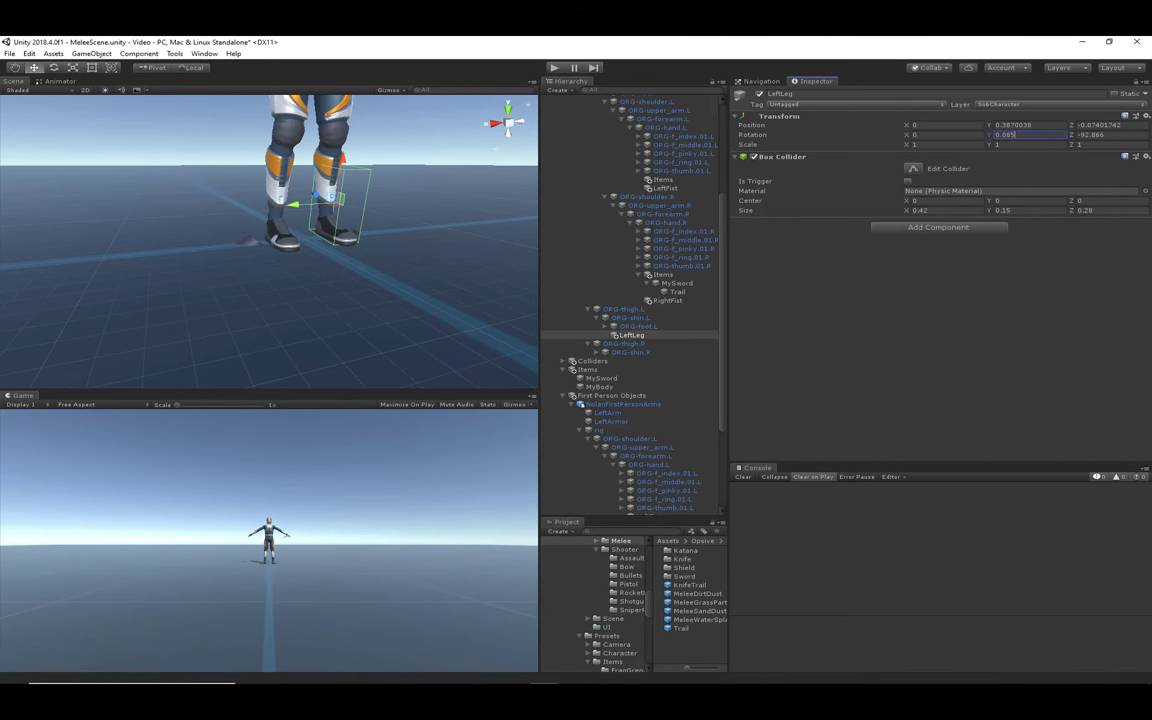
key(alt+Tab)
click(952, 125)
text(-0.006886083)
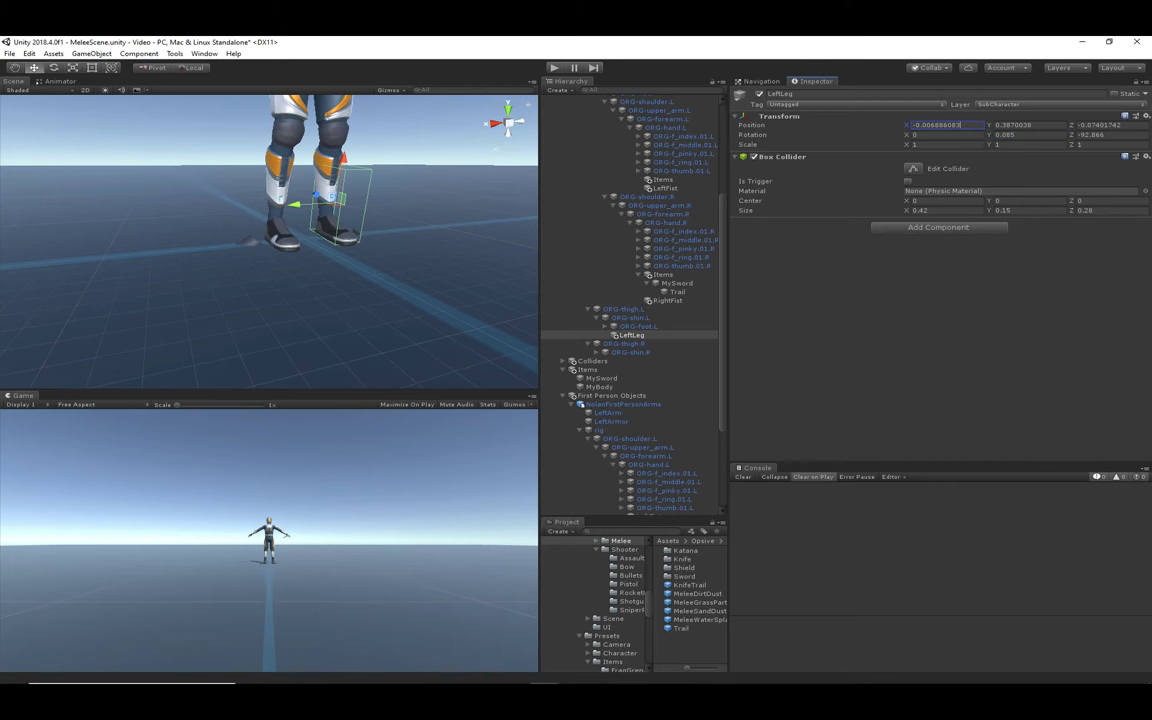
key(alt+Tab)
click(926, 134)
text(-3.737)
Duplicate LeftLeg, parent the copy to ORG-shin.R and rename it RightLeg.
click(635, 334)
key(ctrl+d)
drag(645, 347, 645, 354)
click(636, 371)
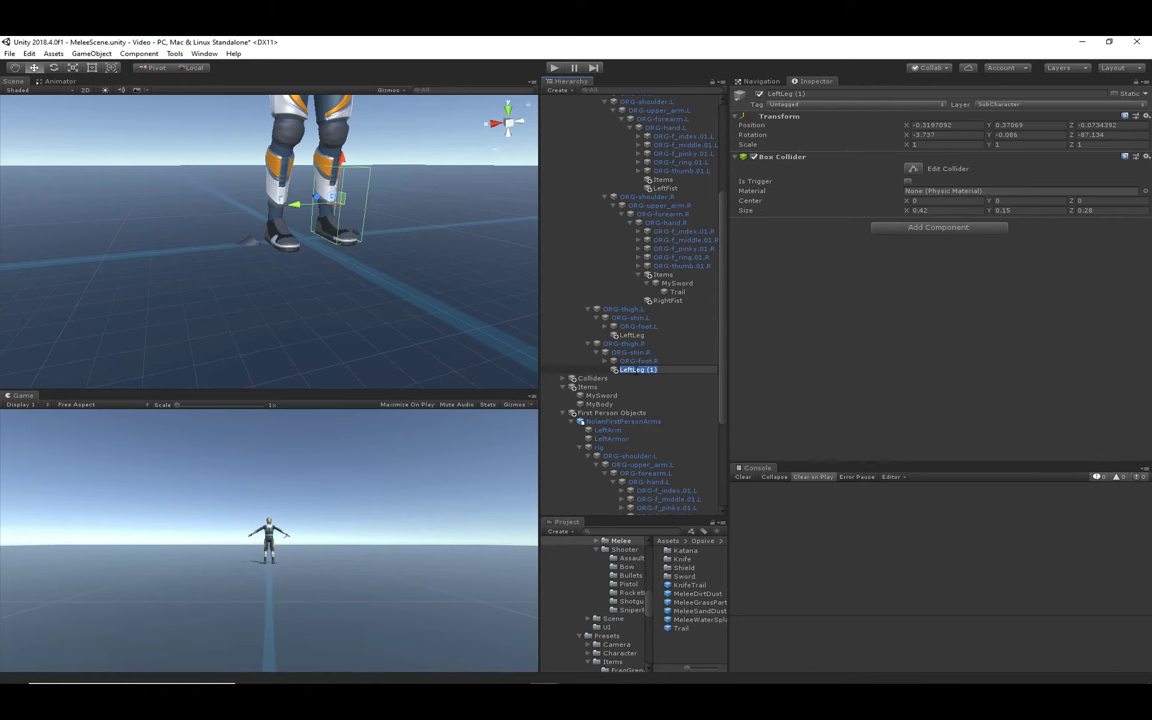
text(RightLeg)
click(636, 371)
Copy LeftLeg's Transform component values onto RightLeg so its collider sits on the right shin.
click(634, 335)
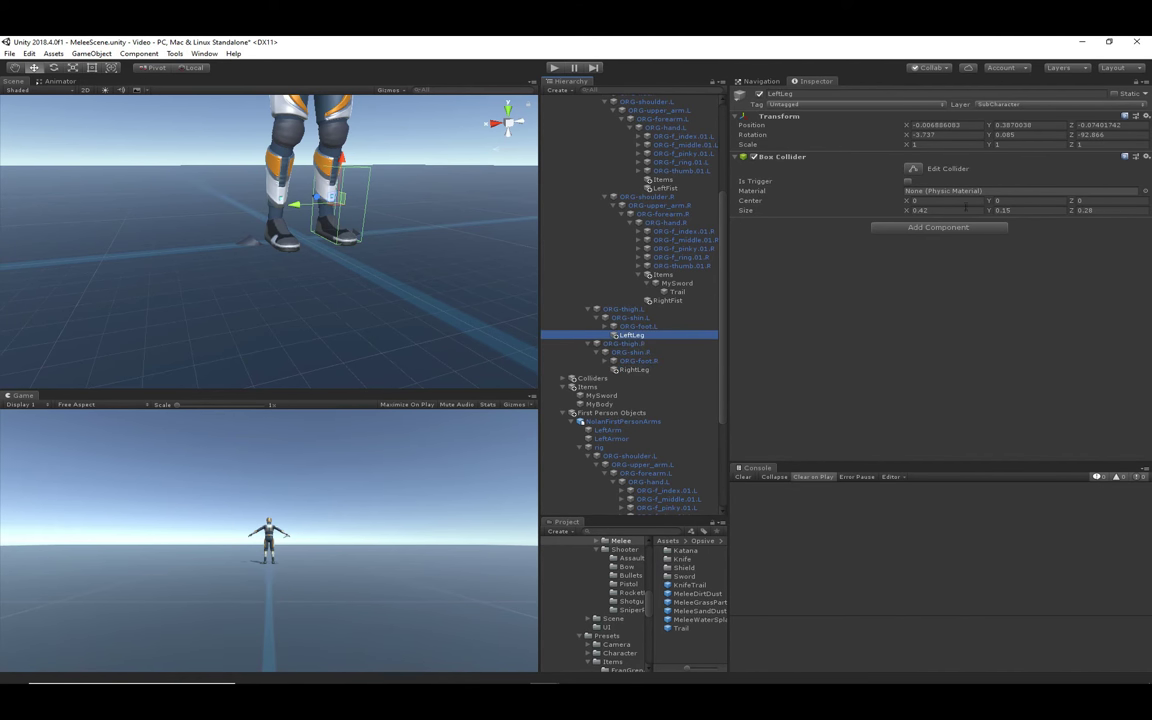
click(1145, 116)
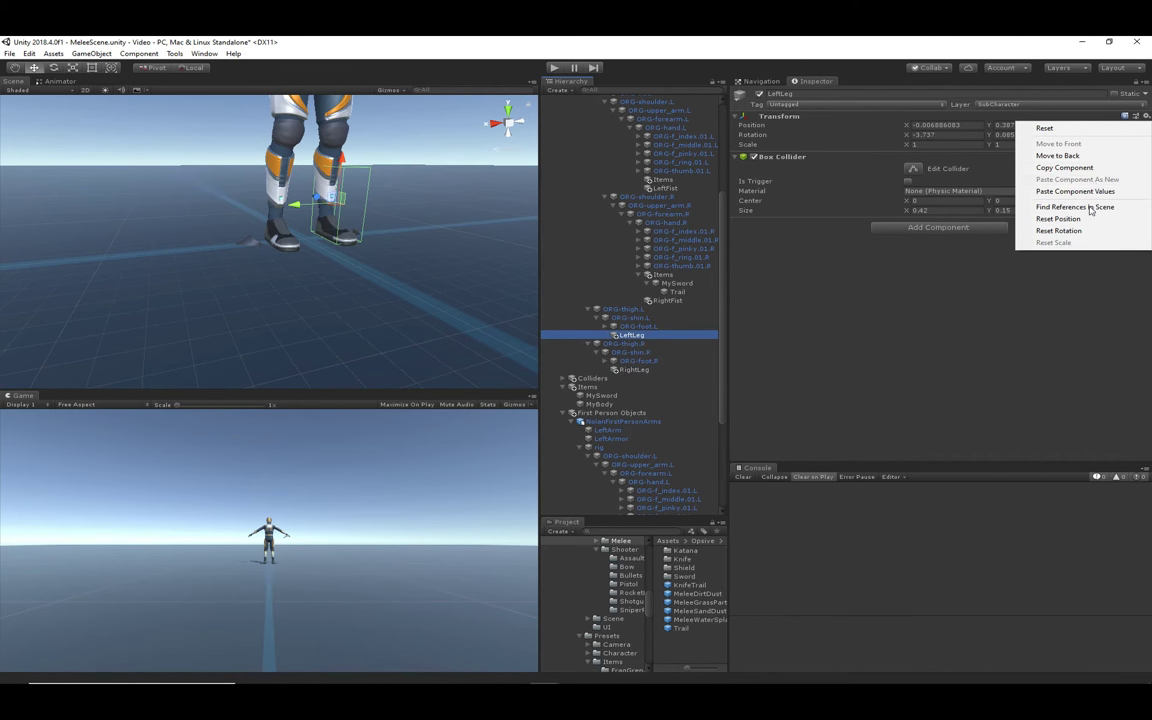
click(1060, 165)
click(640, 370)
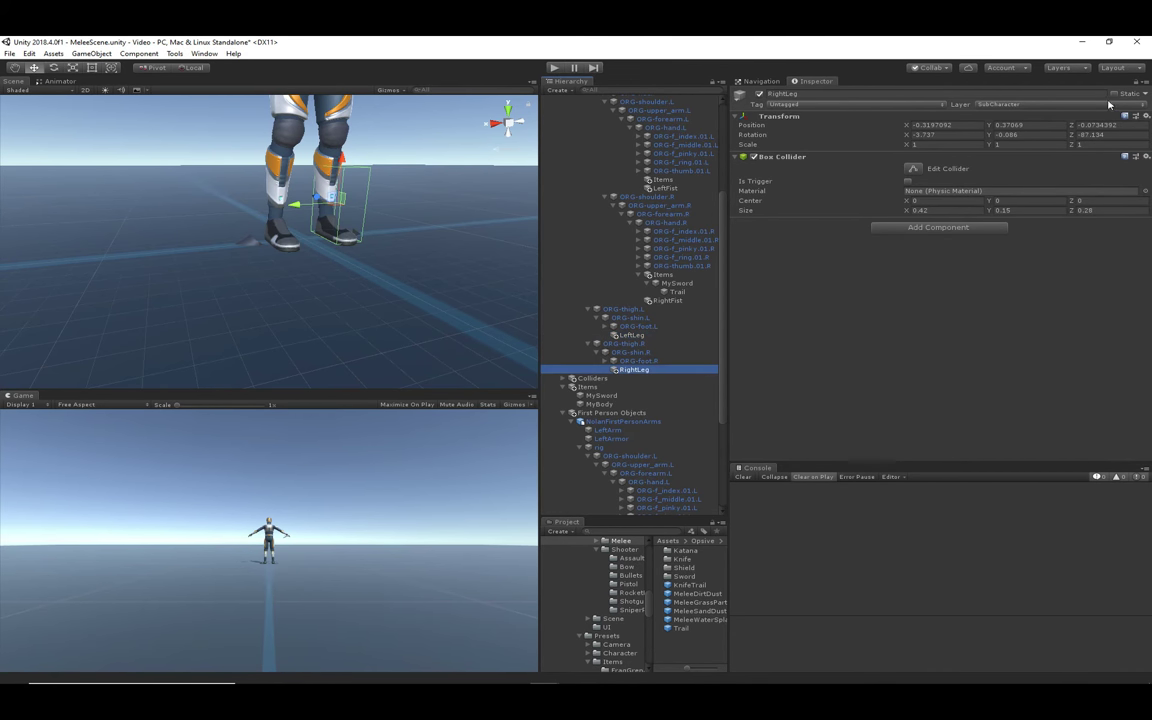
click(1146, 116)
click(1113, 190)
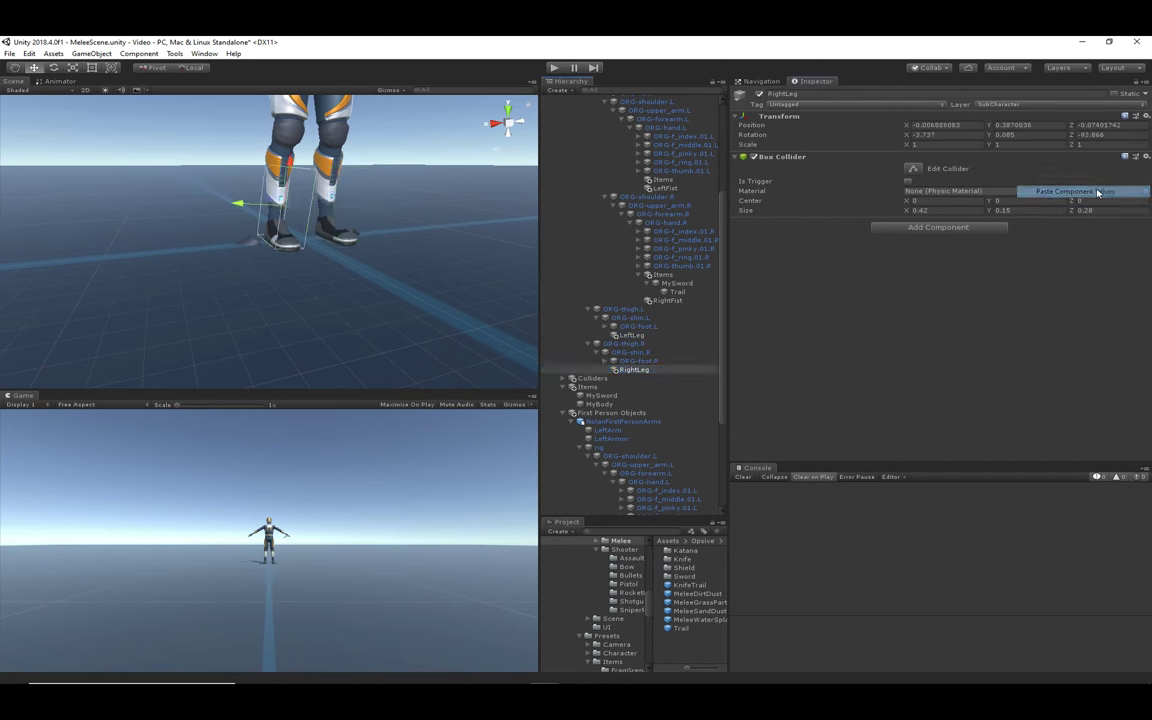
middle_drag(381, 236, 251, 240)
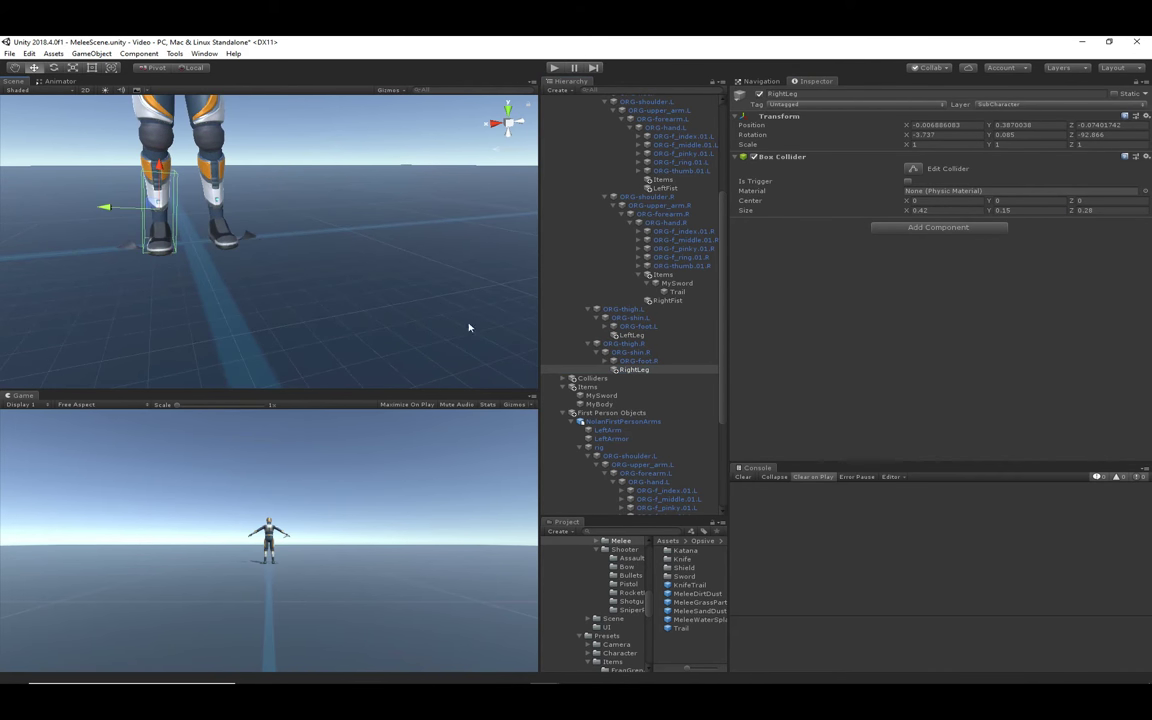
scroll(660, 355, up, 5)
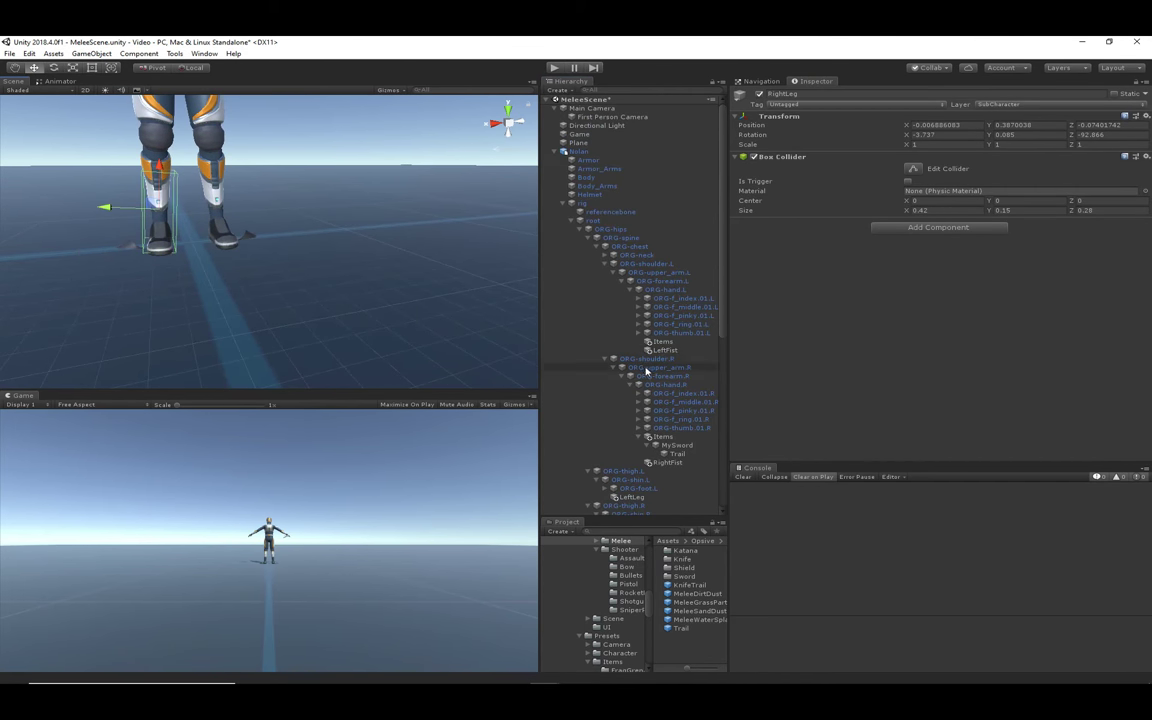
scroll(645, 372, down, 5)
scroll(645, 372, up, 5)
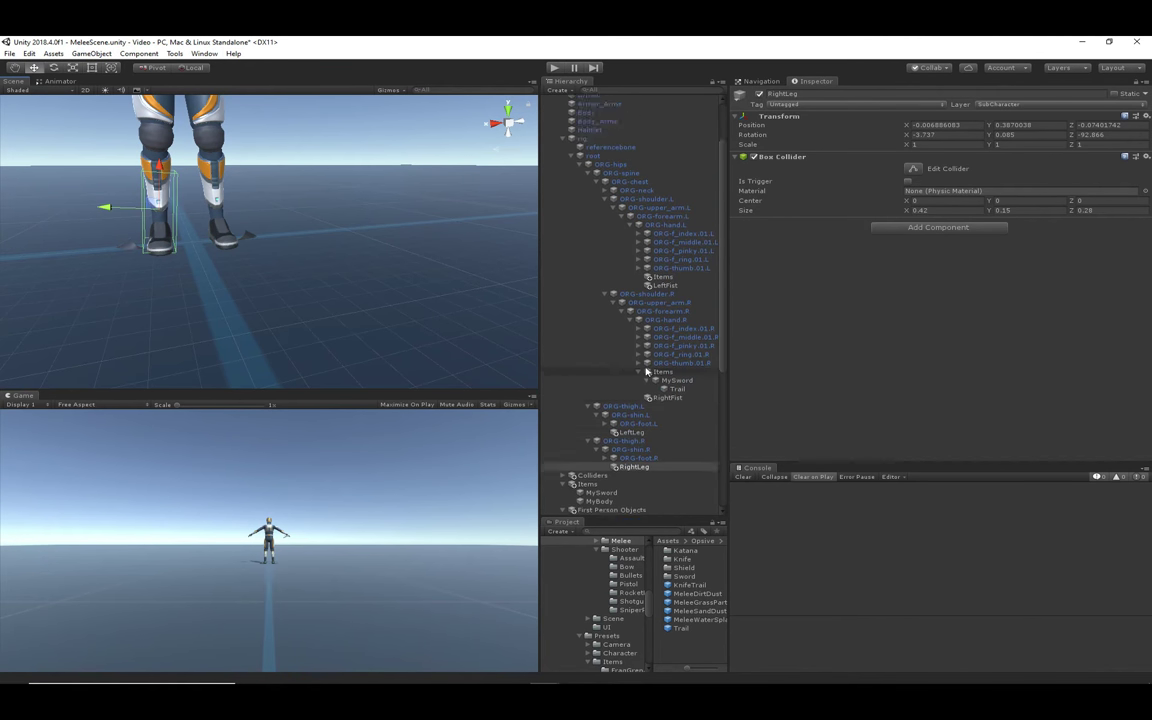
click(590, 151)
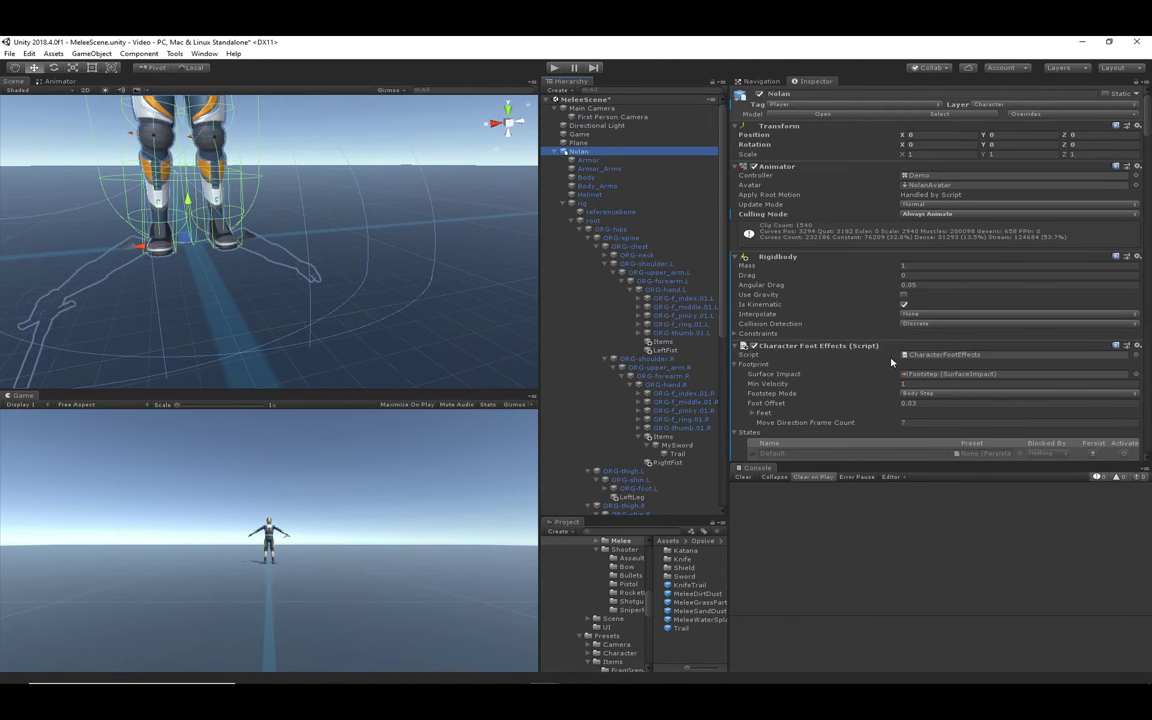
Add four empty hitboxes to the First Person Melee Weapon Properties of the MyBody item.
scroll(604, 240, down, 7)
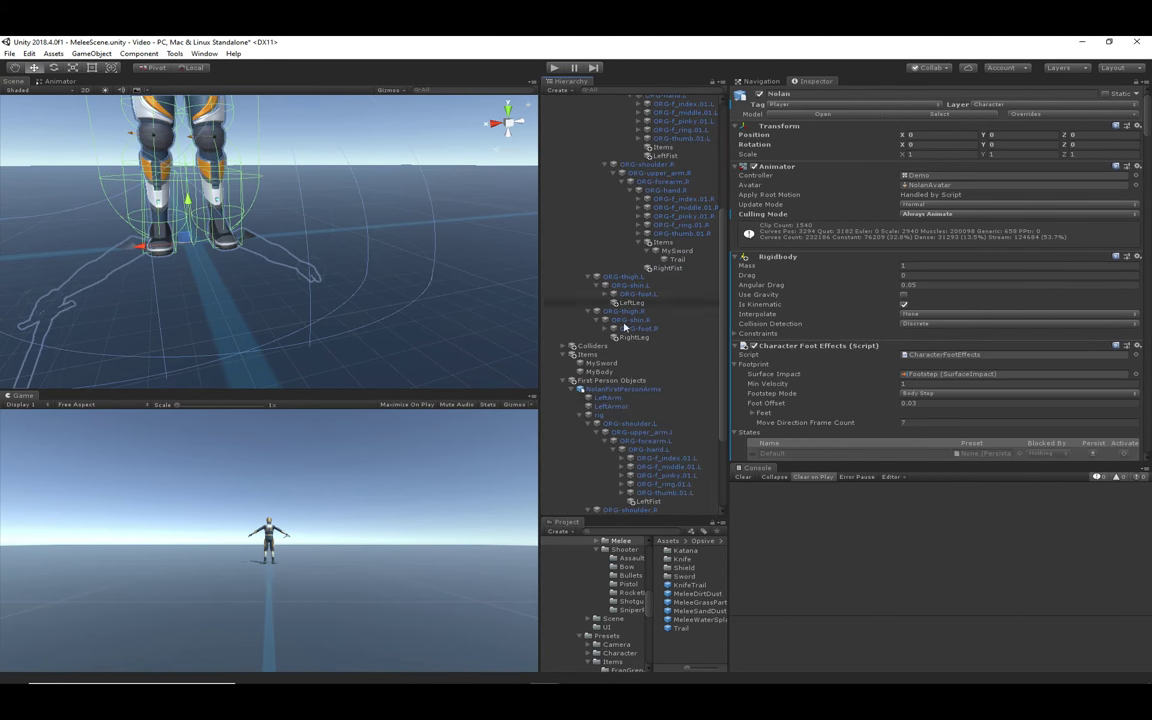
click(599, 371)
scroll(936, 411, down, 15)
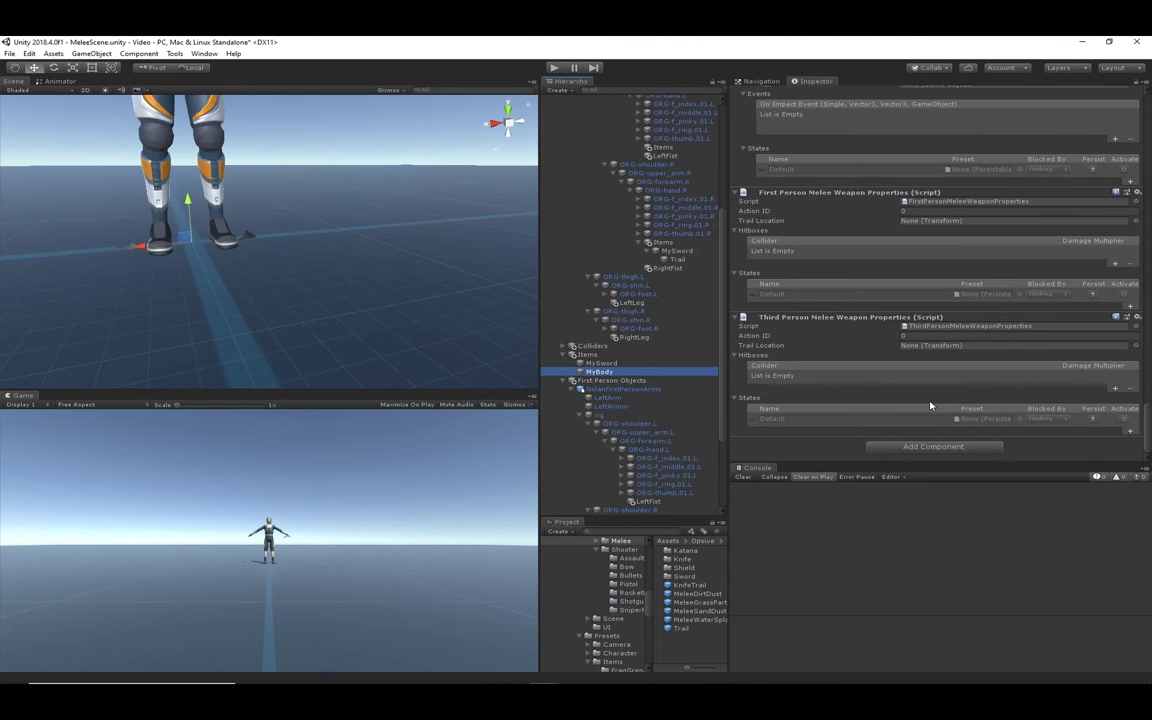
scroll(835, 360, up, 1)
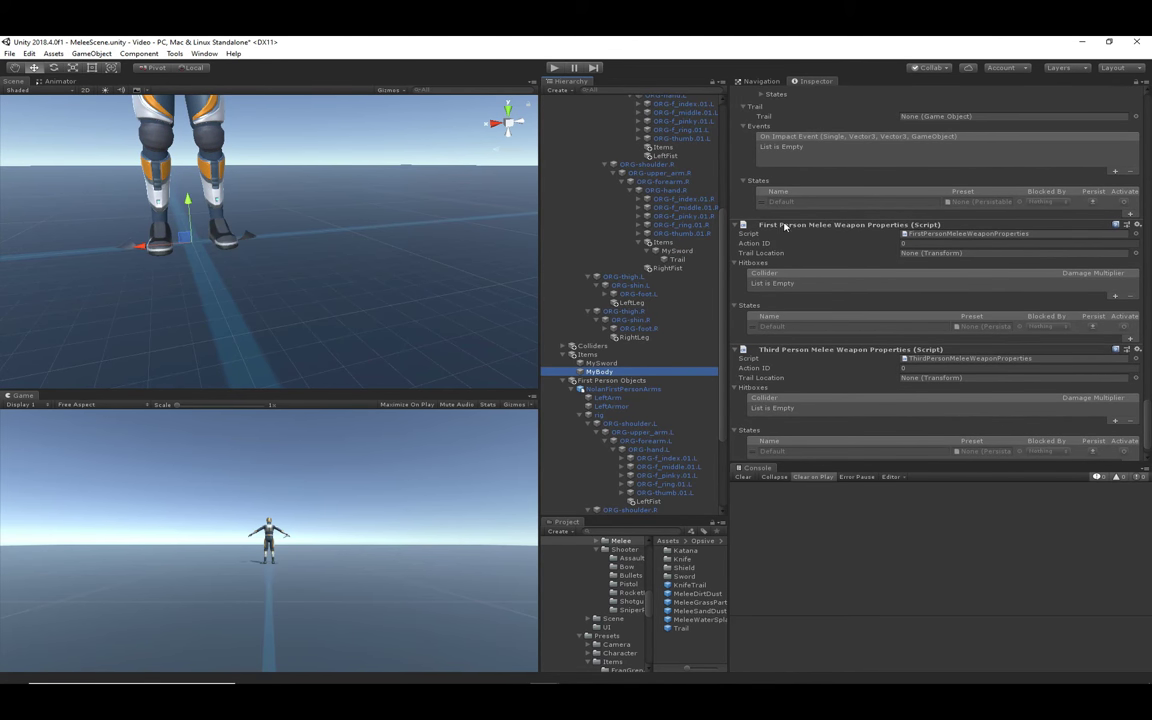
scroll(900, 306, down, 1)
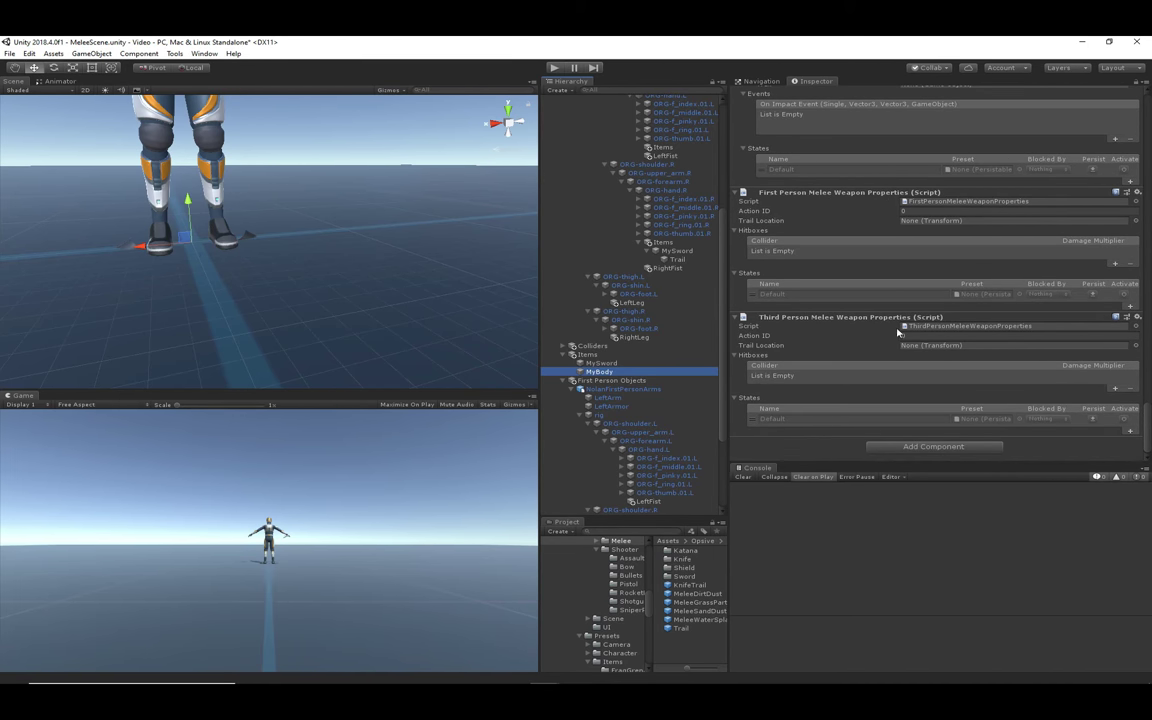
click(1116, 264)
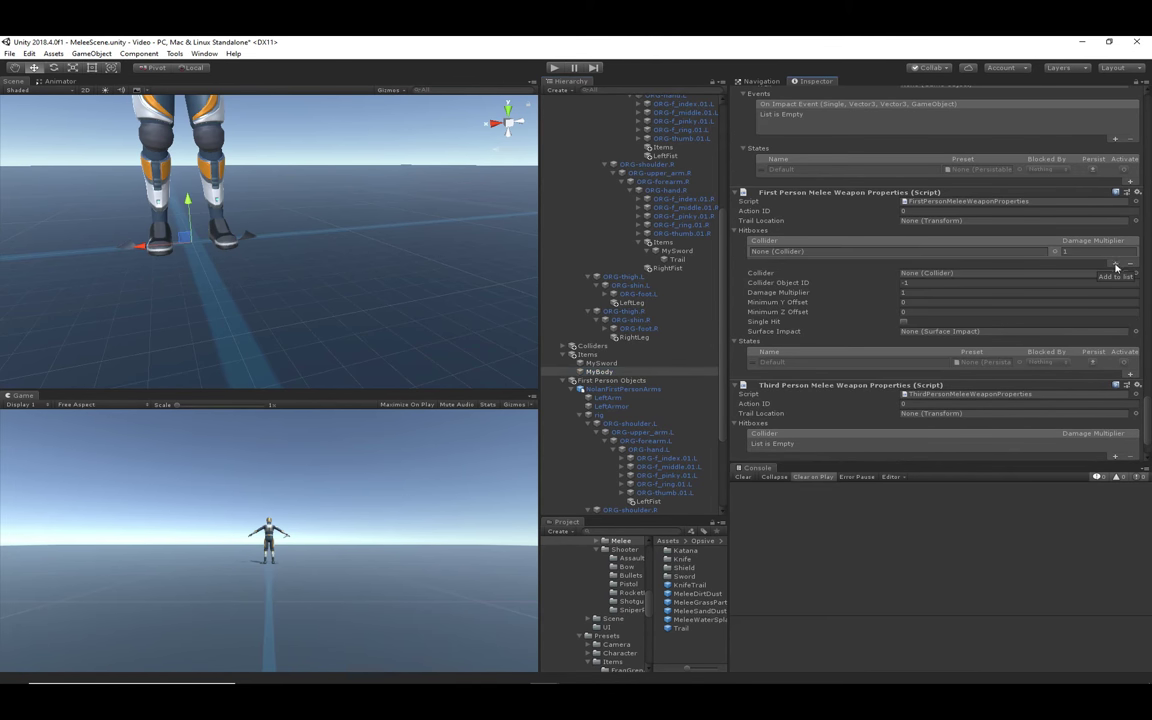
click(1117, 264)
click(1116, 276)
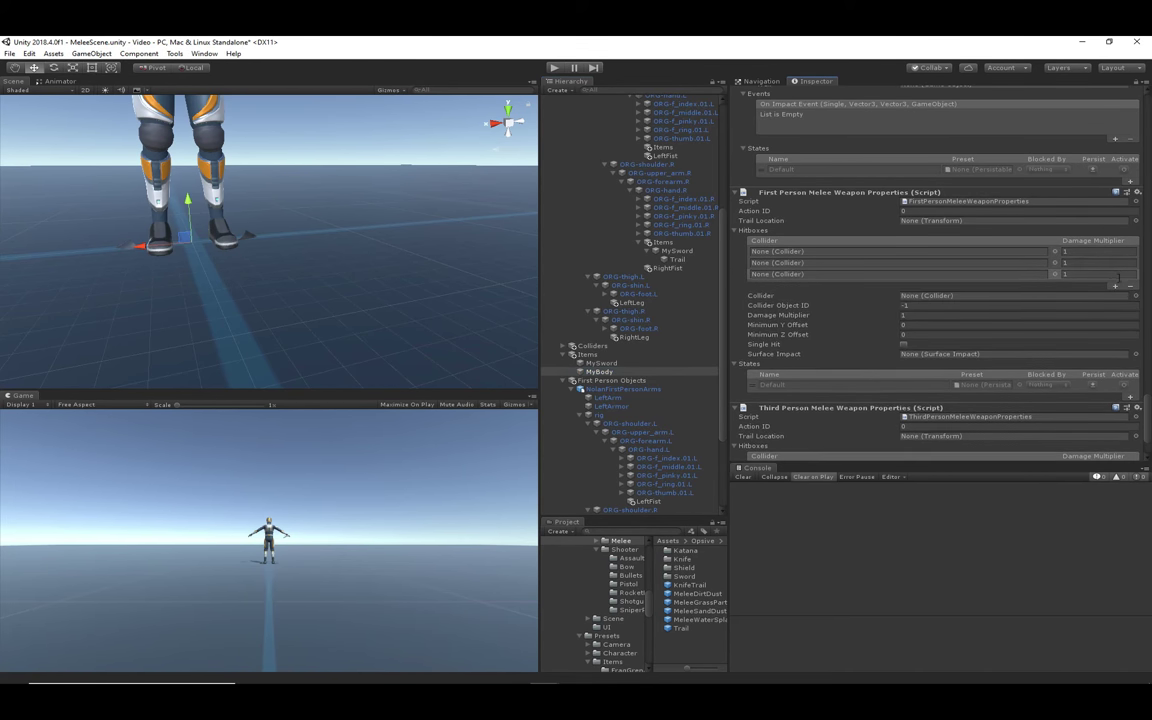
click(1116, 287)
Assign the LeftFist and RightFist colliders of NolanFirstPersonArms to the first two first-person hitboxes.
scroll(627, 300, up, 5)
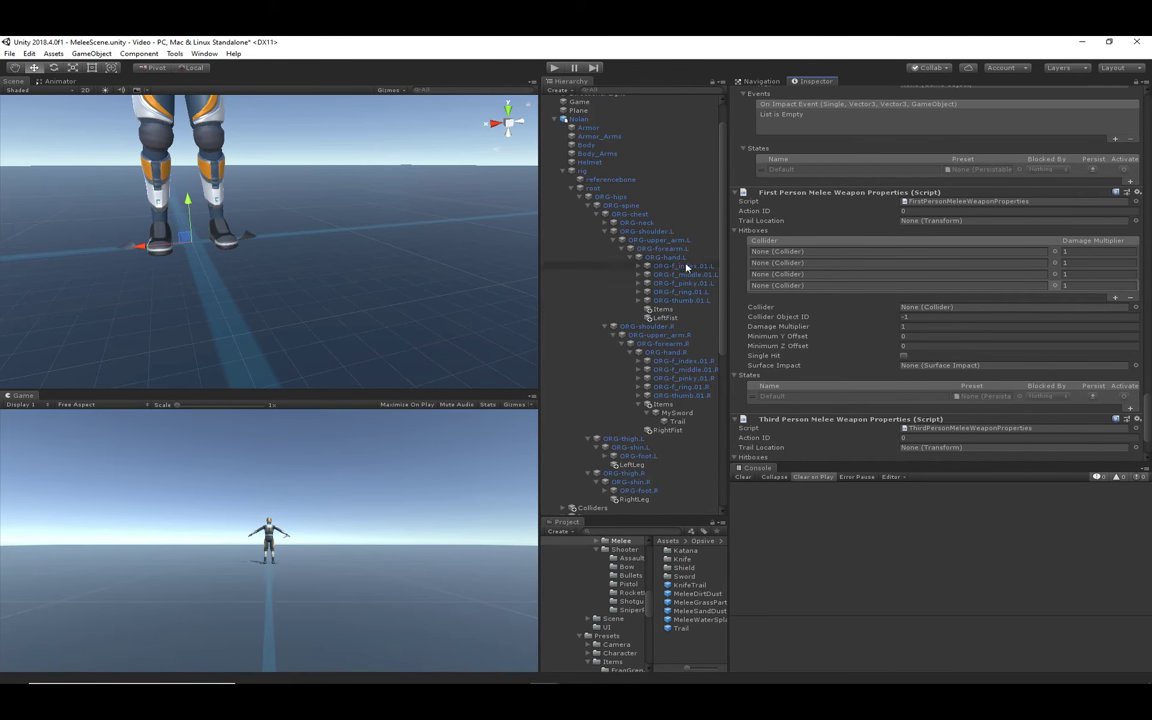
scroll(609, 363, down, 9)
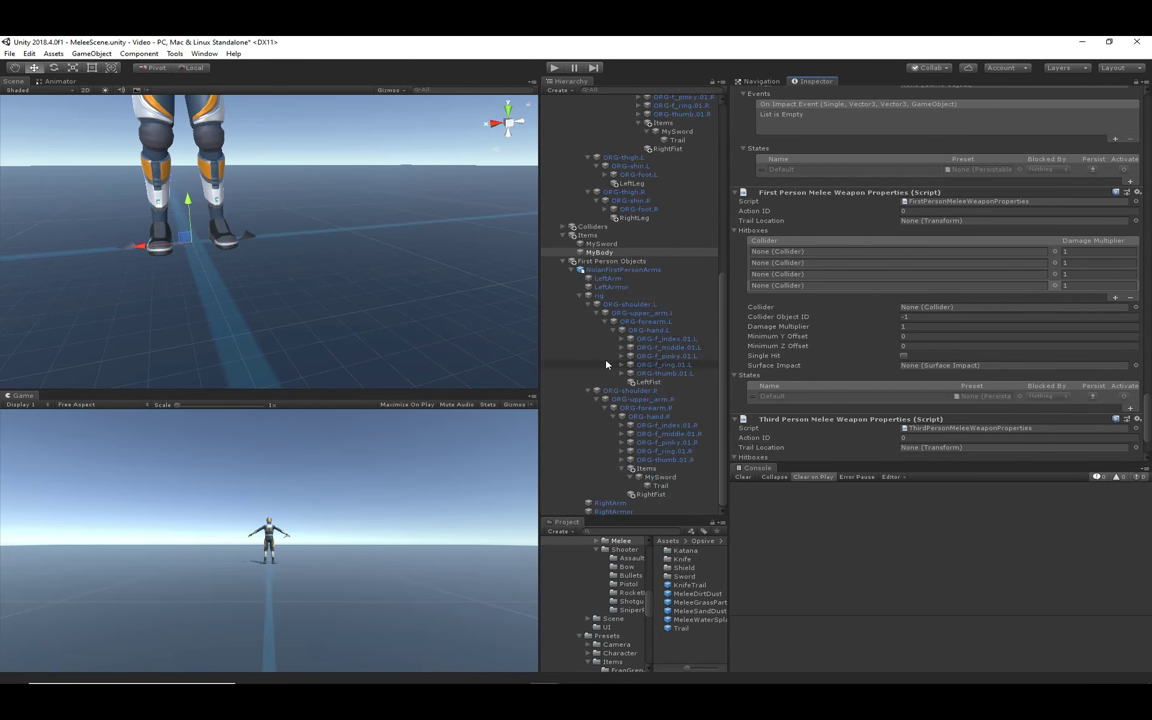
drag(660, 381, 795, 254)
drag(663, 492, 805, 263)
scroll(264, 343, down, 3)
middle_drag(318, 298, 386, 203)
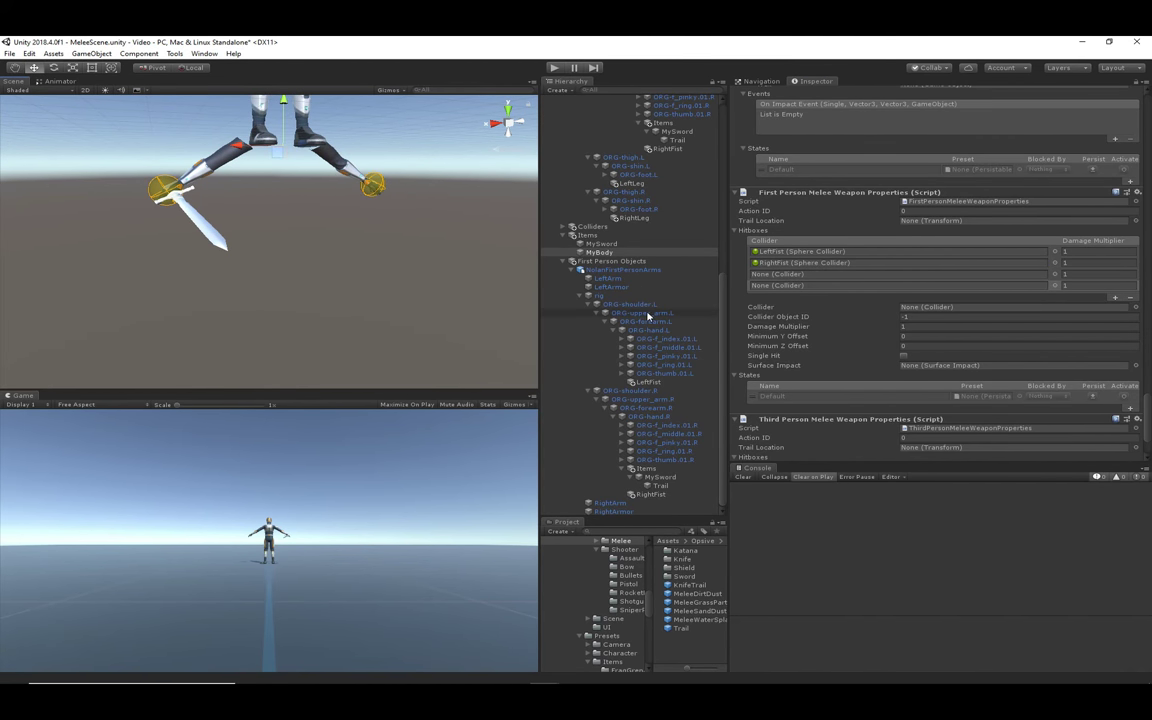
Assign the LeftLeg and RightLeg box colliders to the third and fourth first-person hitboxes.
scroll(648, 314, up, 3)
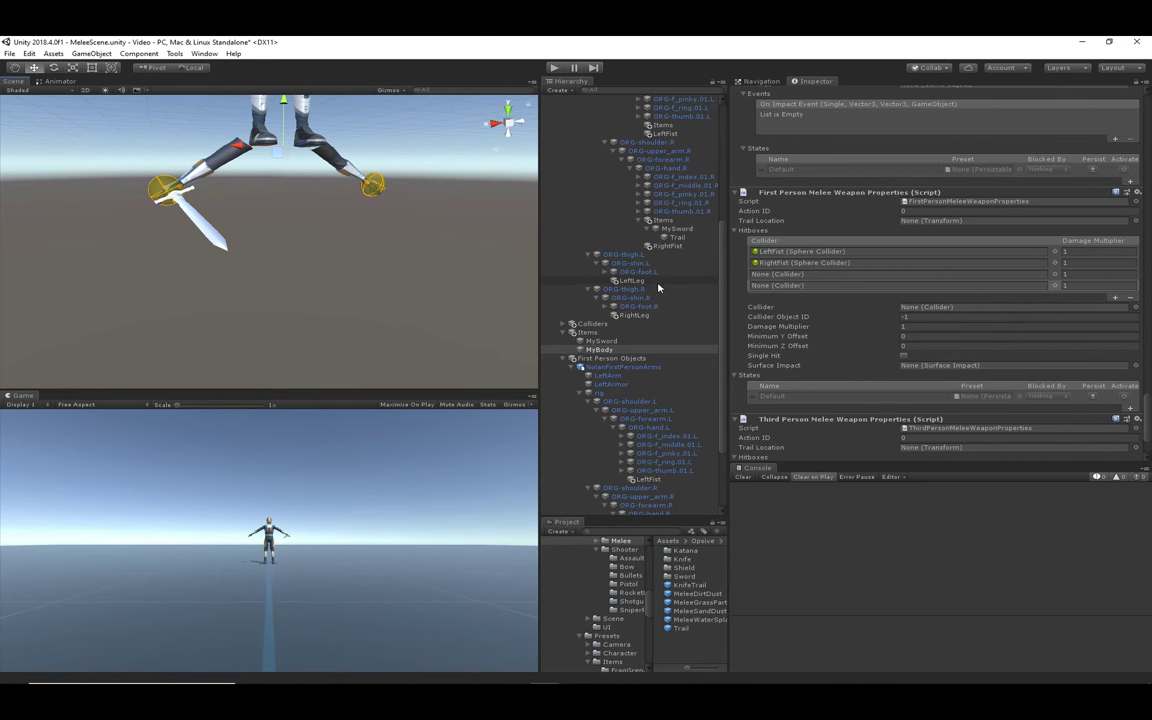
drag(632, 281, 828, 274)
click(630, 316)
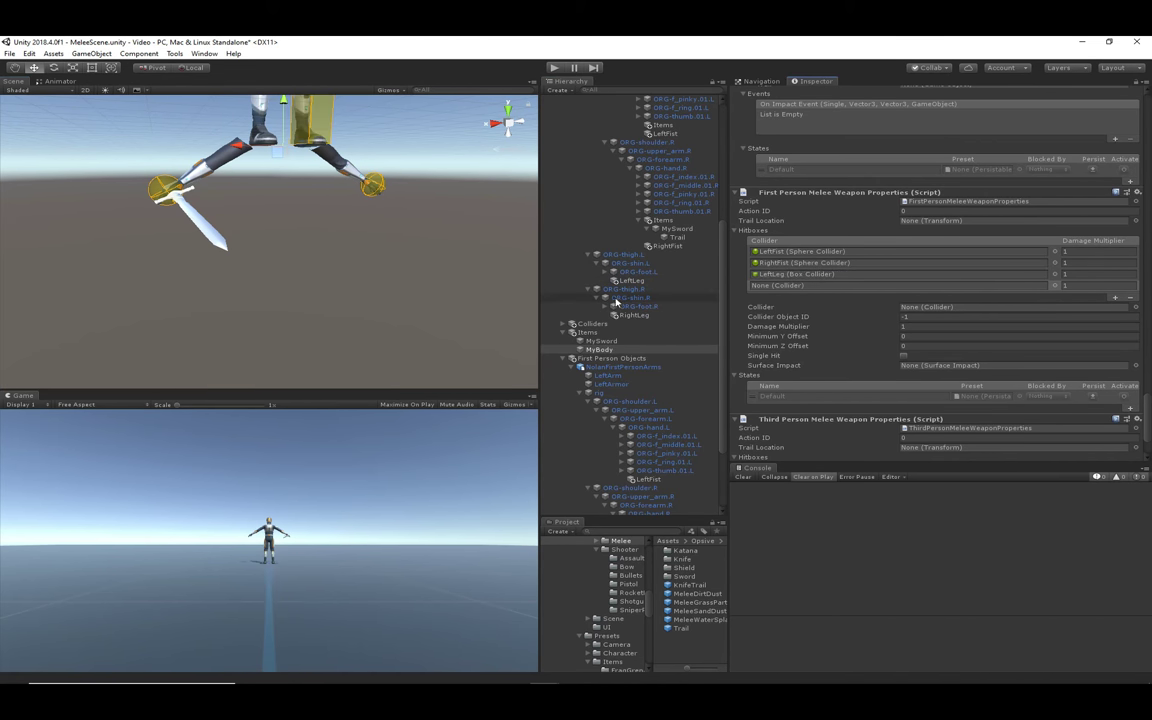
drag(628, 316, 828, 285)
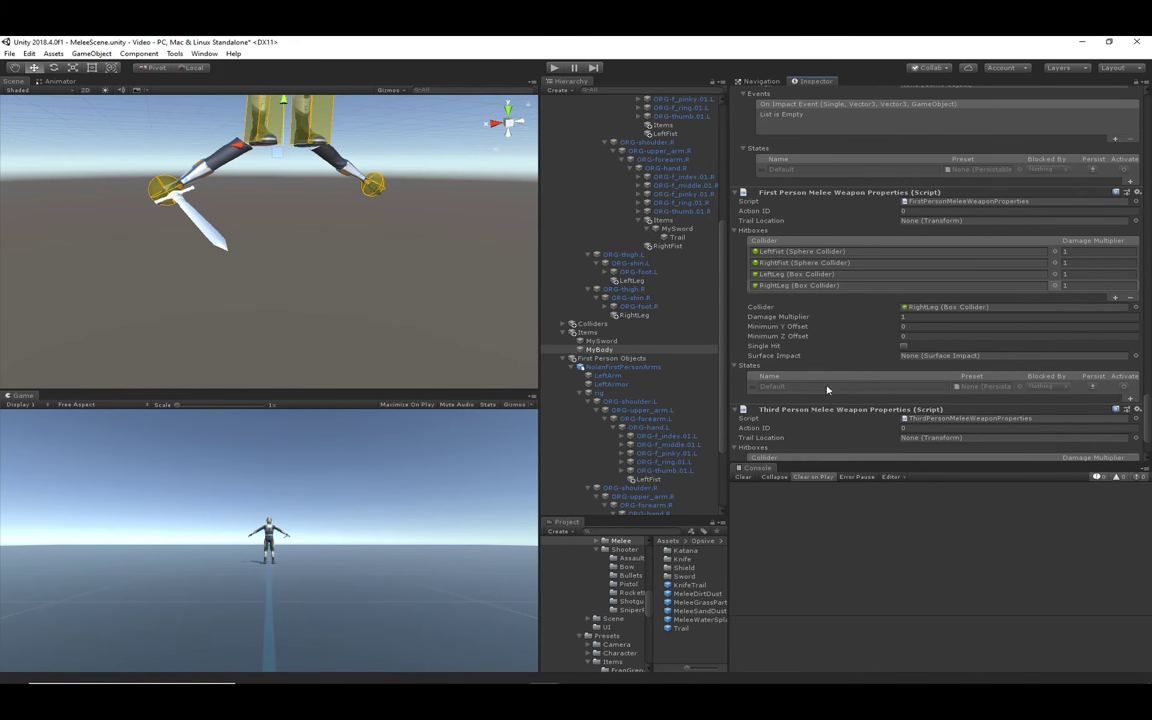
middle_drag(402, 196, 341, 321)
Add four empty hitboxes to MyBody's Third Person Melee Weapon Properties.
scroll(644, 312, up, 4)
scroll(877, 345, down, 3)
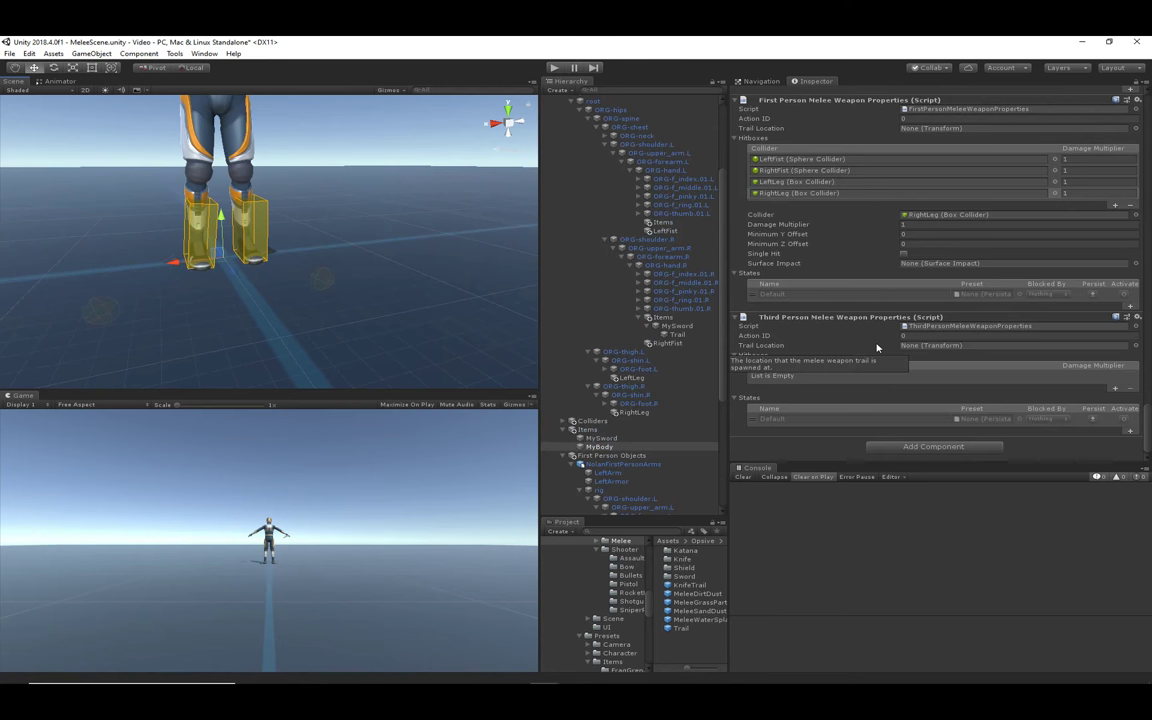
click(1115, 388)
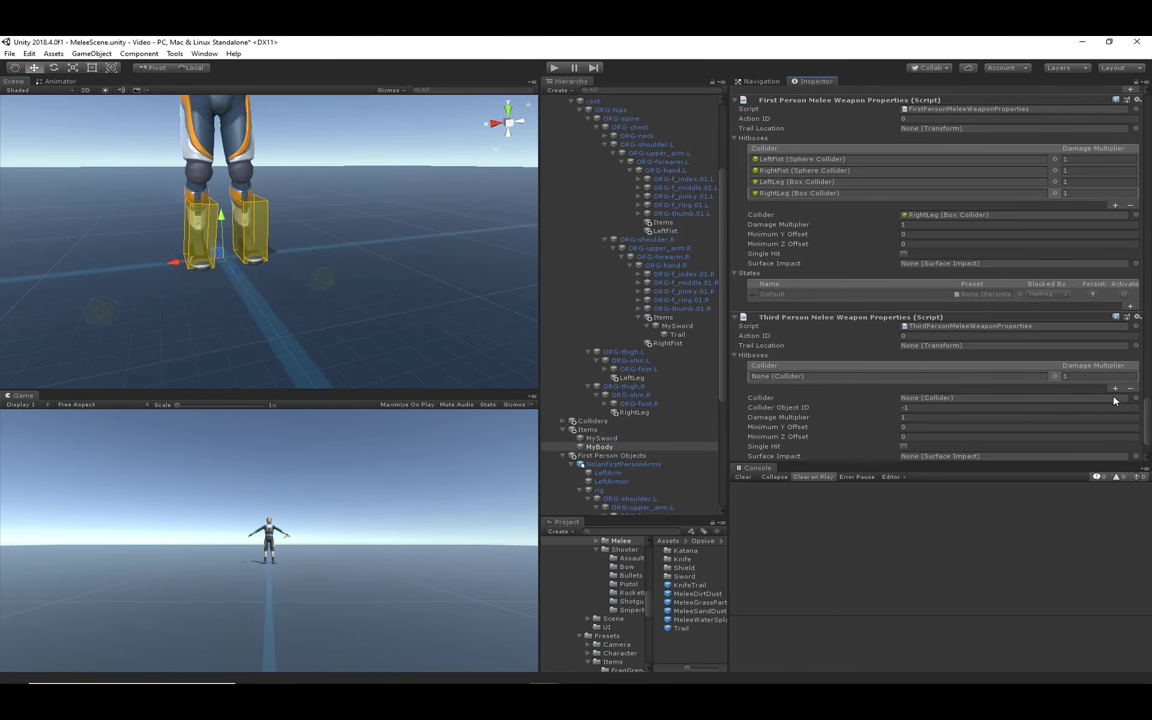
scroll(1119, 425, down, 2)
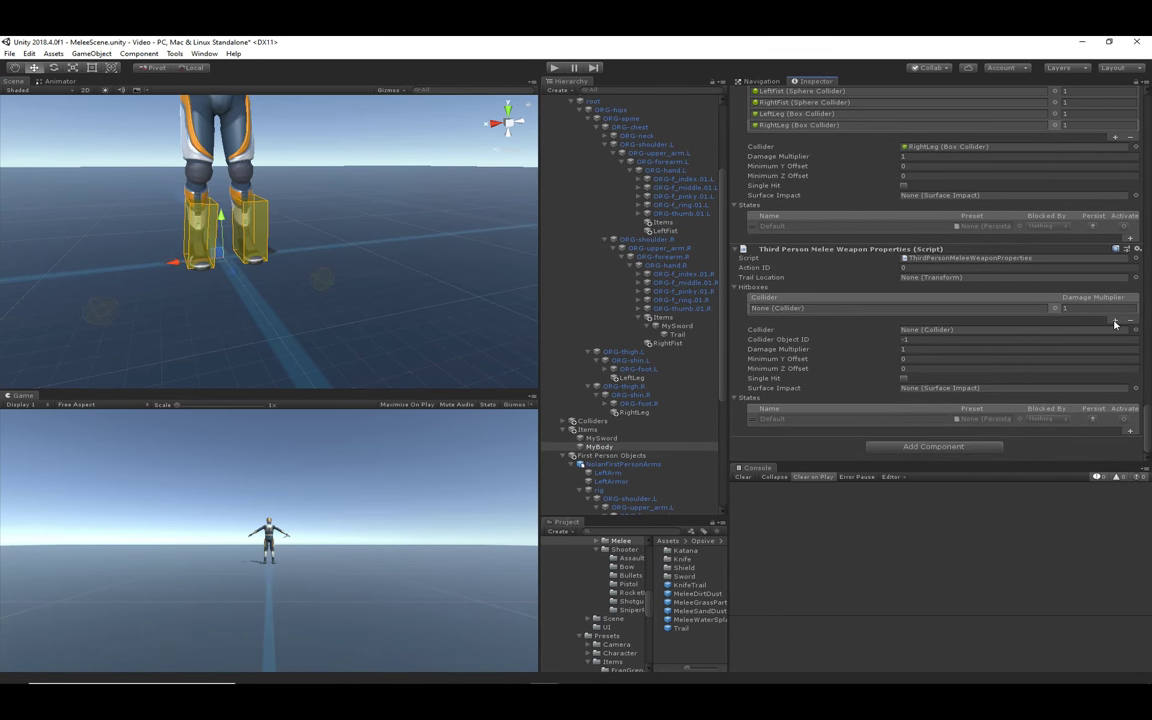
click(1115, 321)
click(1115, 331)
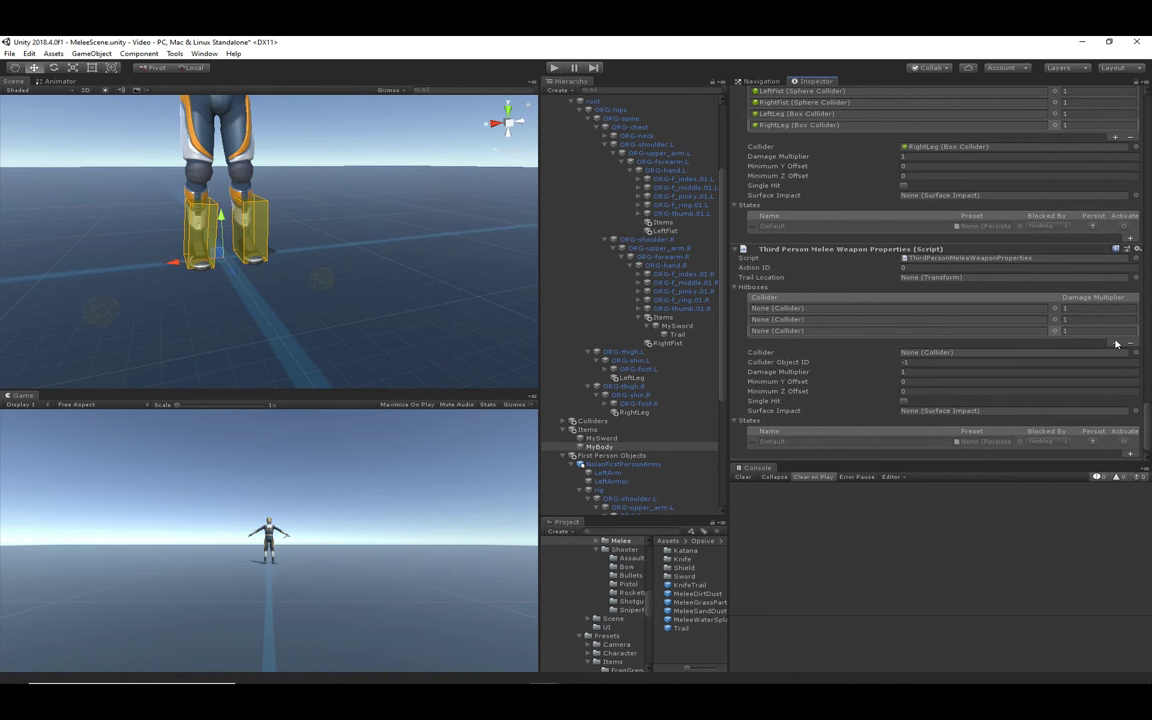
click(1116, 343)
Assign the main rig's LeftFist, RightFist, LeftLeg and RightLeg colliders to the four third-person hitboxes in that order.
drag(677, 234, 785, 309)
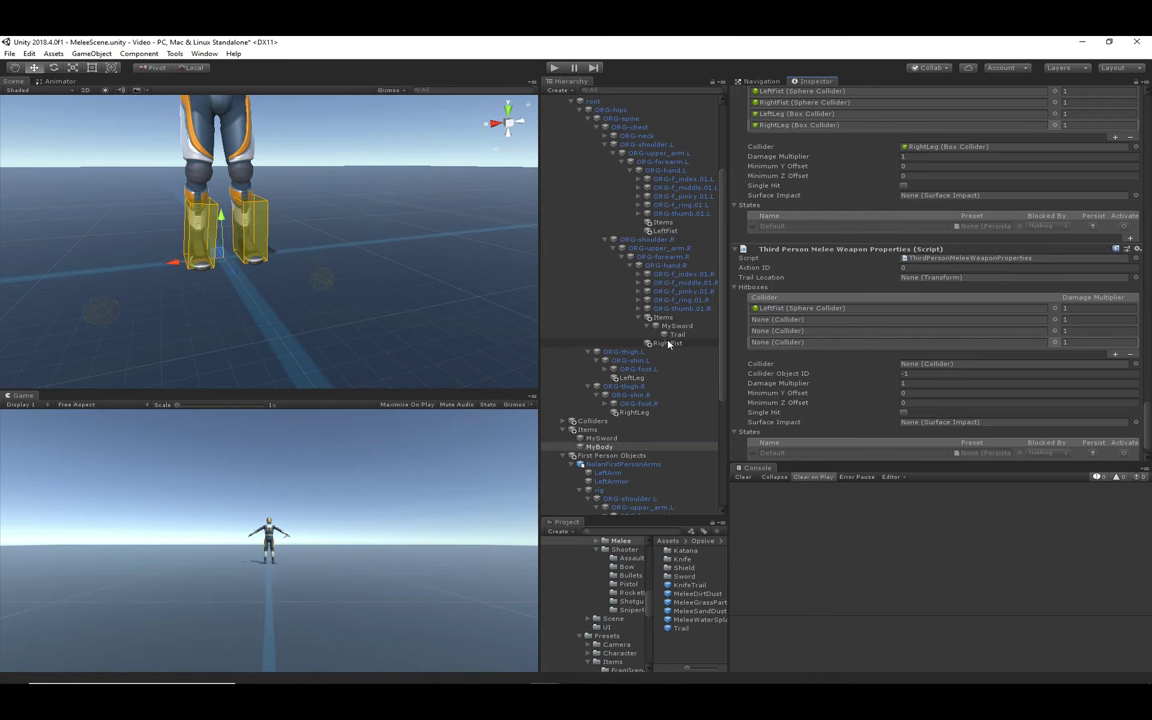
drag(668, 343, 790, 319)
drag(631, 378, 790, 331)
drag(633, 411, 845, 349)
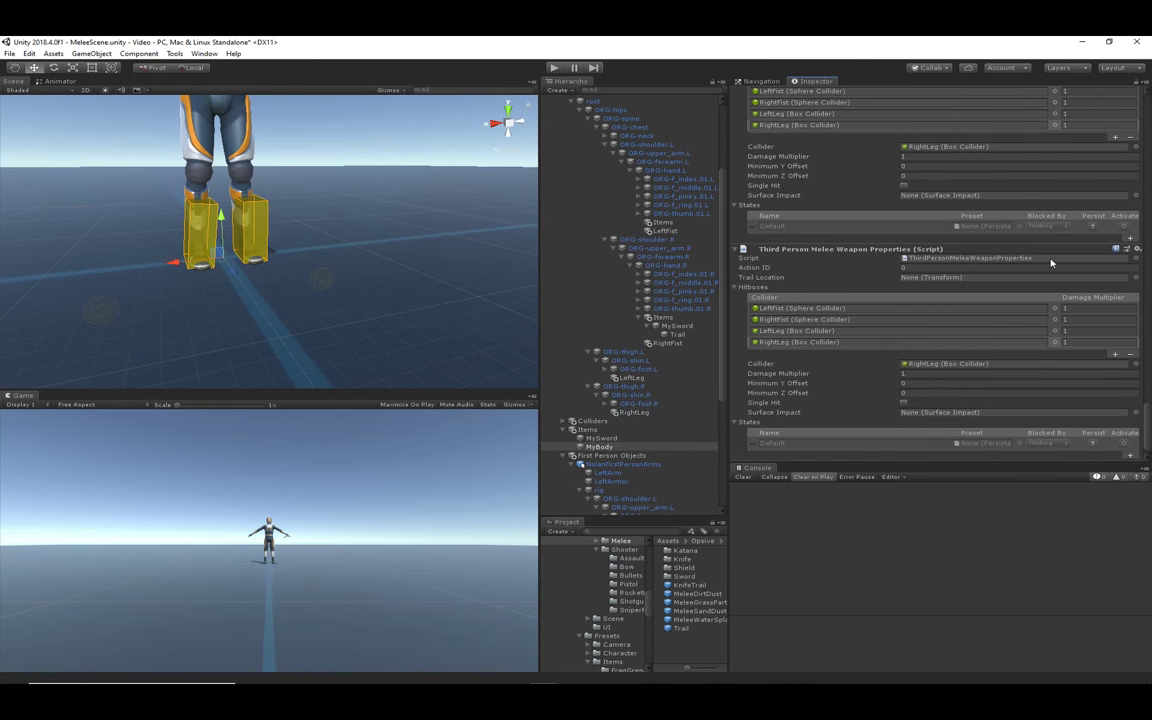
Set the damage multiplier of the first-person LeftLeg and RightLeg hitboxes to 1.5.
scroll(951, 275, up, 3)
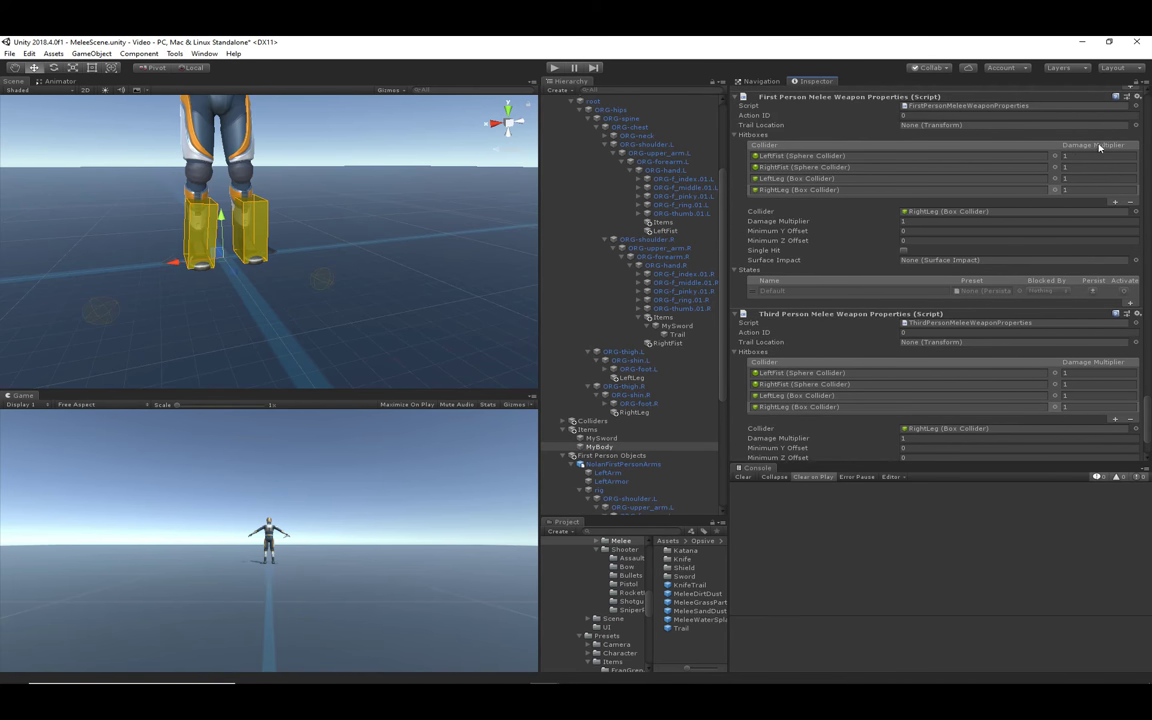
click(1080, 178)
text(.5)
double_click(1080, 178)
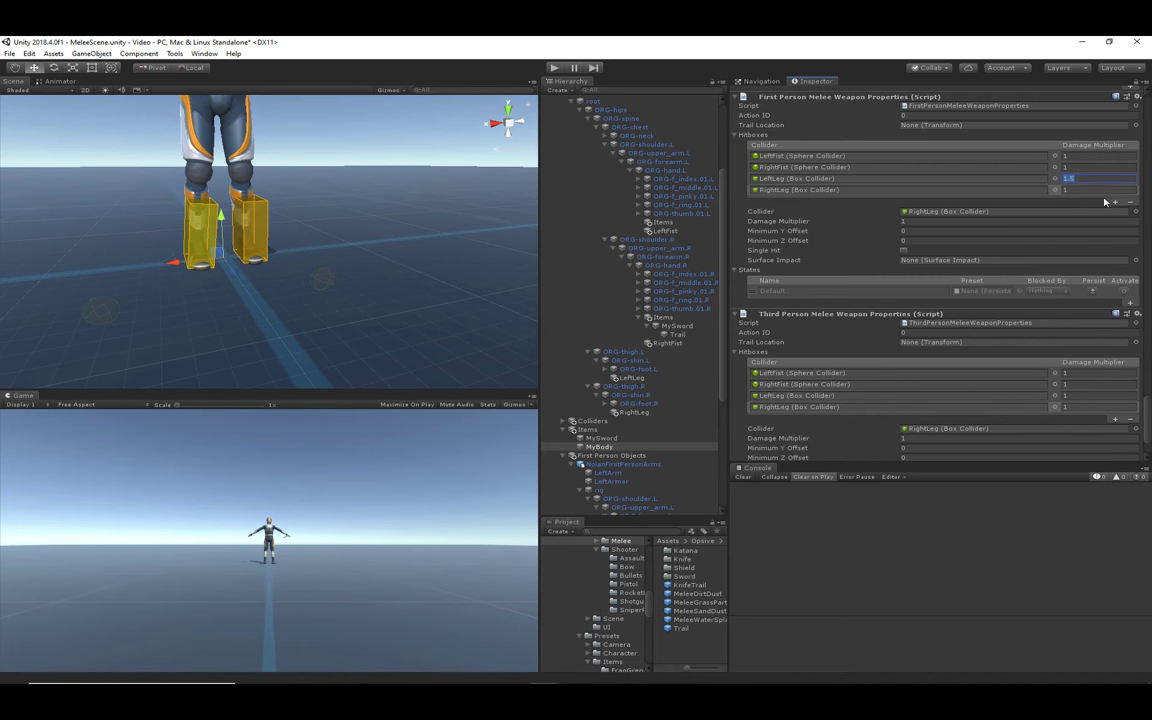
click(1068, 190)
text(1.5)
Set the damage multiplier of the third-person LeftLeg and RightLeg hitboxes to 1.5.
click(1068, 395)
text(1.5)
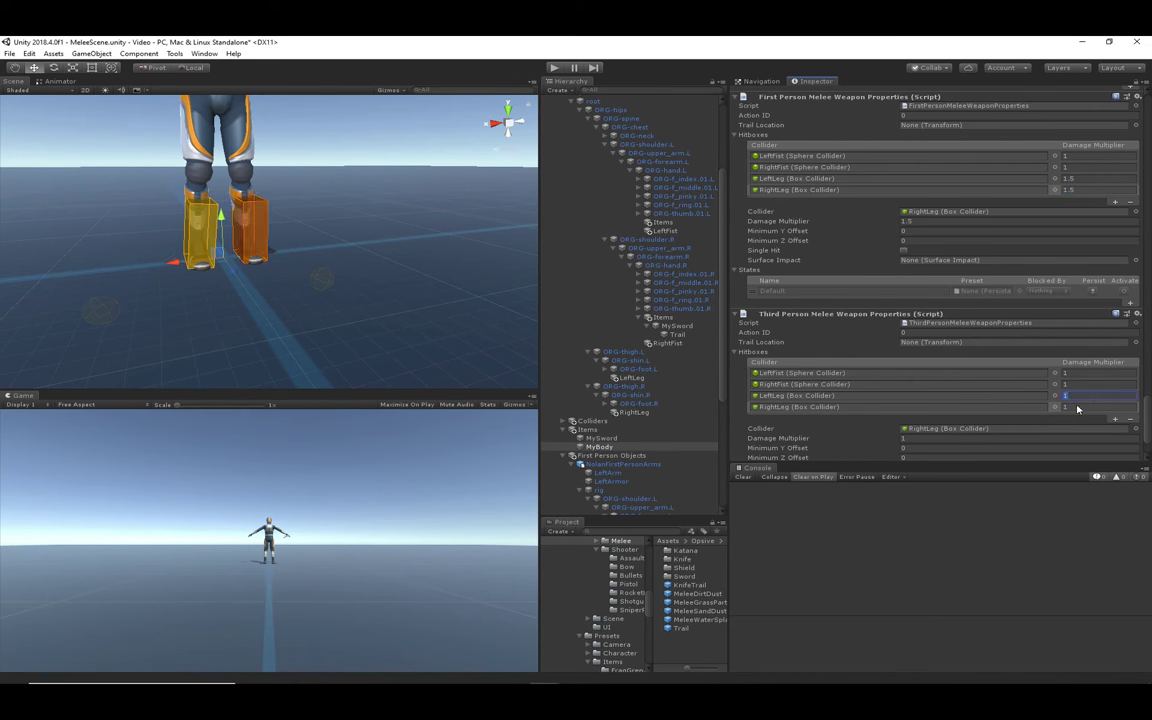
click(1068, 407)
text(1.5)
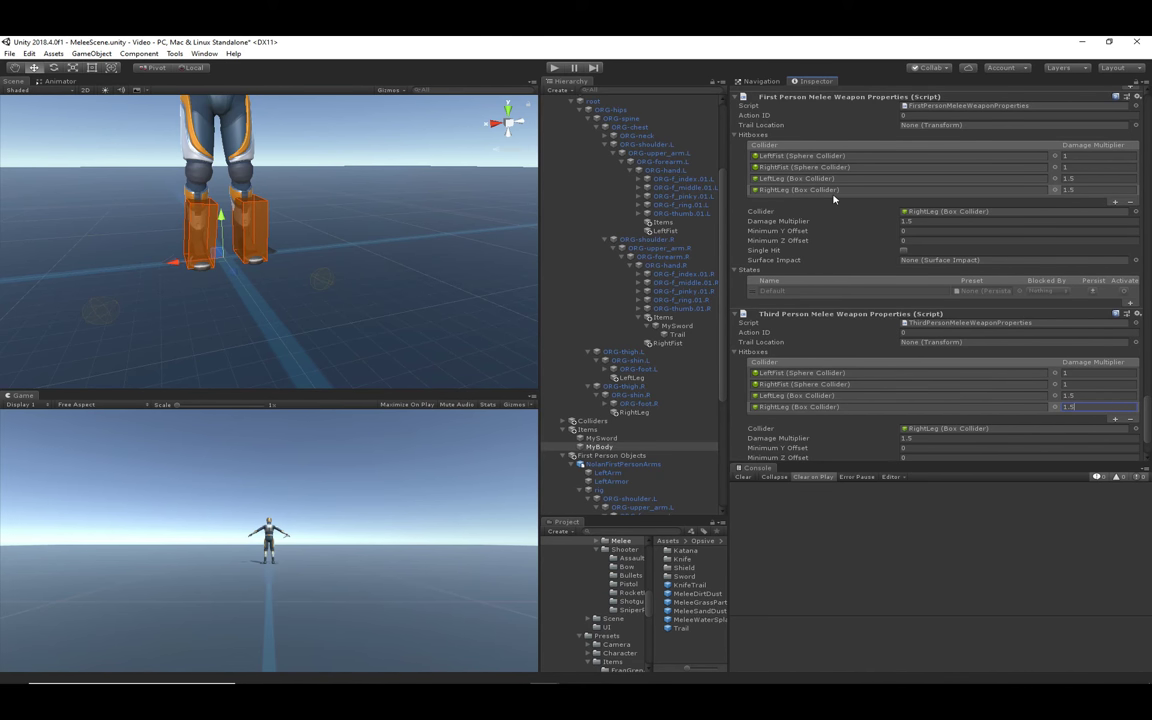
Collapse Nolan's hierarchy, clear the selection and run the scene, toggling the equipped sword.
middle_drag(274, 163, 283, 211)
scroll(283, 211, down, 4)
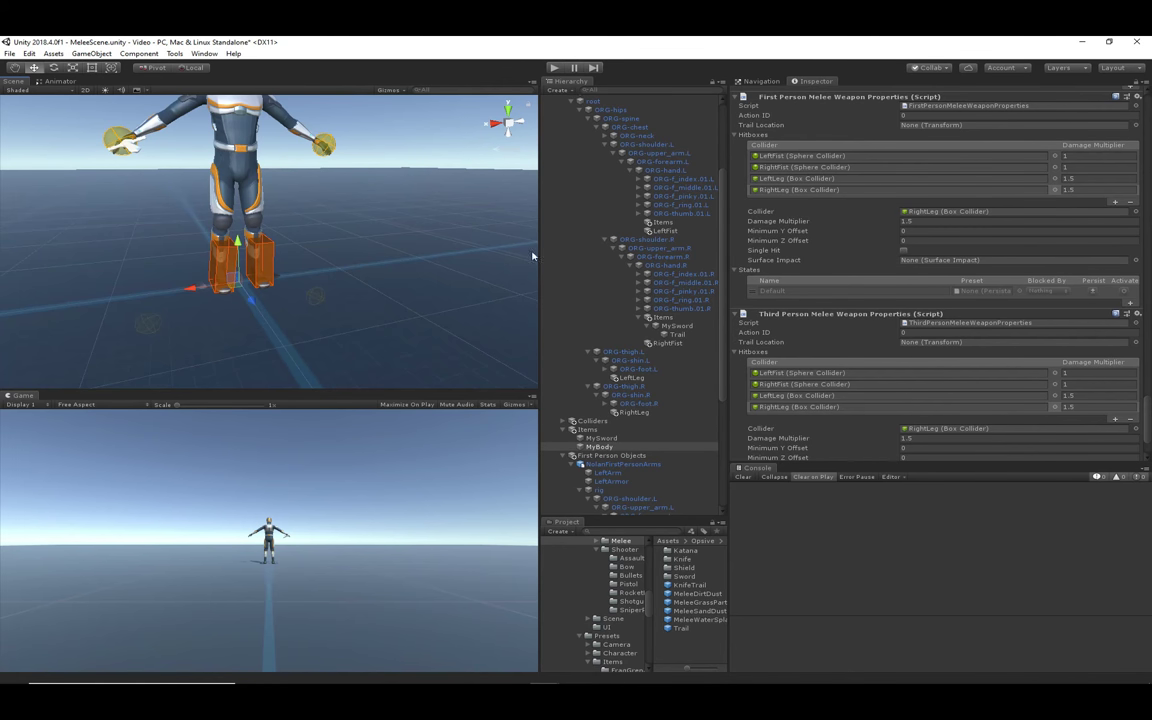
scroll(565, 160, up, 5)
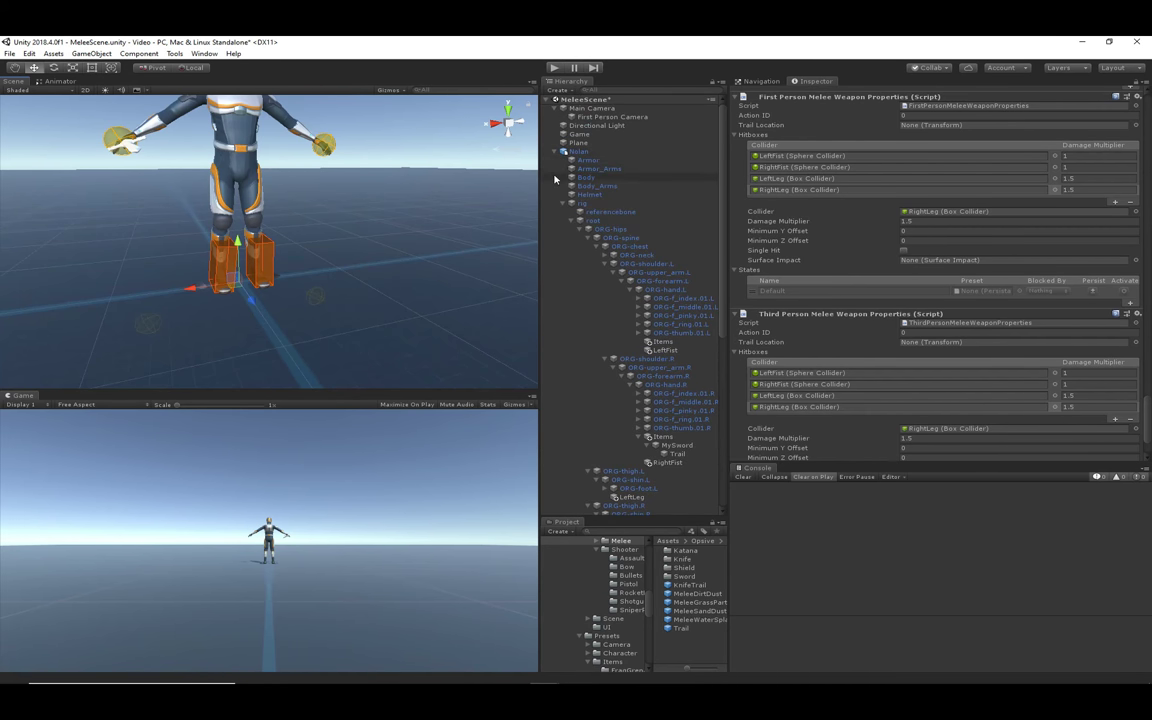
click(557, 153)
click(622, 285)
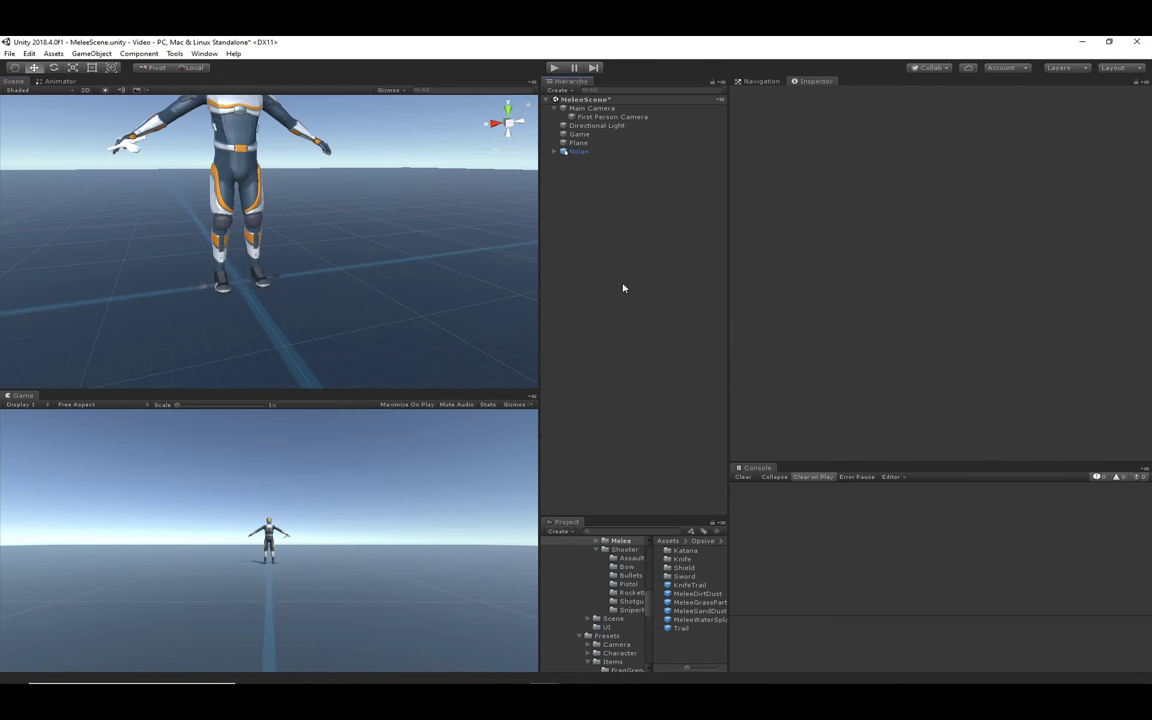
click(554, 67)
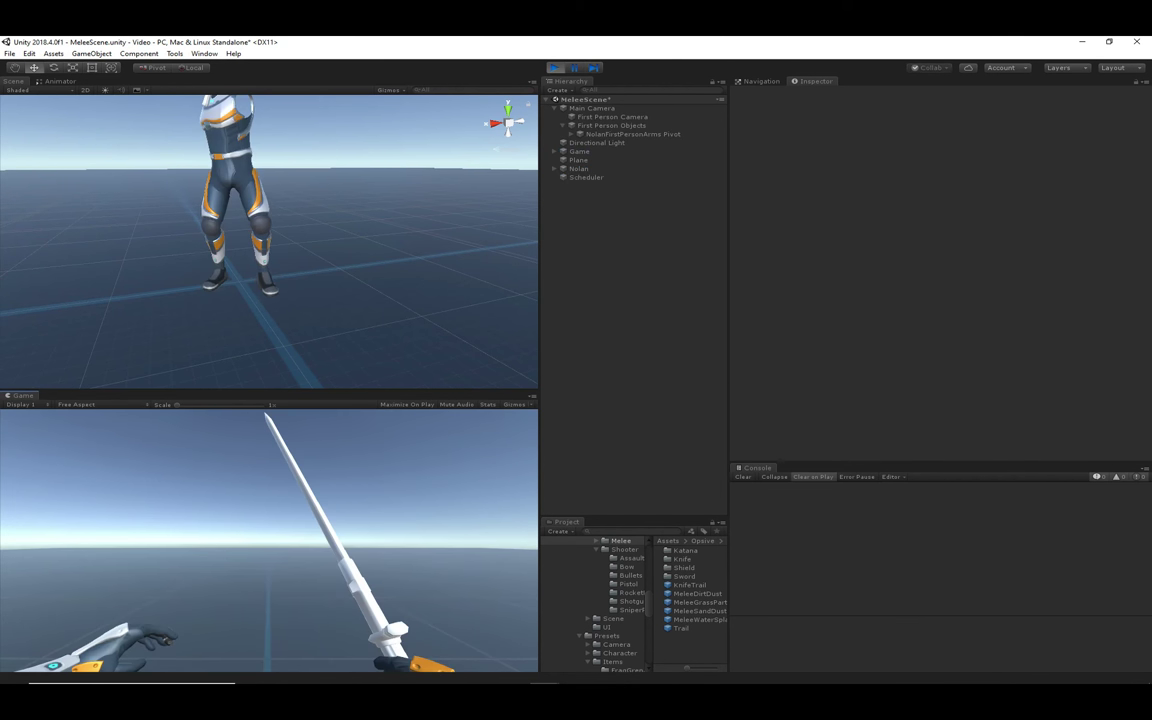
key(t)
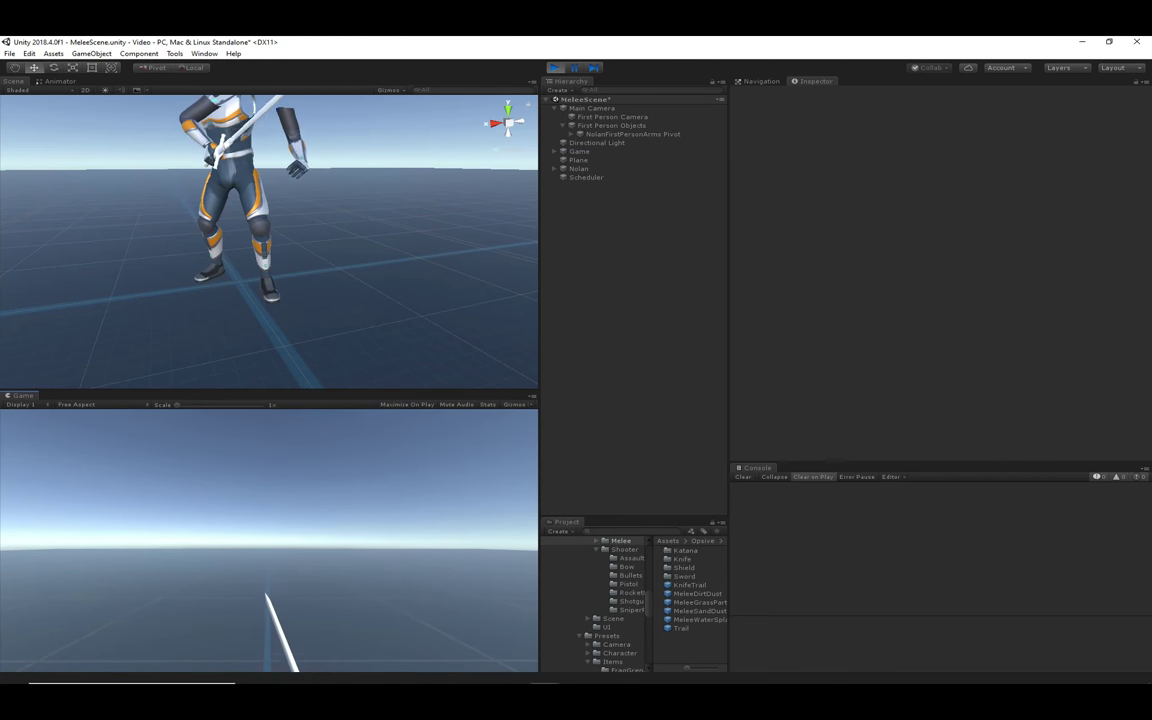
key(Escape)
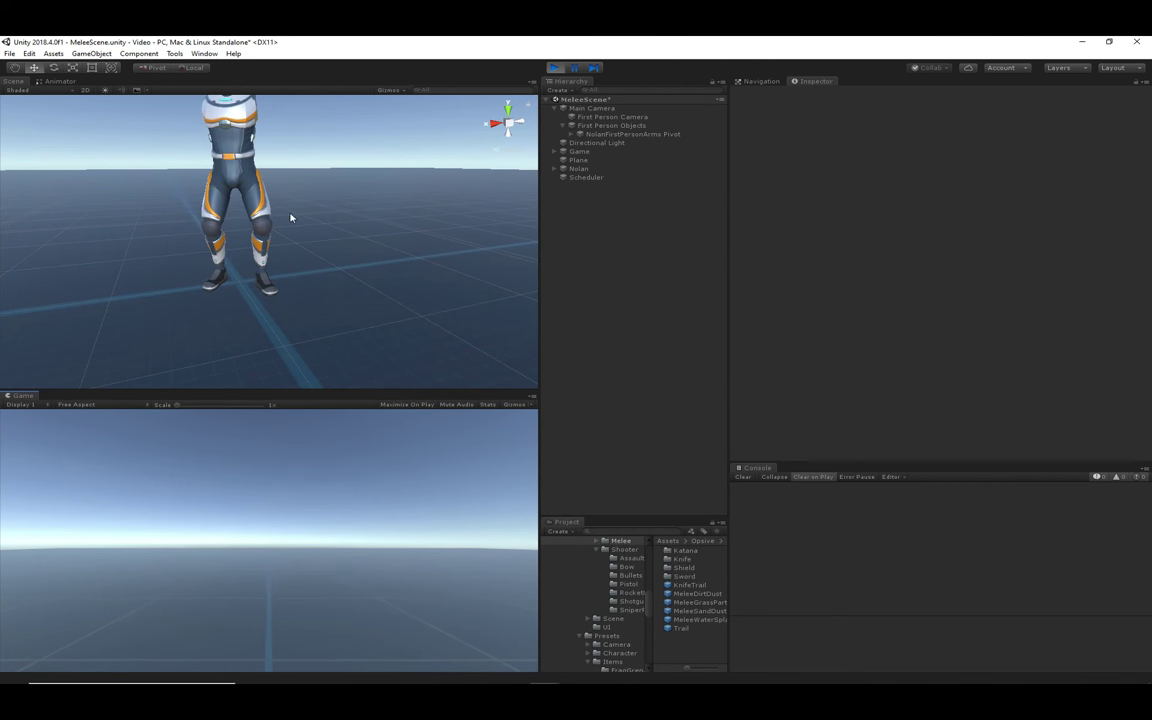
Put the sword away in the running game and switch the character to third-person perspective.
scroll(291, 216, down, 5)
middle_drag(279, 212, 340, 290)
click(343, 445)
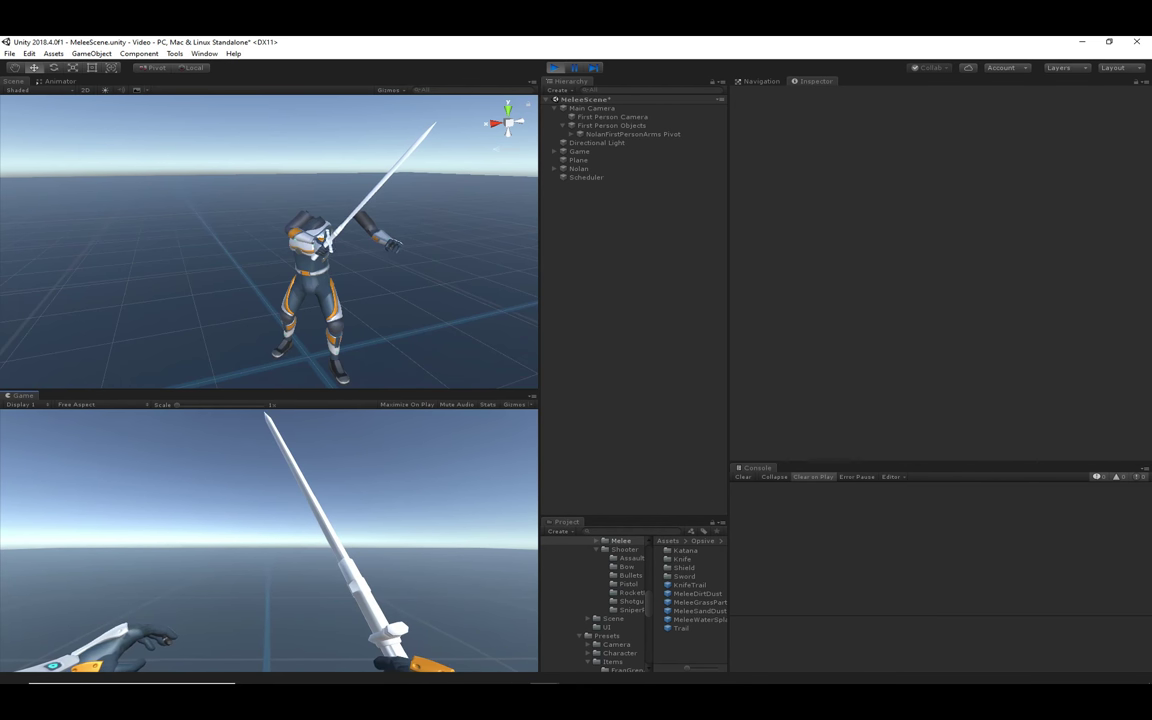
key(t)
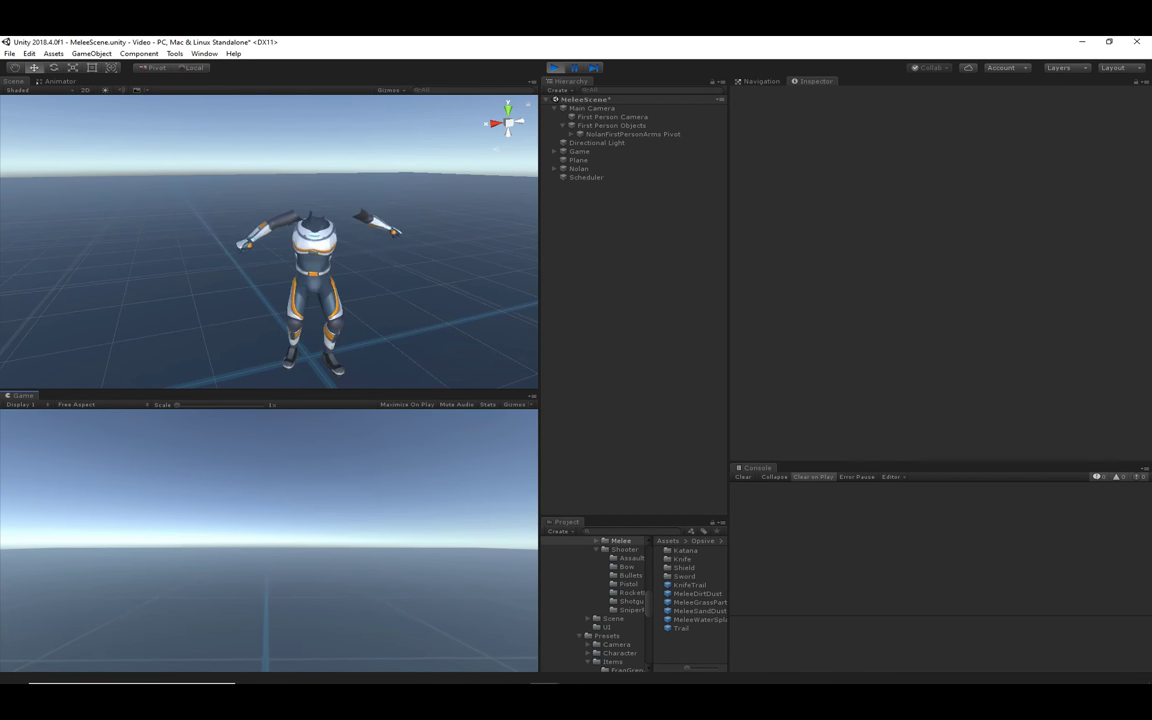
key(v)
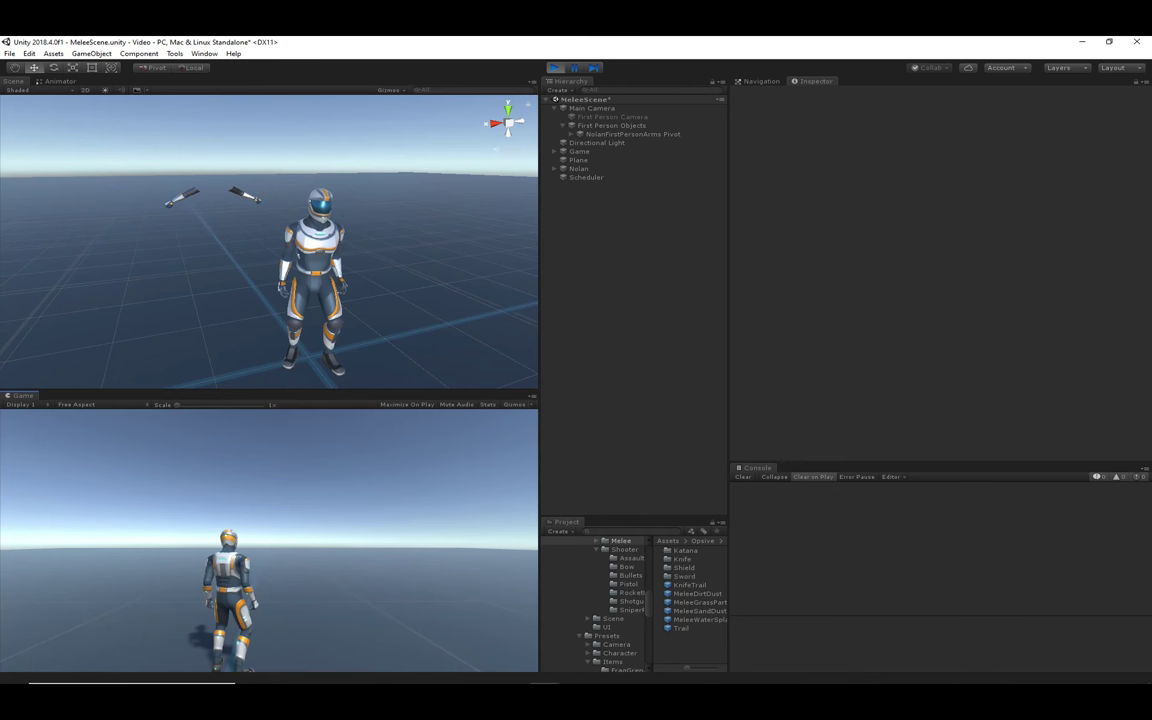
Test the unarmed aiming stance and attack in both first and third person, and stop the game.
right_click(269, 540)
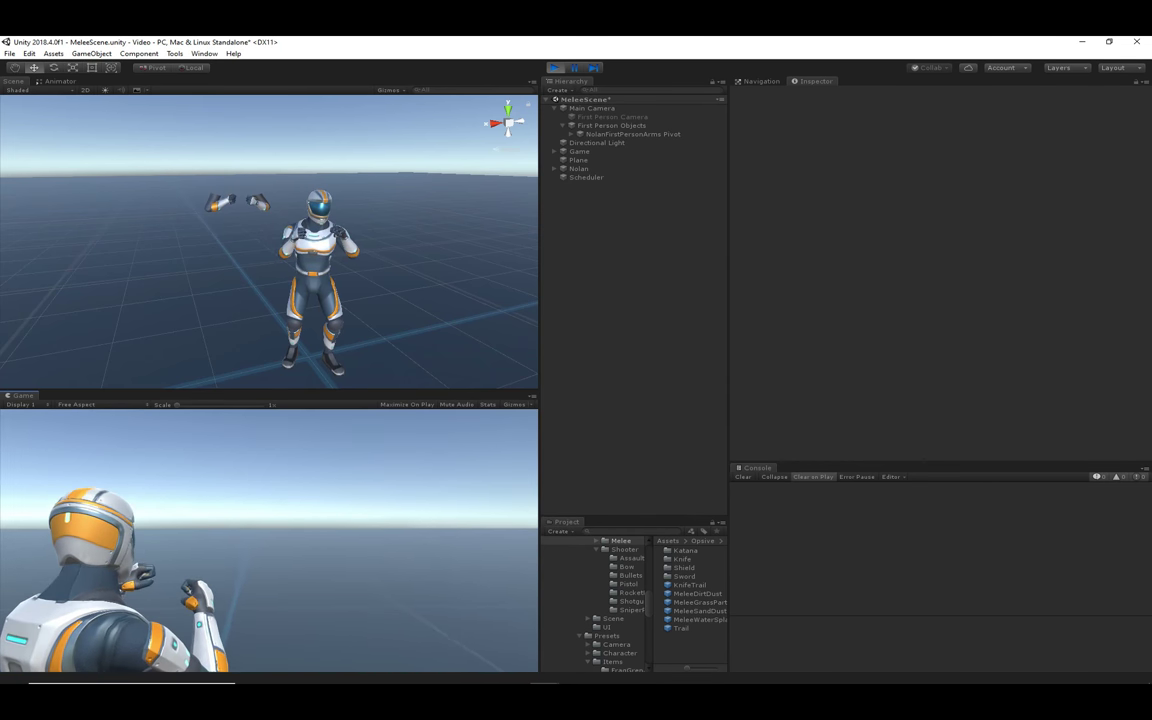
key(v)
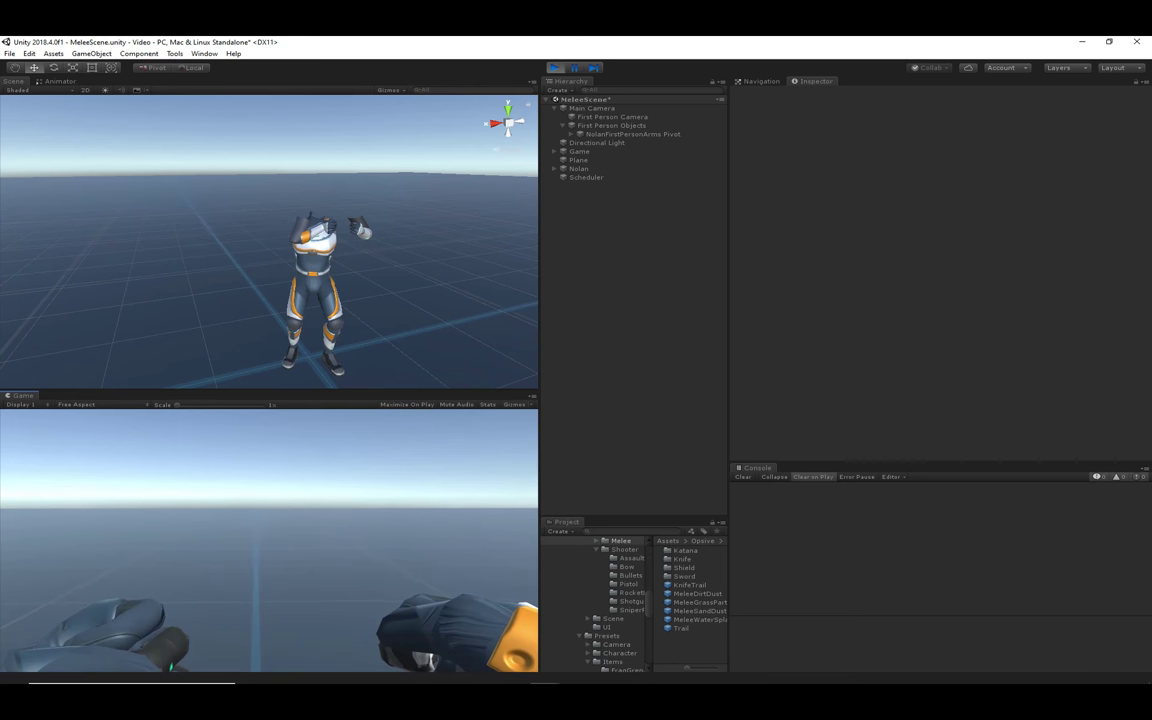
key(v)
key(v)
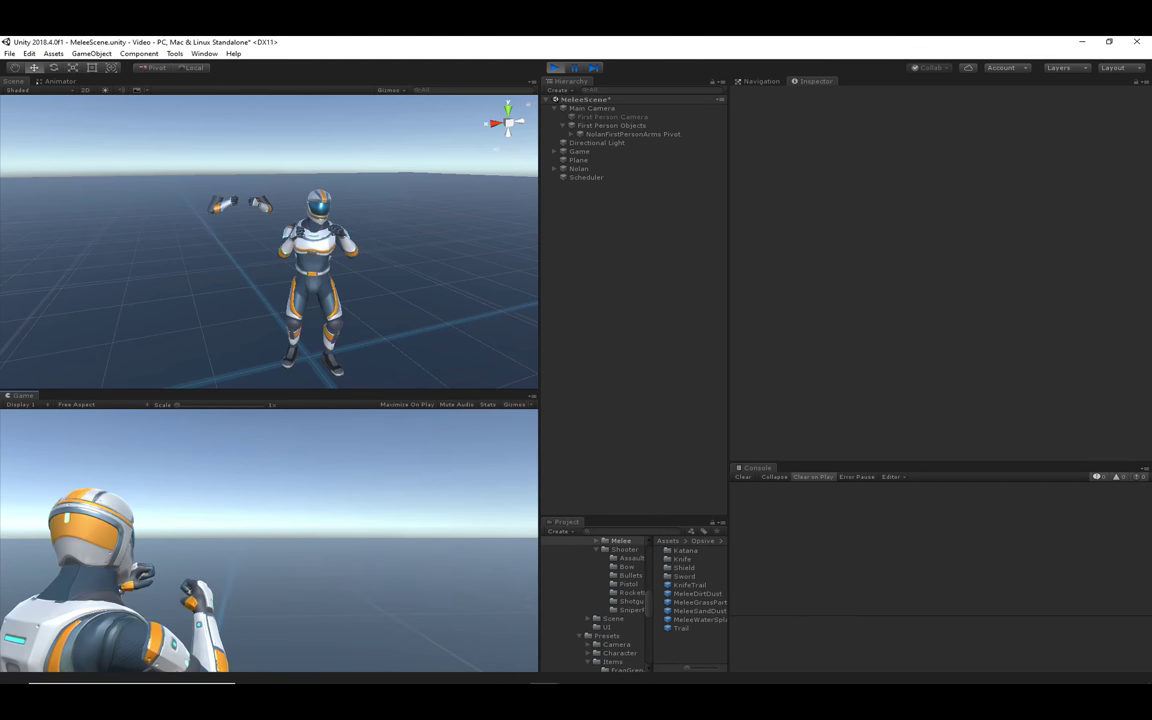
click(269, 540)
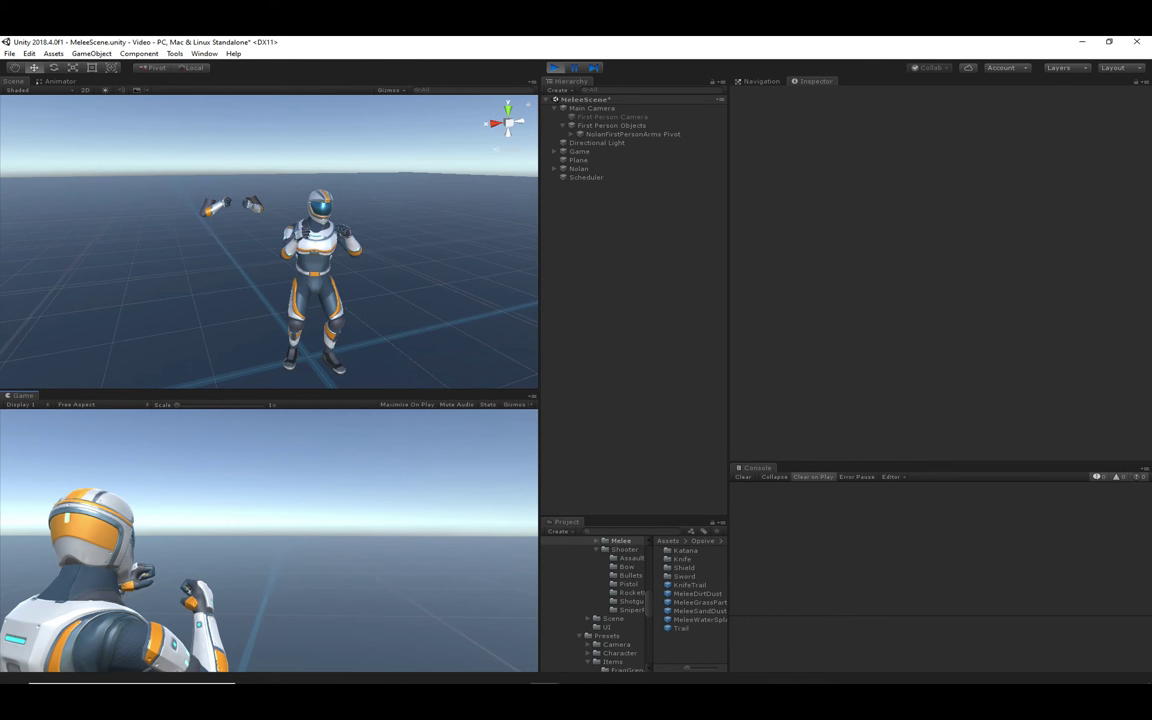
click(555, 67)
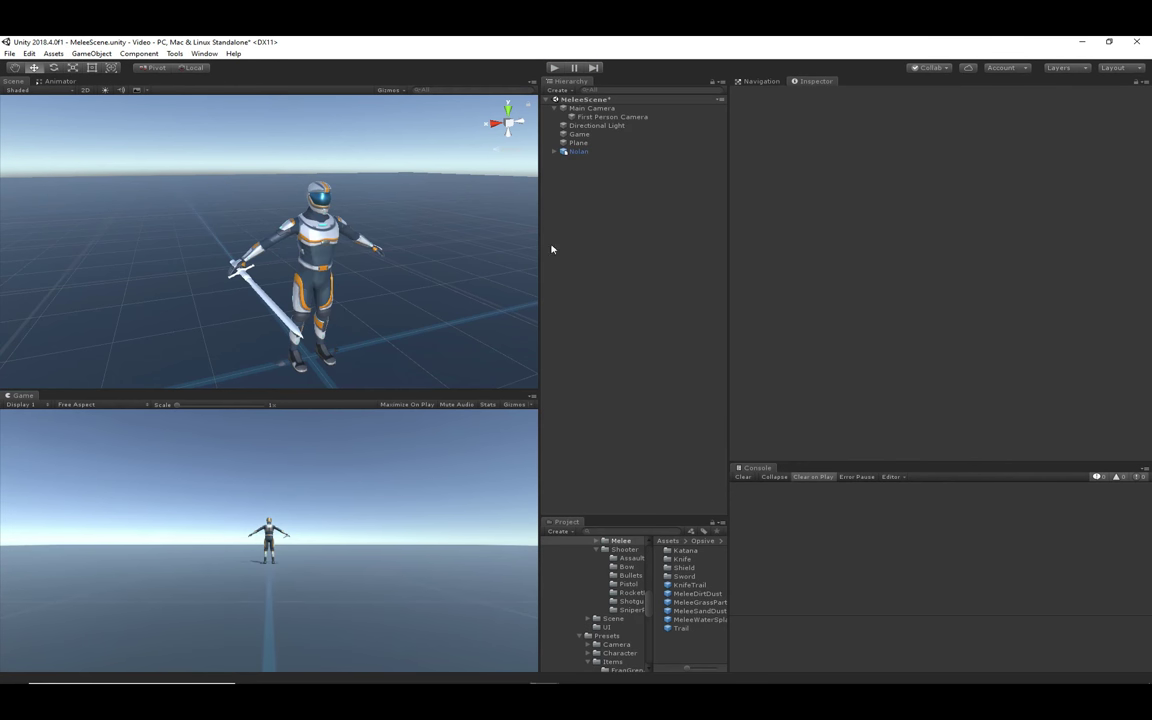
Add two more Animator Audio States to the Use settings of MyBody's Melee Weapon component.
click(556, 152)
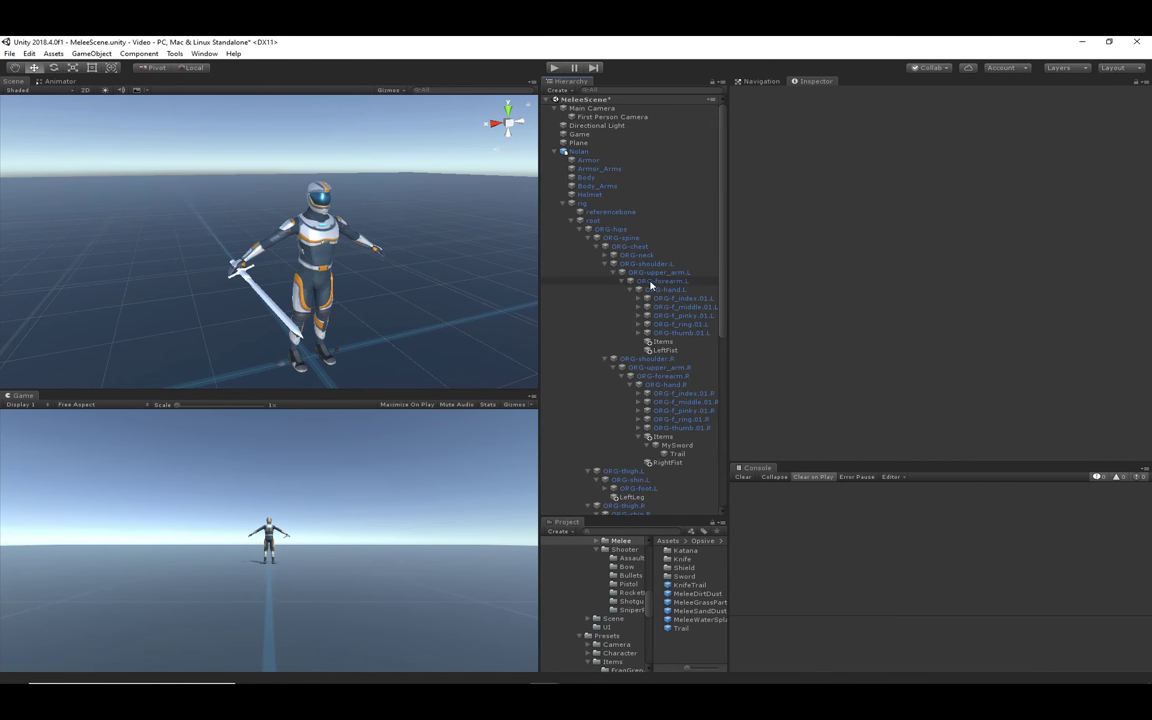
click(573, 221)
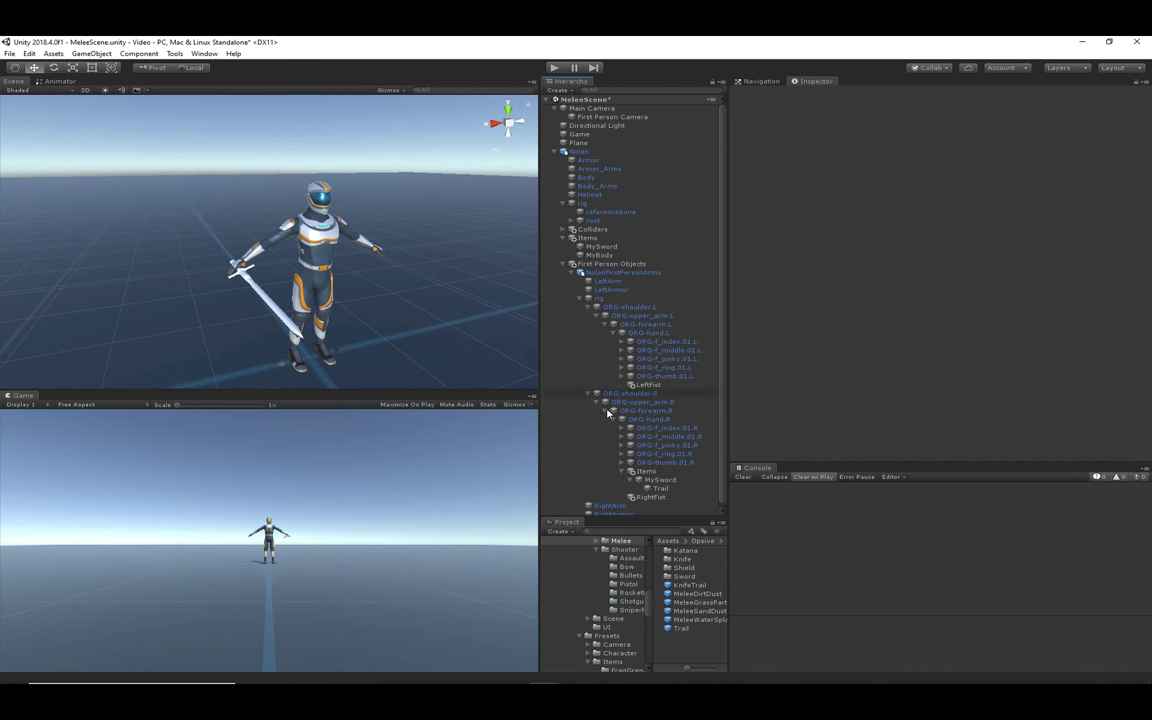
click(592, 255)
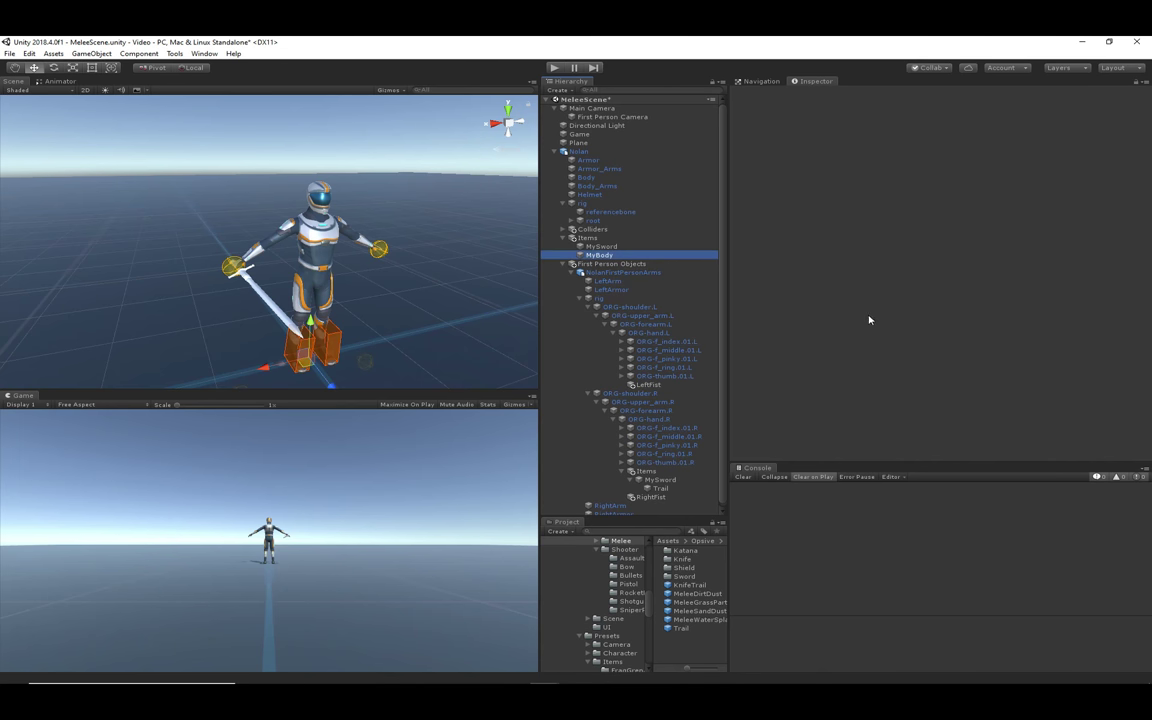
scroll(860, 309, down, 15)
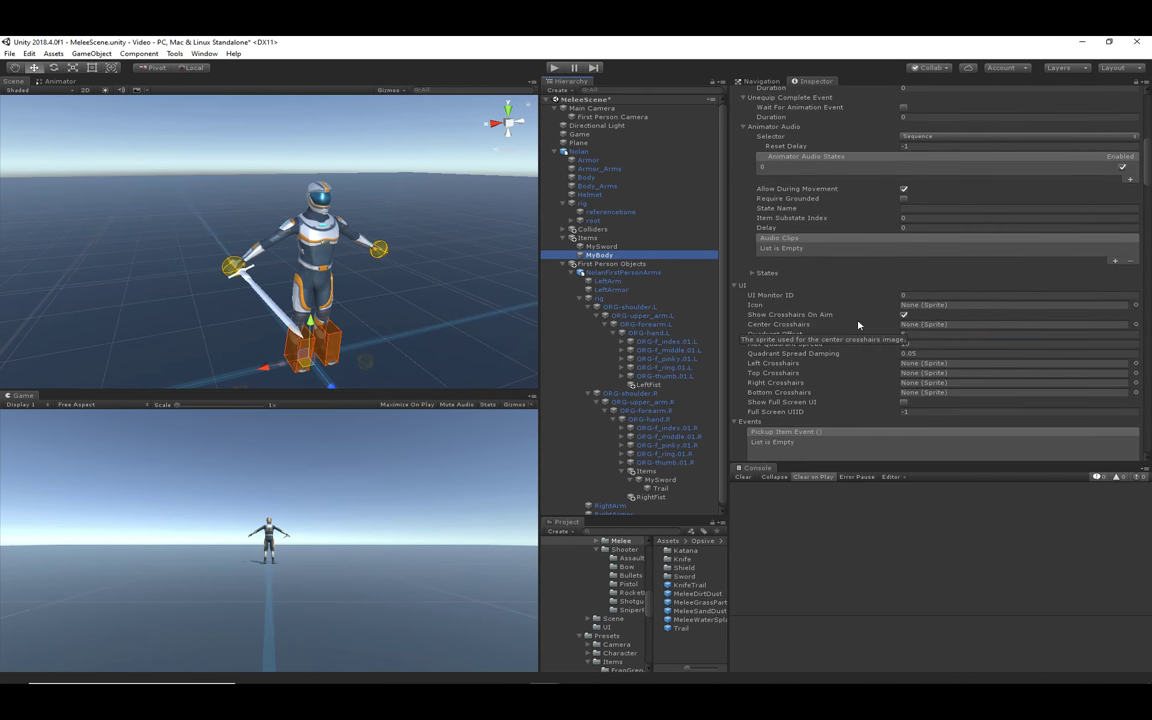
scroll(860, 330, down, 10)
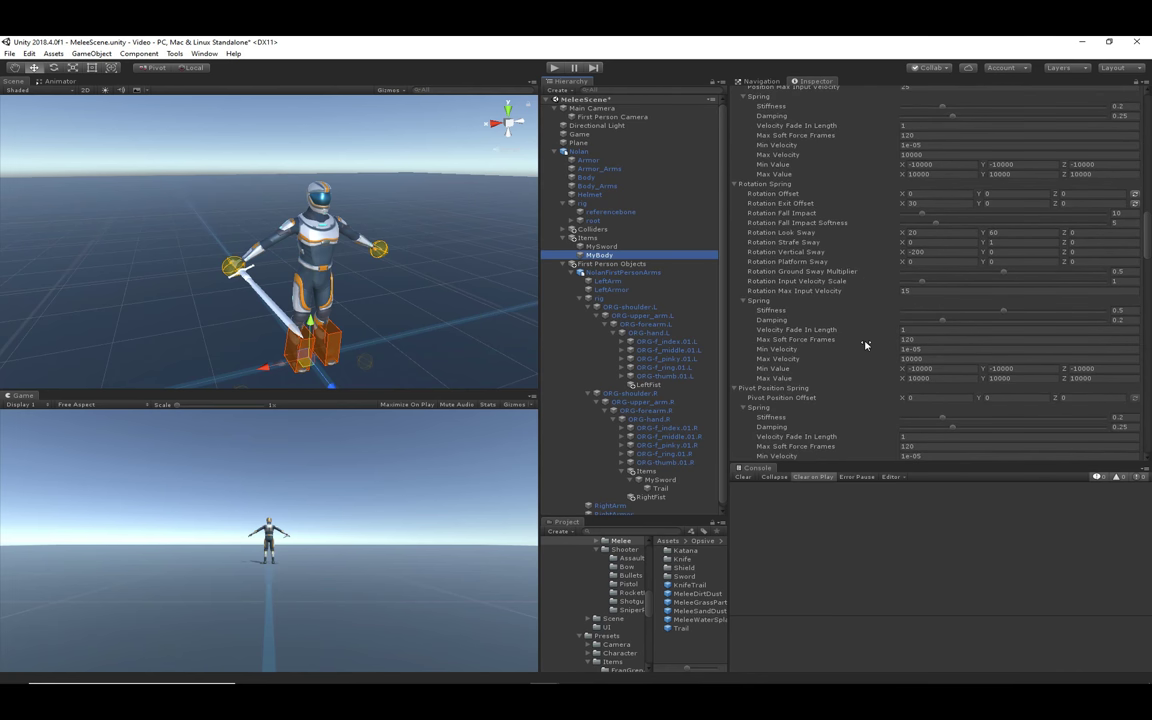
scroll(866, 345, down, 12)
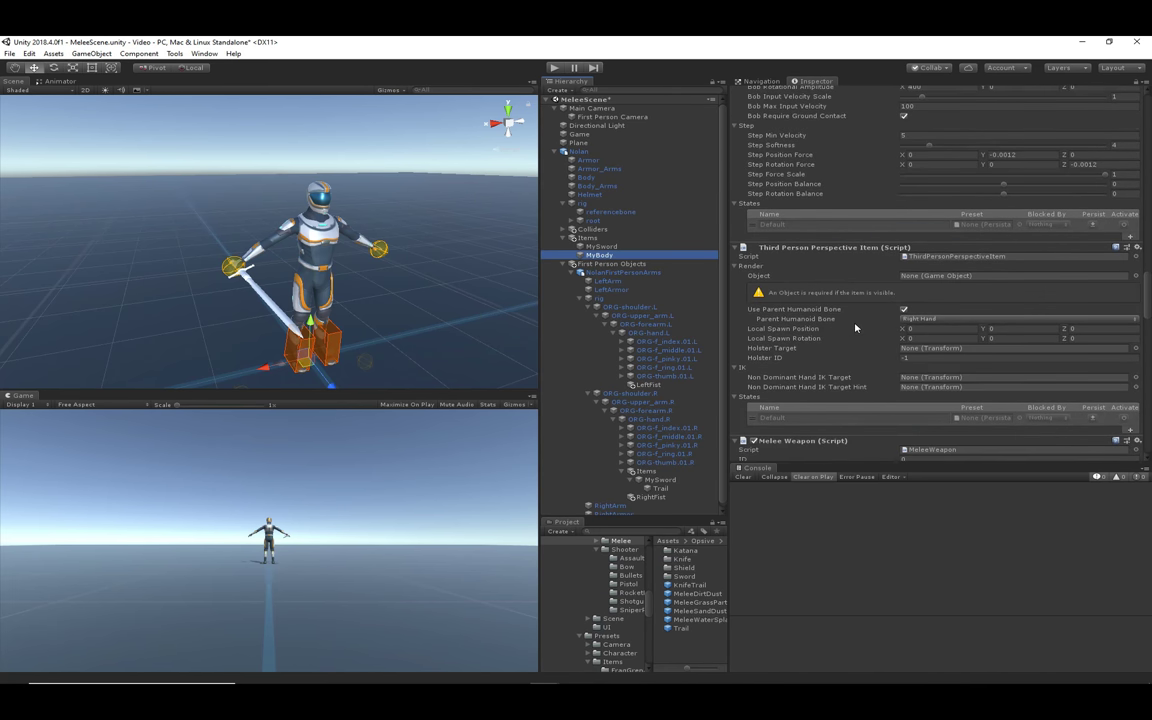
scroll(847, 328, down, 10)
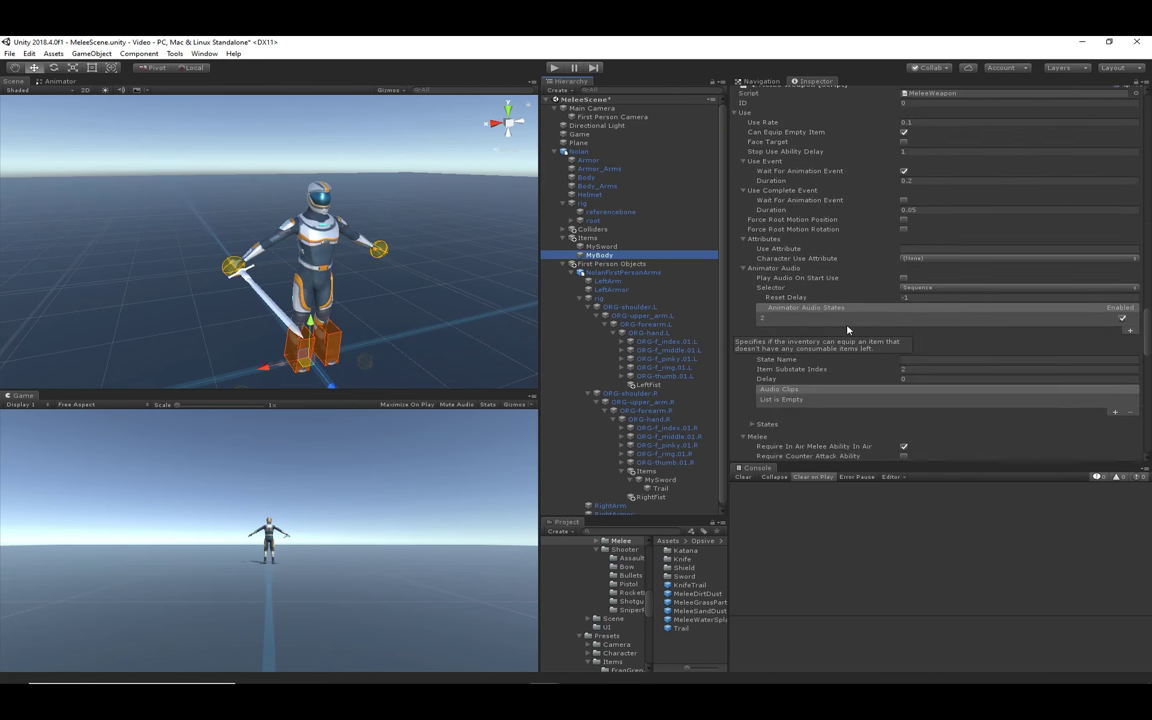
click(818, 256)
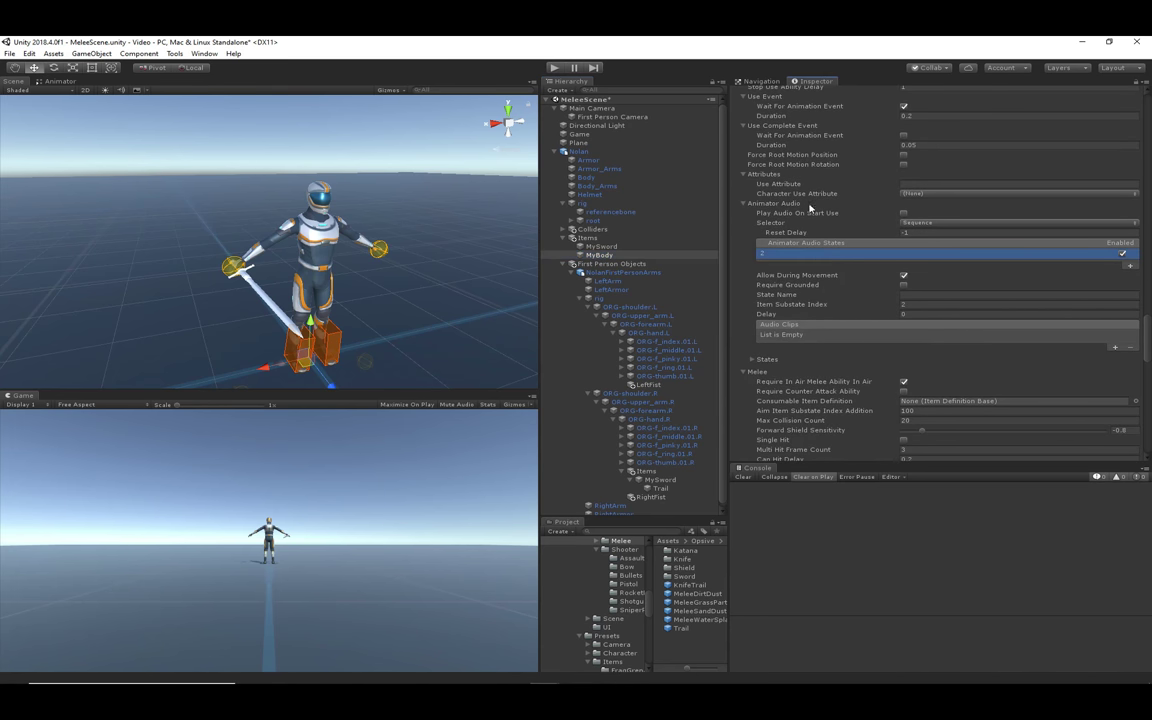
scroll(810, 207, up, 2)
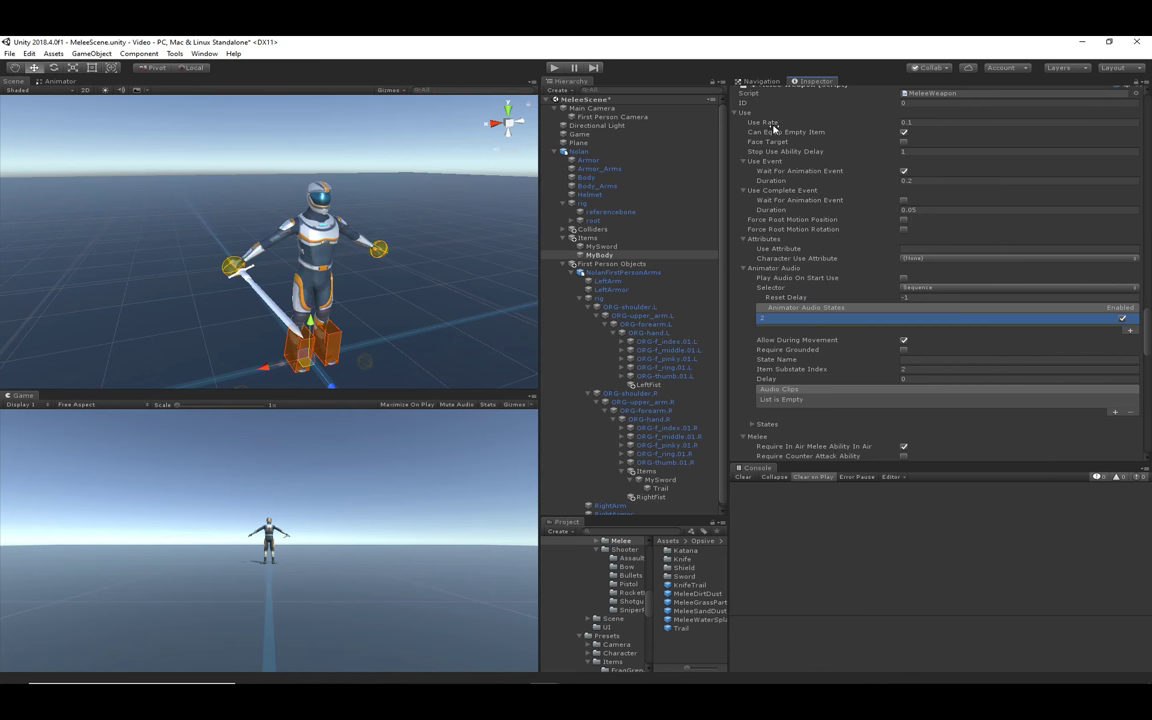
click(1129, 331)
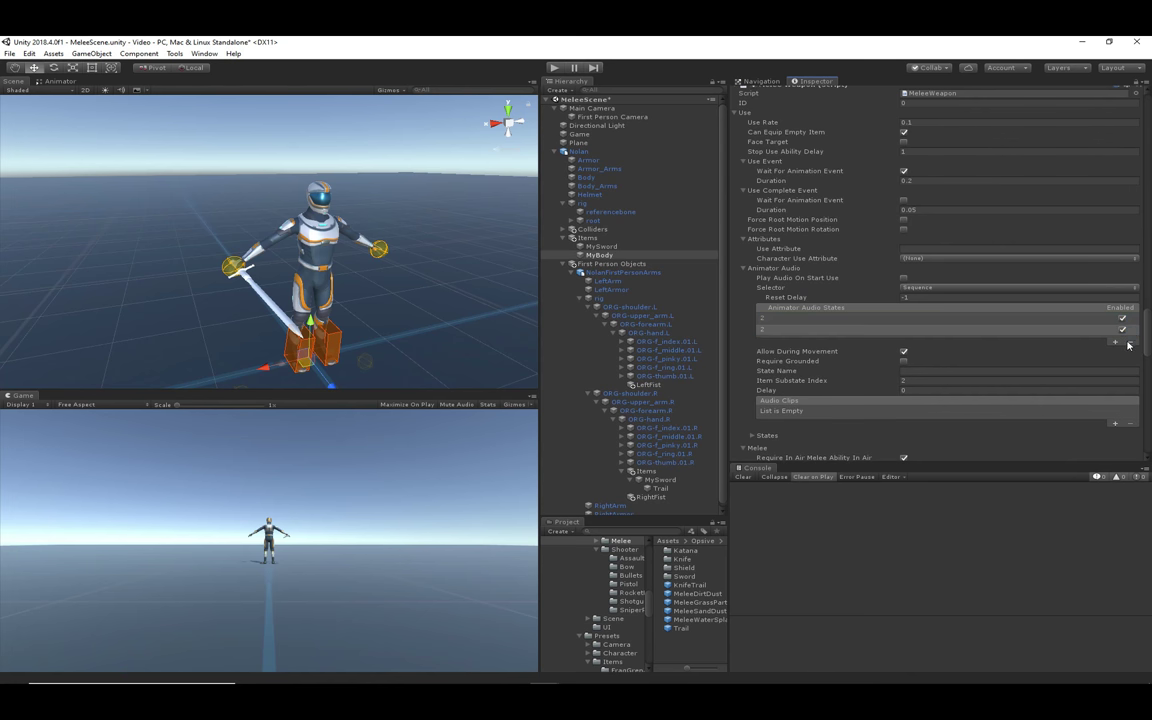
click(1115, 343)
Set the Item Substate Index of the second and third animator audio states to 3 and 4.
click(760, 325)
click(917, 391)
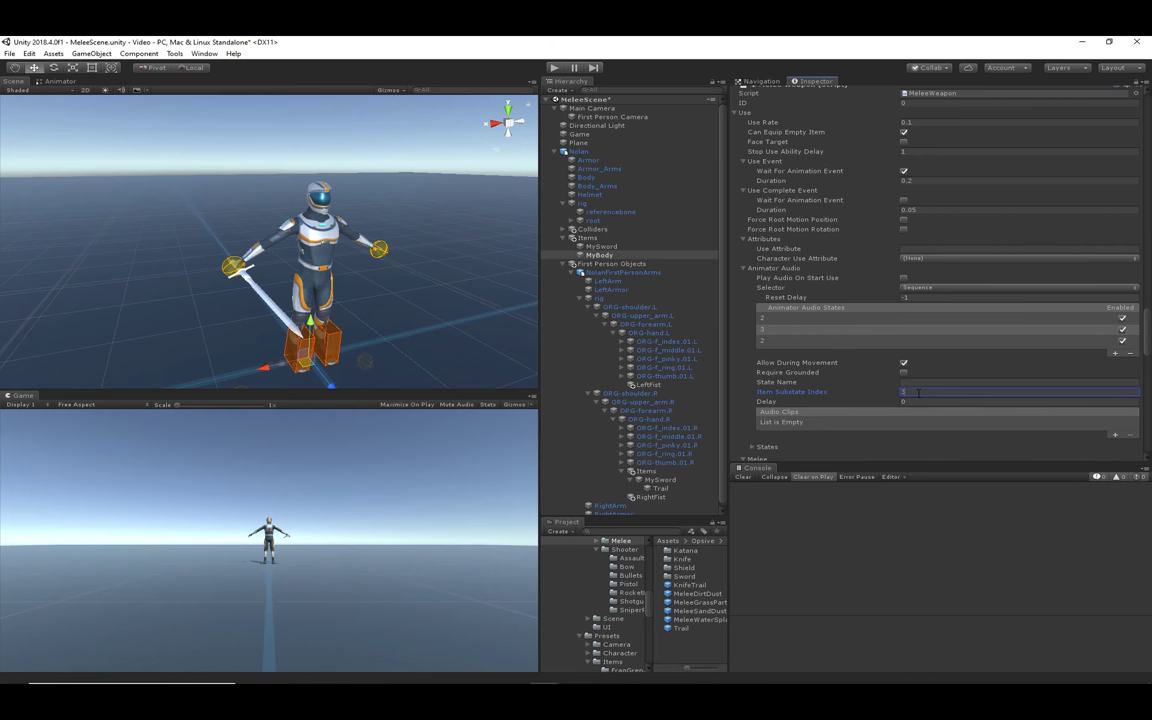
click(772, 341)
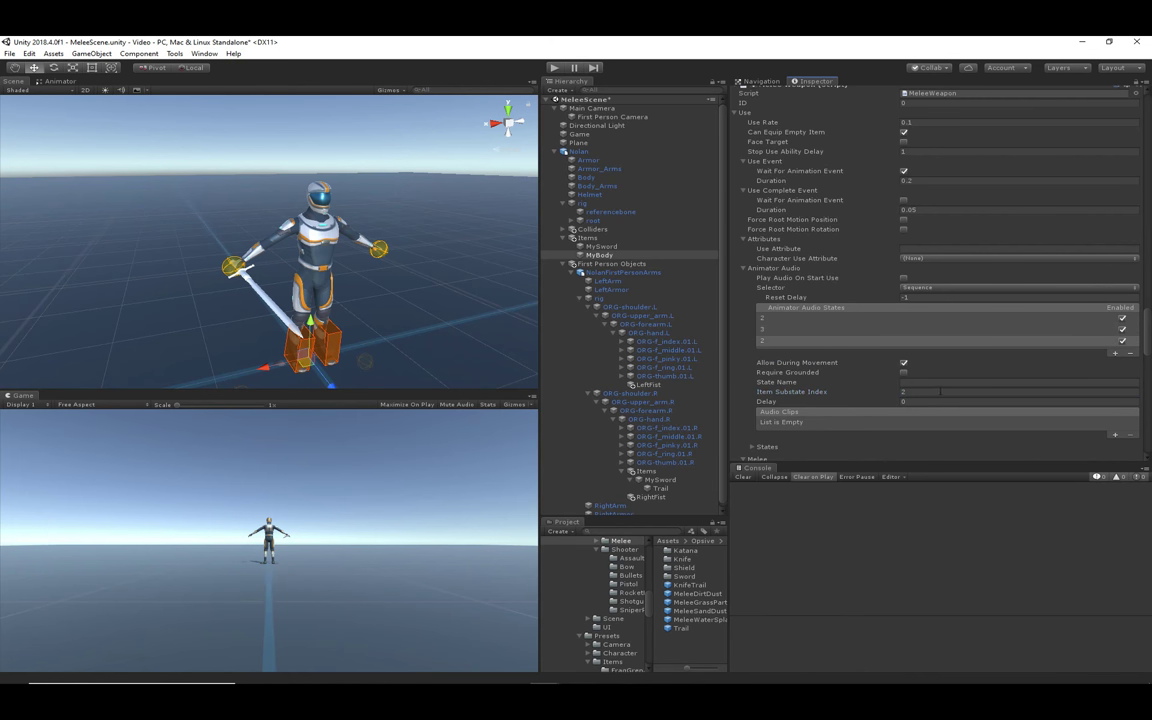
click(940, 391)
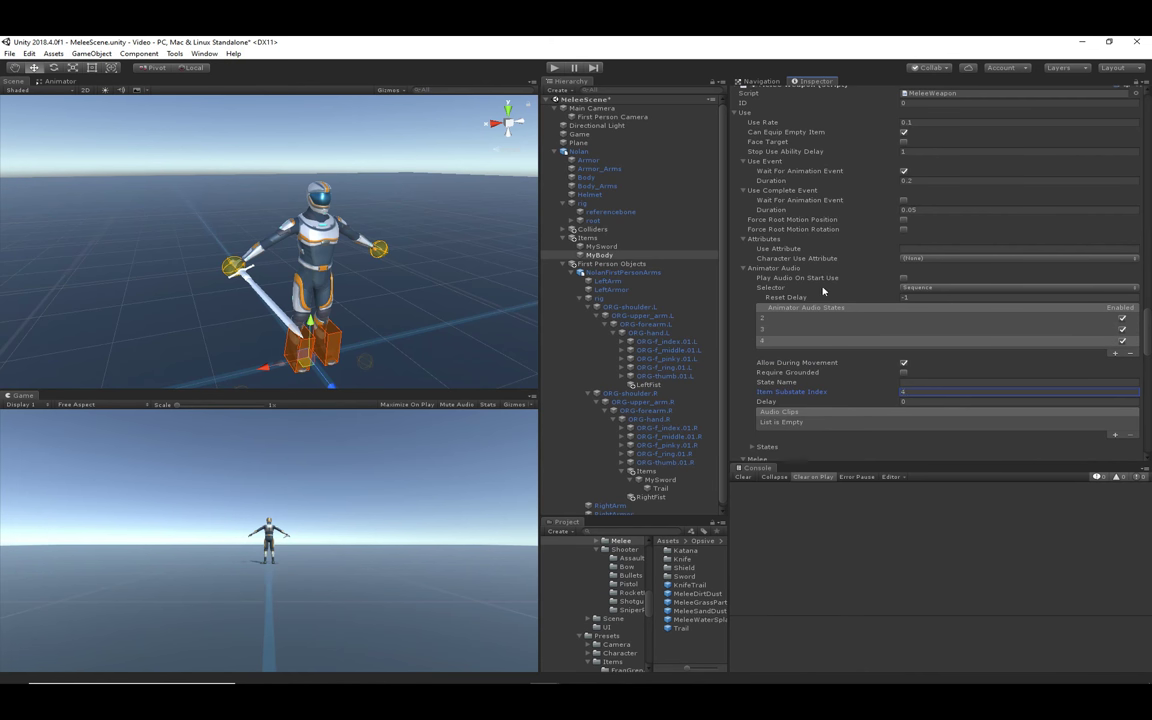
Try the Random selector for MyBody's animator audio states and return it to Sequence.
click(879, 290)
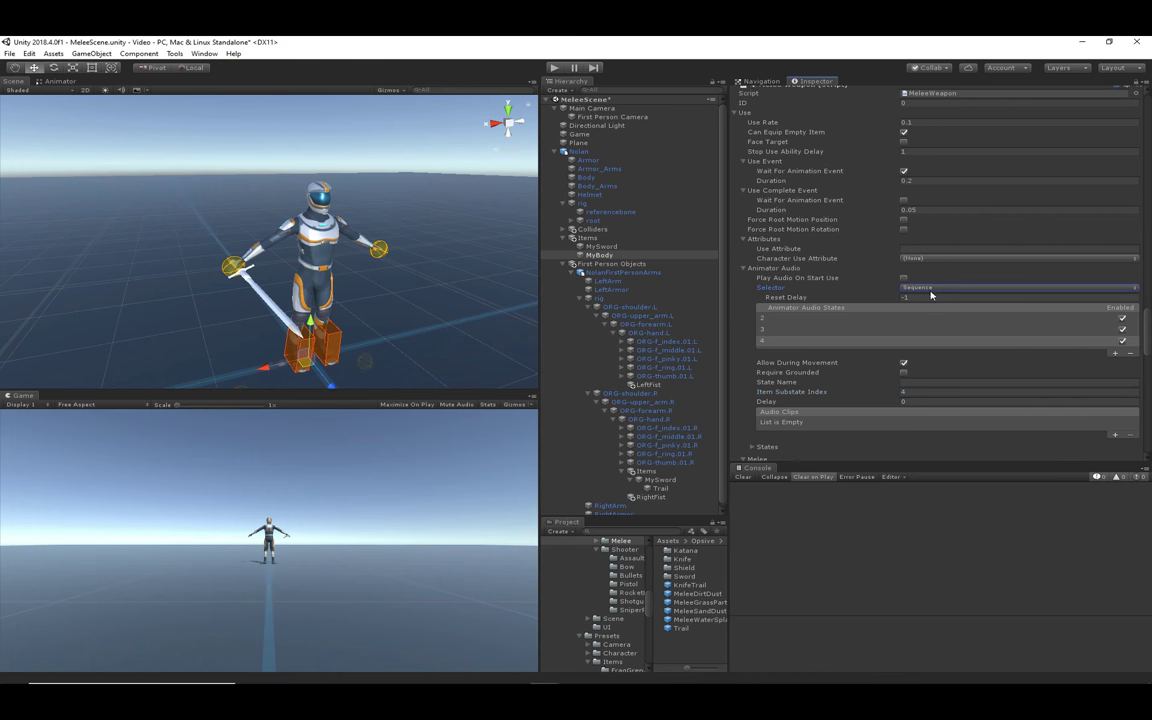
click(773, 318)
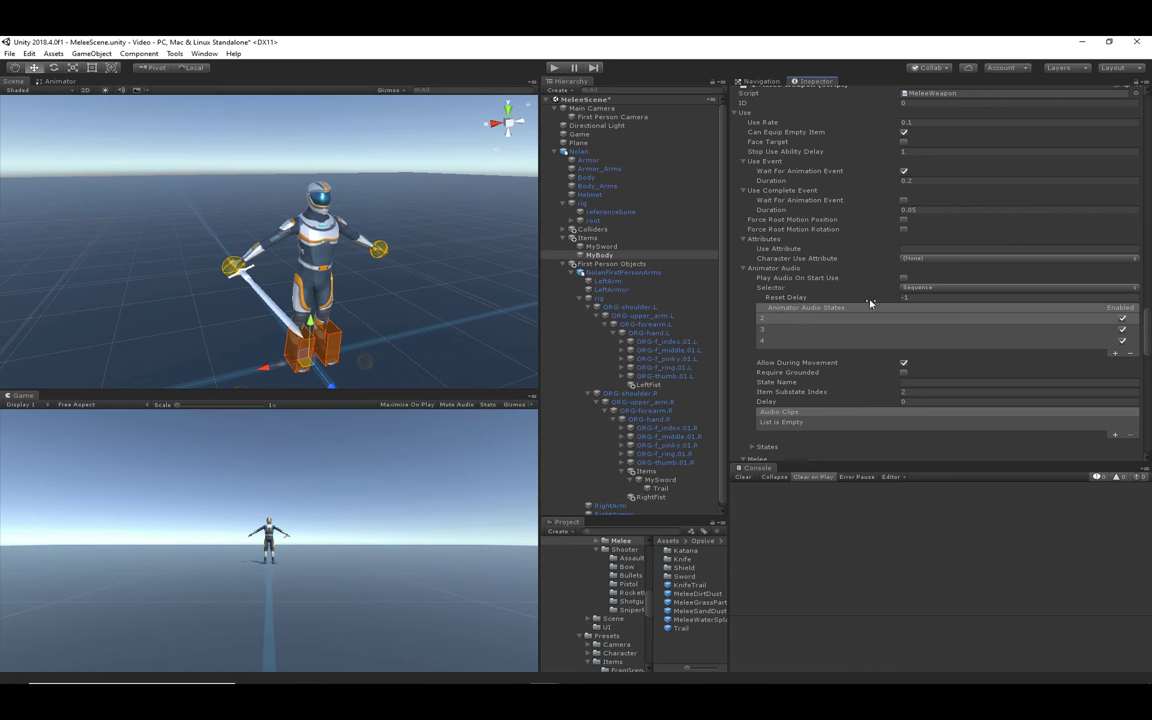
click(943, 288)
click(940, 311)
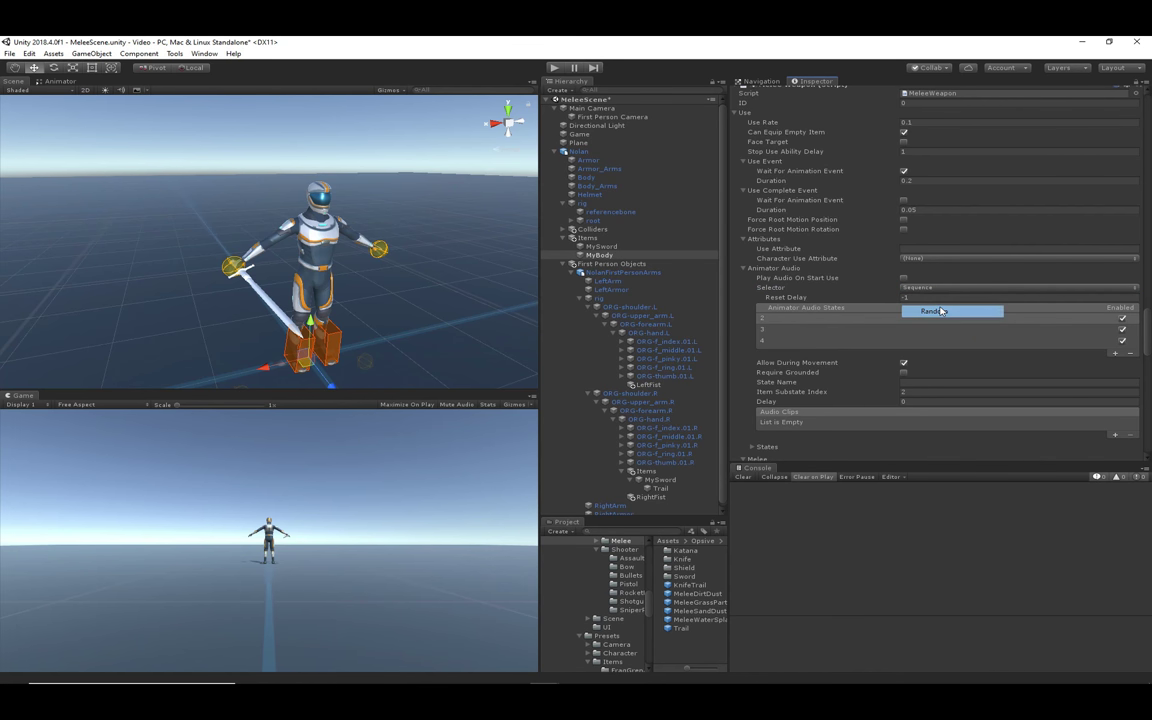
click(920, 289)
click(940, 324)
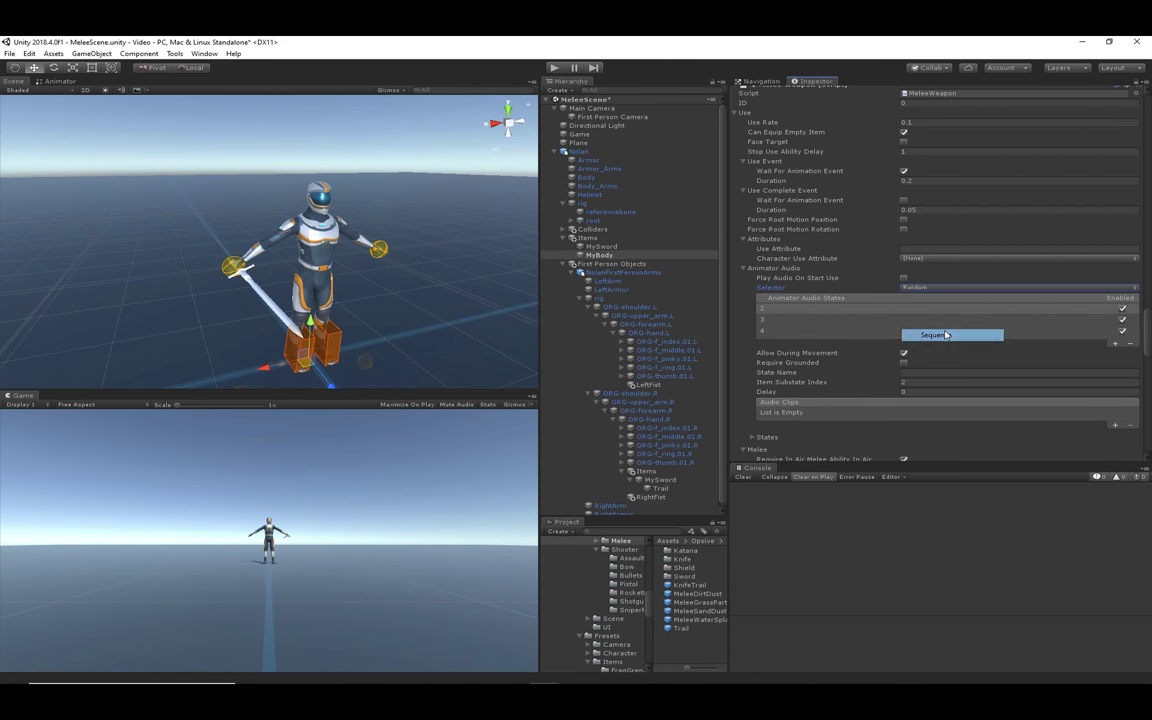
Run the scene, put the sword away and attack repeatedly in first person to test the unarmed combo.
click(566, 152)
click(555, 152)
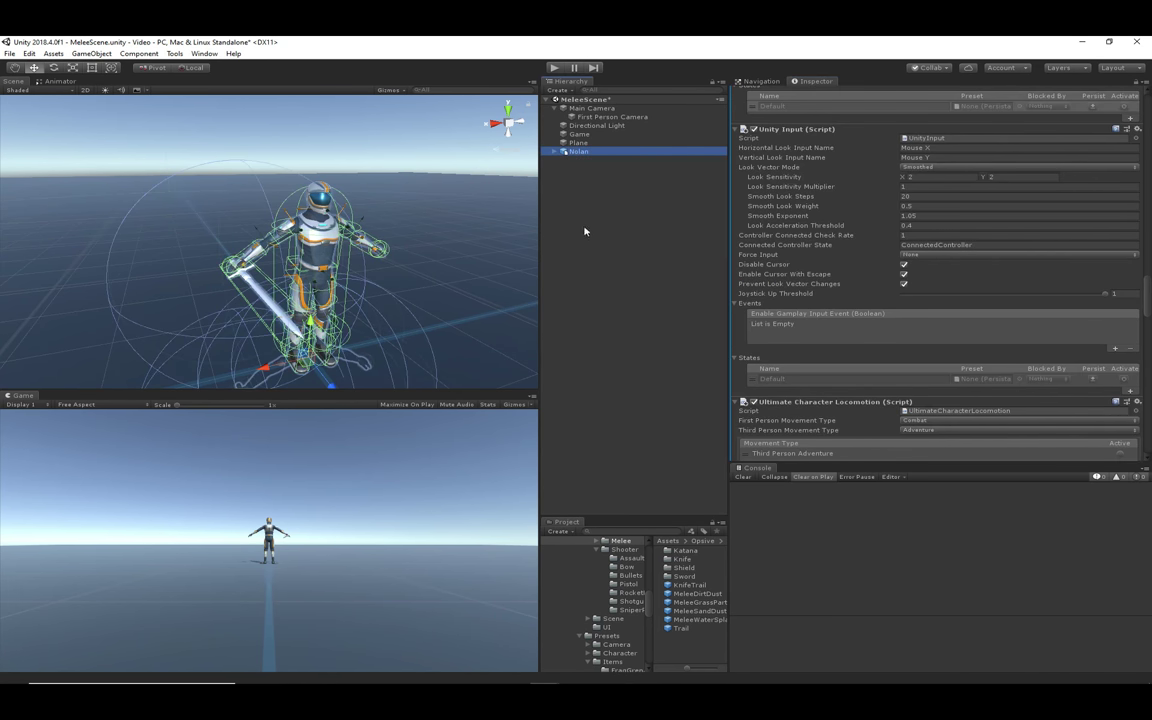
click(578, 275)
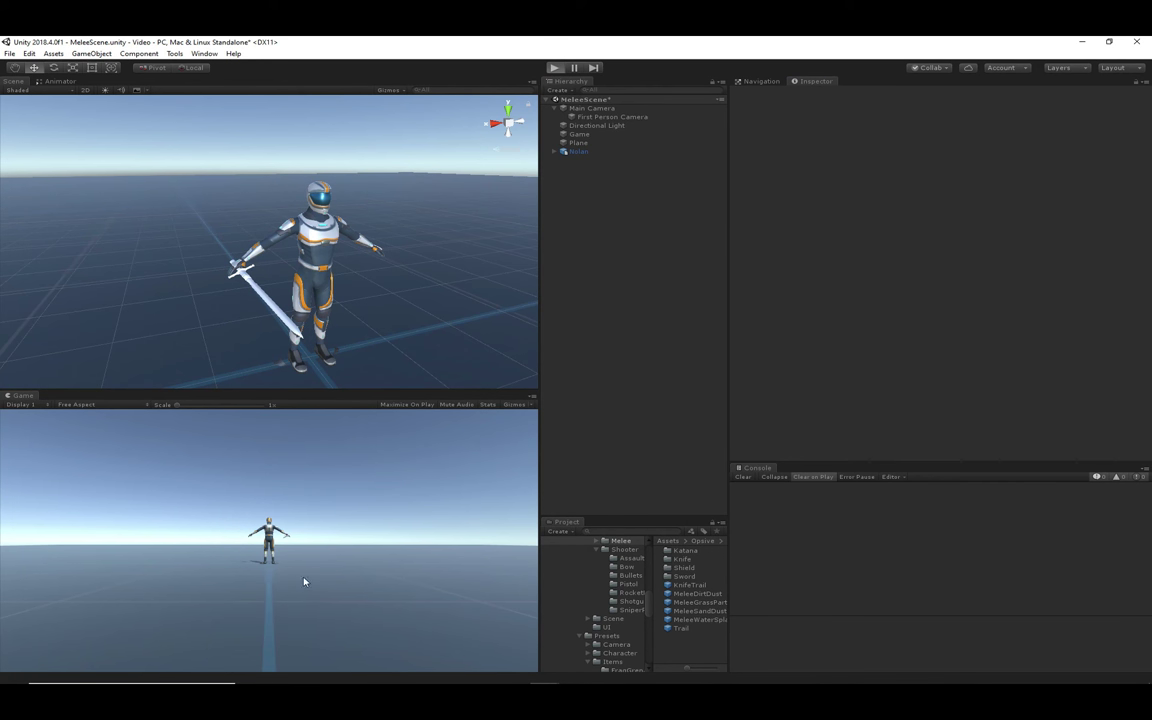
key(ctrl+p)
key(t)
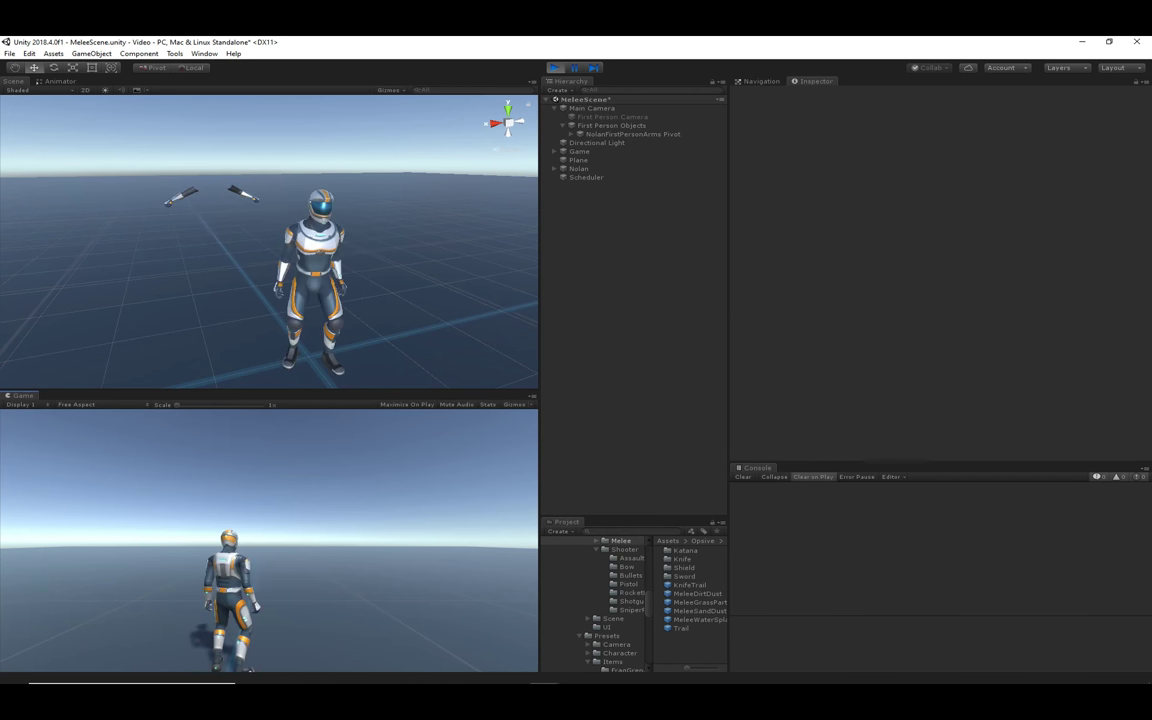
key(v)
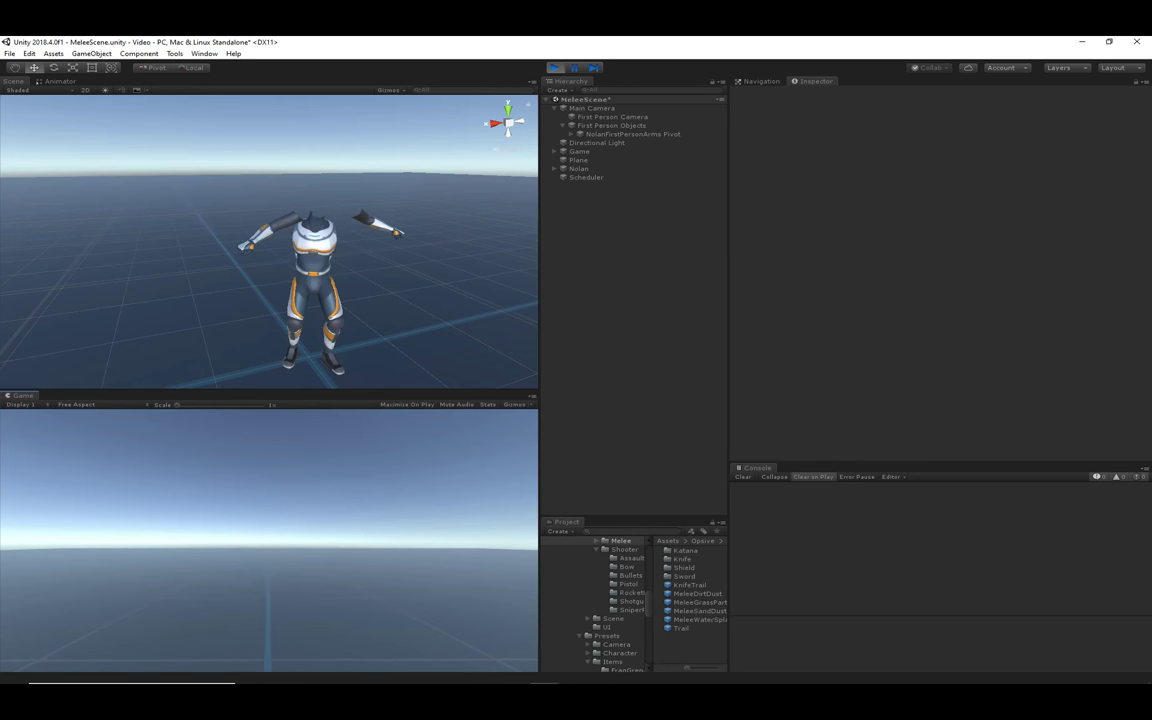
click(269, 540)
click(269, 540)
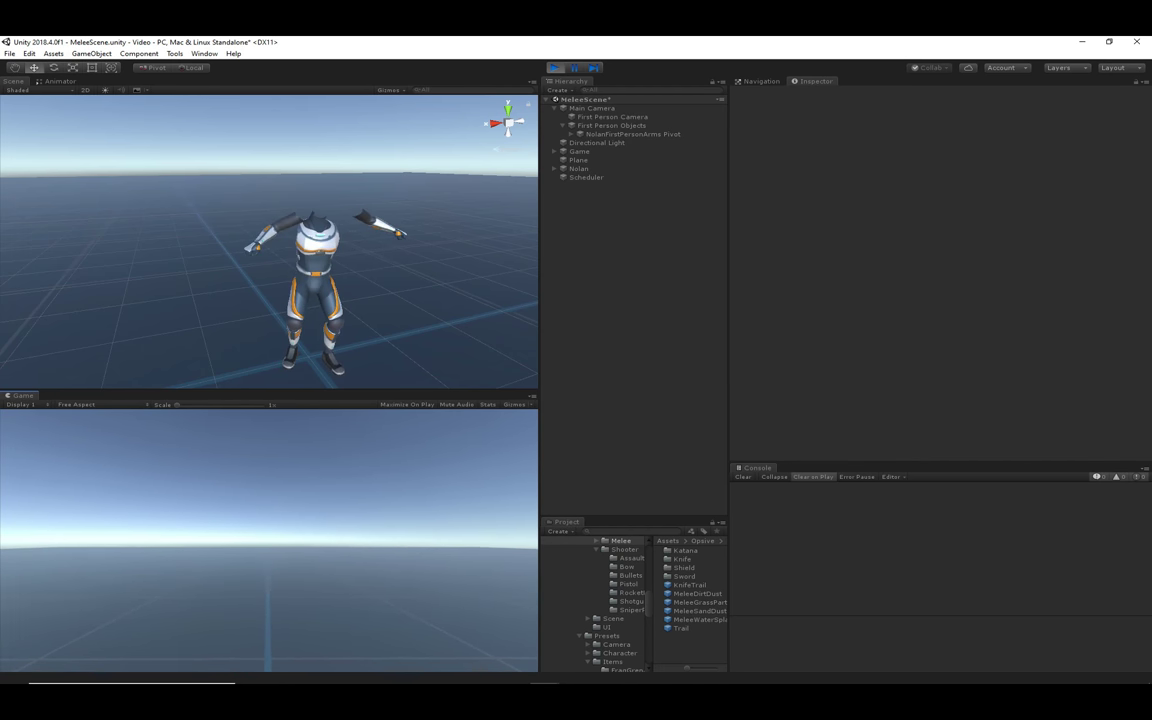
click(269, 540)
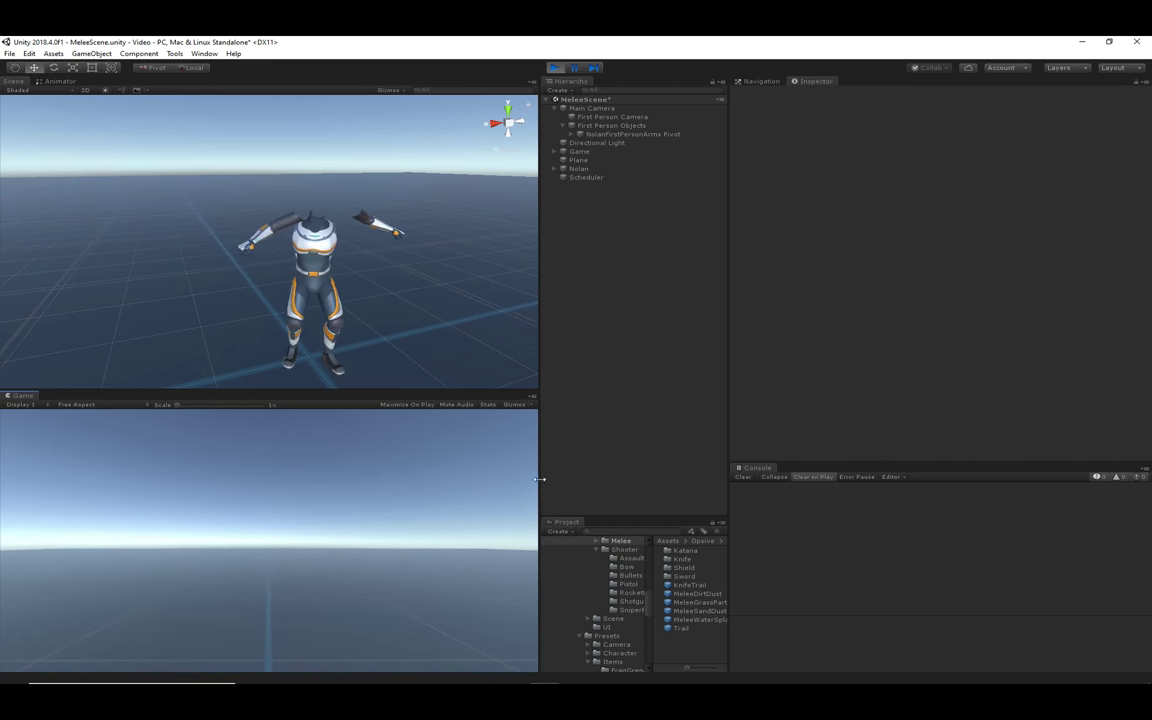